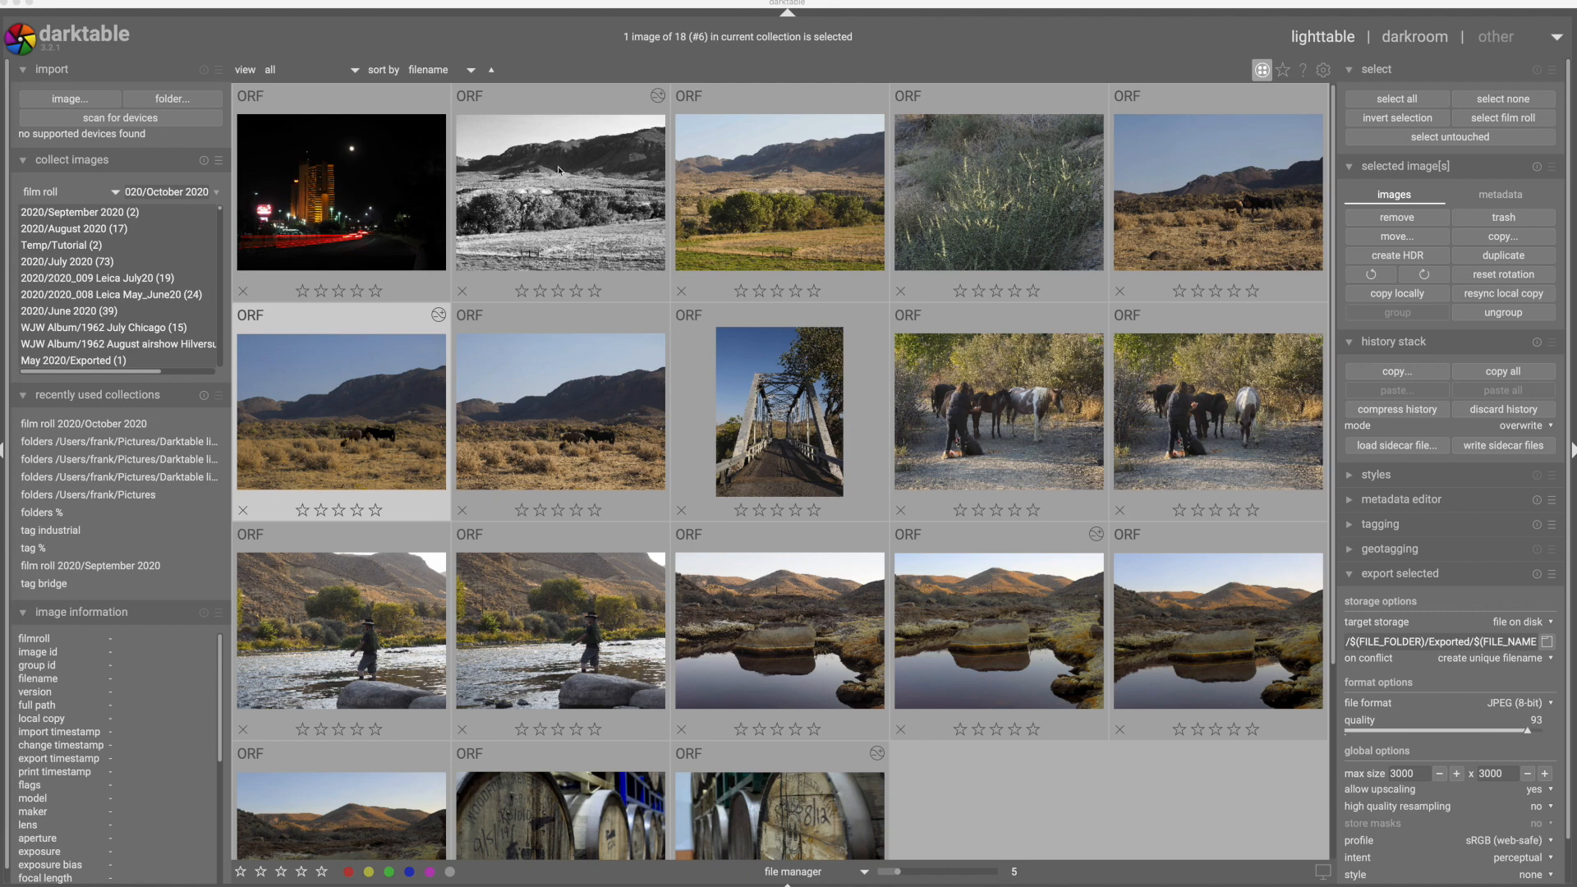
Open the black-and-white mountain landscape for editing and roll its history back to the exposure entry, step 9
{"action": "double_click", "coordinate": [568, 203]}
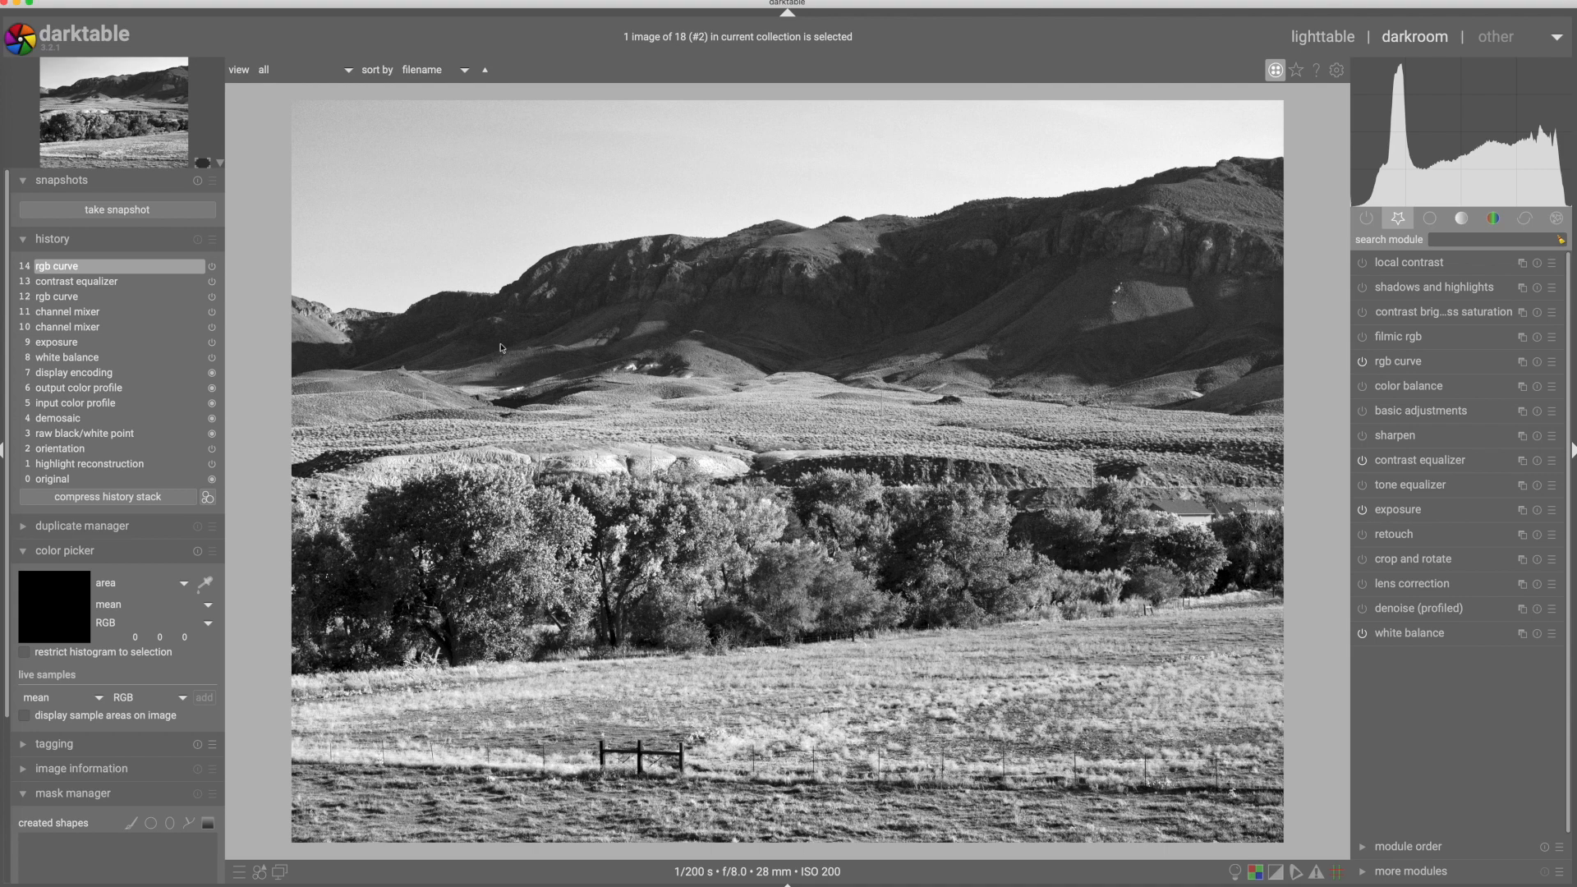
{"action": "left_click", "coordinate": [62, 480]}
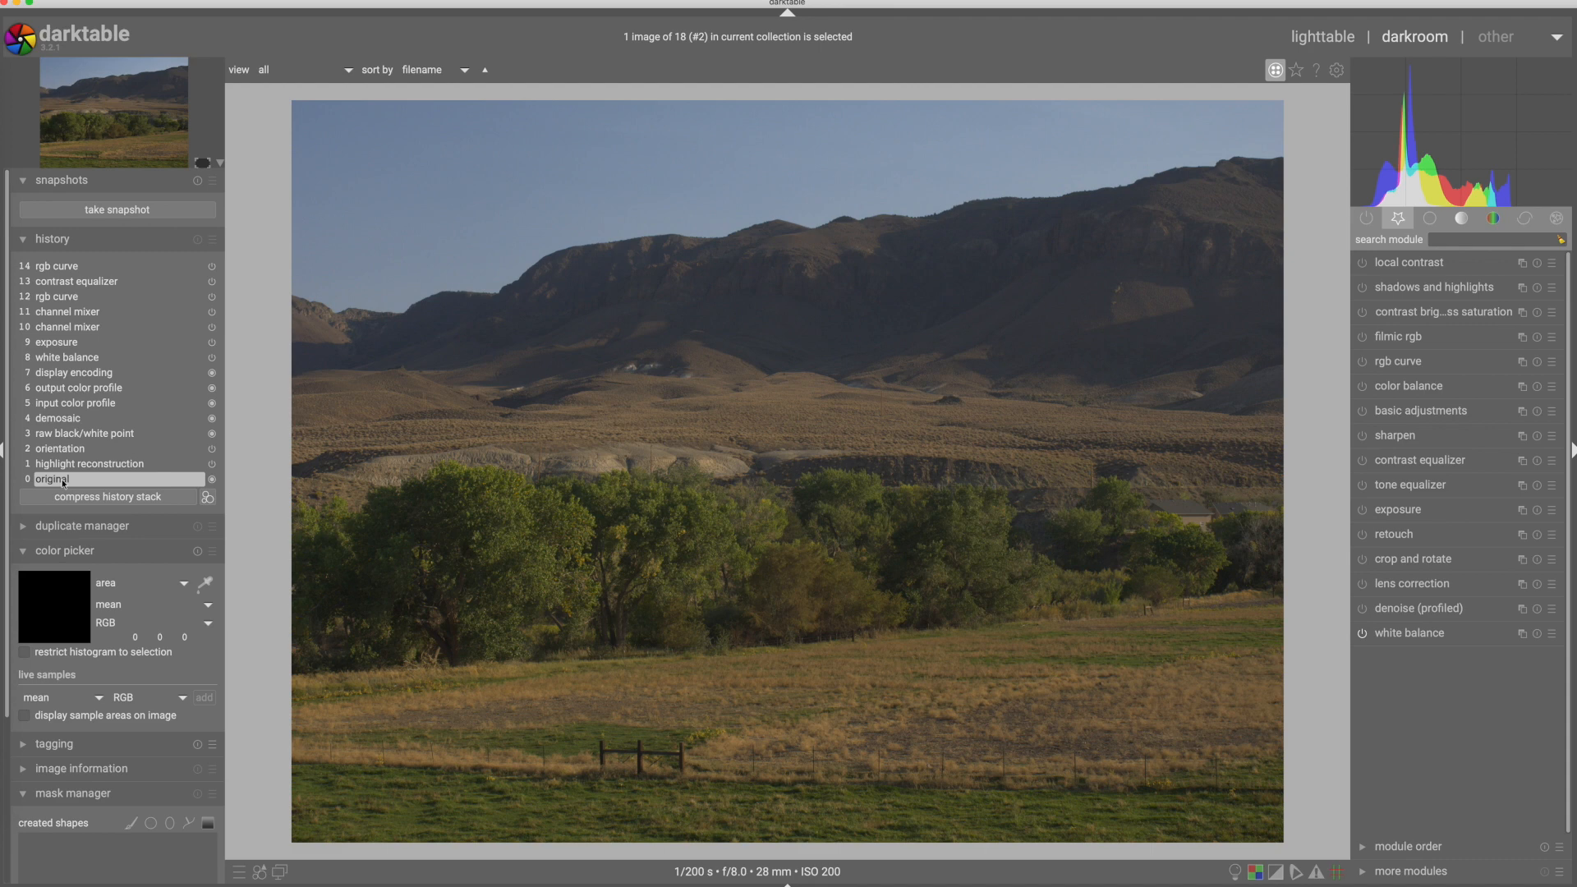
{"action": "left_click", "coordinate": [61, 480]}
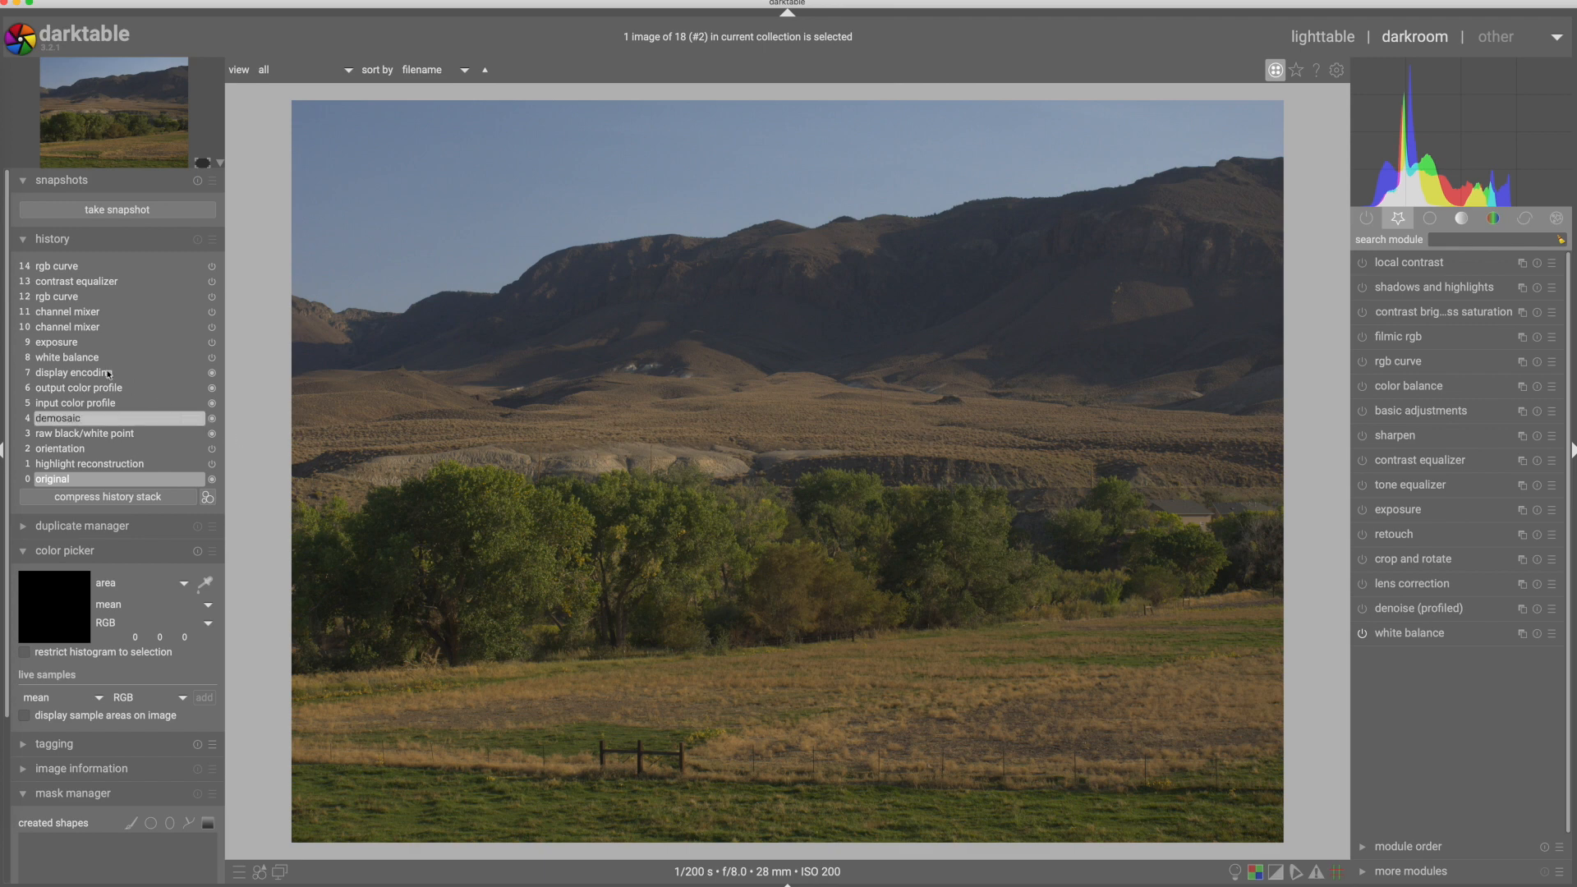
{"action": "left_click", "coordinate": [63, 345]}
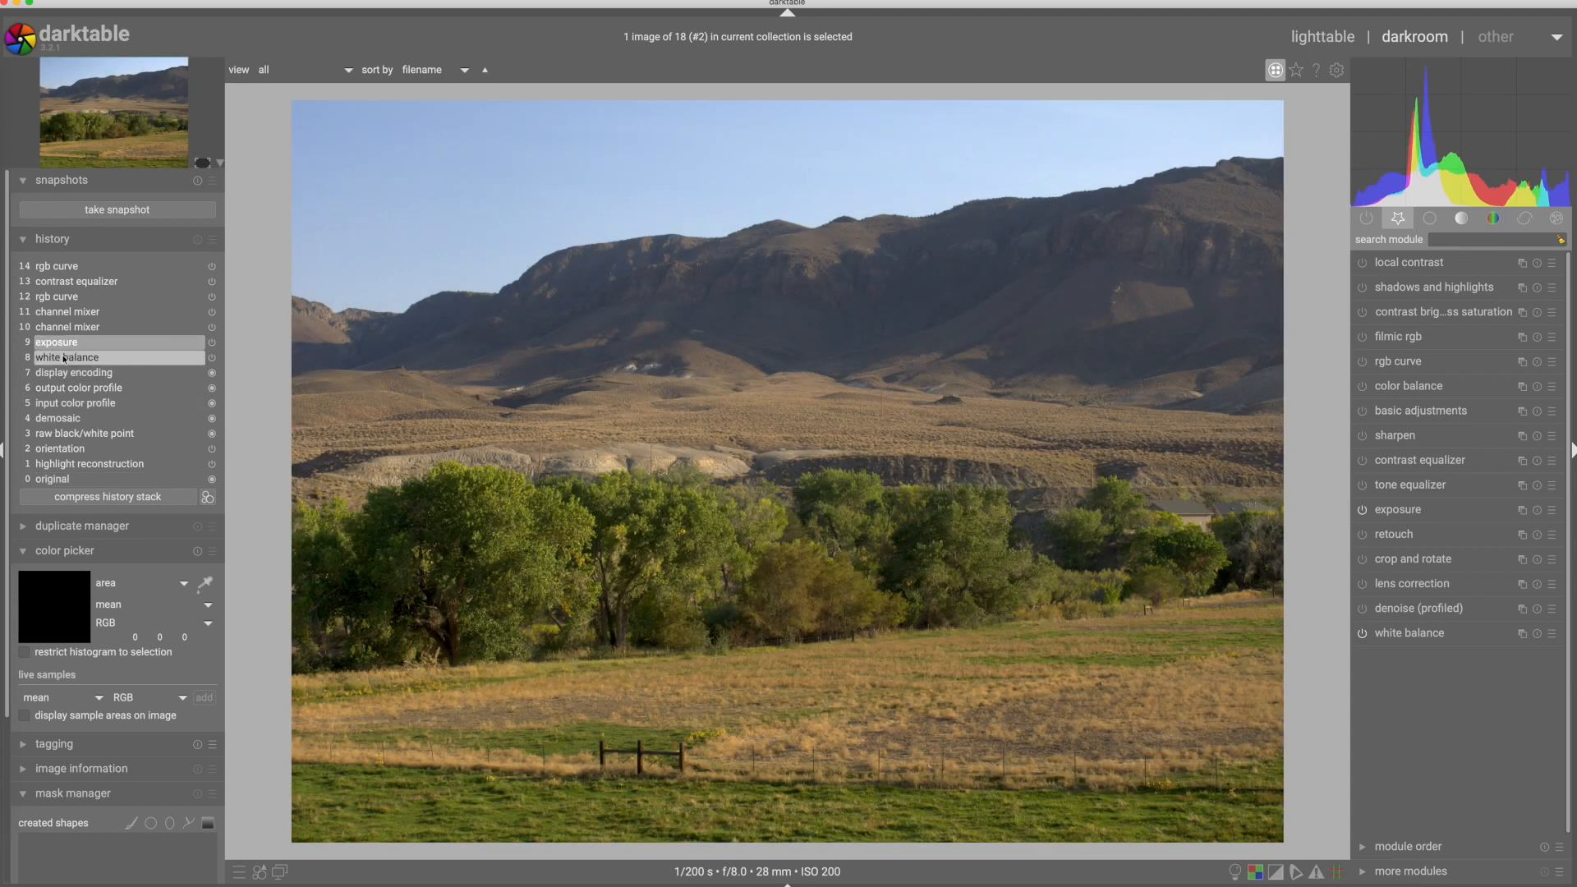
{"action": "left_click", "coordinate": [64, 359]}
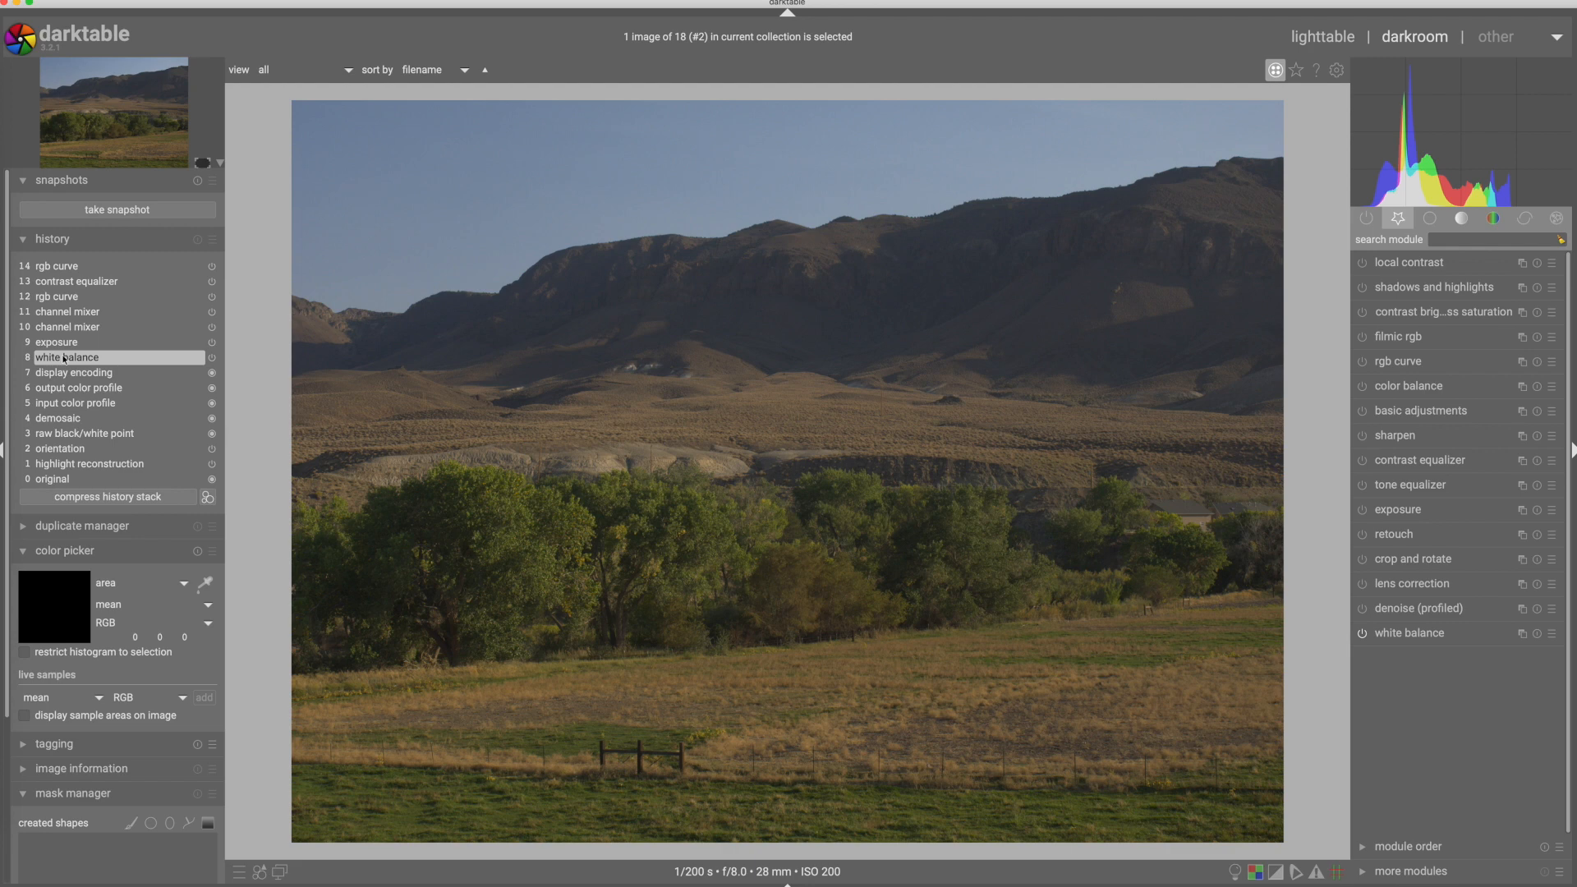
{"action": "left_click", "coordinate": [82, 343]}
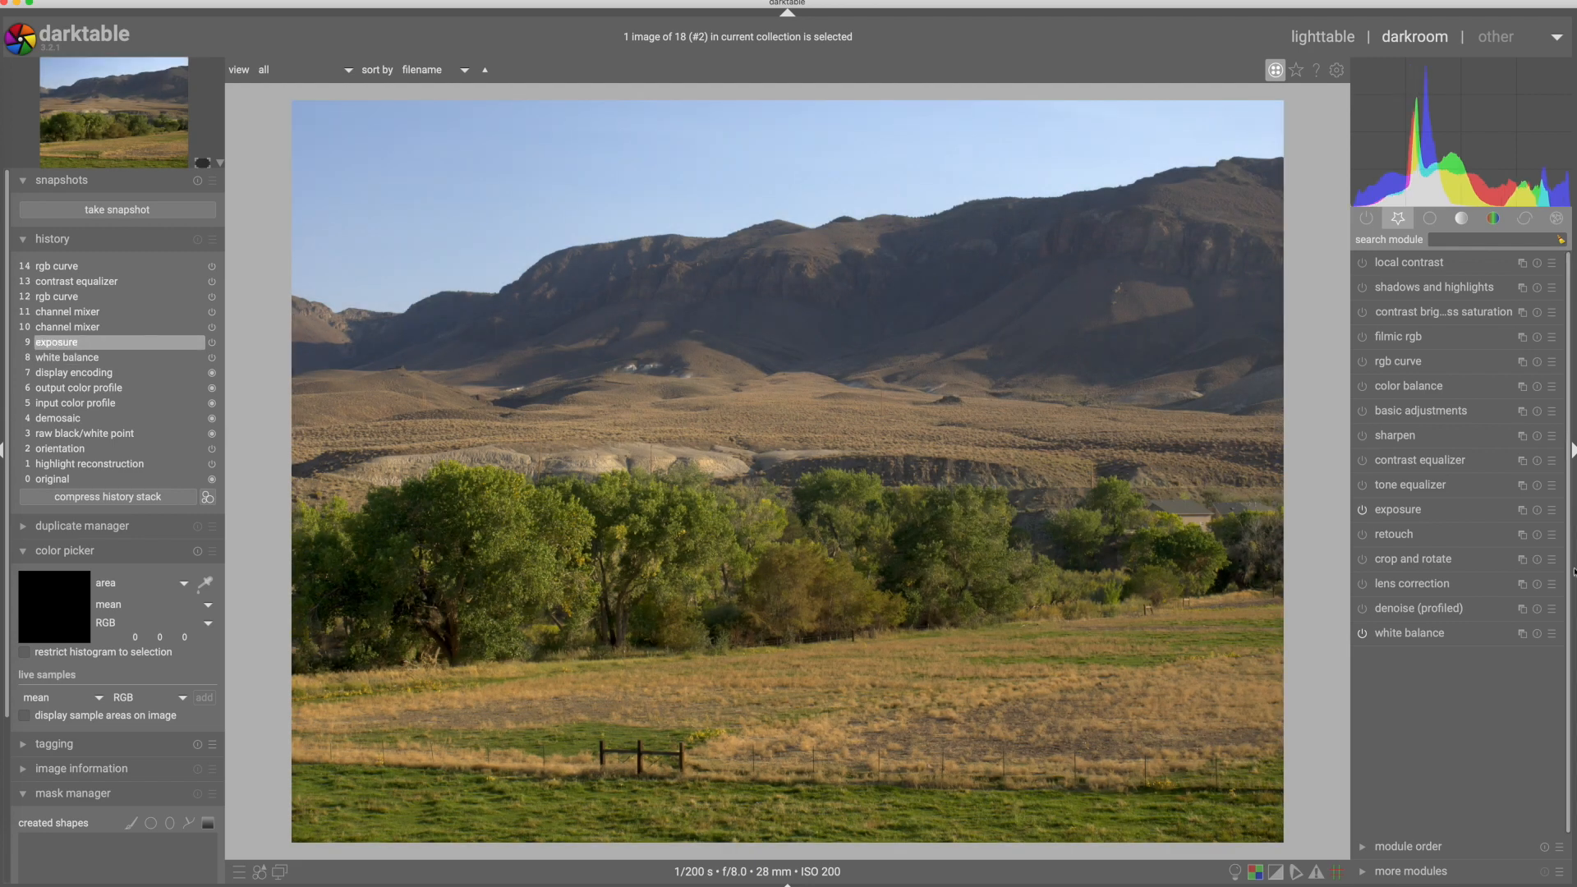
Compare the photo with the exposure module off and on, and examine the histogram and the landscape up close
{"action": "left_click", "coordinate": [1427, 510]}
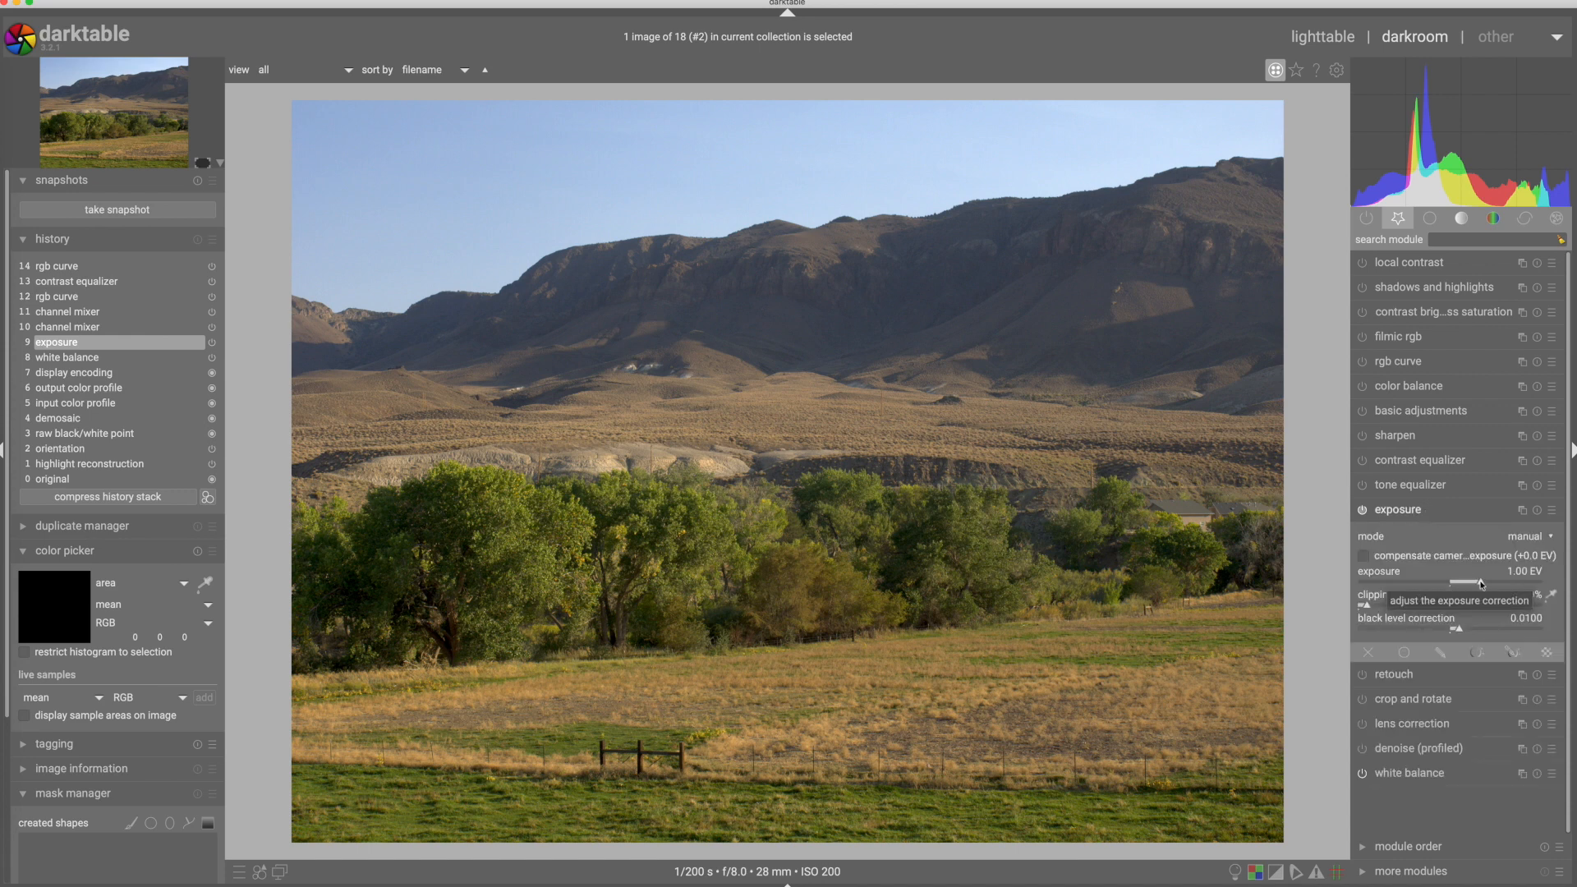
{"action": "left_click", "coordinate": [1362, 511]}
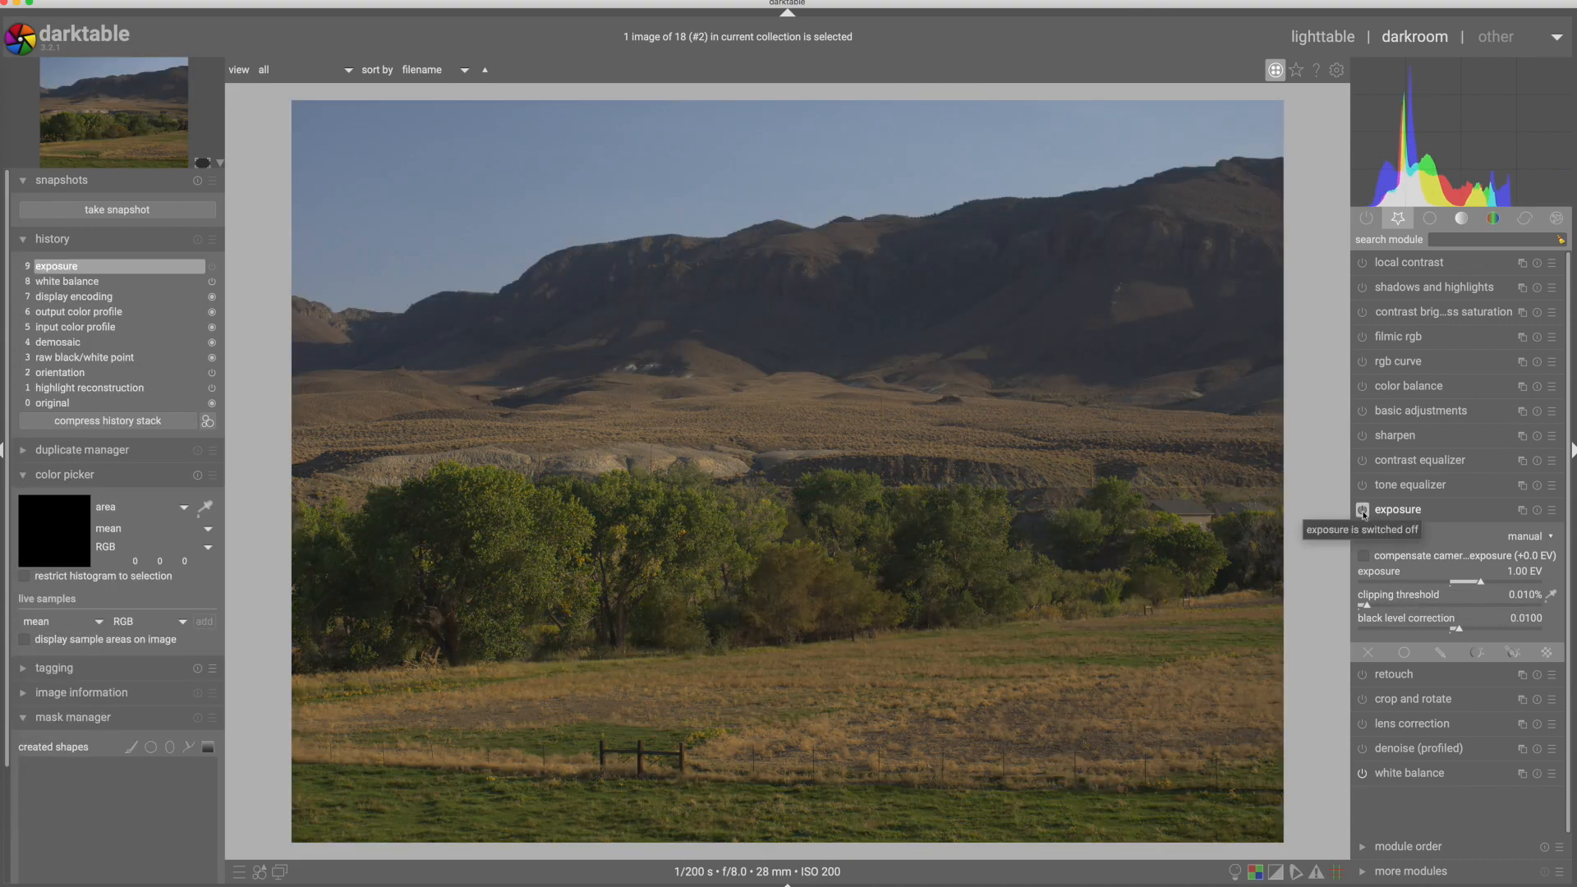
{"action": "left_click", "coordinate": [1362, 511]}
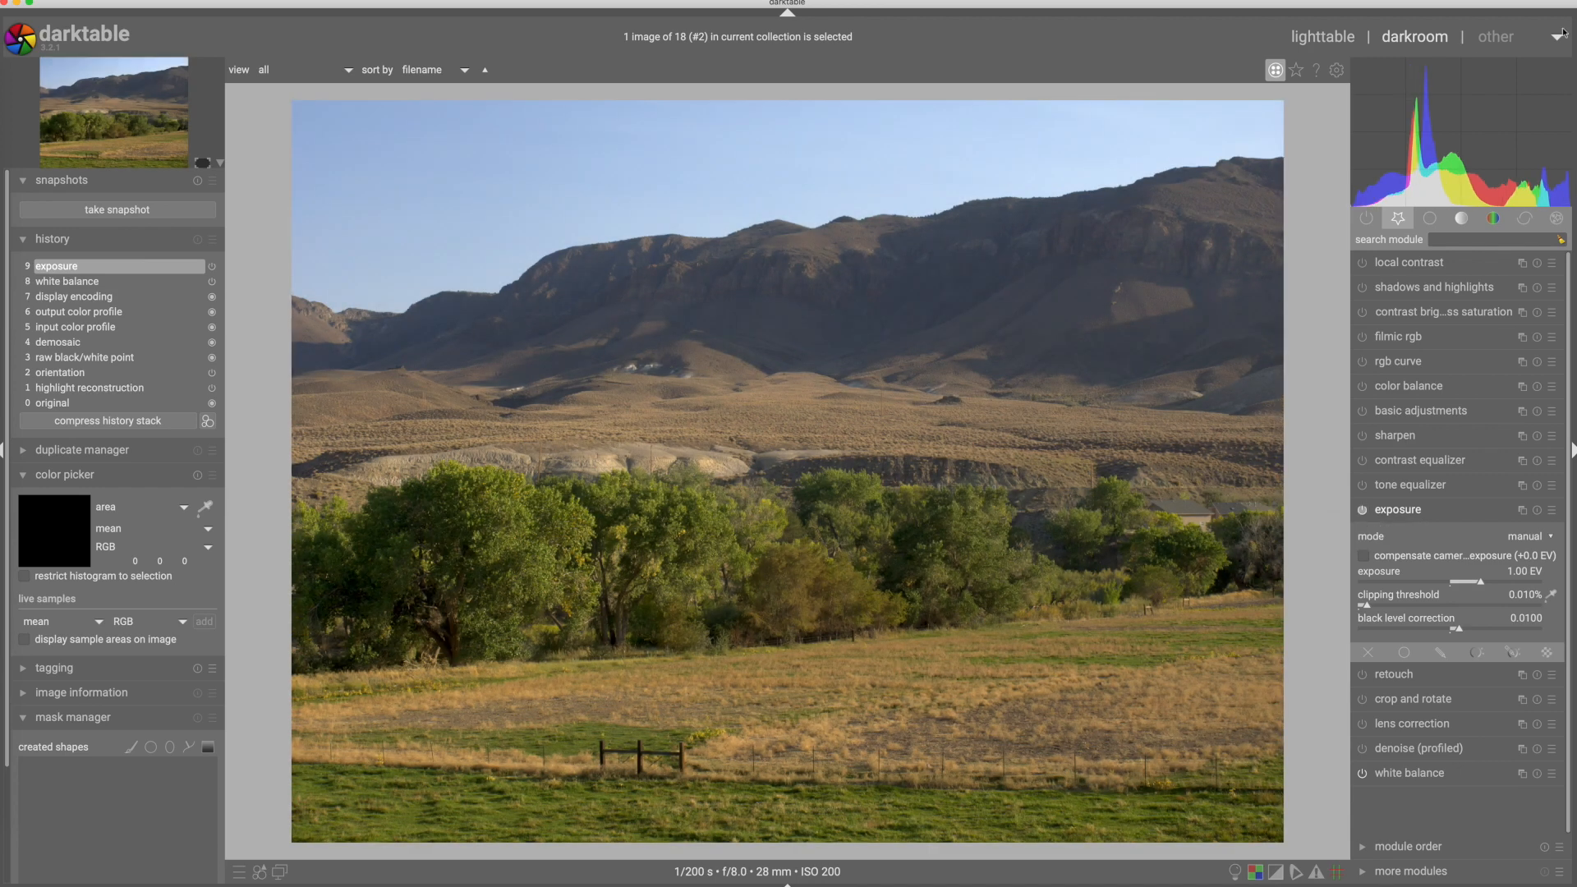
{"action": "mouse_move", "coordinate": [1536, 195]}
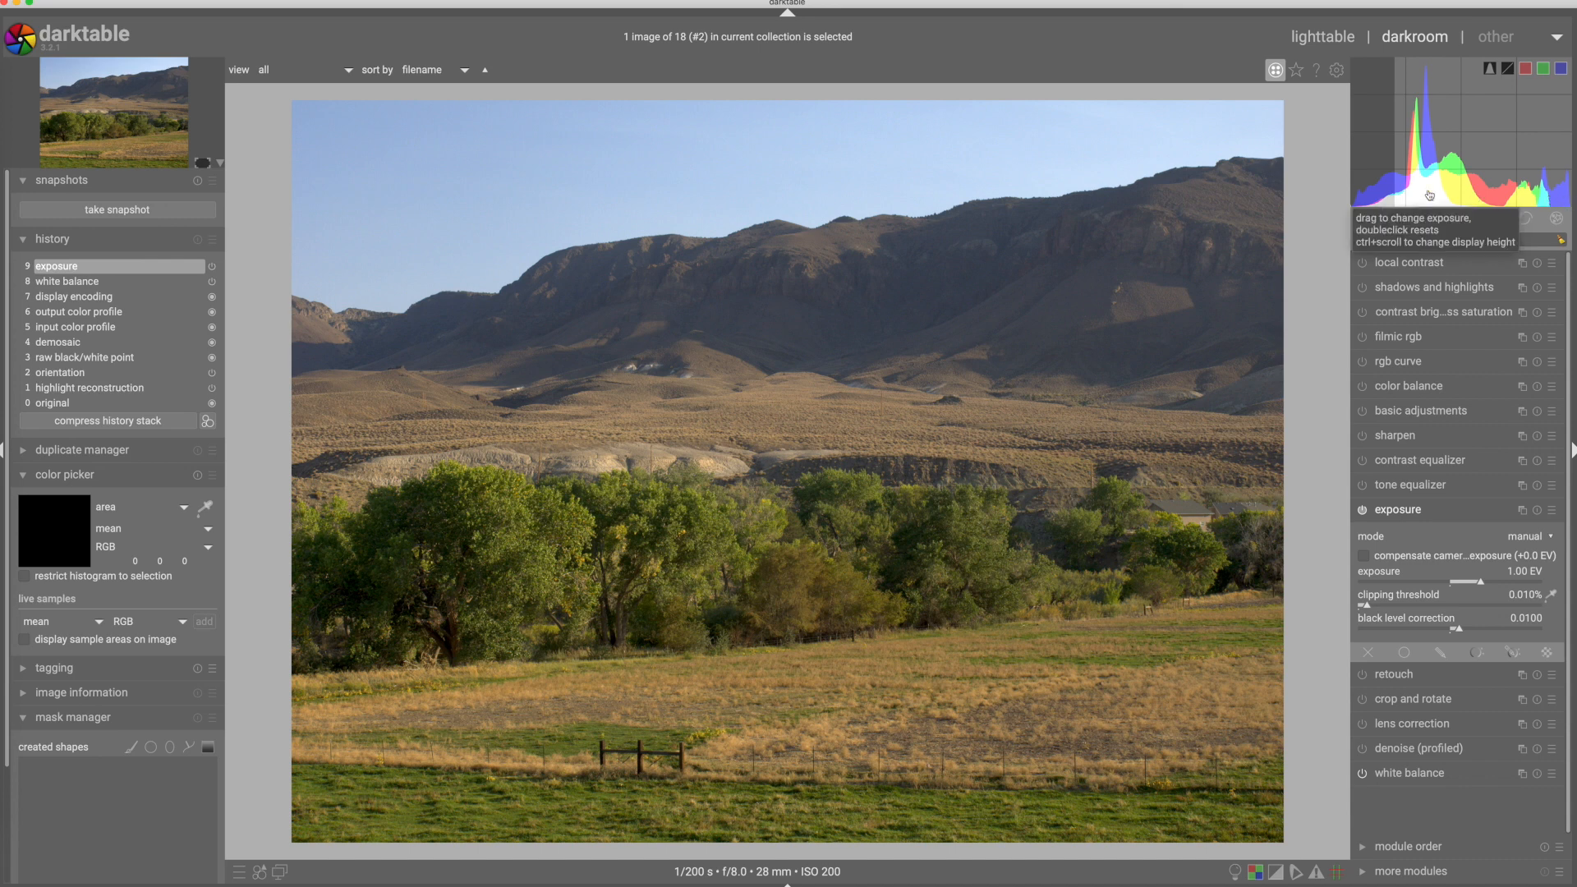
{"action": "scroll", "coordinate": [579, 449], "scroll_direction": "up", "scroll_amount": 1}
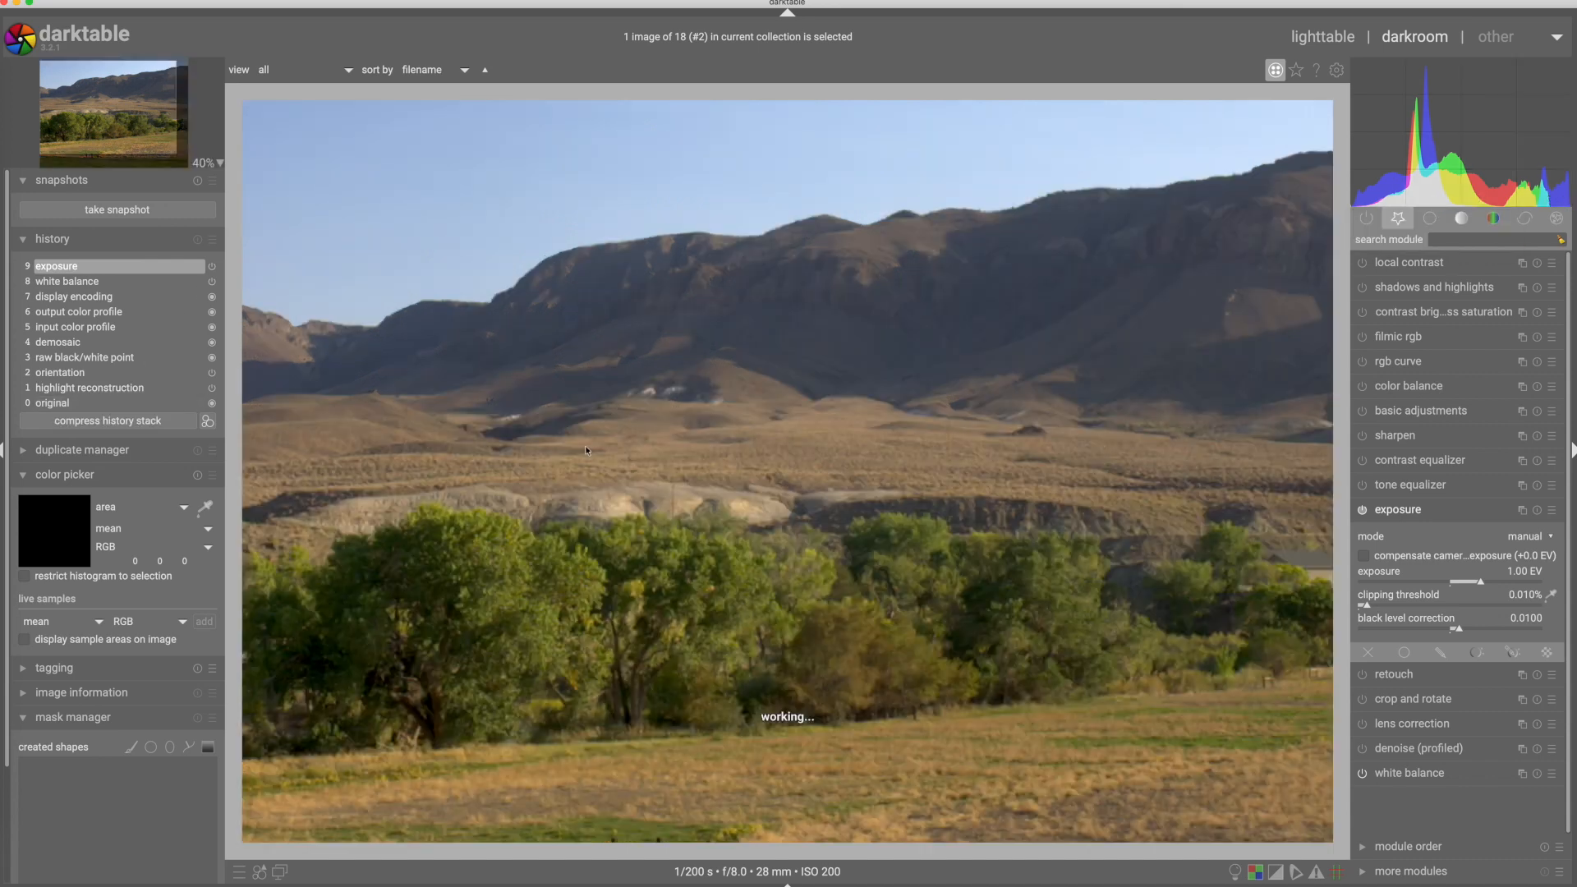
{"action": "scroll", "coordinate": [580, 449], "scroll_direction": "up", "scroll_amount": 1}
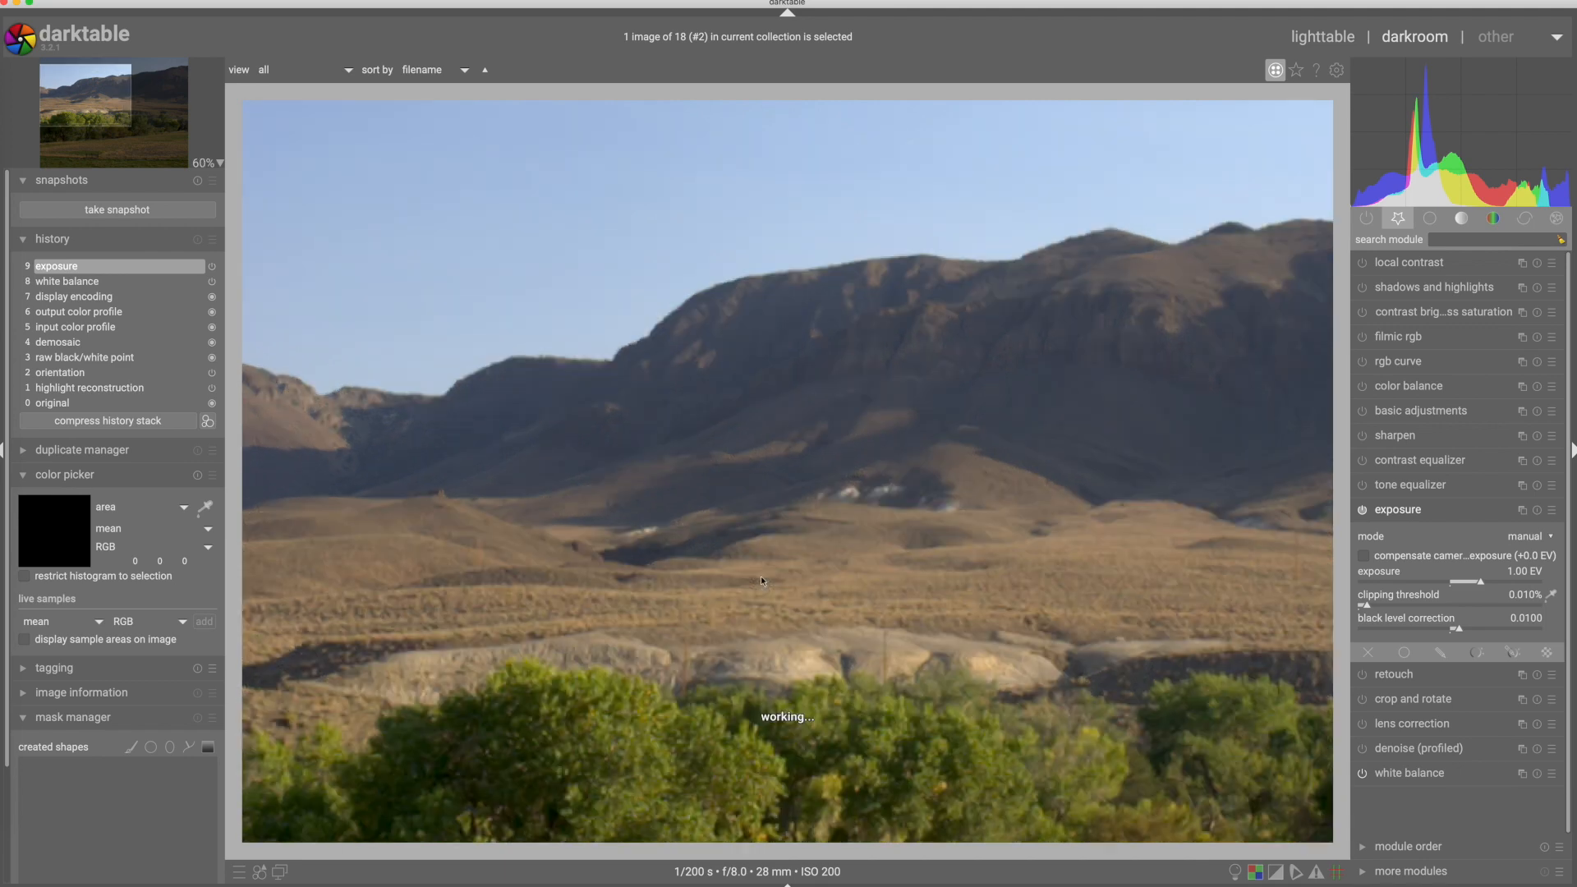
{"action": "scroll", "coordinate": [761, 580], "scroll_direction": "down", "scroll_amount": 2}
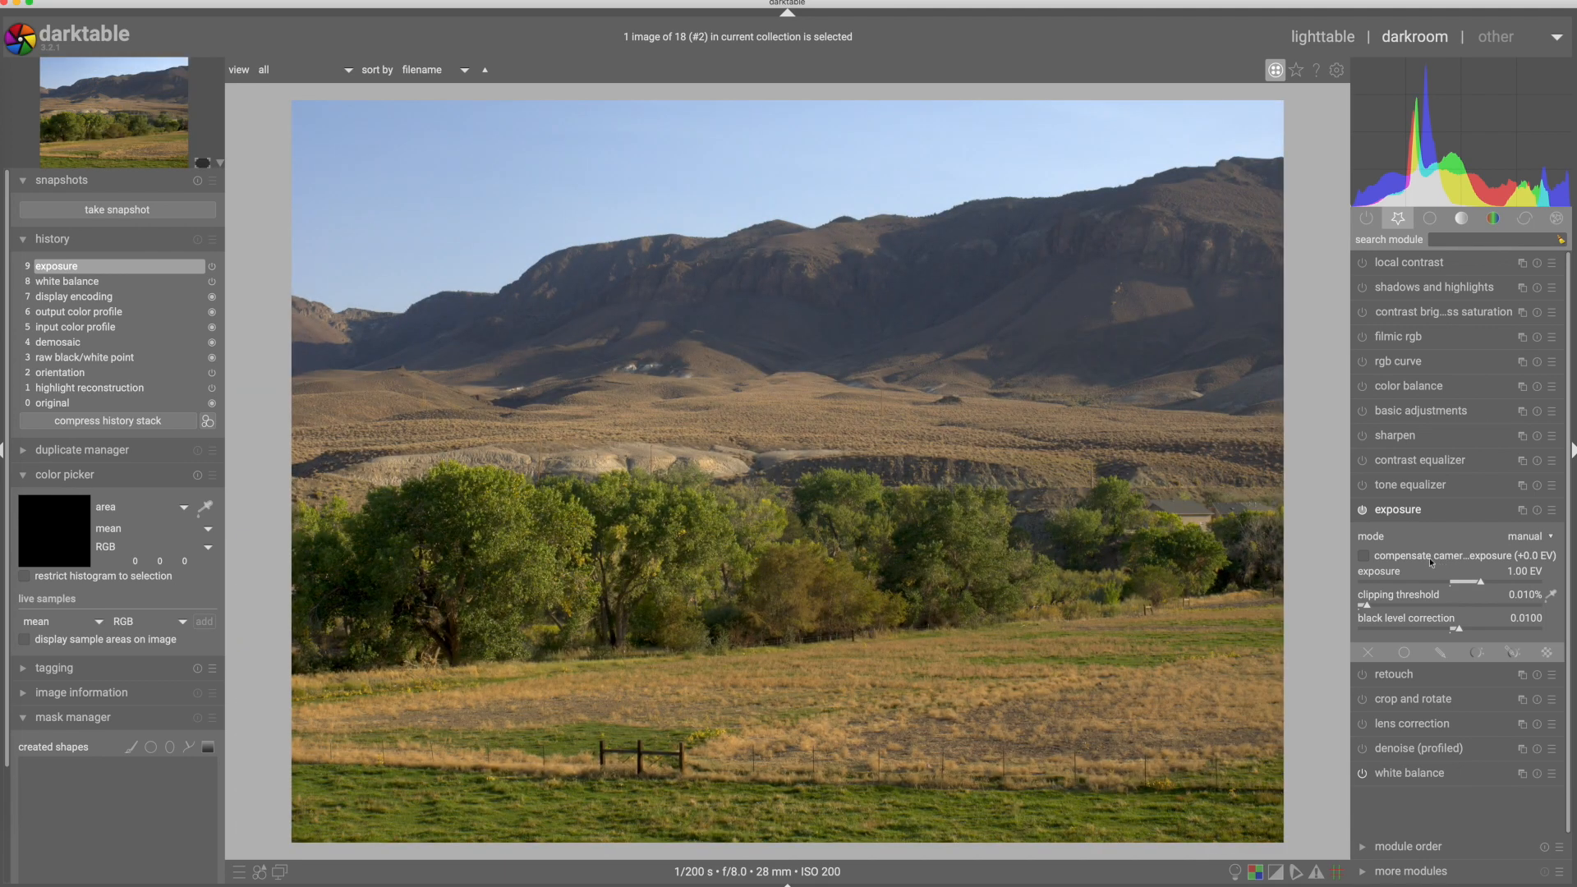
{"action": "left_click", "coordinate": [1395, 511]}
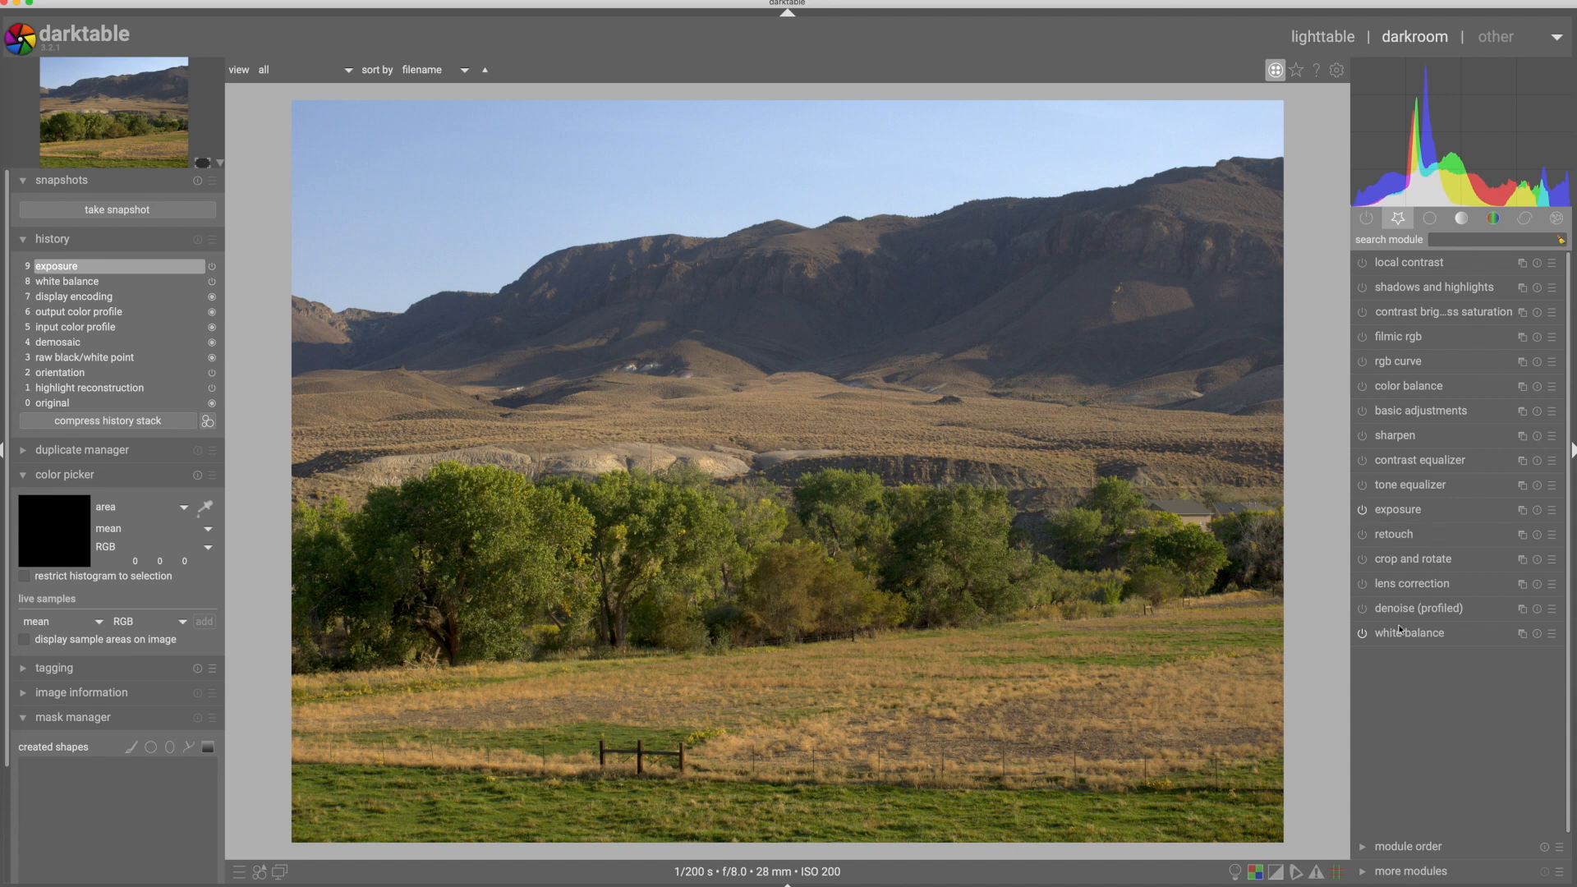
Enable lens correction for the photo using the detected Olympus E-M1 camera and lens profile
{"action": "left_click", "coordinate": [1397, 588]}
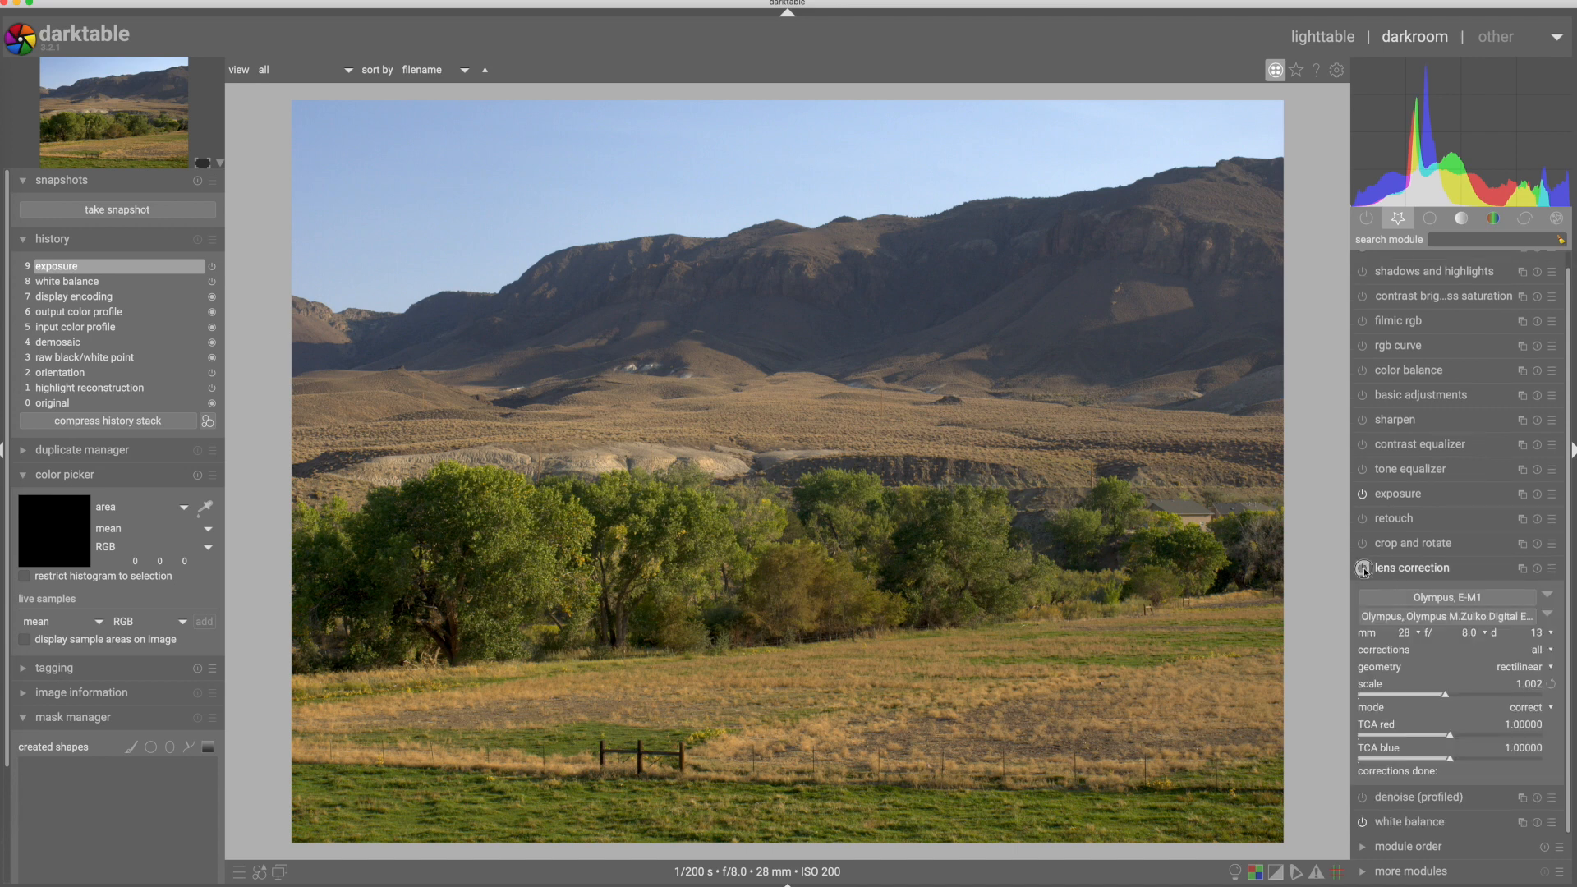
{"action": "left_click", "coordinate": [1363, 569]}
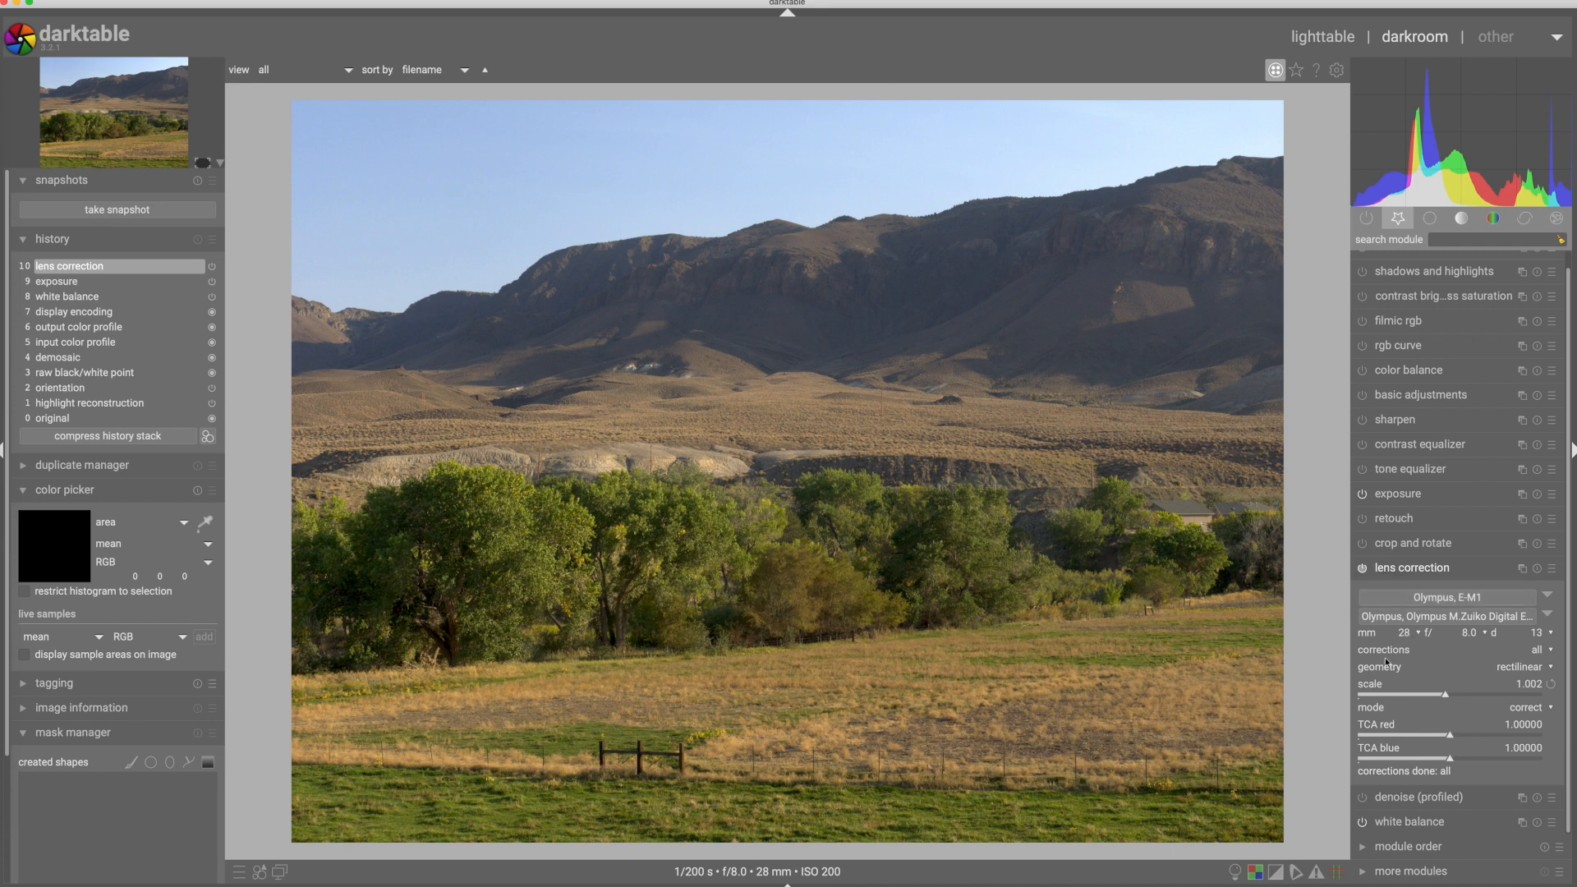
{"action": "left_click", "coordinate": [1412, 570]}
Set the channel mixer's destination to gray and apply its IR filter preset to convert the photo to black and white
{"action": "left_click", "coordinate": [1495, 220]}
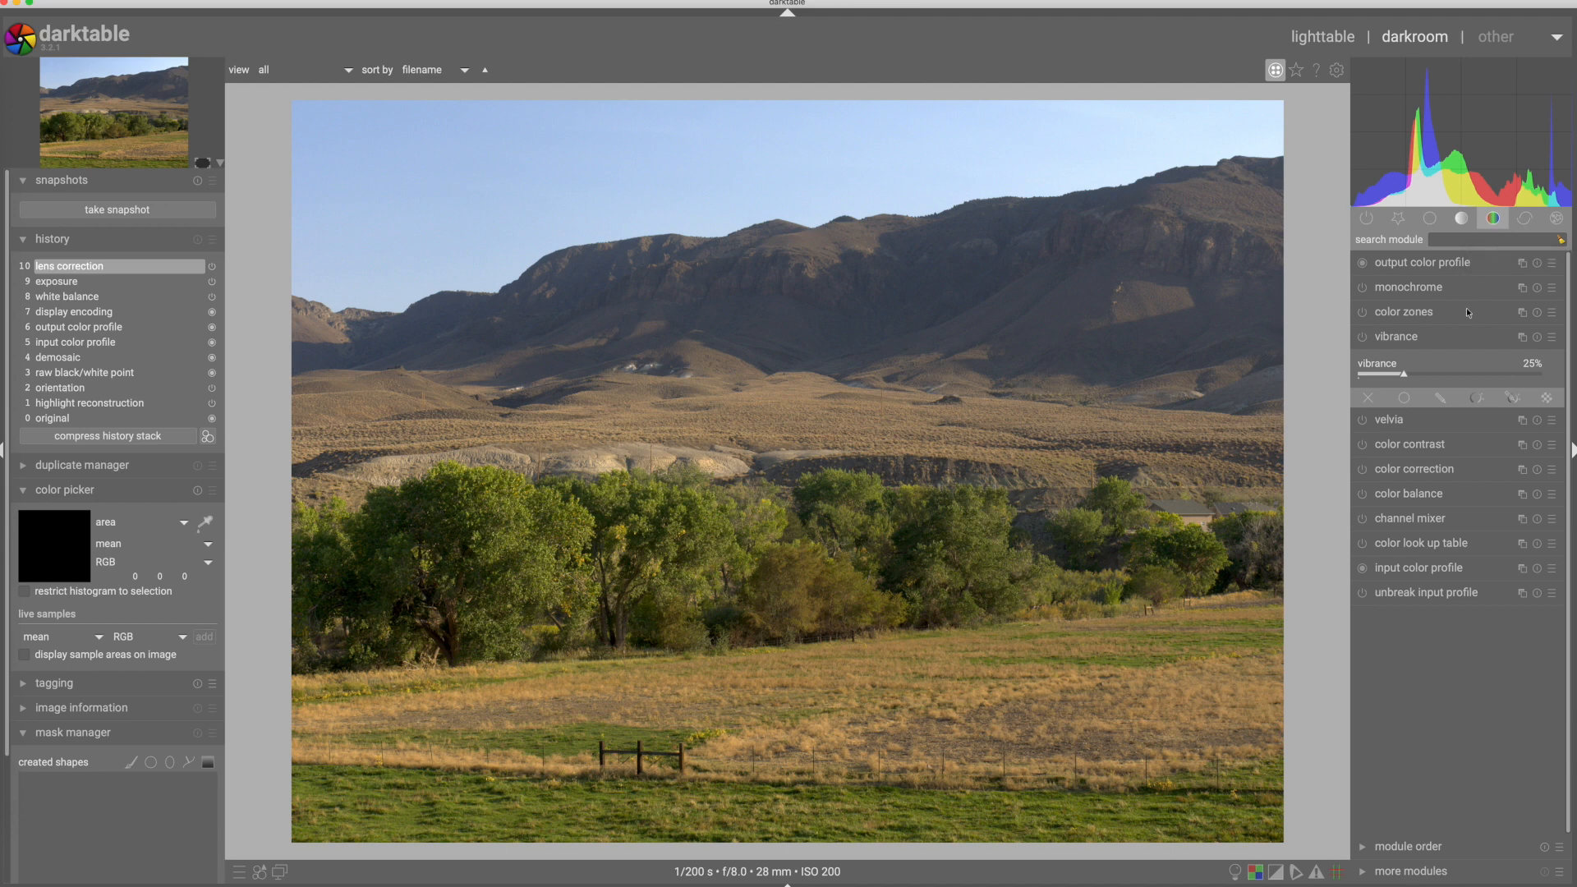
{"action": "left_click", "coordinate": [1406, 519]}
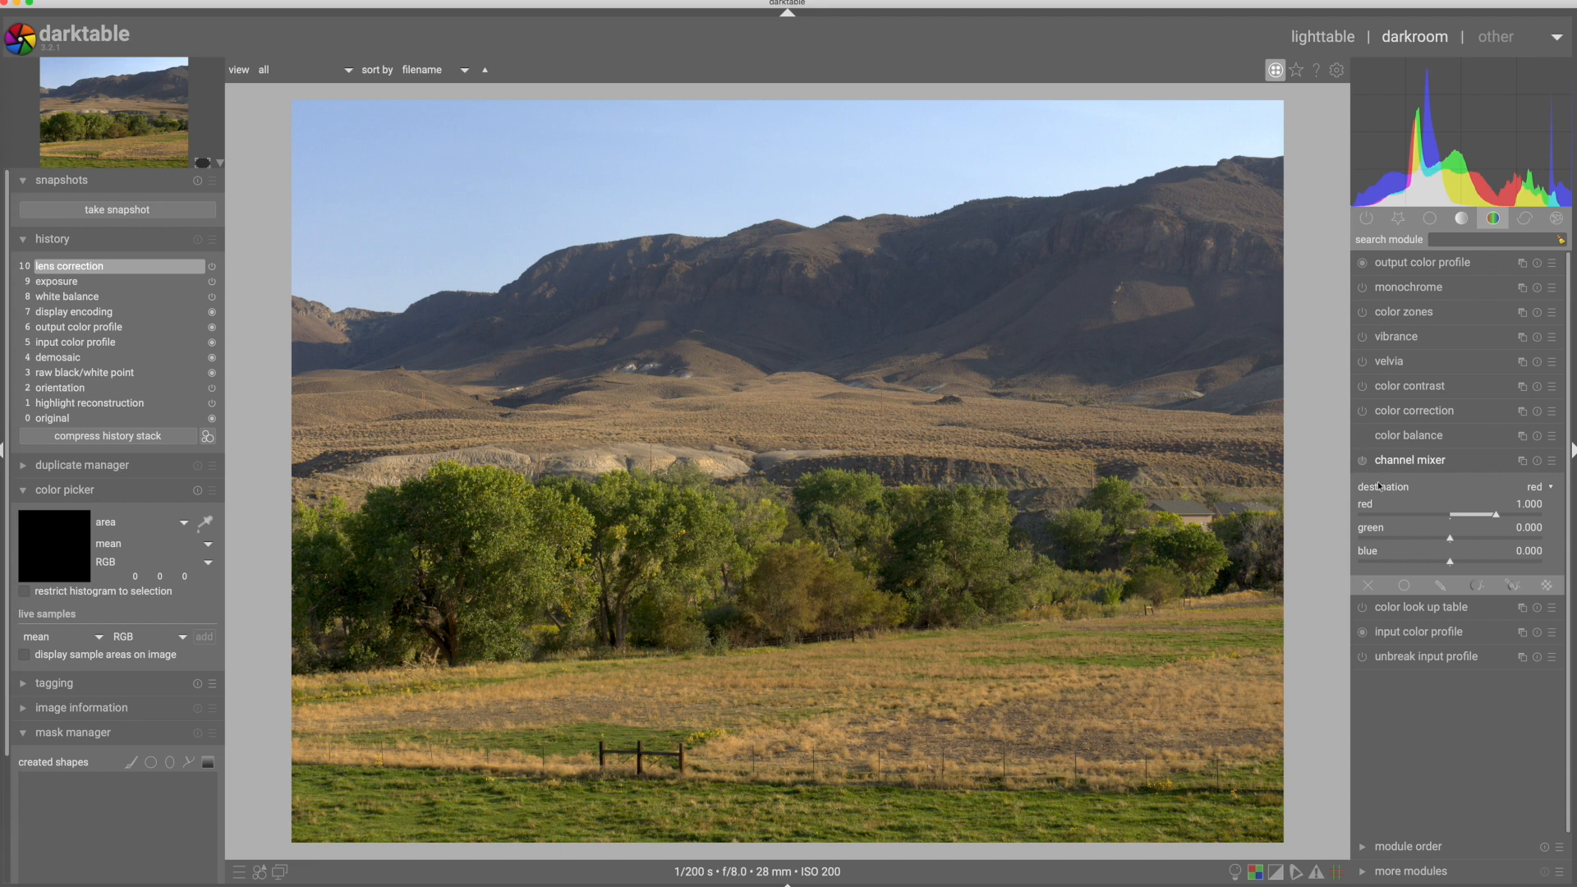
{"action": "left_click", "coordinate": [1538, 488]}
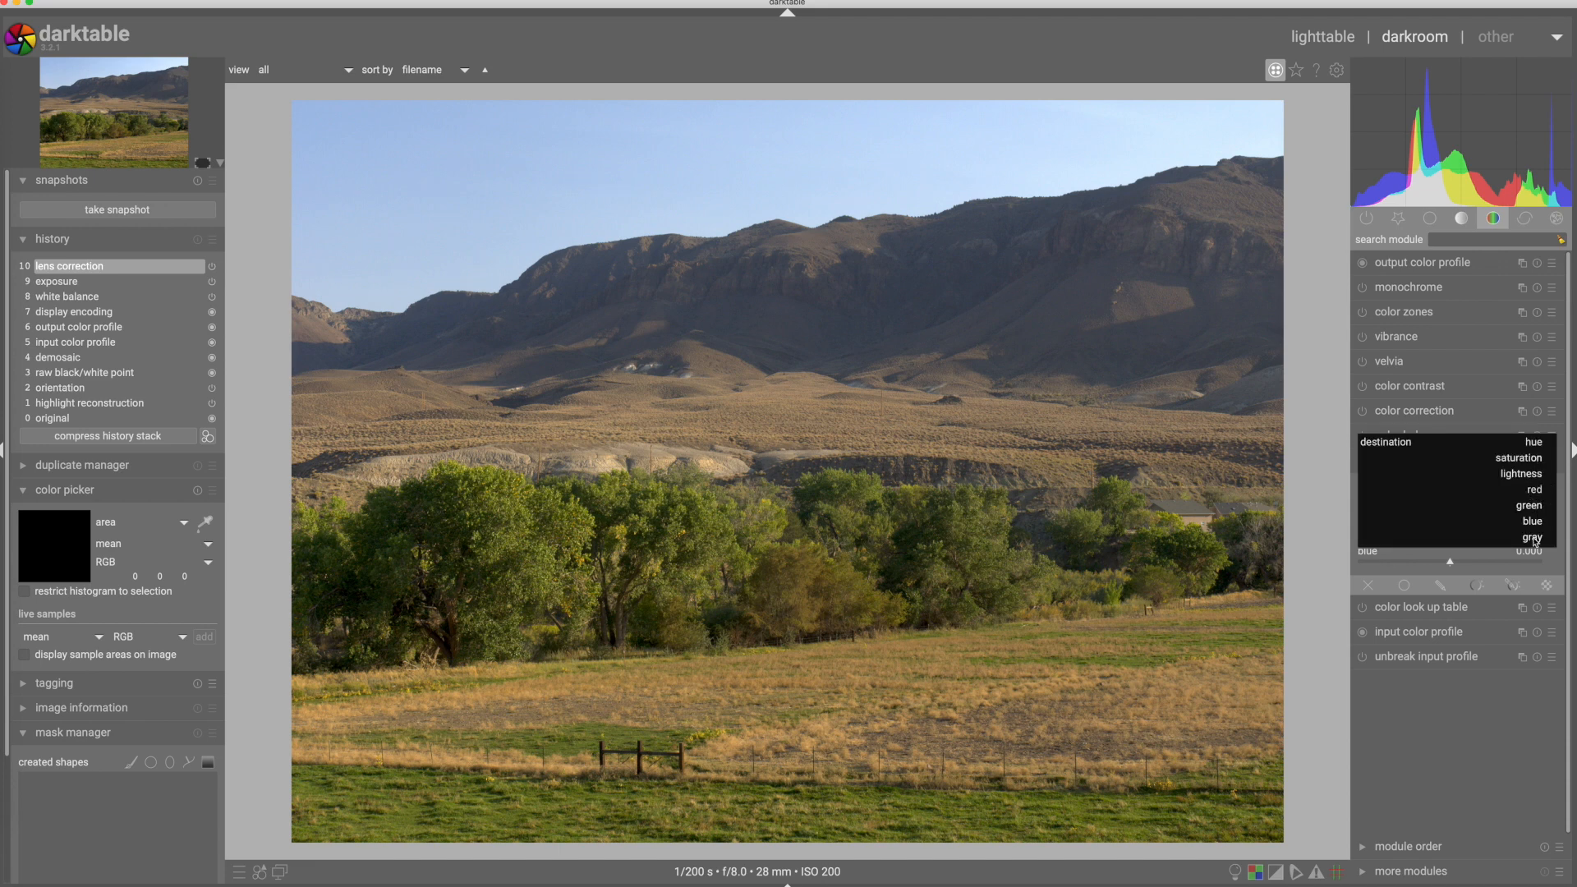
{"action": "left_click", "coordinate": [1533, 539]}
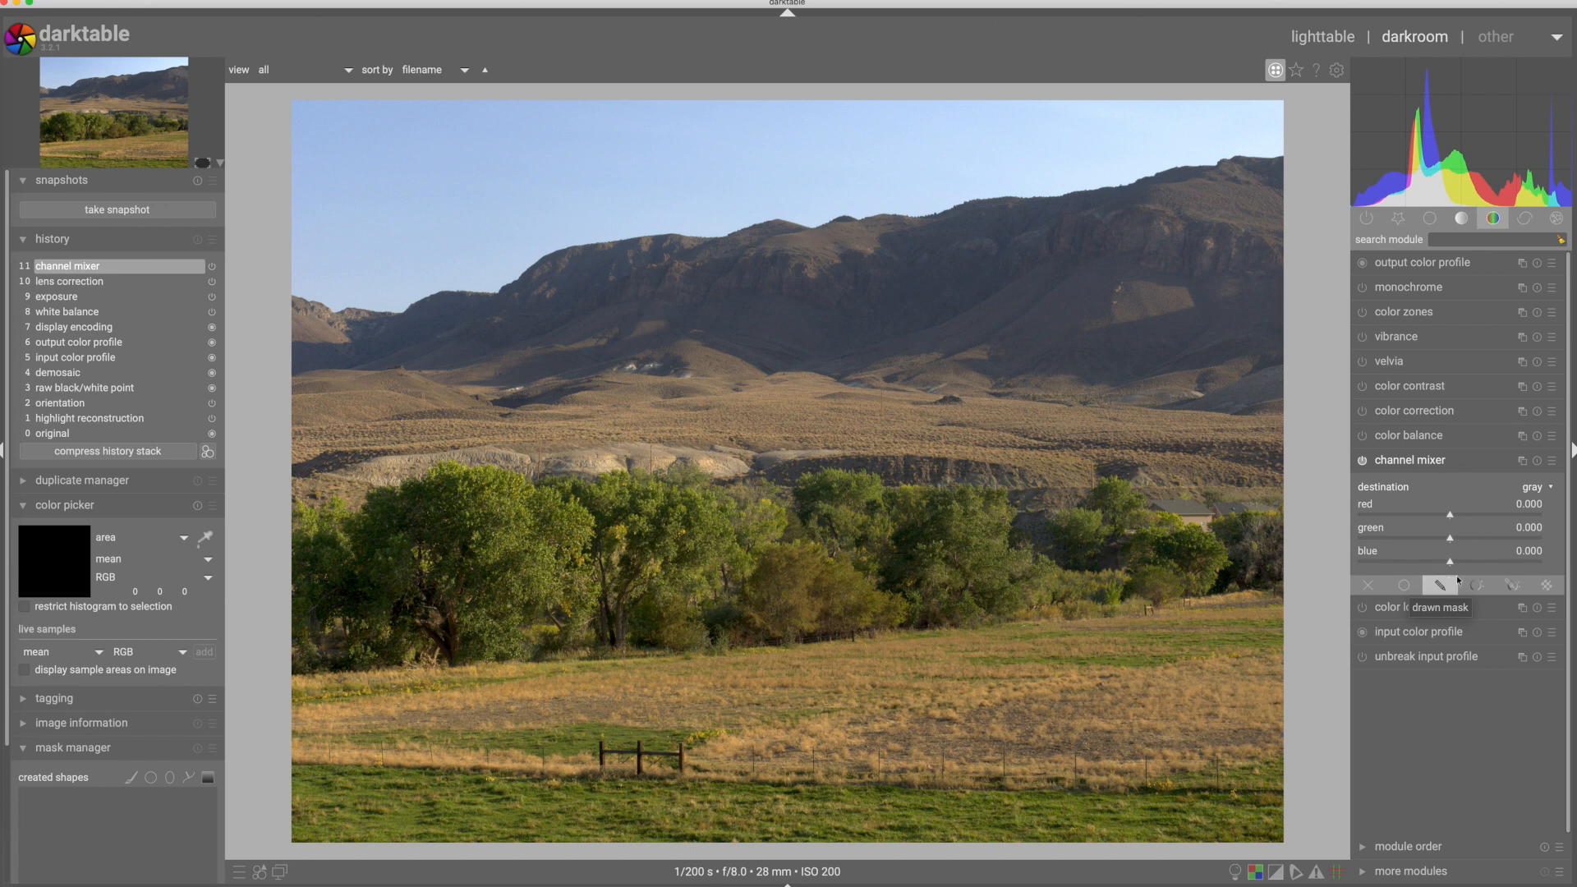
{"action": "left_click", "coordinate": [1553, 461]}
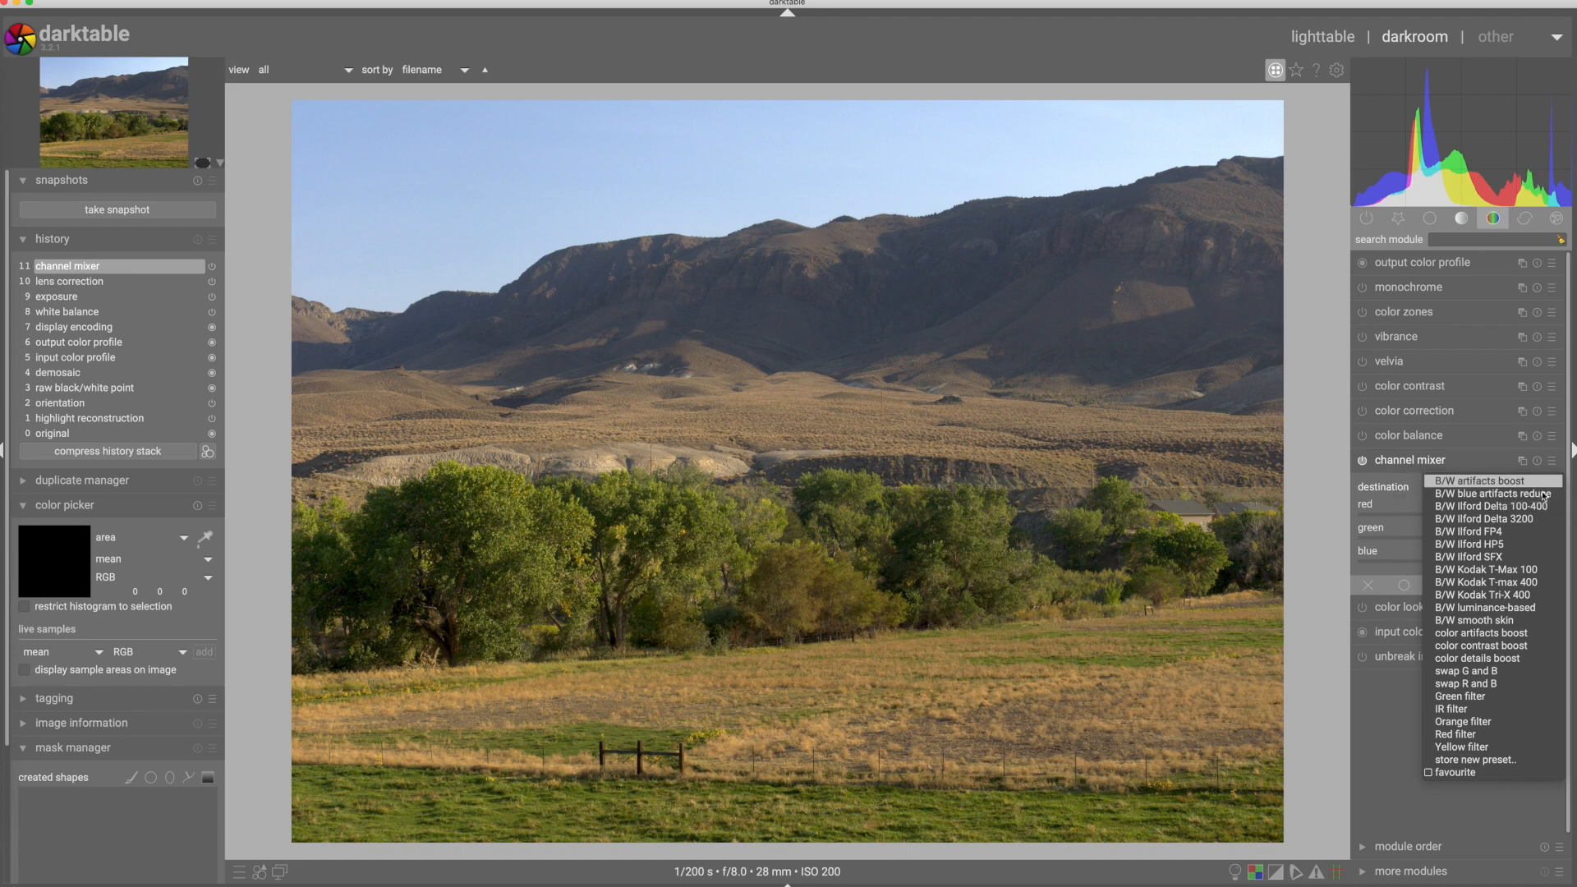
{"action": "left_click", "coordinate": [1455, 711]}
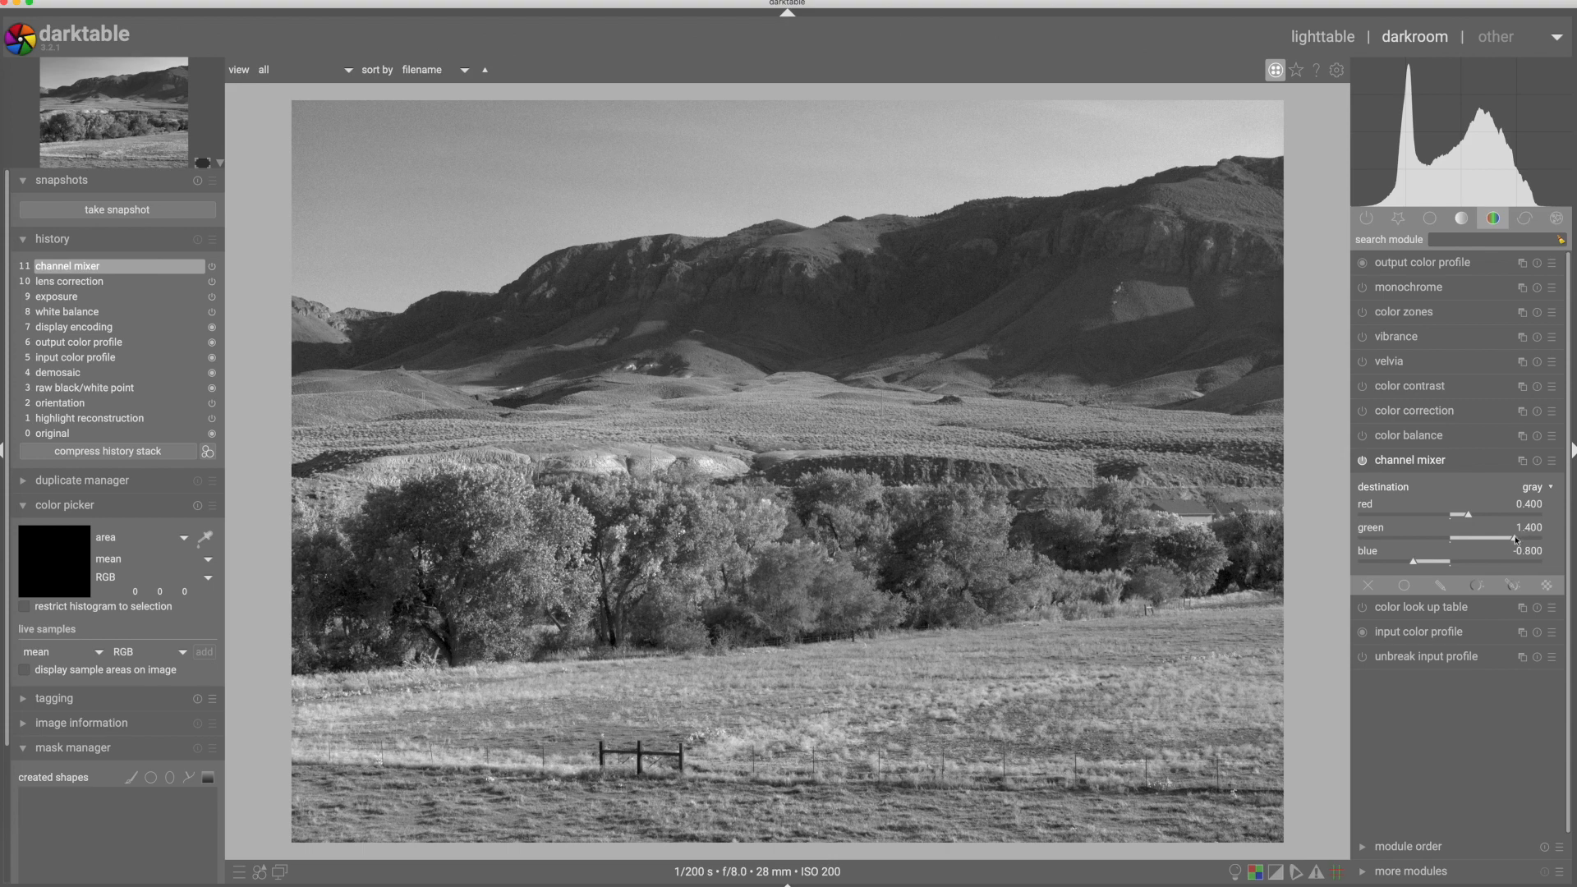
Try lower and higher green amounts in the channel mixer's gray output, settling on 1.505
{"action": "left_click_drag", "start_coordinate": [1516, 540], "coordinate": [1490, 539]}
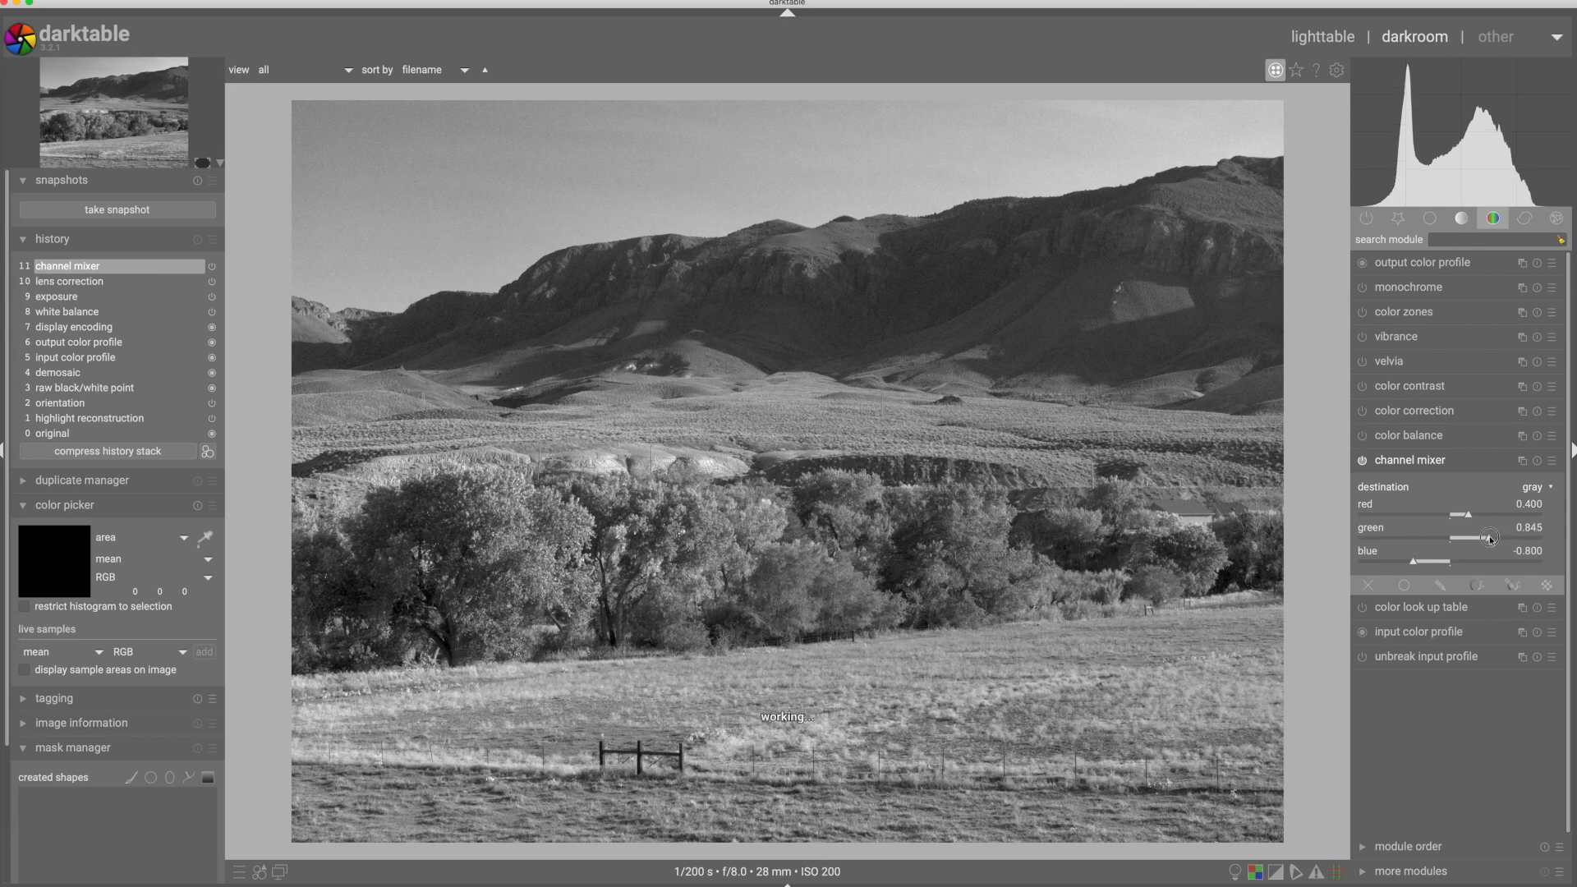
{"action": "scroll", "coordinate": [1503, 540], "scroll_direction": "up", "scroll_amount": 1}
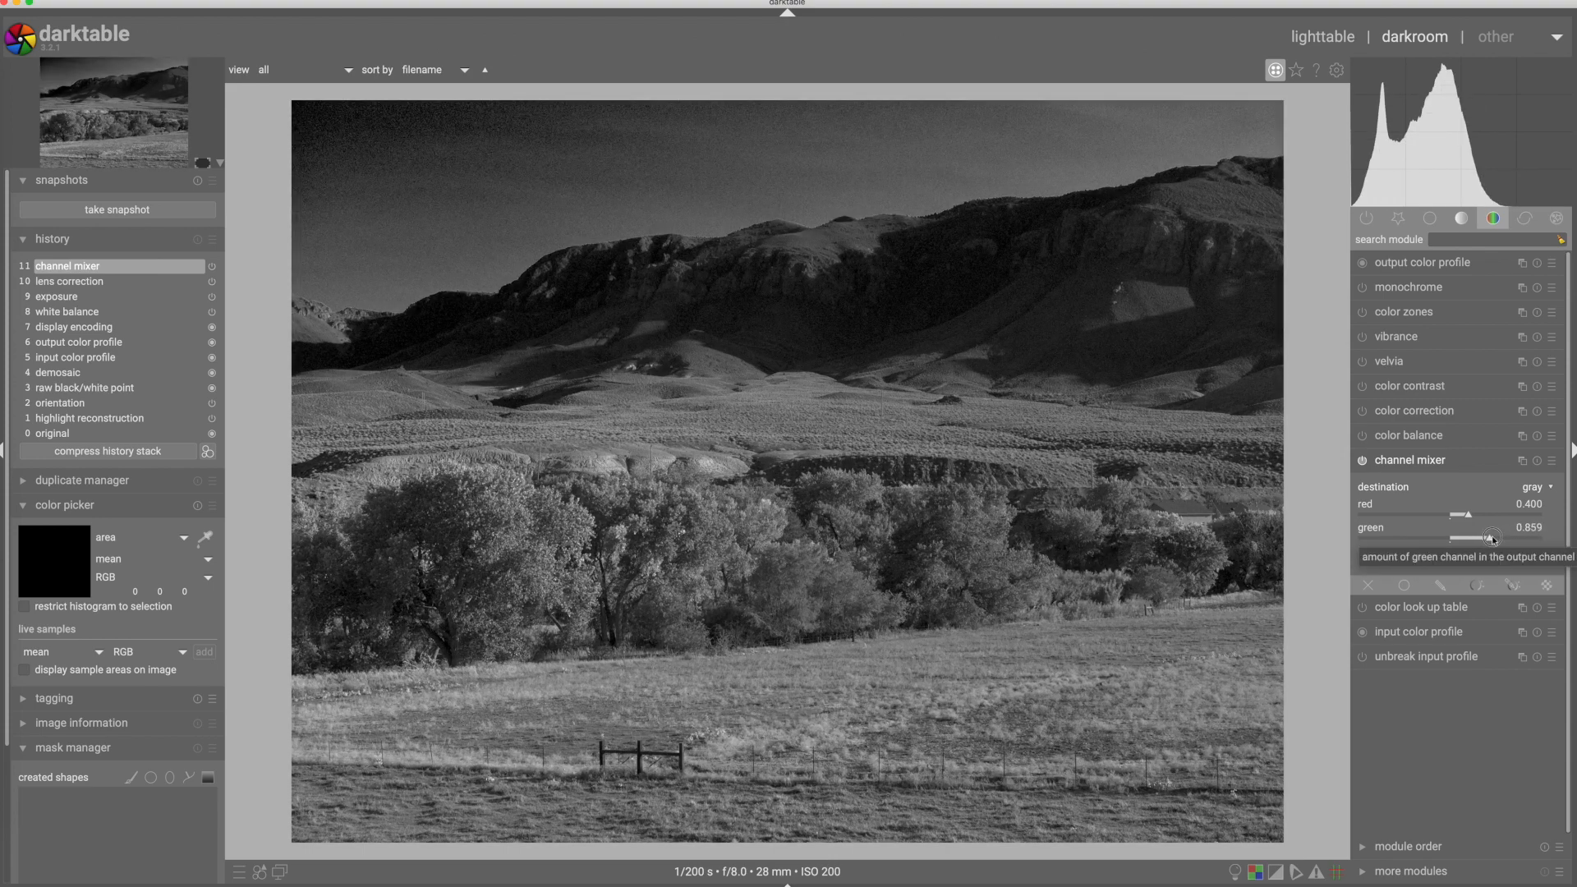
{"action": "scroll", "coordinate": [1509, 540], "scroll_direction": "up", "scroll_amount": 15}
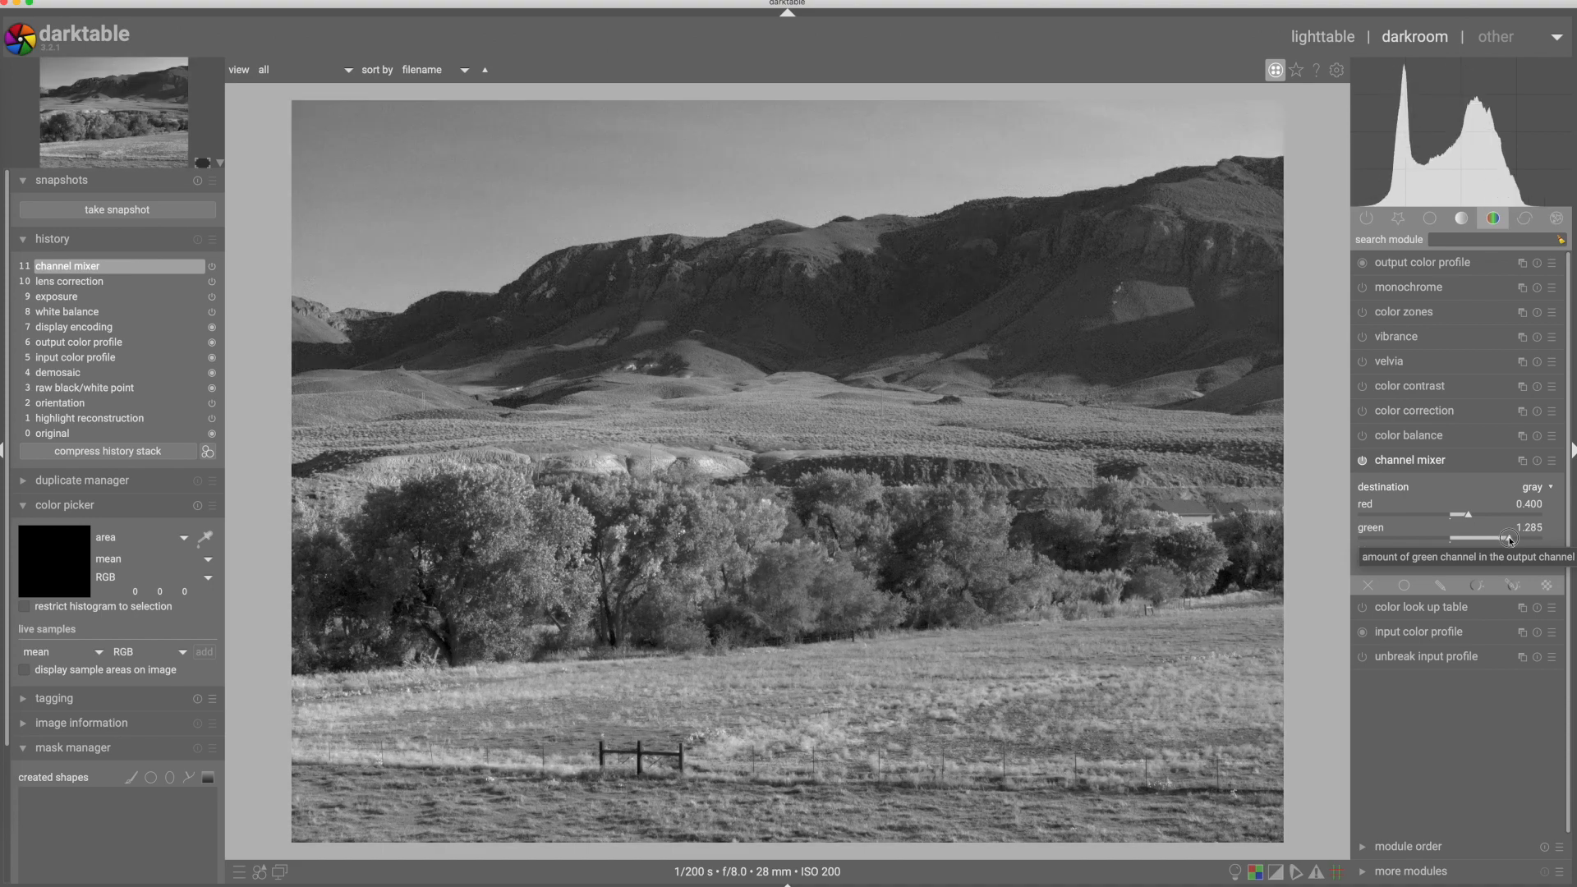
{"action": "left_click_drag", "start_coordinate": [1510, 540], "coordinate": [1537, 540]}
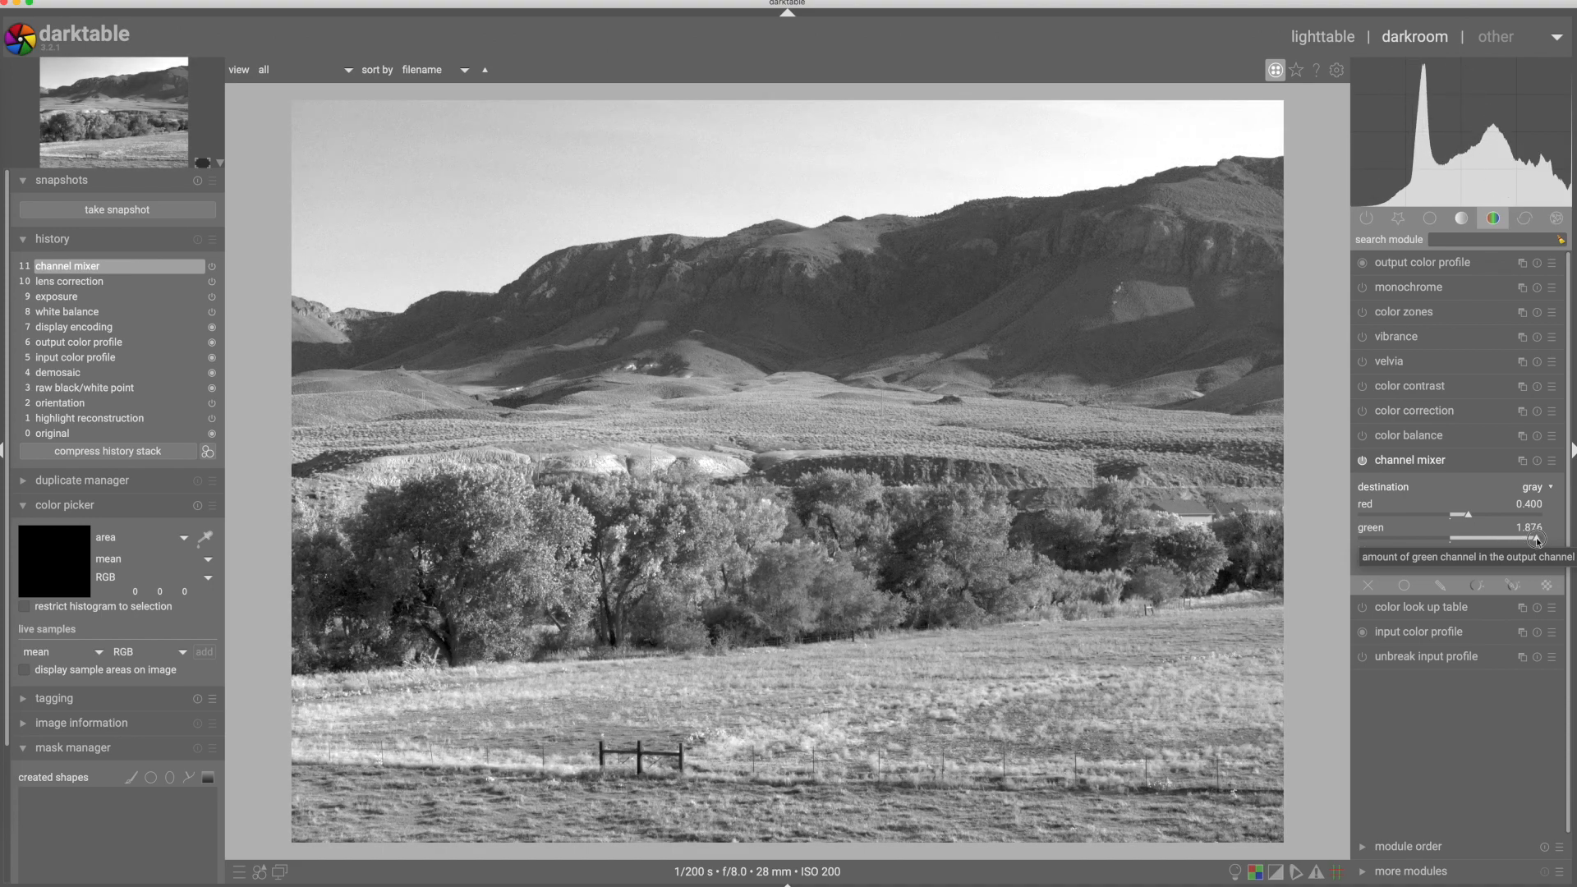
{"action": "left_click_drag", "start_coordinate": [1537, 540], "coordinate": [1526, 541]}
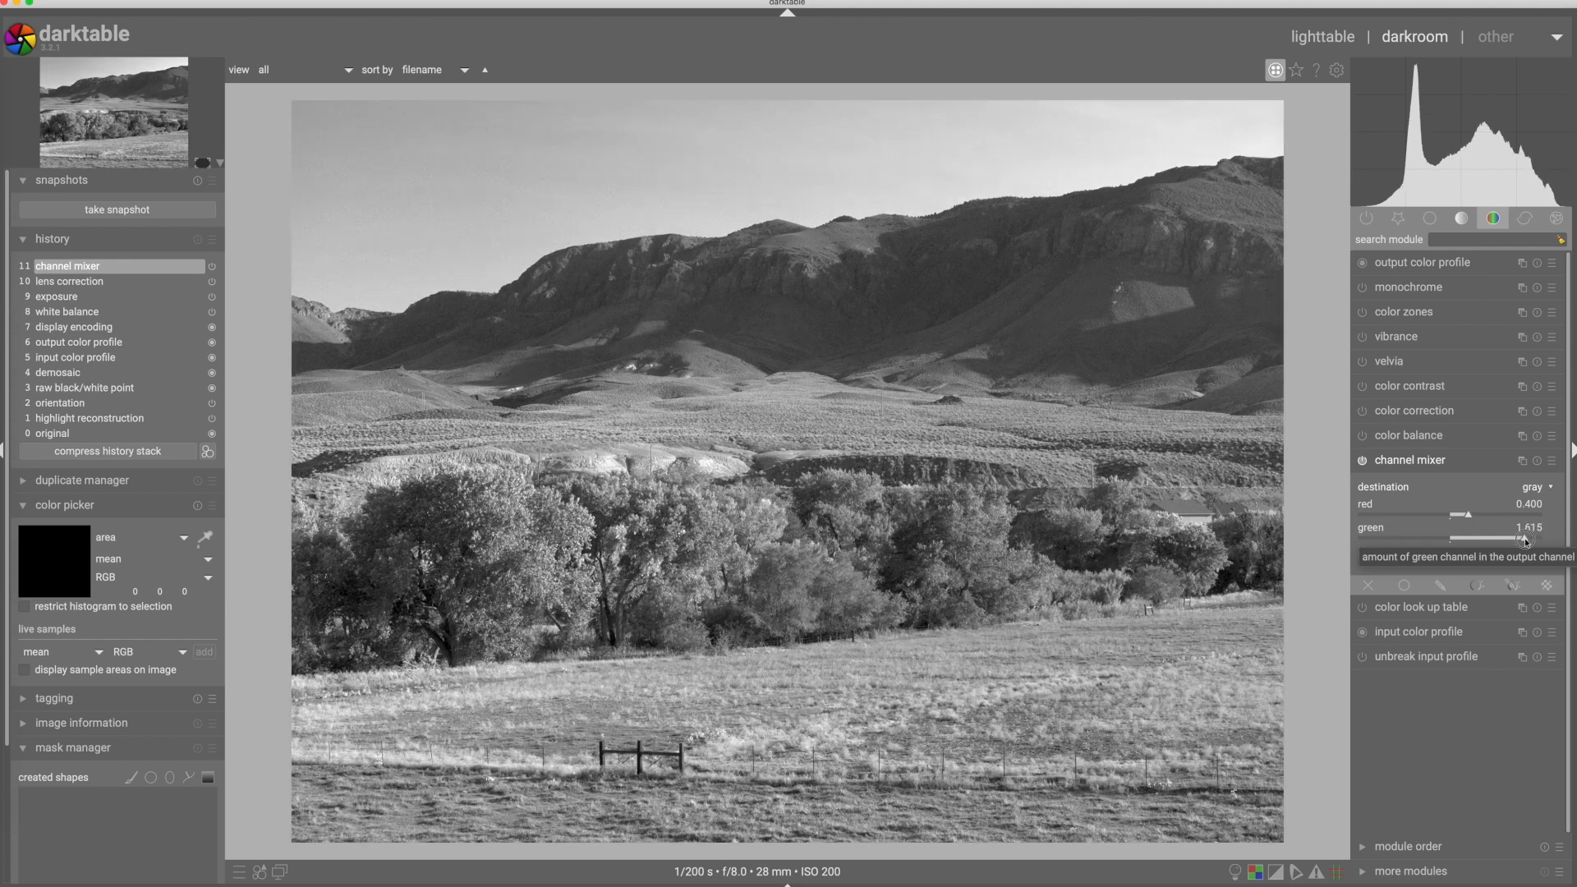
{"action": "left_click_drag", "start_coordinate": [1526, 540], "coordinate": [1520, 541]}
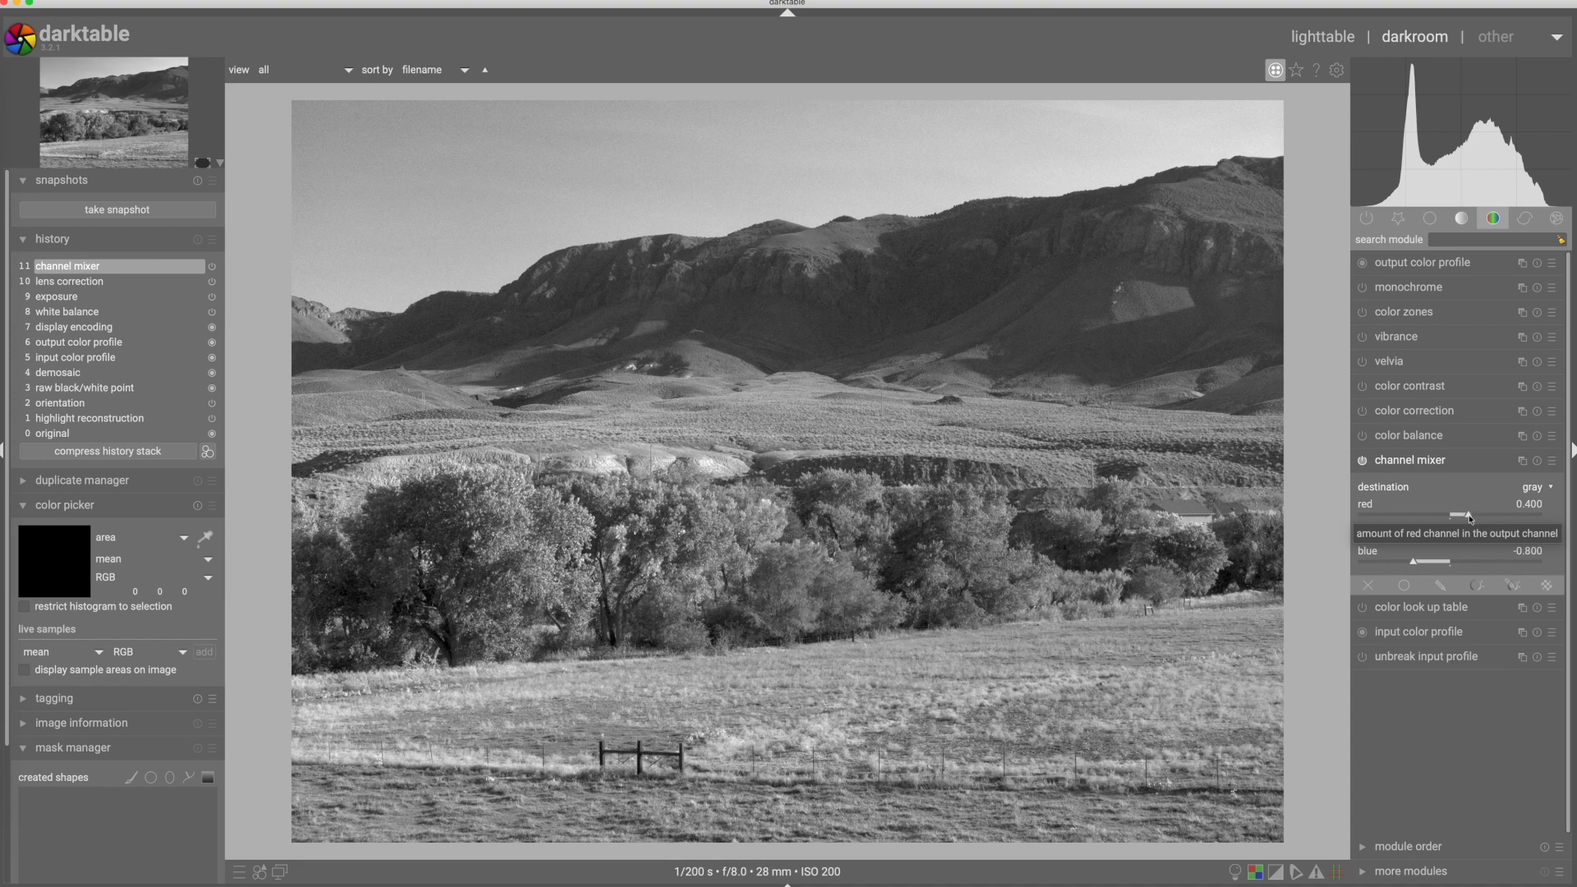
Fine-tune the red amount in the channel mixer's gray output to 0.282
{"action": "scroll", "coordinate": [1468, 515], "scroll_direction": "up", "scroll_amount": 1}
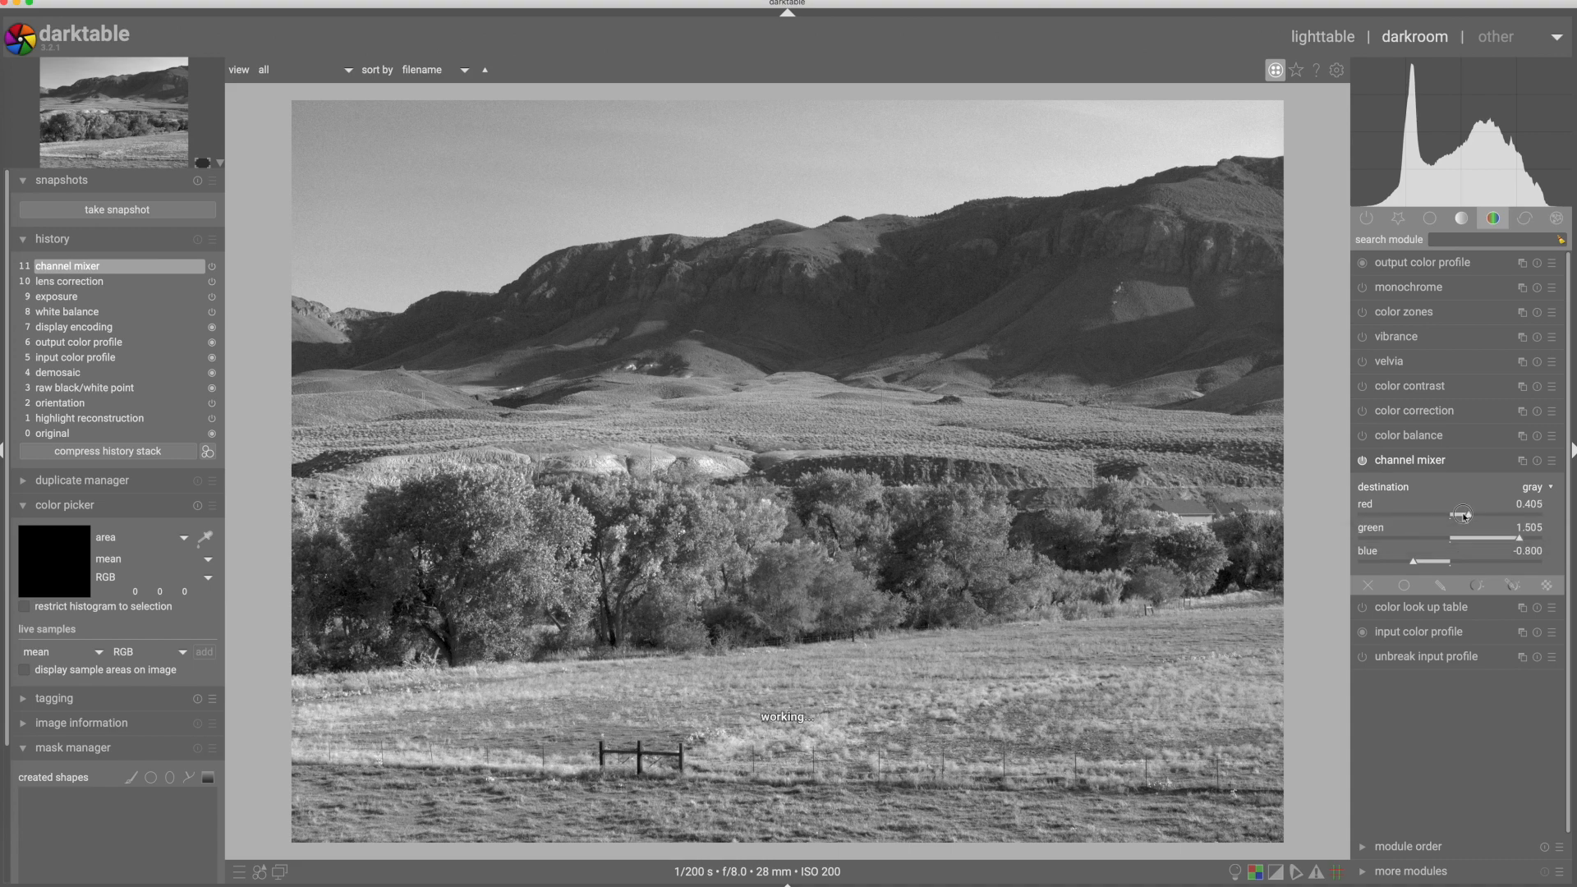
{"action": "scroll", "coordinate": [1464, 515], "scroll_direction": "down", "scroll_amount": 5}
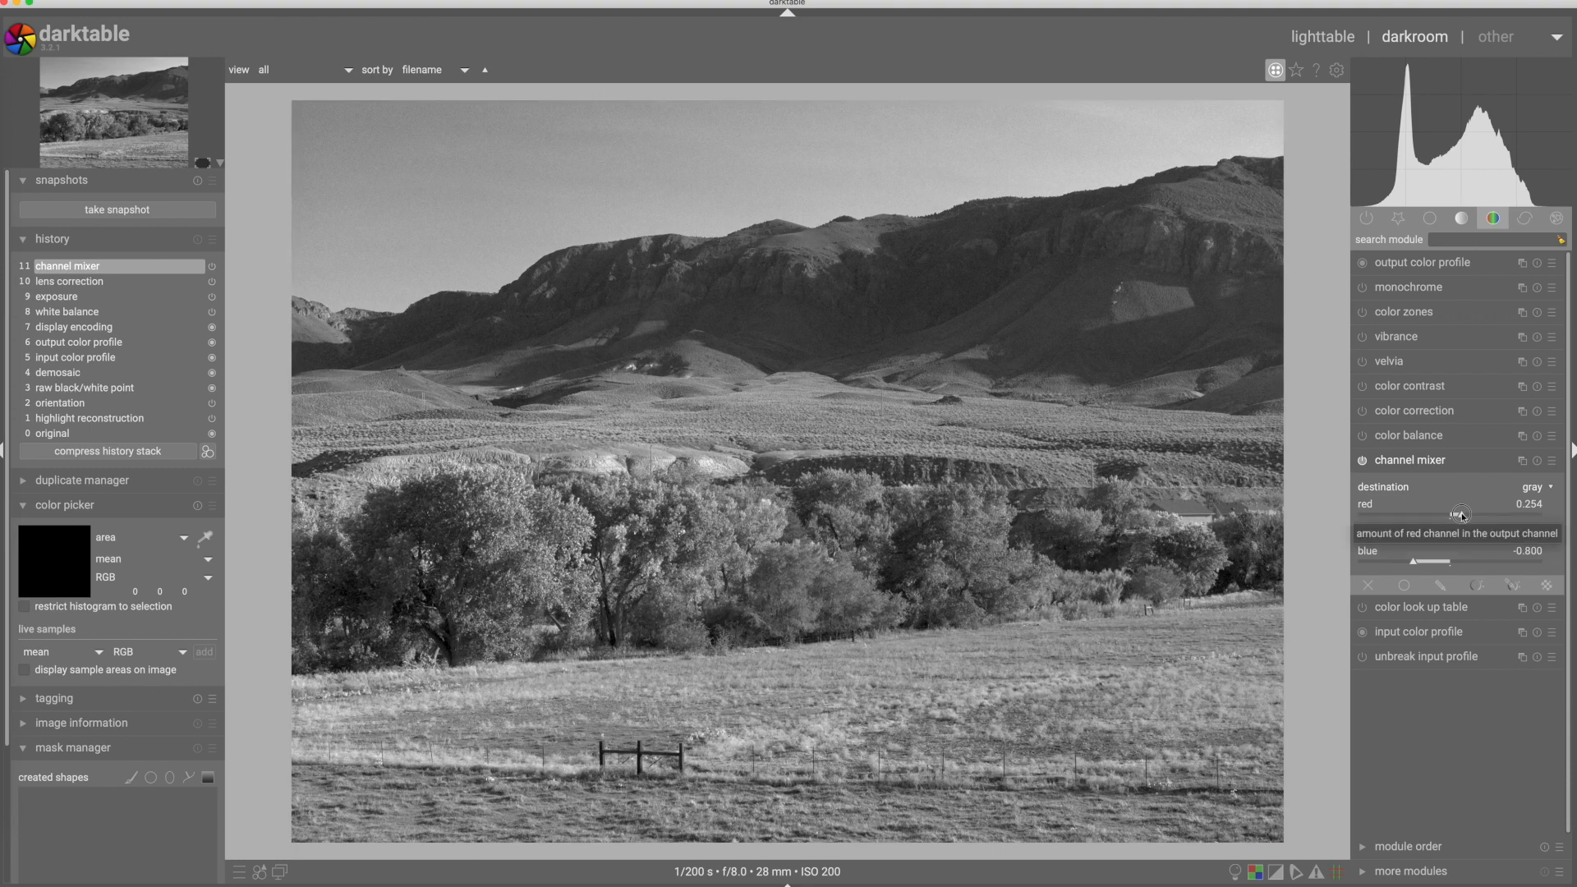
{"action": "scroll", "coordinate": [1461, 515], "scroll_direction": "down", "scroll_amount": 3}
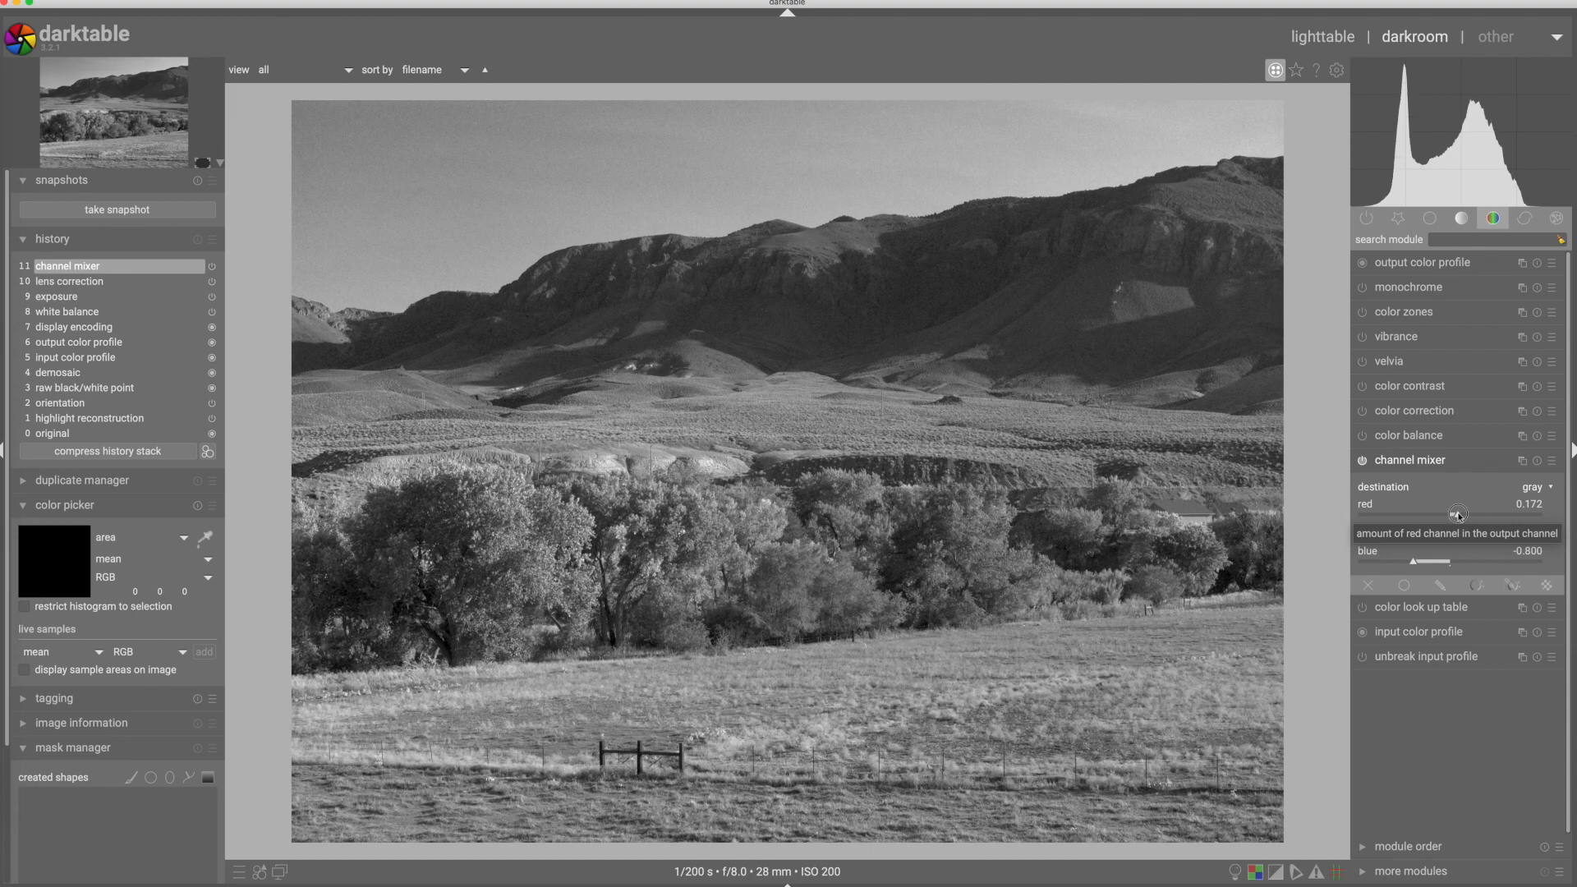
{"action": "scroll", "coordinate": [1458, 514], "scroll_direction": "up", "scroll_amount": 5}
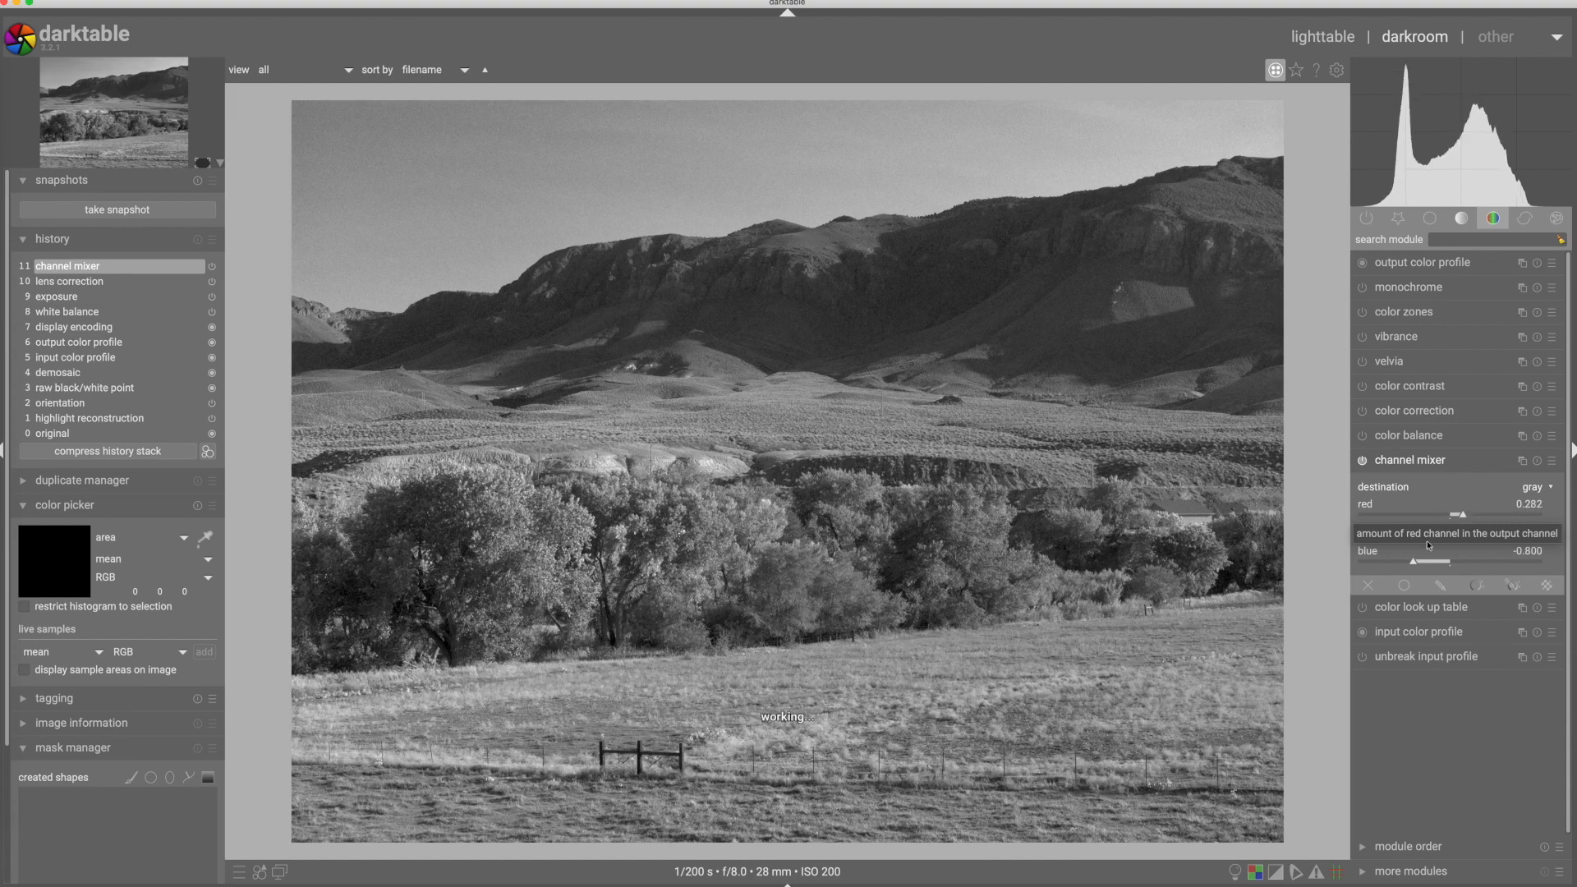
Try darker and lighter skies with the channel mixer's blue amount, ending at -0.433
{"action": "left_click_drag", "start_coordinate": [1414, 564], "coordinate": [1392, 563]}
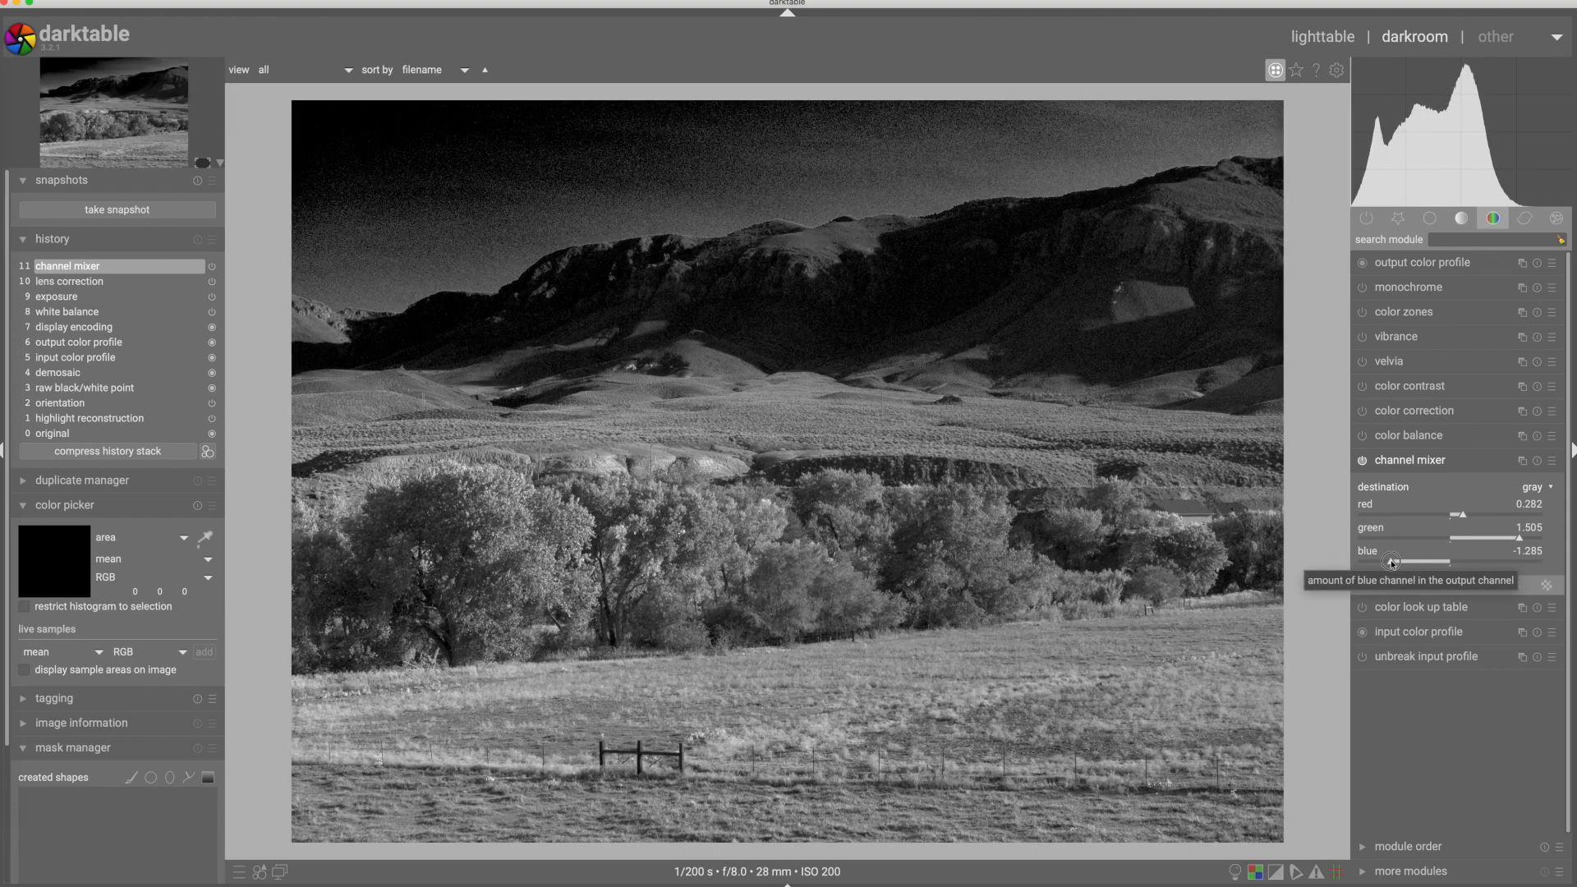
{"action": "left_click_drag", "start_coordinate": [1392, 563], "coordinate": [1421, 563]}
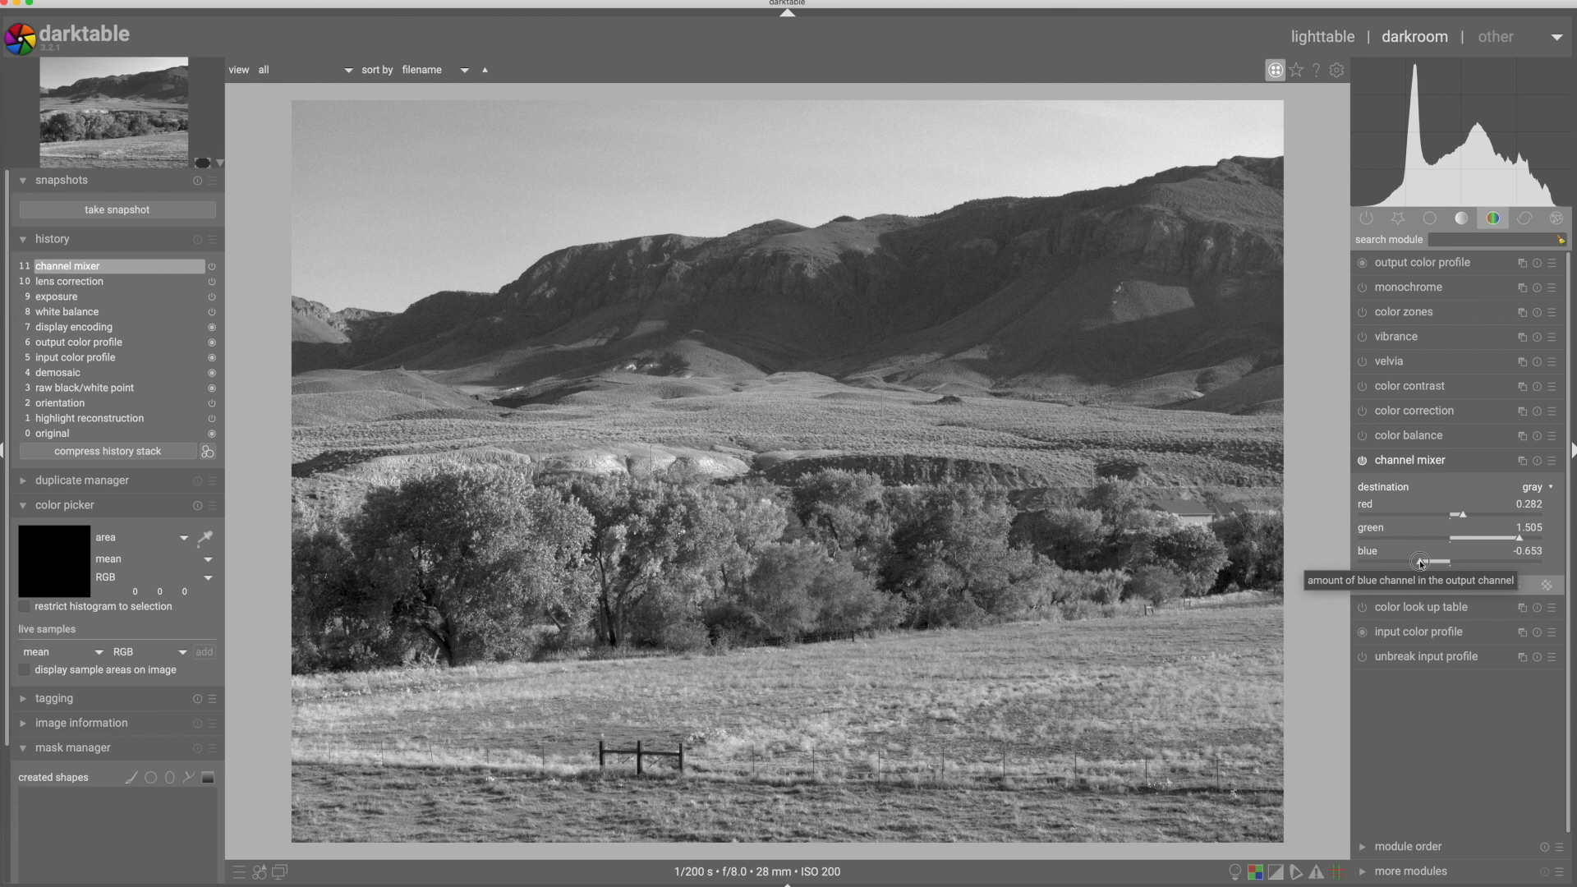
{"action": "left_click_drag", "start_coordinate": [1421, 564], "coordinate": [1431, 563]}
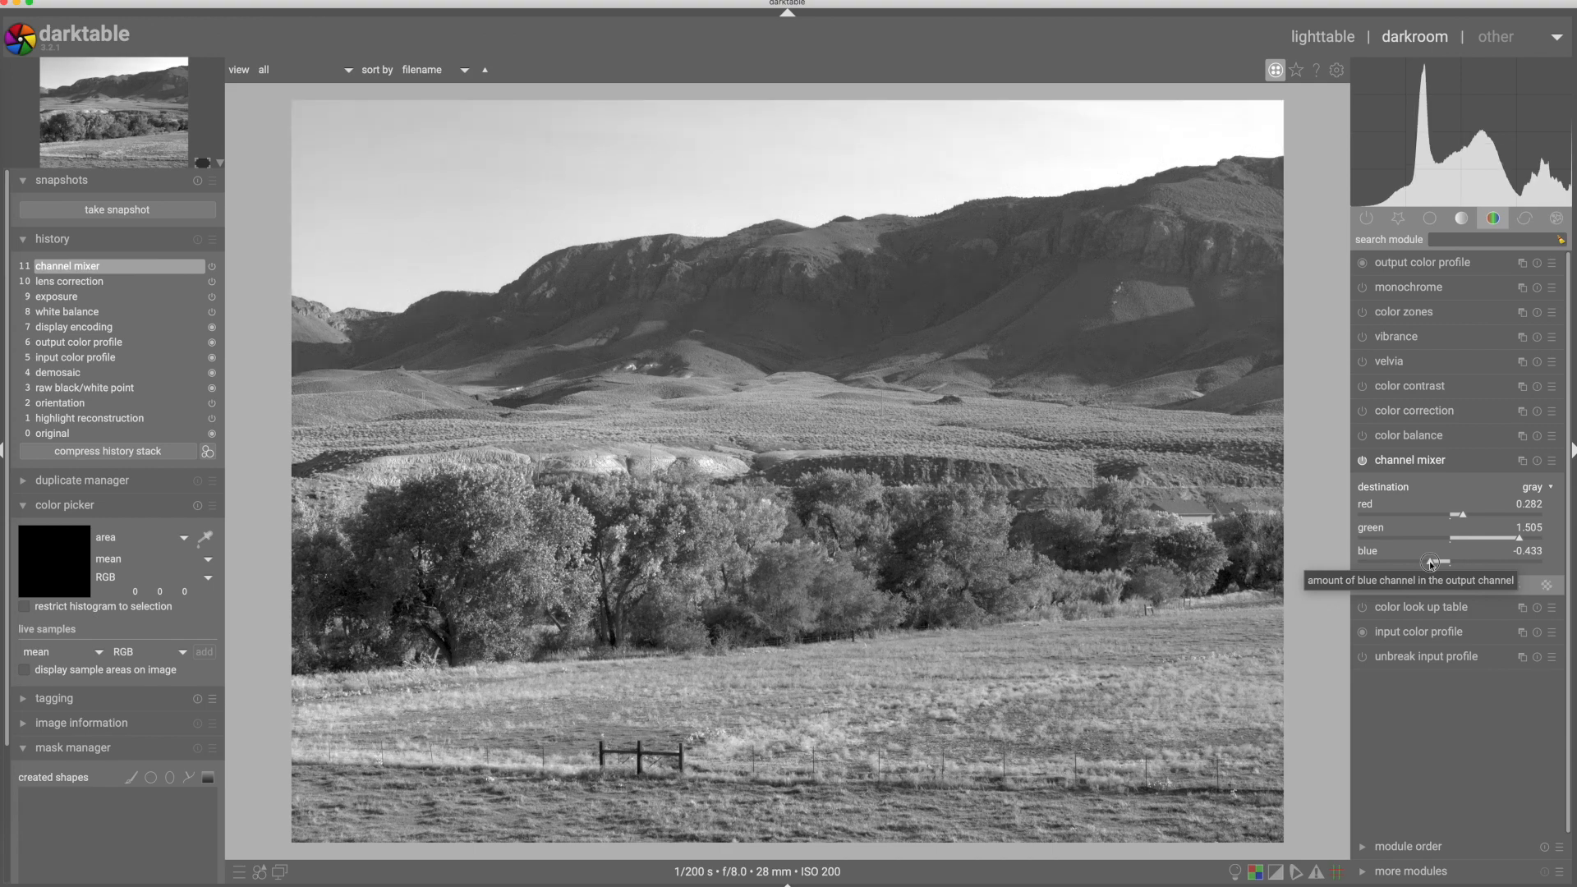
Try a brighter sky with the channel mixer's blue amount, then darken it by settling on -0.529
{"action": "left_click_drag", "start_coordinate": [1430, 564], "coordinate": [1473, 563]}
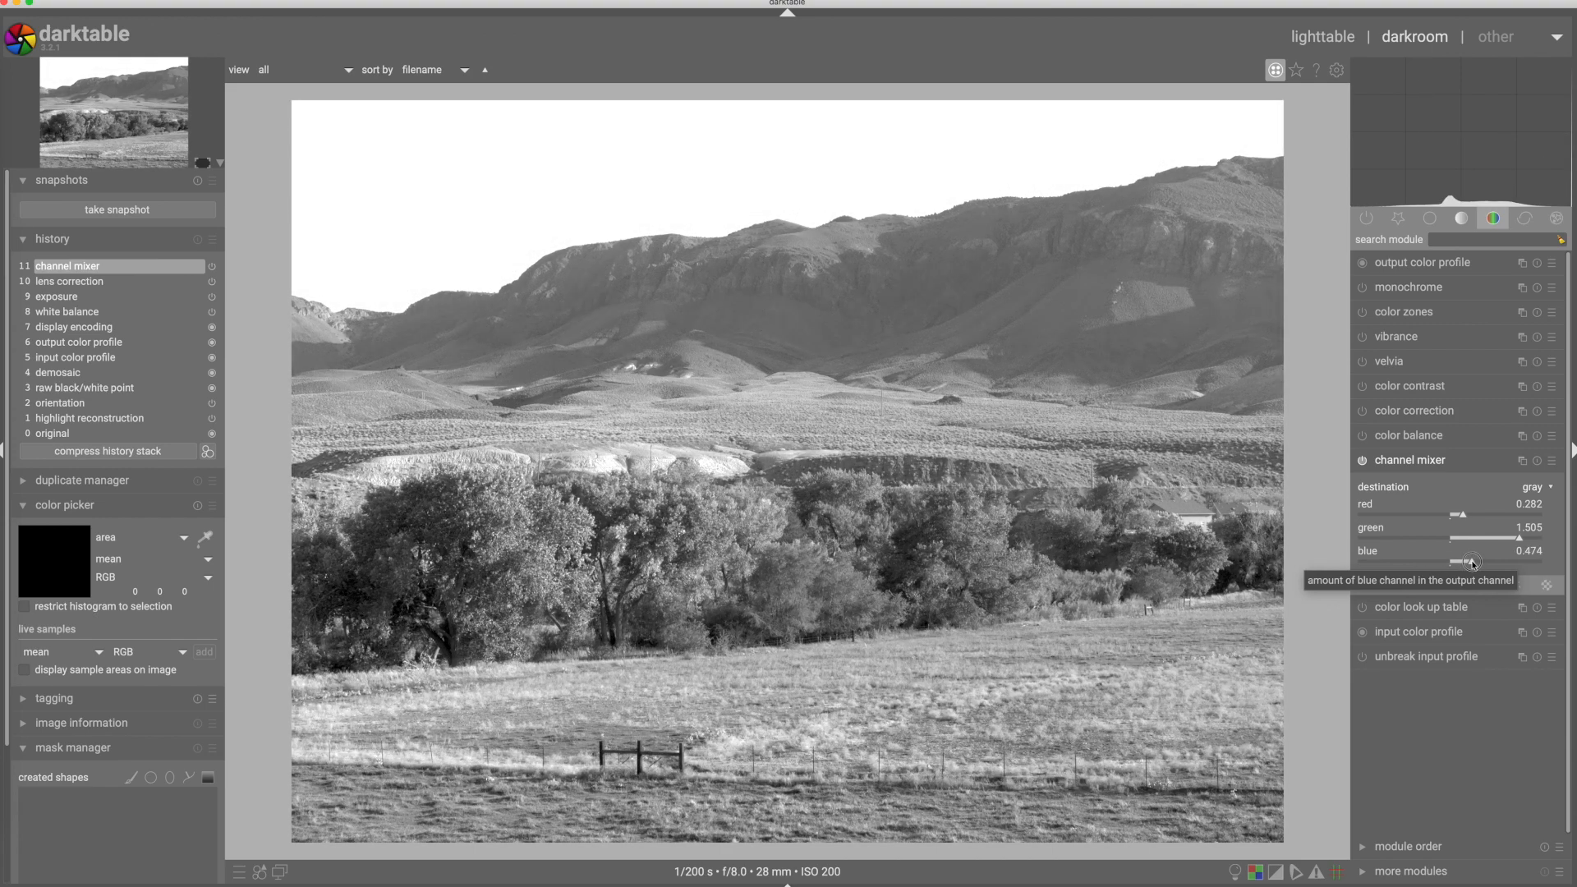
{"action": "left_click_drag", "start_coordinate": [1473, 563], "coordinate": [1440, 564]}
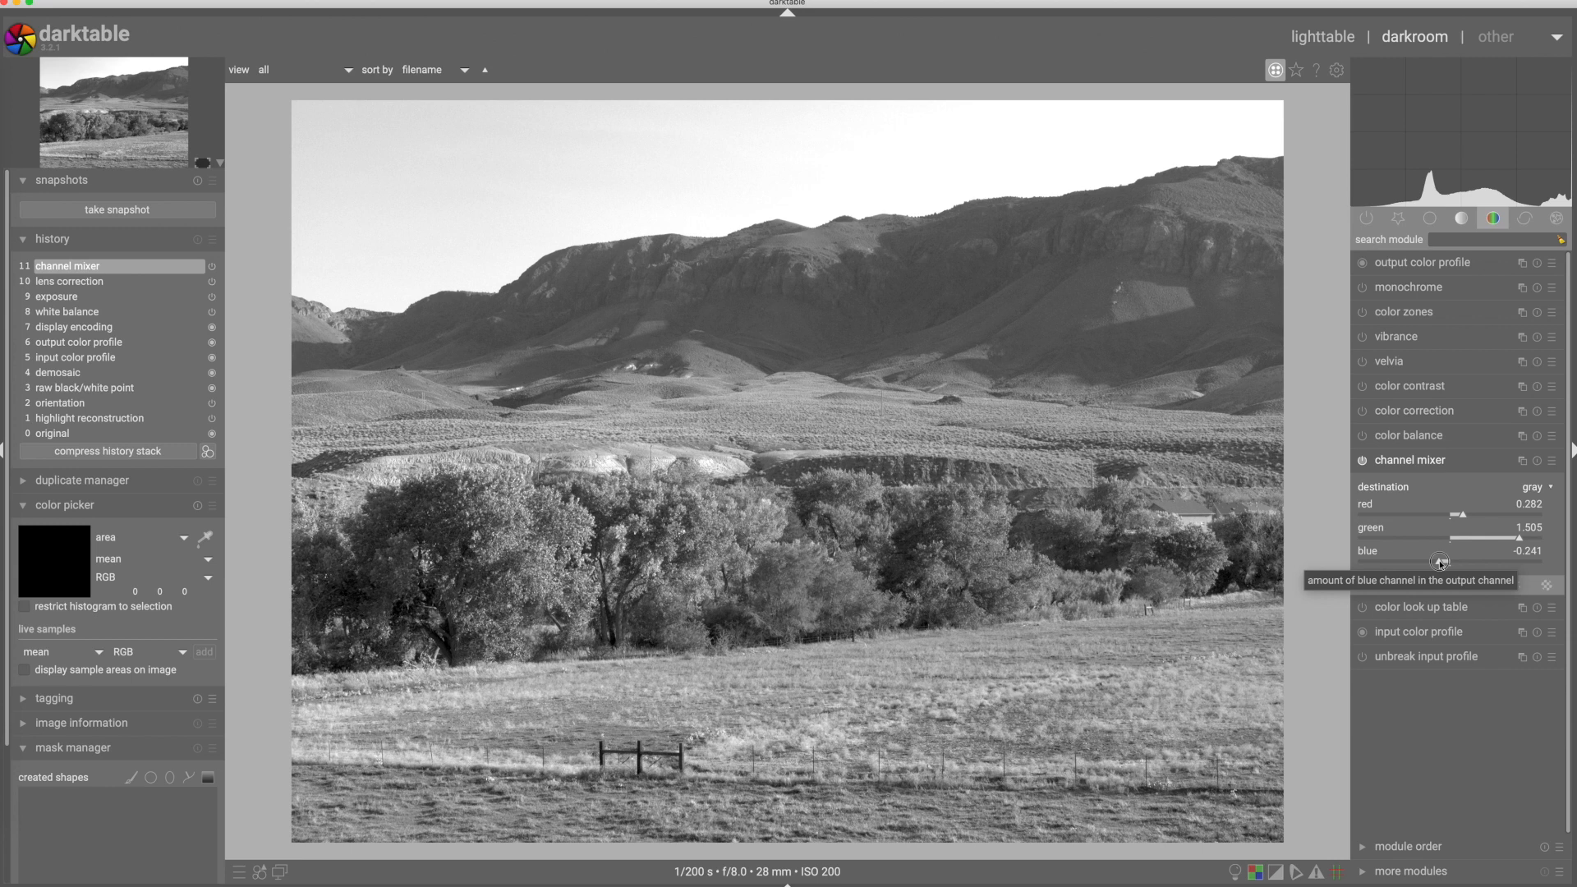
{"action": "left_click_drag", "start_coordinate": [1440, 563], "coordinate": [1433, 564]}
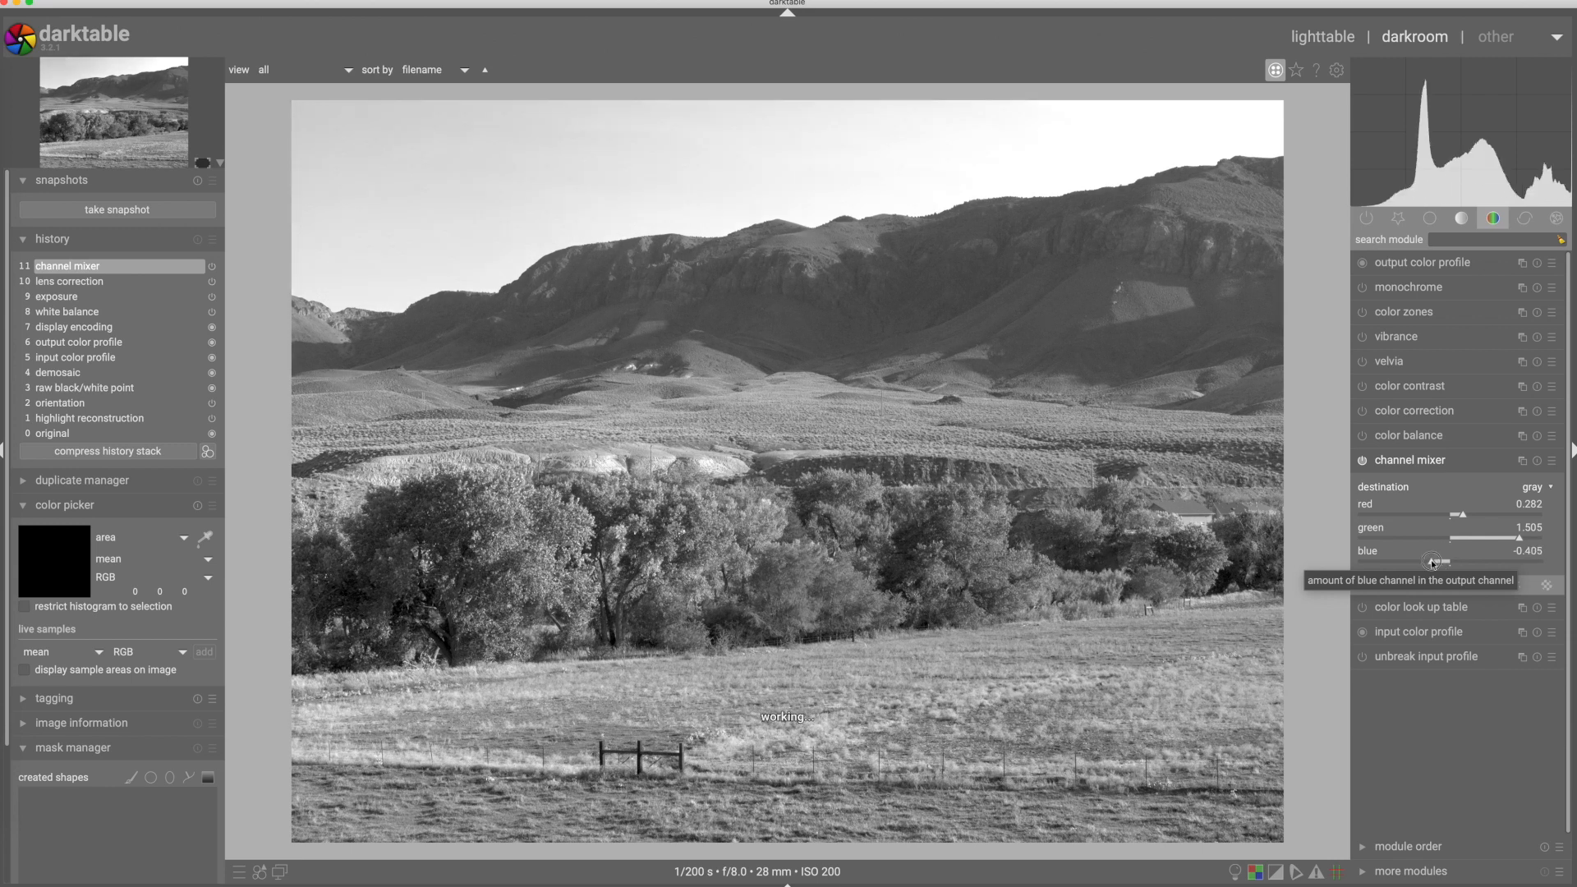
{"action": "left_click_drag", "start_coordinate": [1433, 563], "coordinate": [1428, 563]}
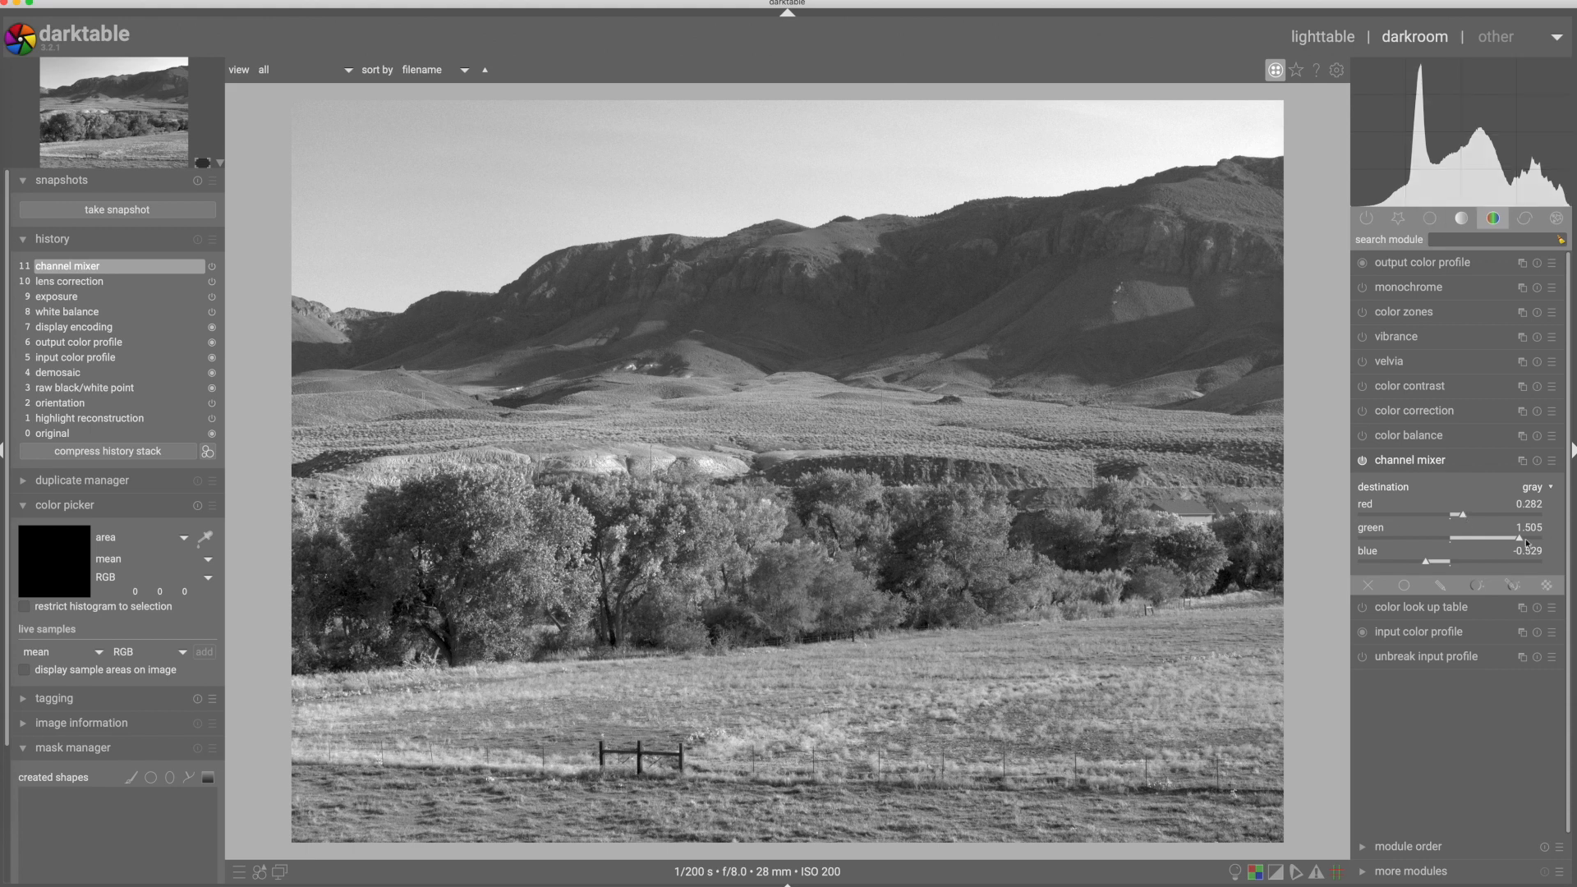
Lower the channel mixer's green amount to 1.485 and check the tree foliage at 100%
{"action": "scroll", "coordinate": [1512, 539], "scroll_direction": "down", "scroll_amount": 1}
{"action": "scroll", "coordinate": [1510, 535], "scroll_direction": "down", "scroll_amount": 1}
{"action": "scroll", "coordinate": [601, 631], "scroll_direction": "up", "scroll_amount": 1}
{"action": "scroll", "coordinate": [600, 631], "scroll_direction": "up", "scroll_amount": 3}
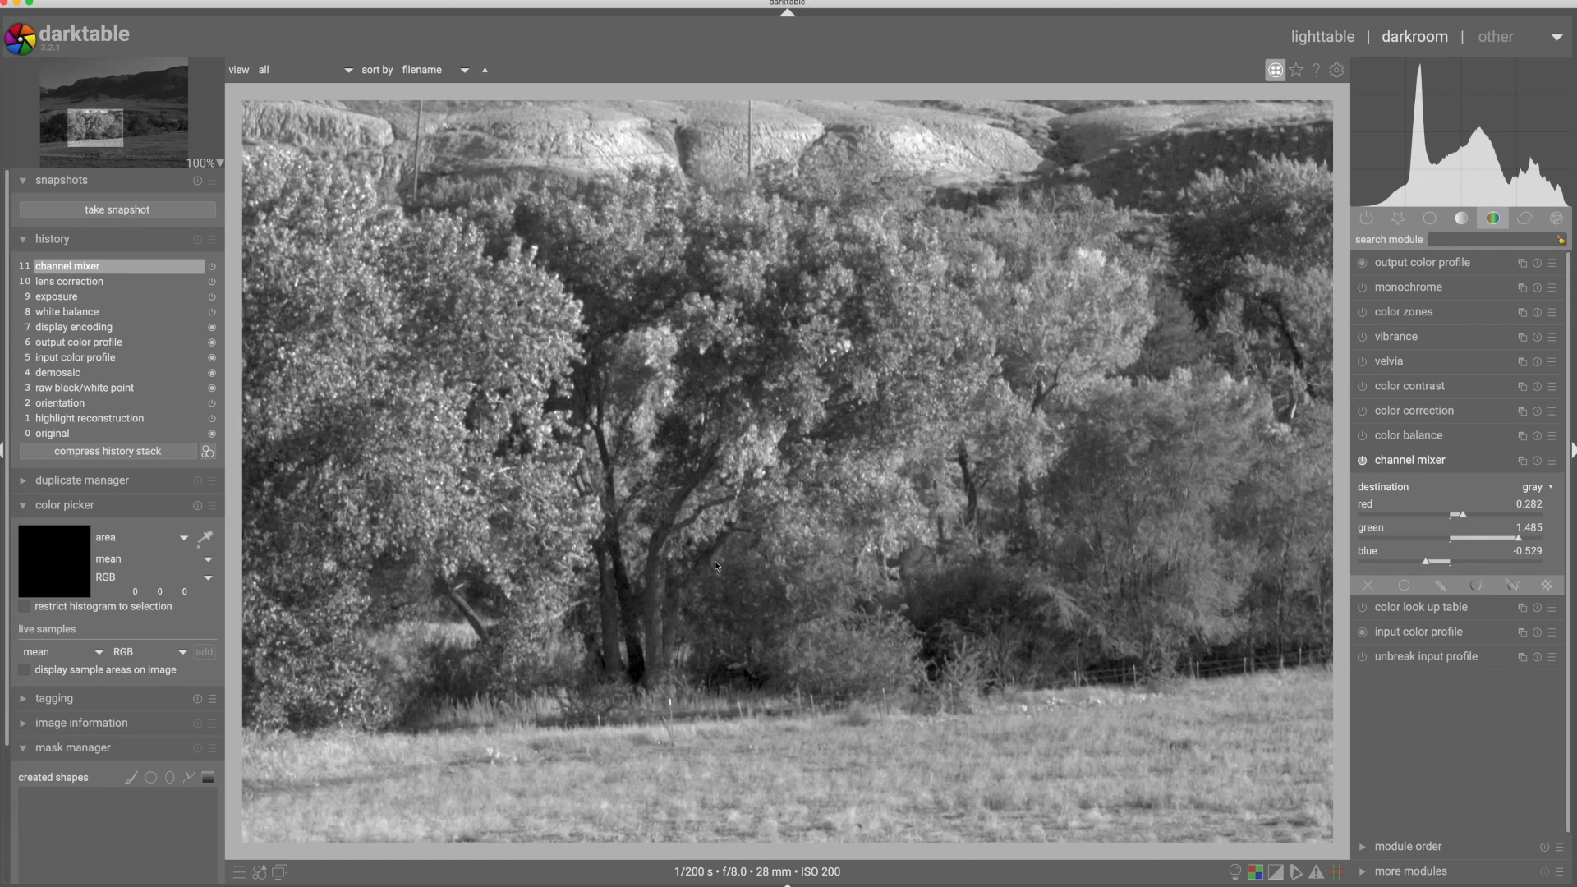
{"action": "scroll", "coordinate": [705, 577], "scroll_direction": "down", "scroll_amount": 1}
{"action": "scroll", "coordinate": [705, 577], "scroll_direction": "down", "scroll_amount": 3}
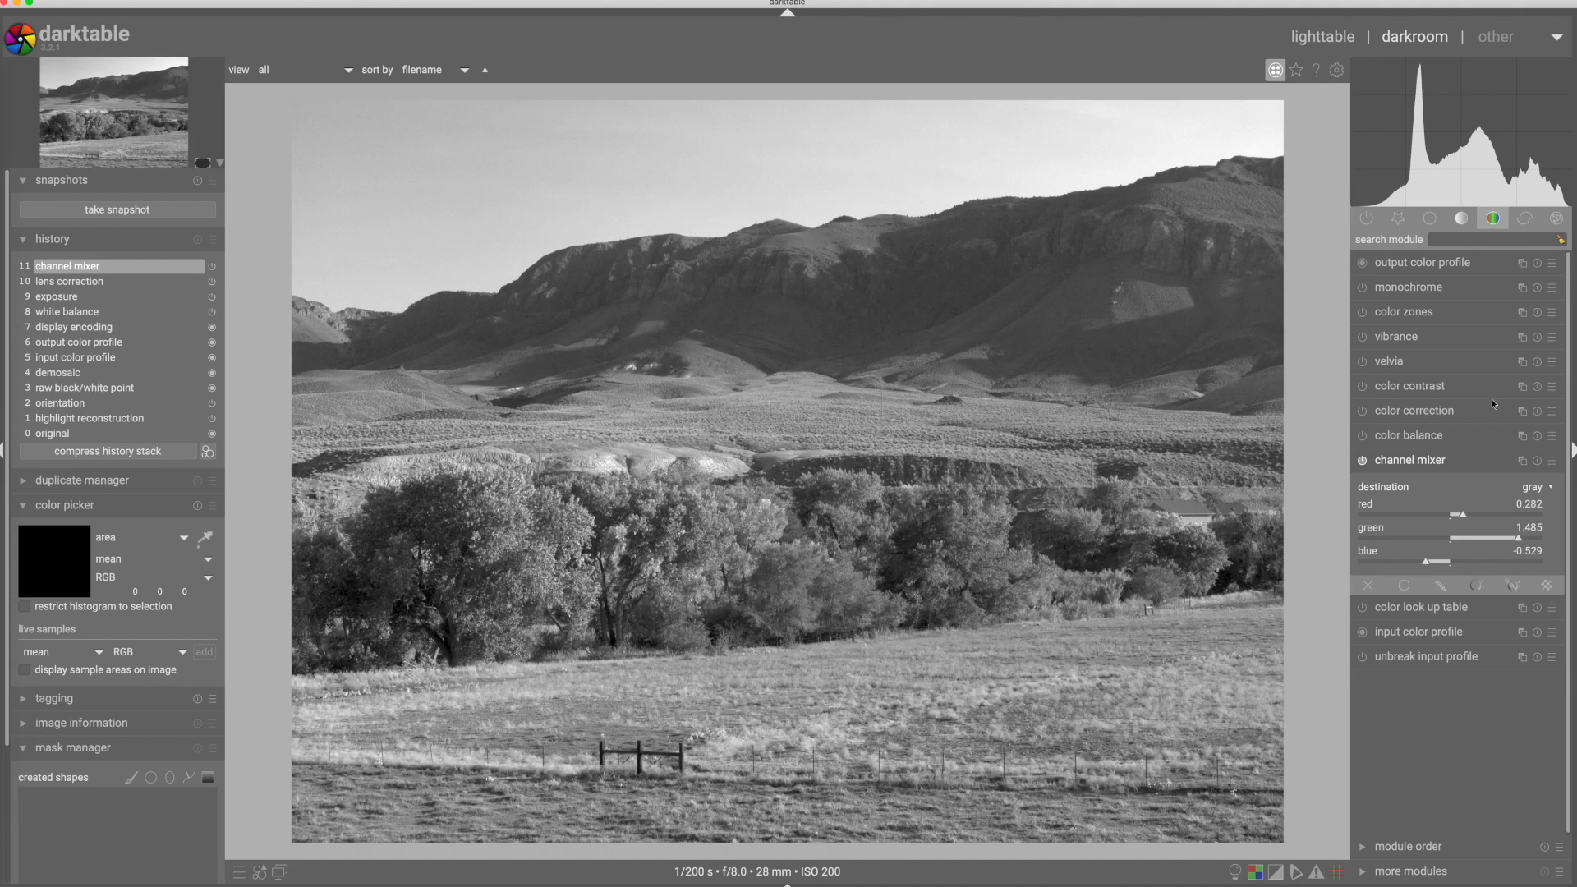
Collapse the channel mixer and enable the rgb curve module
{"action": "left_click", "coordinate": [1410, 462]}
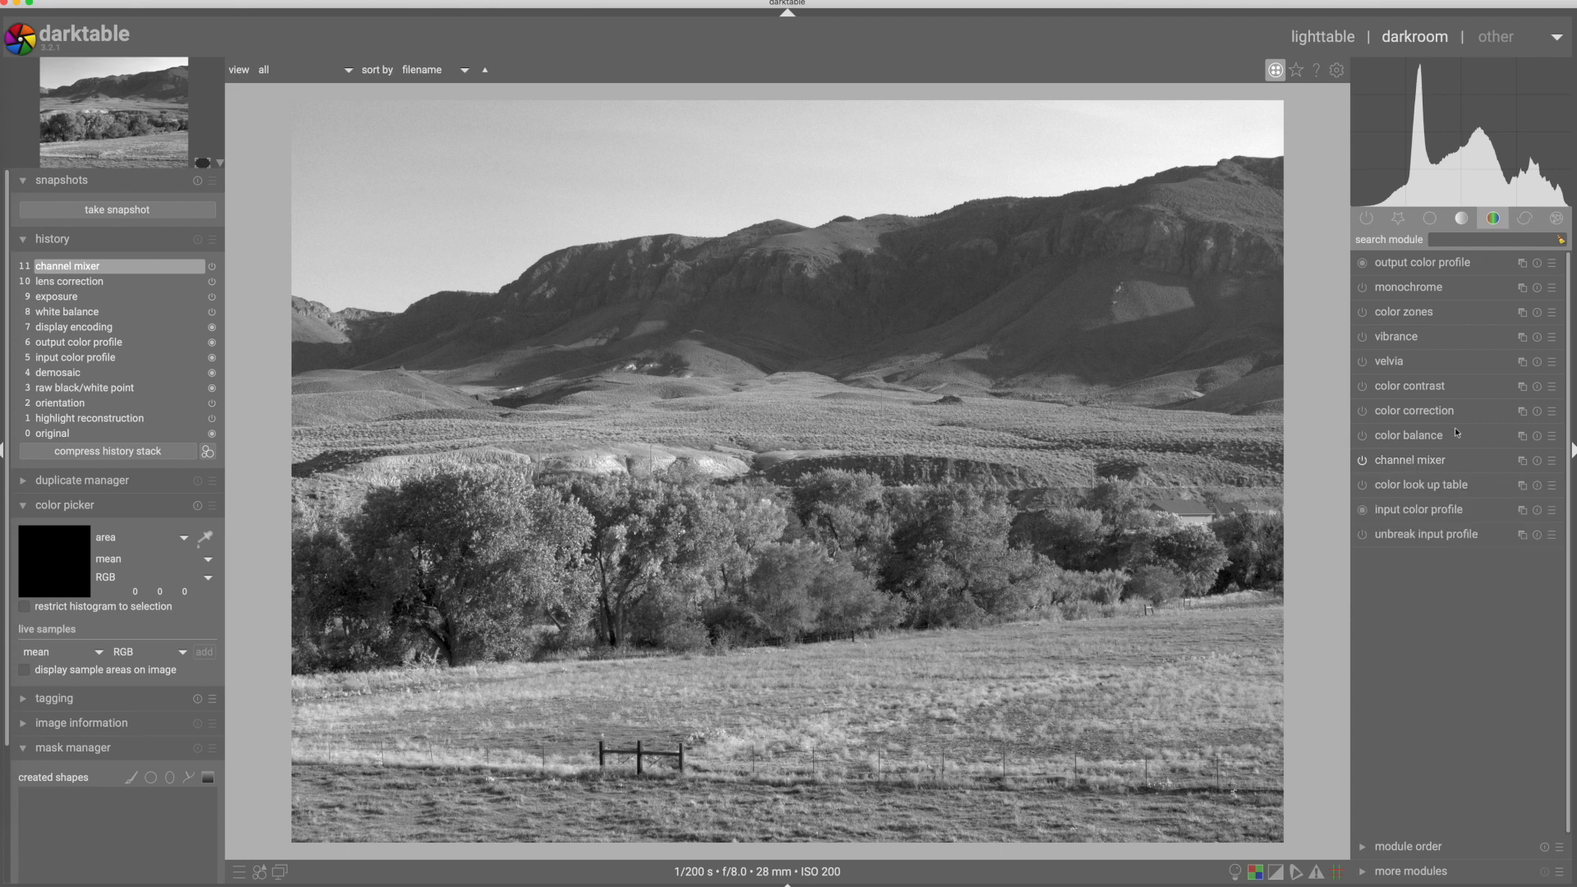
{"action": "left_click", "coordinate": [1399, 220]}
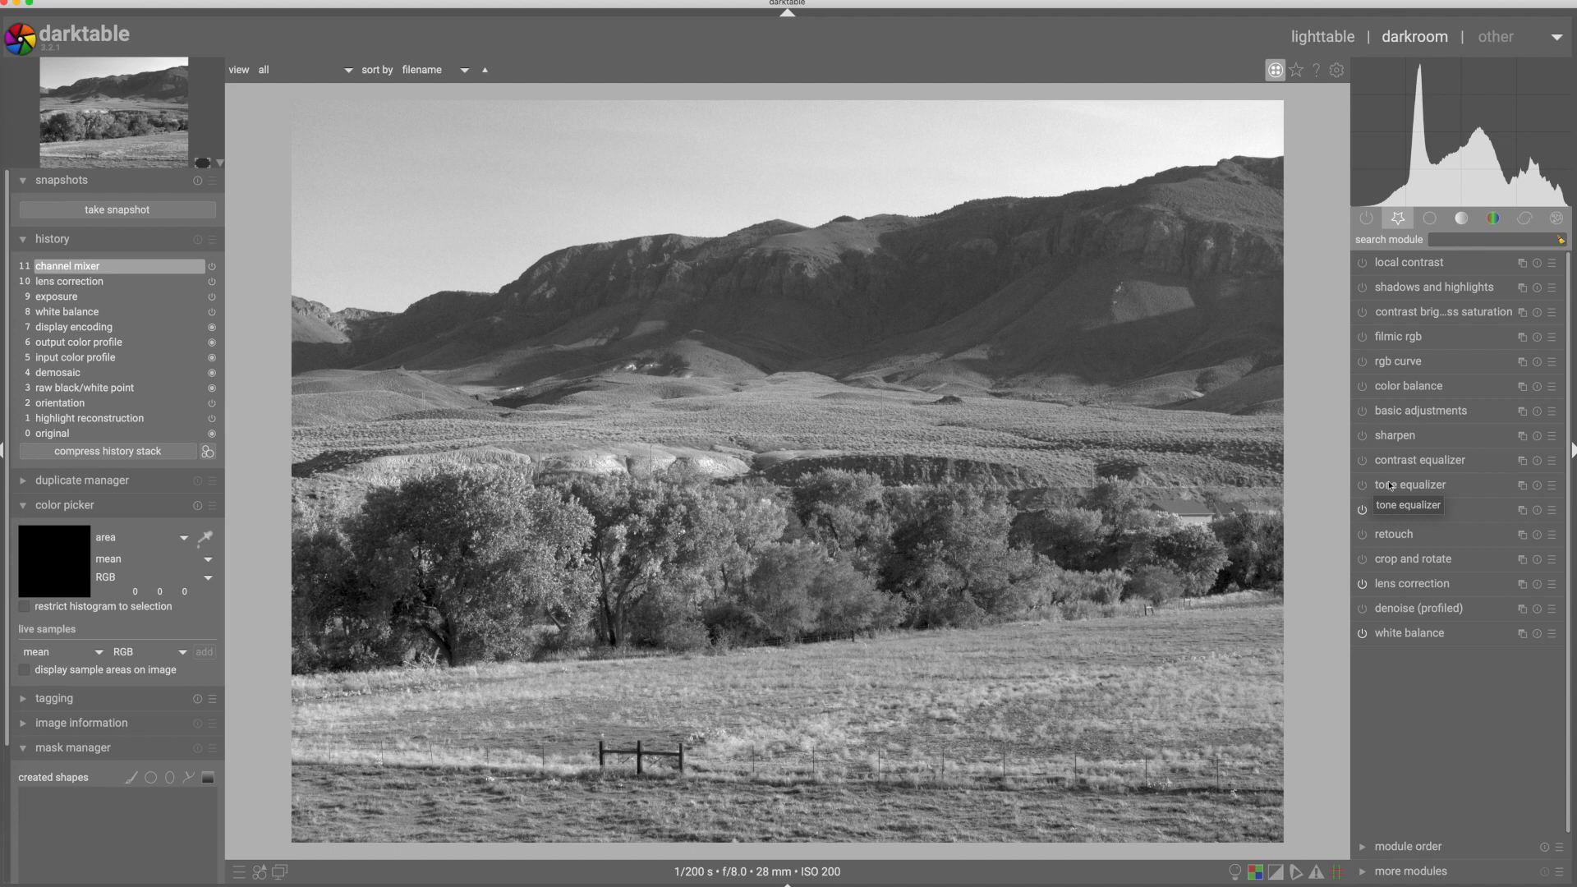
{"action": "left_click", "coordinate": [1399, 363]}
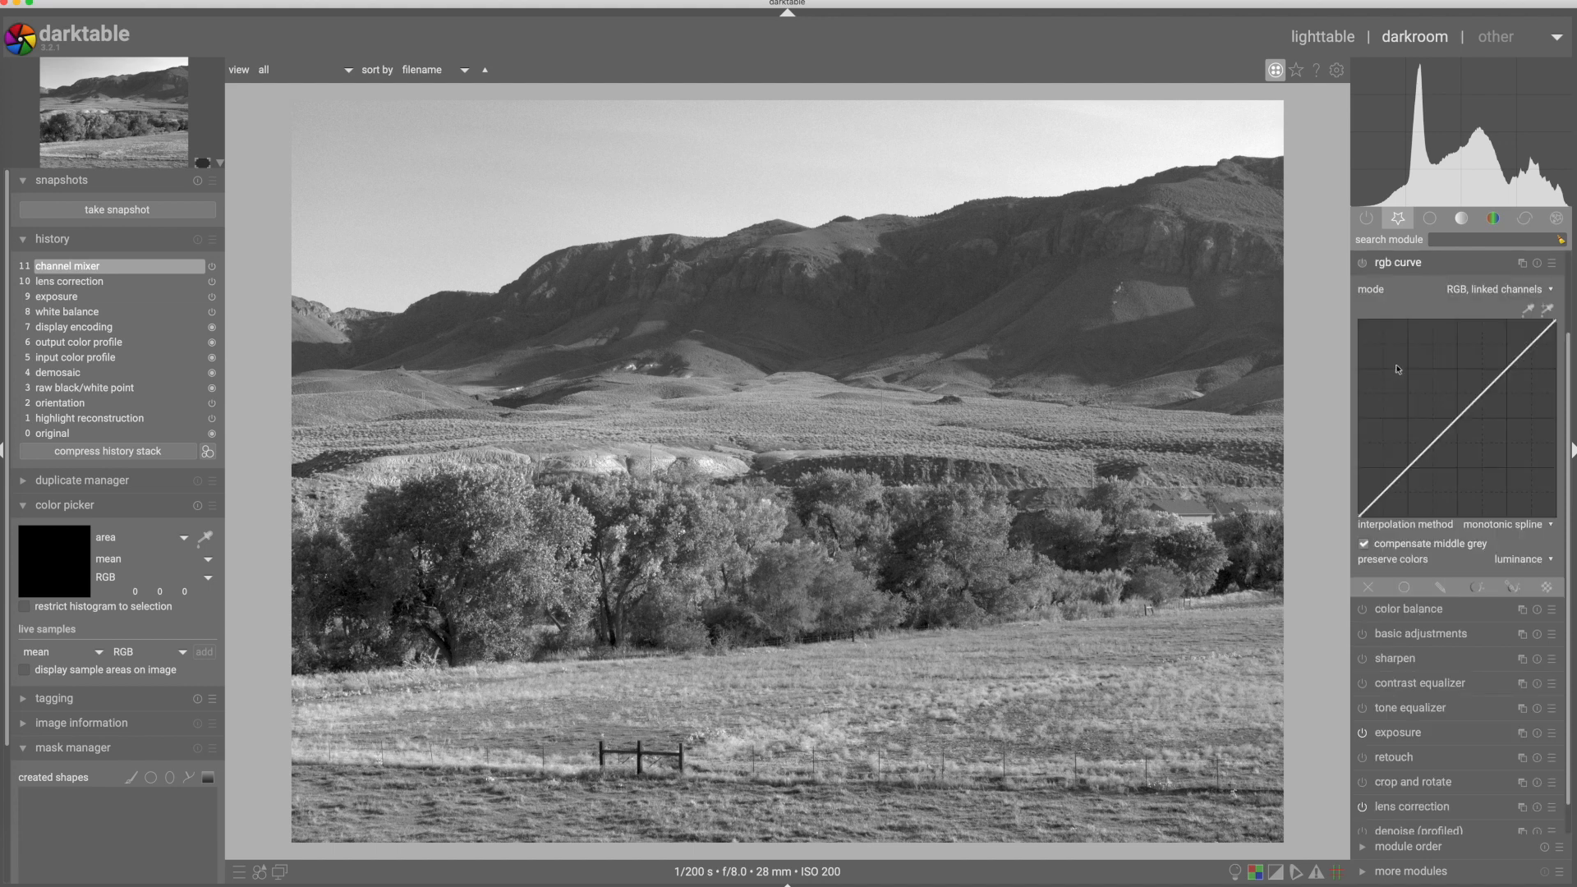
{"action": "left_click", "coordinate": [1362, 264]}
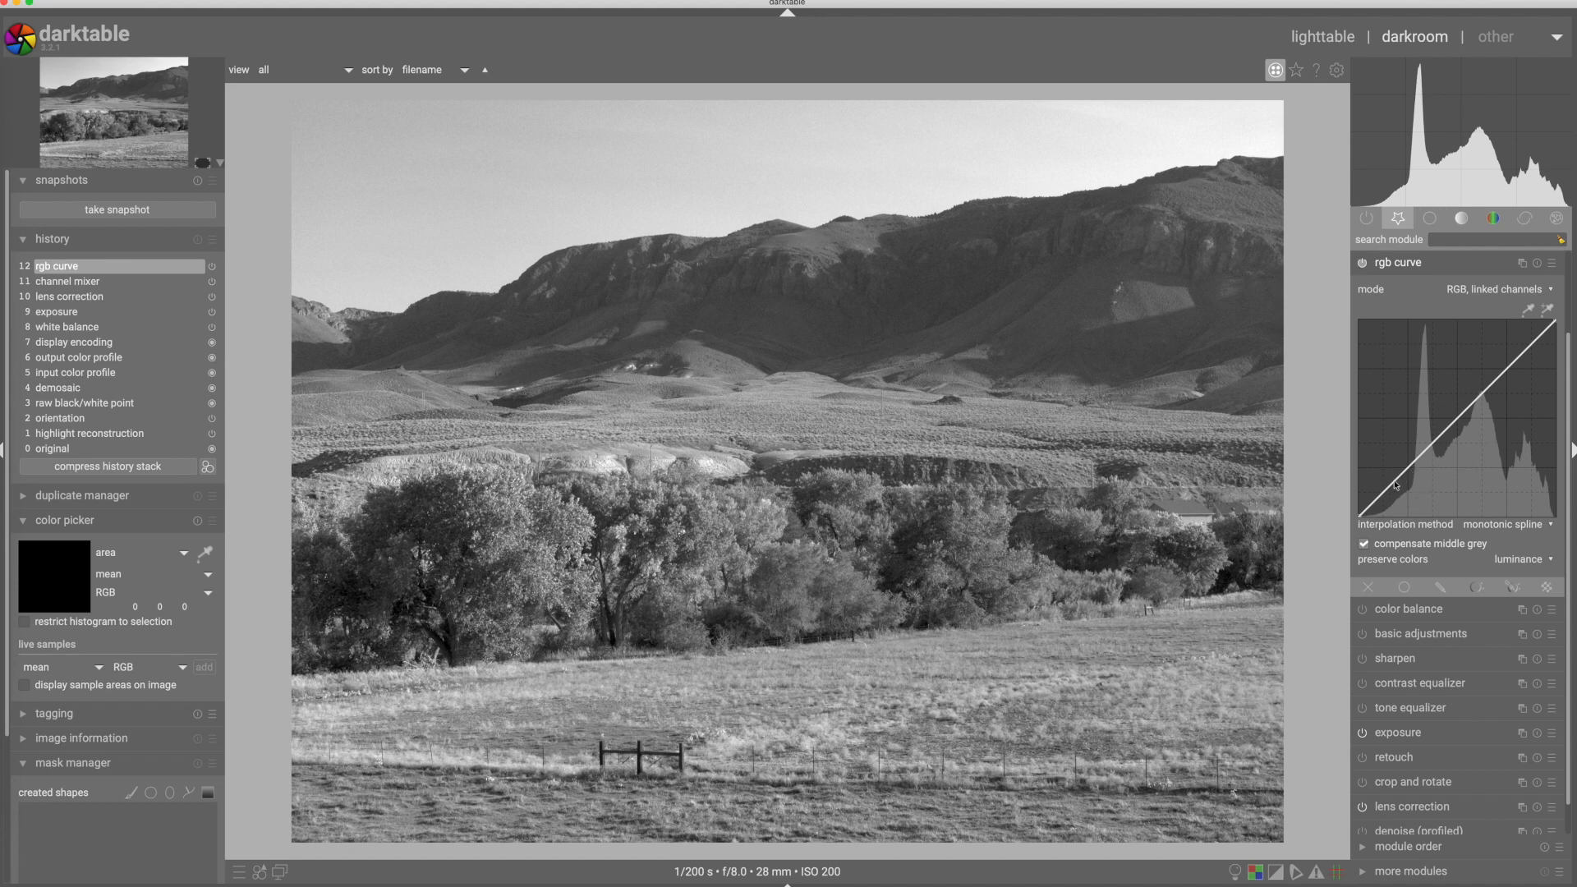
Shape the rgb curve into a gentle S by lowering the shadows, anchoring the lower midtones and raising the highlights
{"action": "left_click_drag", "start_coordinate": [1392, 493], "coordinate": [1386, 498]}
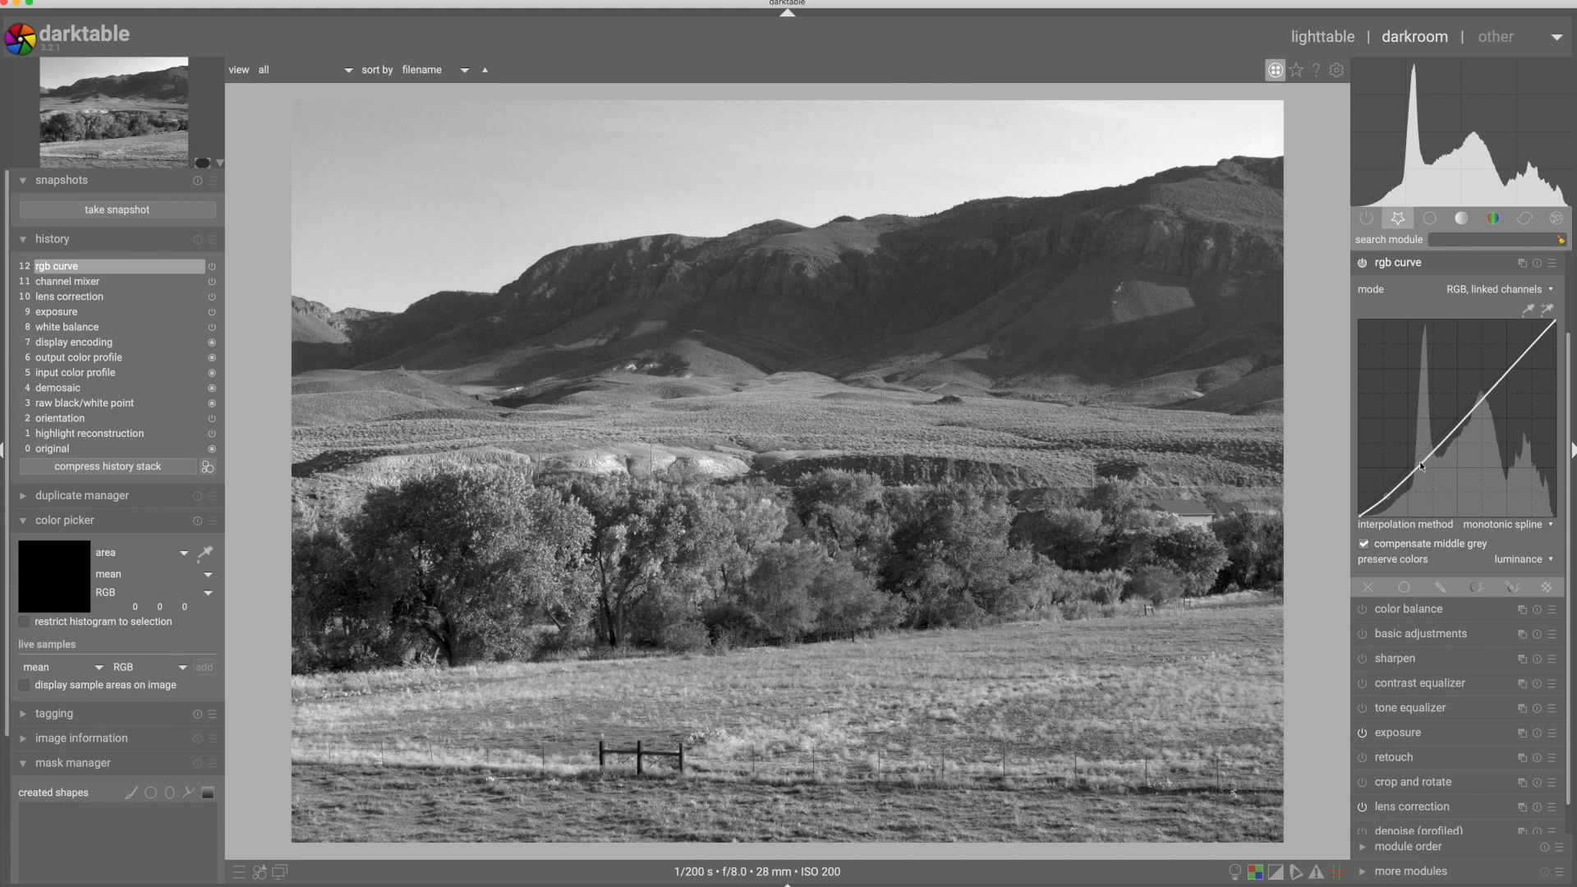
{"action": "left_click_drag", "start_coordinate": [1426, 454], "coordinate": [1429, 449]}
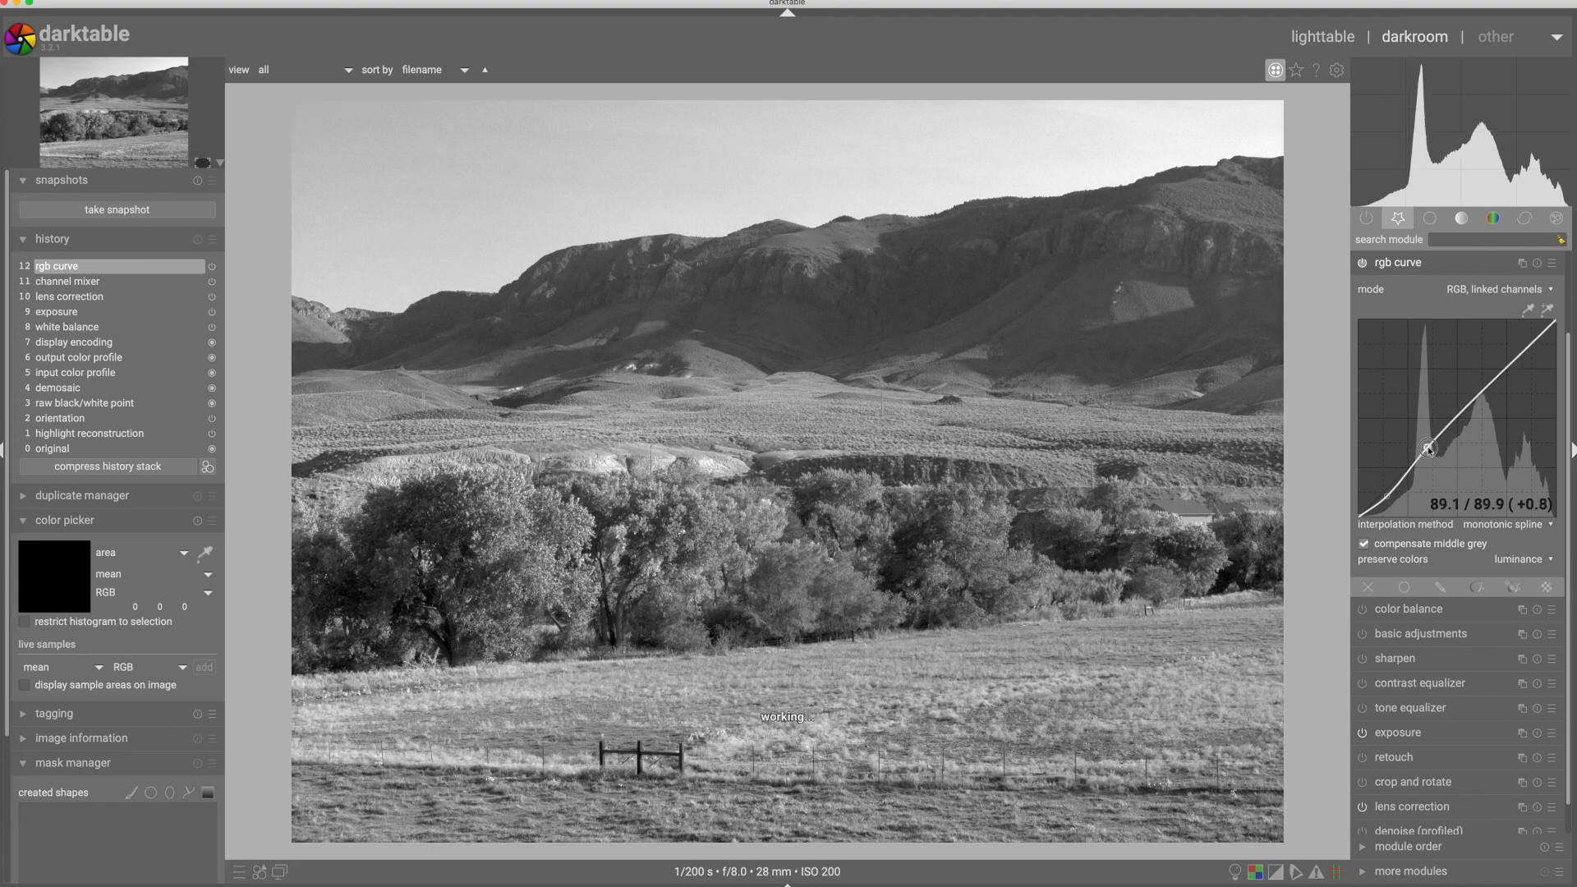
{"action": "left_click", "coordinate": [1511, 362]}
{"action": "left_click_drag", "start_coordinate": [1512, 360], "coordinate": [1511, 359]}
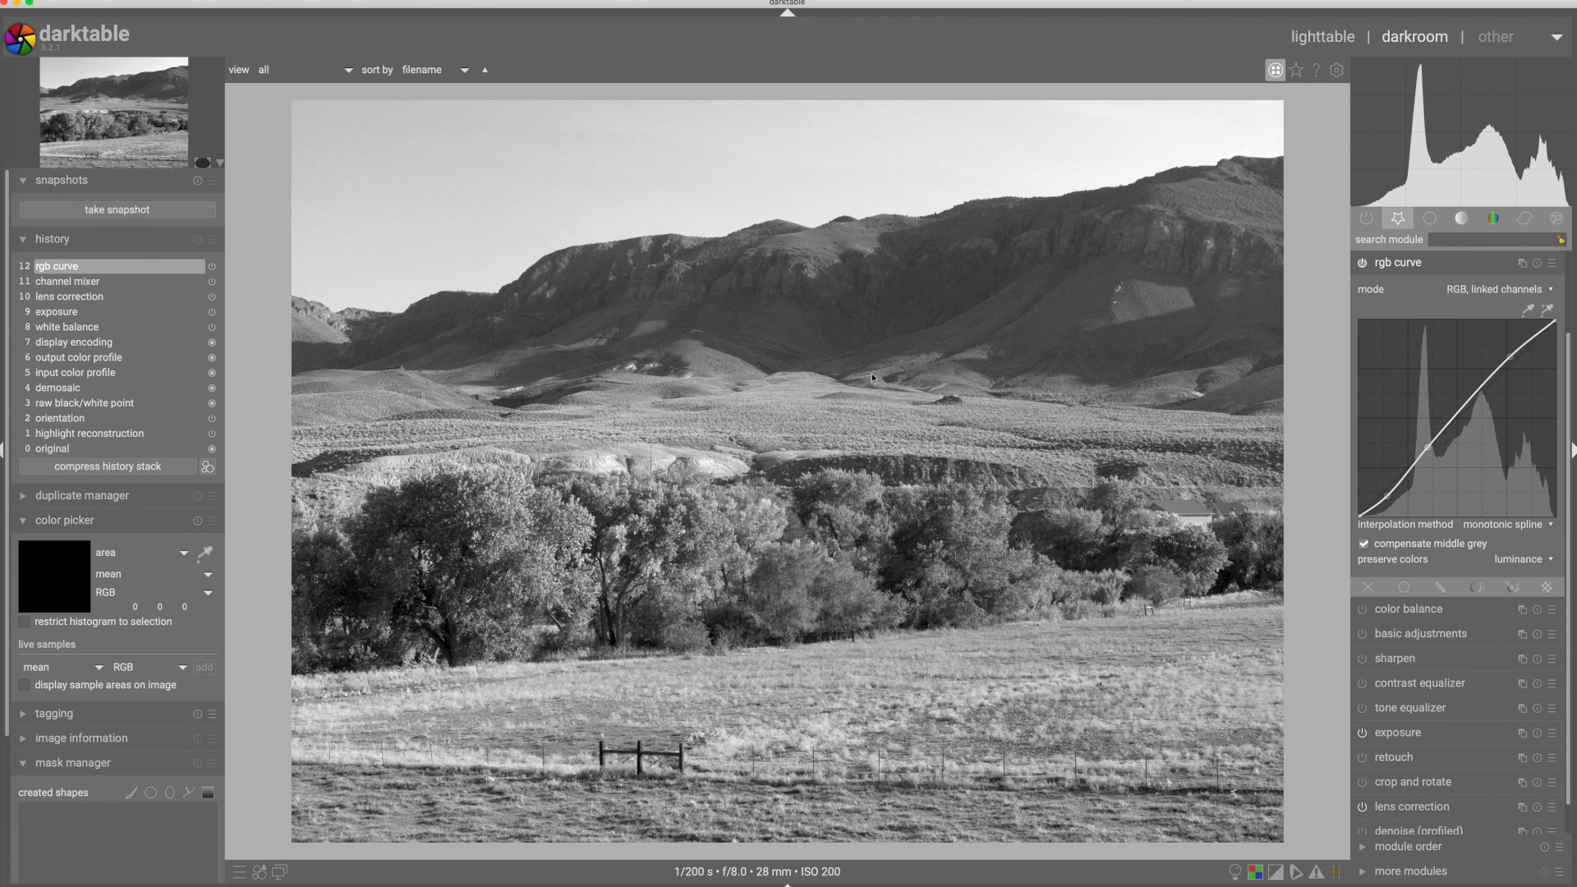
Add a new rgb curve instance and sample the shaded mountain face with its area colour picker
{"action": "left_click", "coordinate": [1523, 264]}
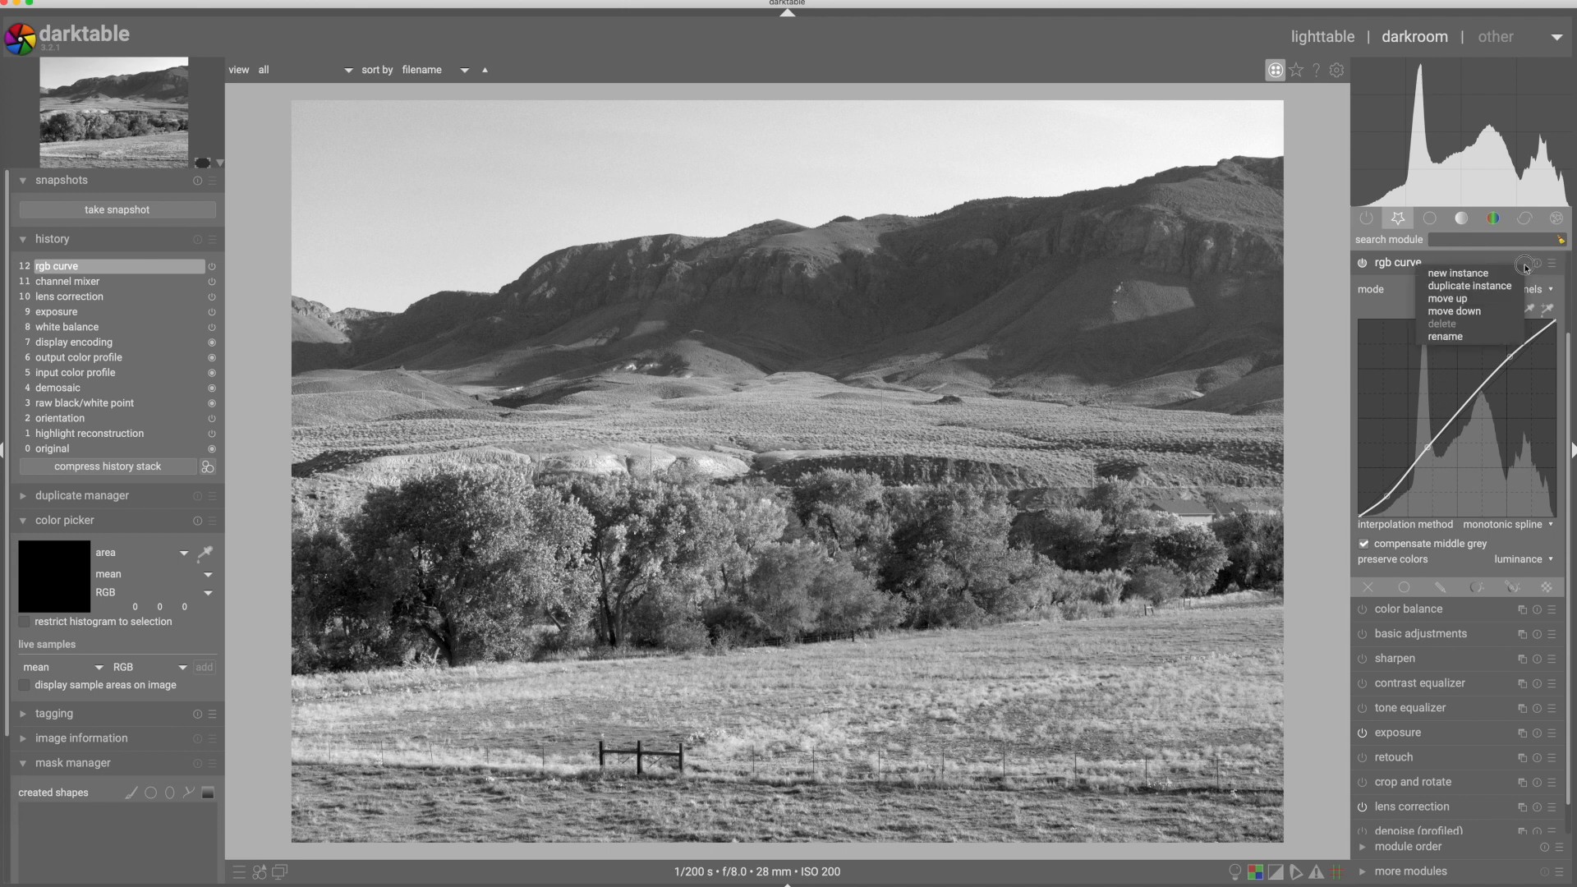
{"action": "left_click", "coordinate": [1467, 275]}
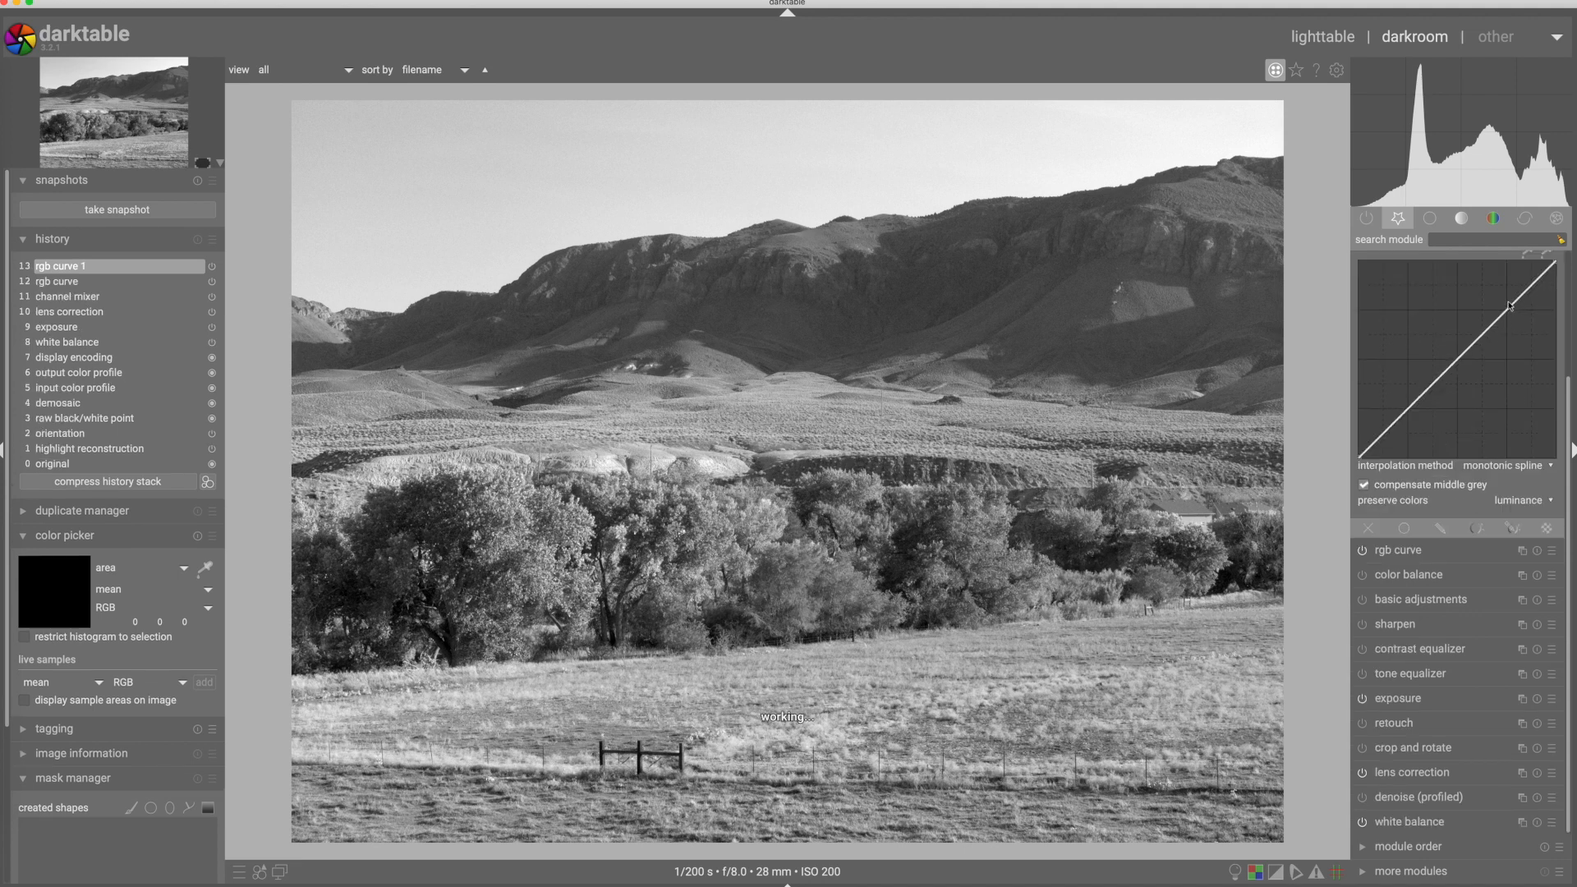
{"action": "scroll", "coordinate": [1566, 396], "scroll_direction": "up", "scroll_amount": 3}
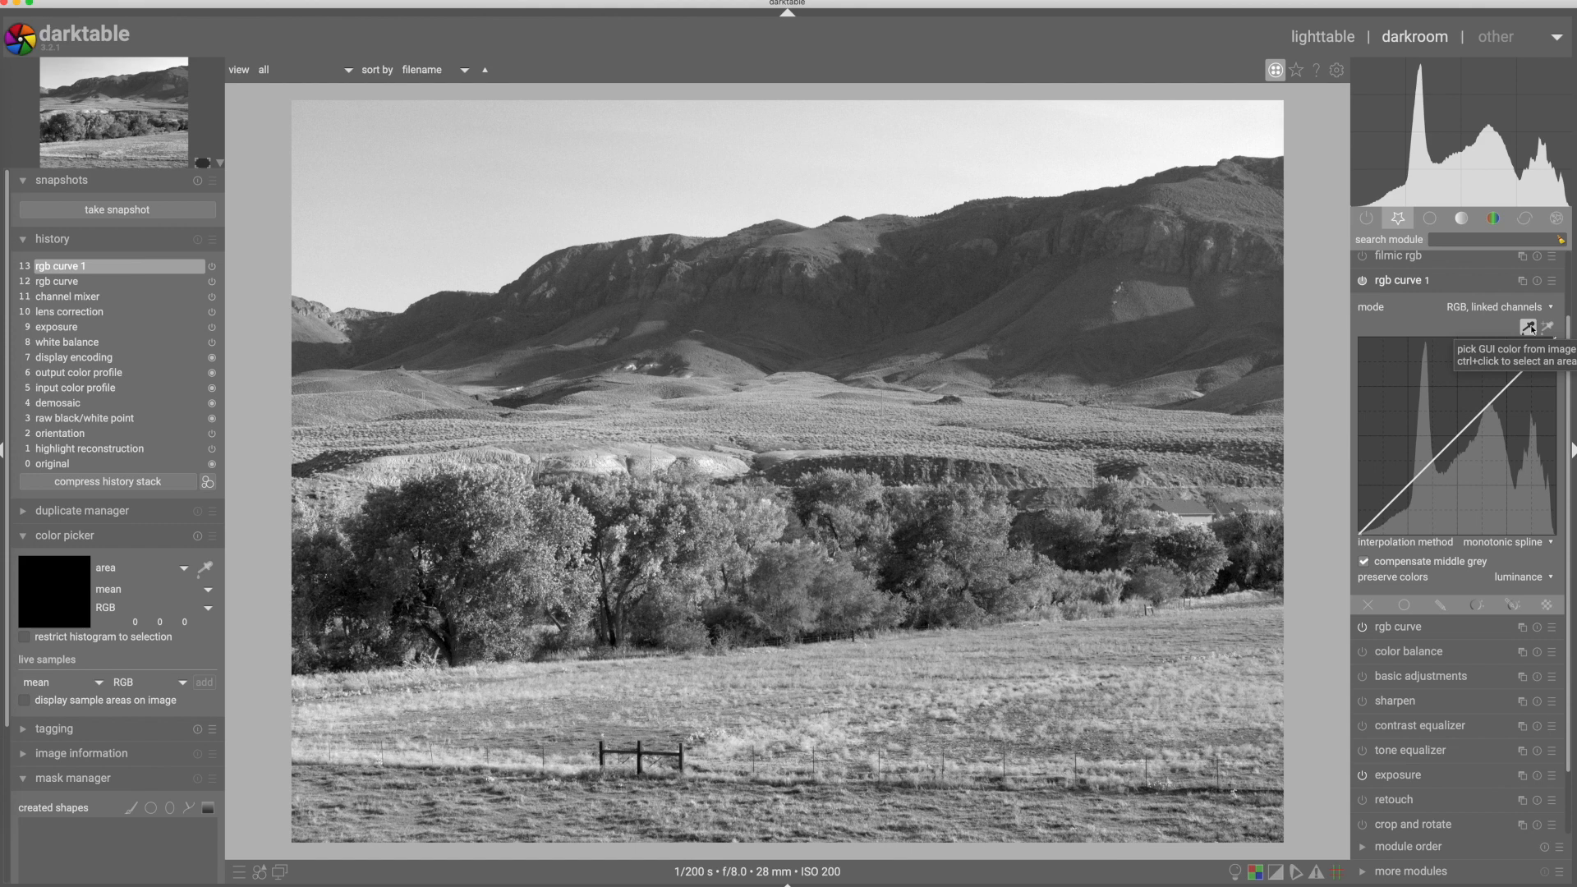
{"action": "left_click", "coordinate": [1528, 327], "text": "ctrl"}
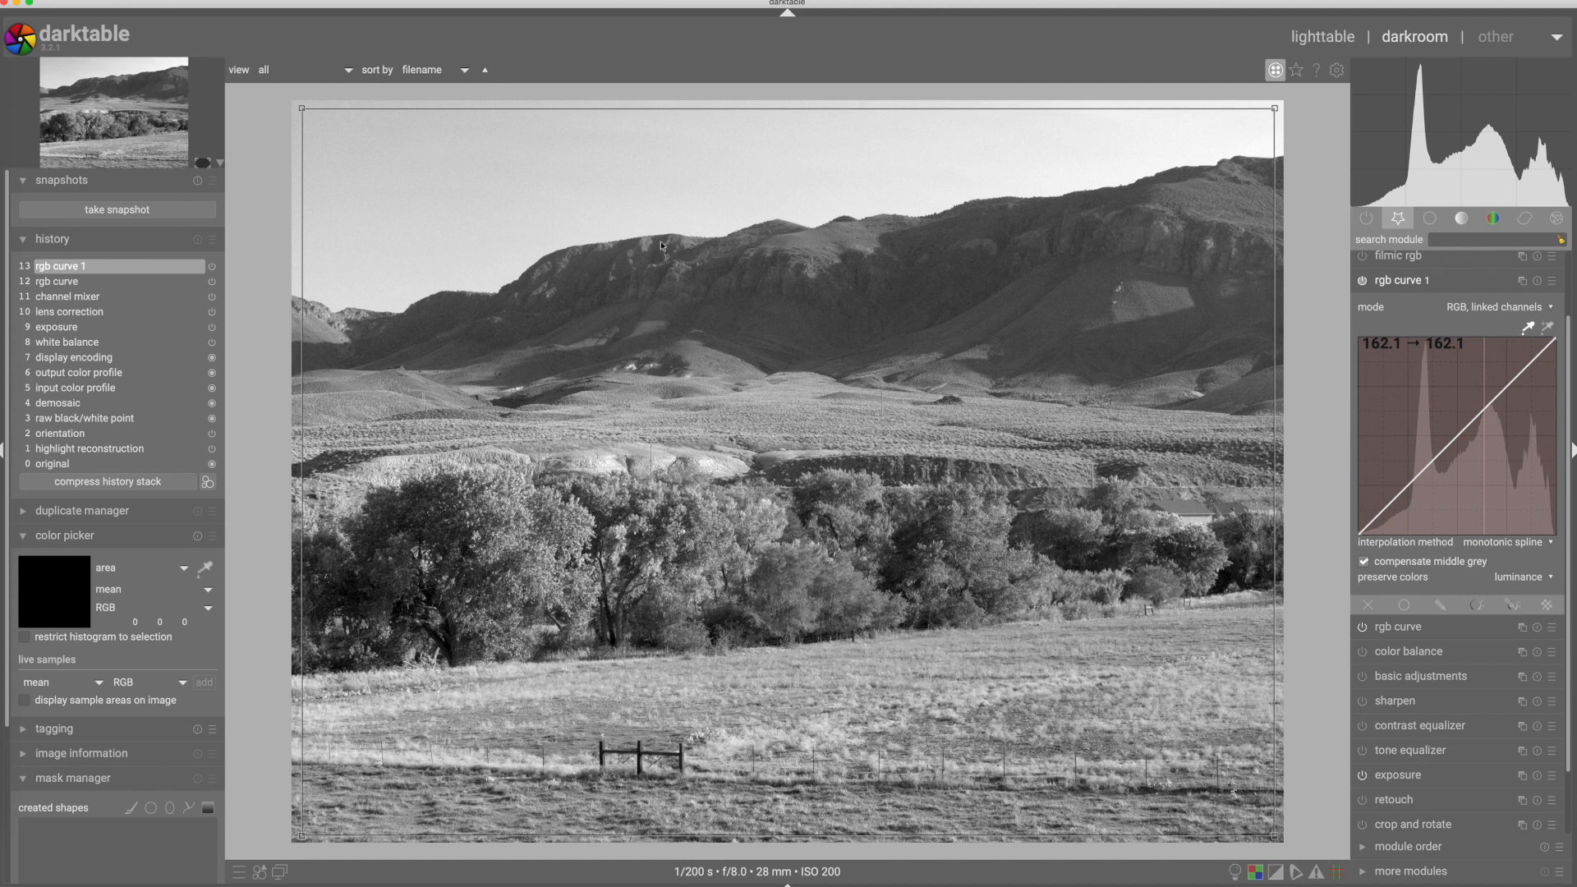
{"action": "left_click_drag", "start_coordinate": [756, 242], "coordinate": [922, 304]}
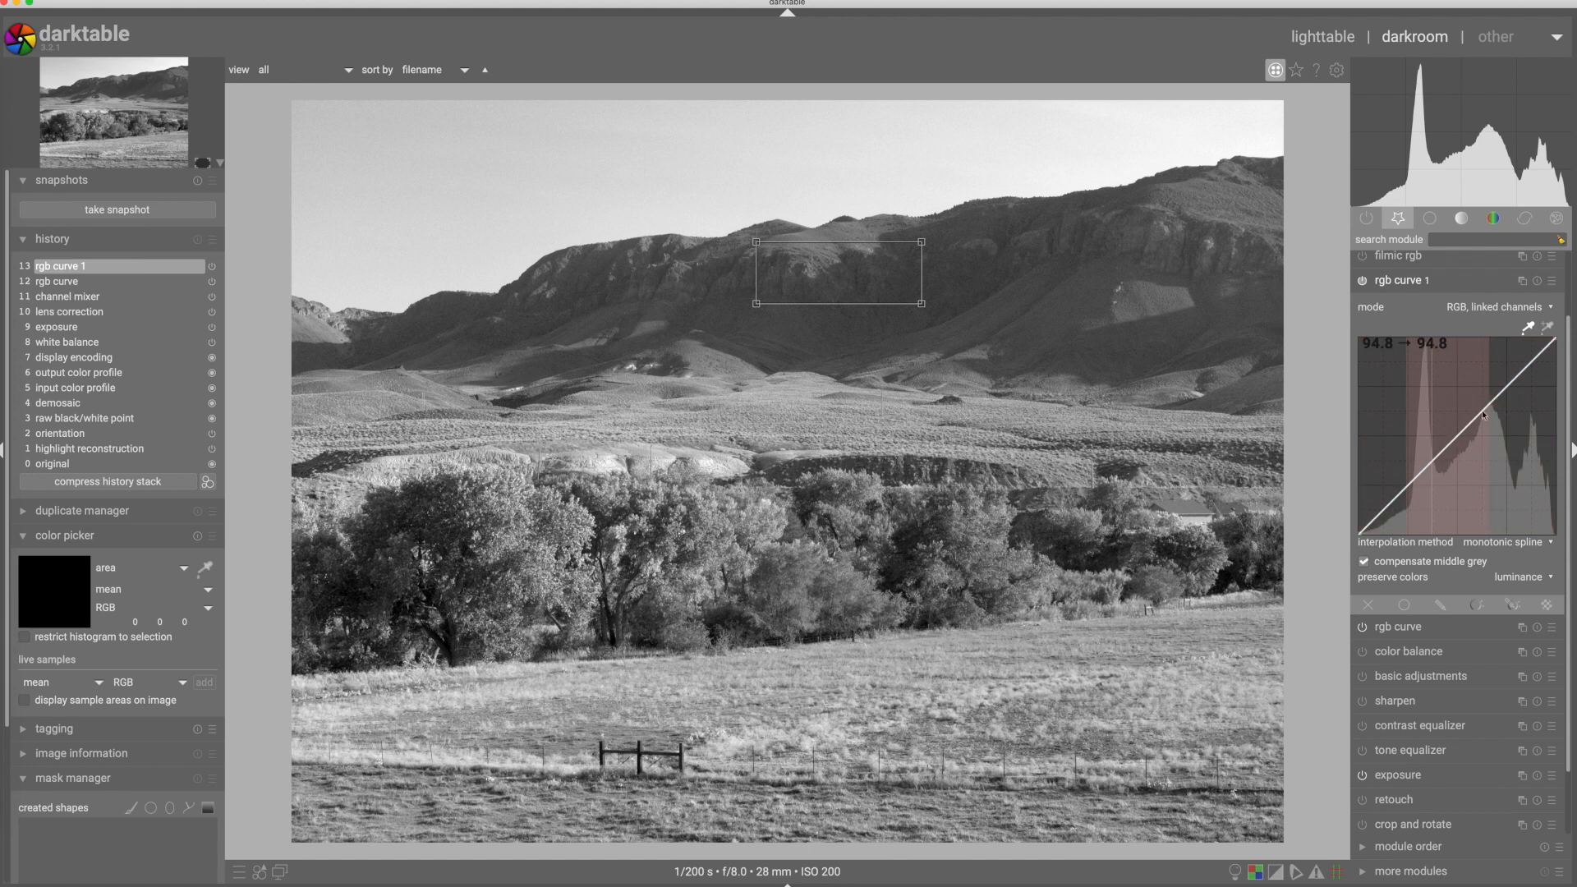
{"action": "left_click_drag", "start_coordinate": [1235, 210], "coordinate": [1054, 273]}
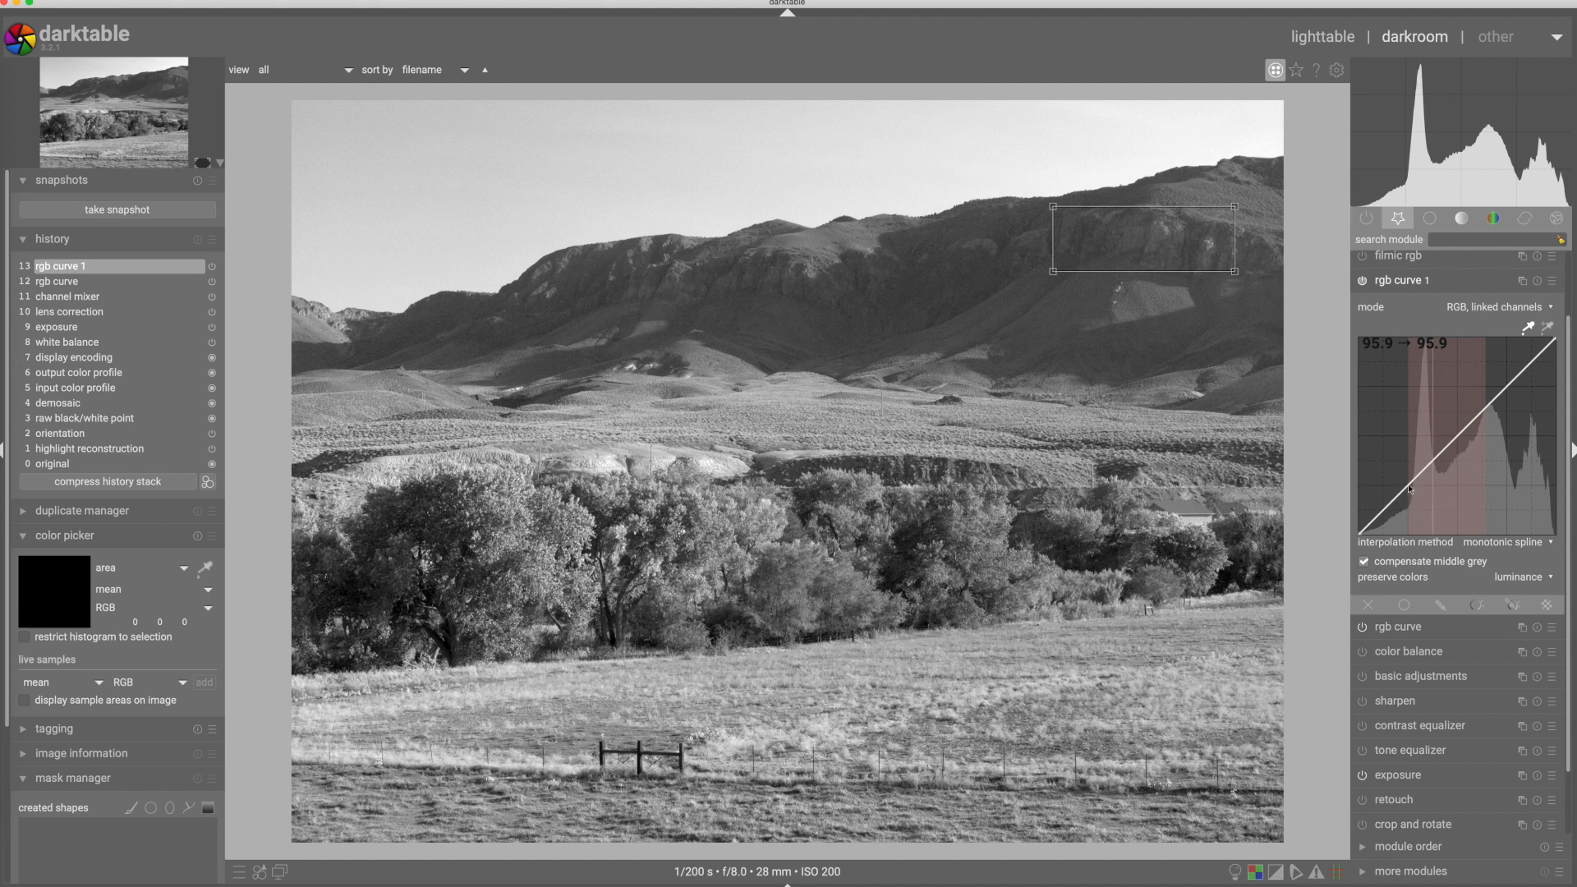
Give the second rgb curve a steeper S shape, lowering the darkest mountain tones and raising the brighter ones
{"action": "left_click_drag", "start_coordinate": [1407, 492], "coordinate": [1407, 500]}
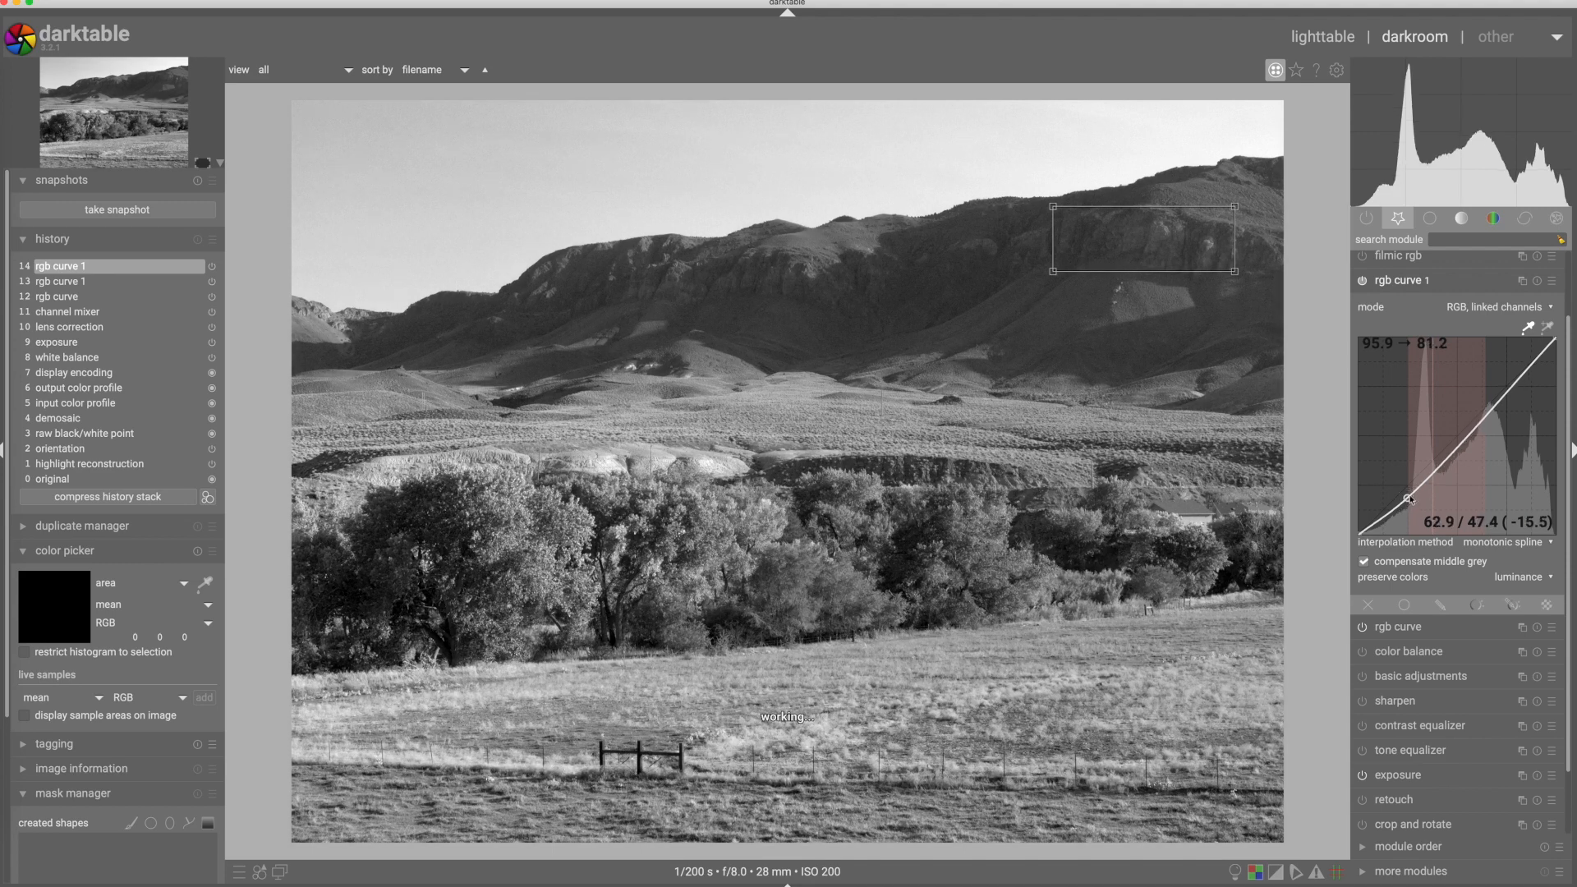
{"action": "left_click_drag", "start_coordinate": [1486, 401], "coordinate": [1486, 397]}
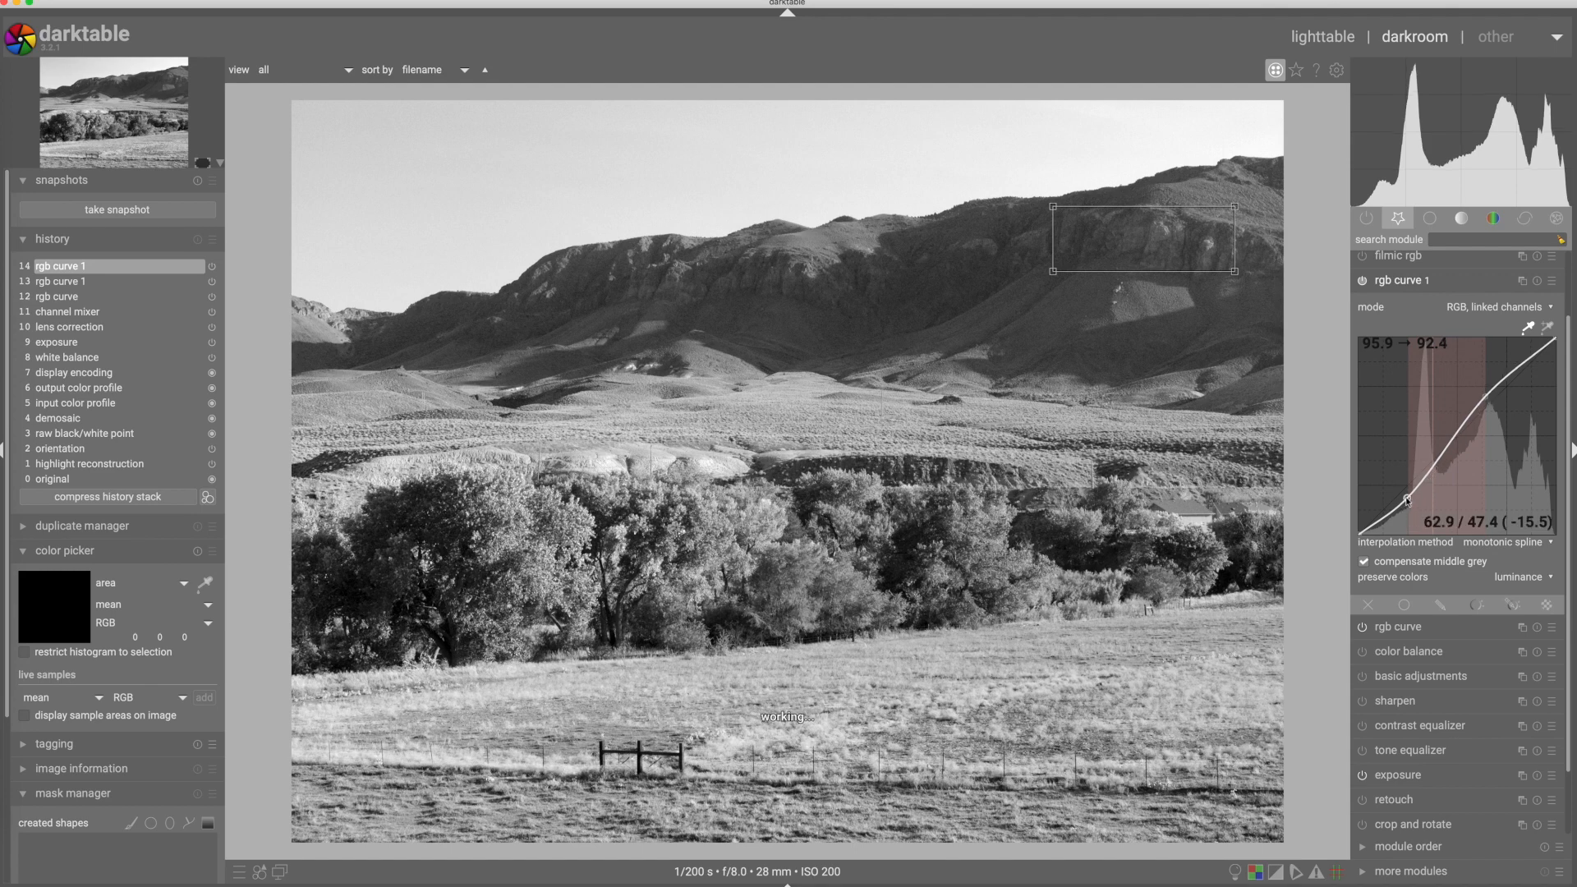
{"action": "left_click_drag", "start_coordinate": [1408, 499], "coordinate": [1410, 509]}
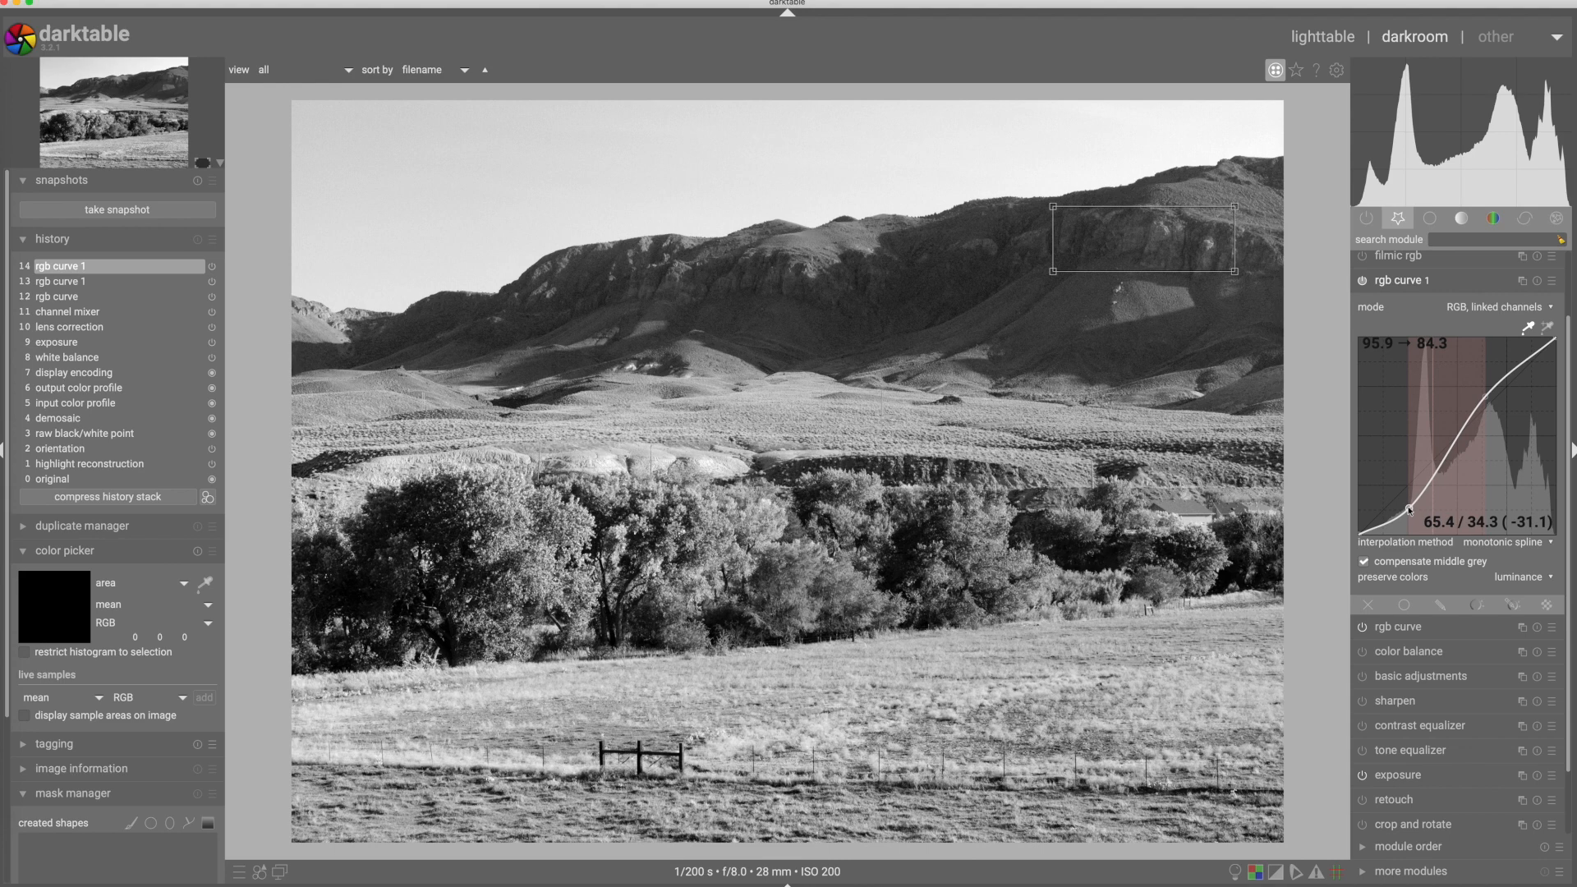
{"action": "left_click_drag", "start_coordinate": [1409, 509], "coordinate": [1411, 504]}
{"action": "left_click", "coordinate": [1487, 399]}
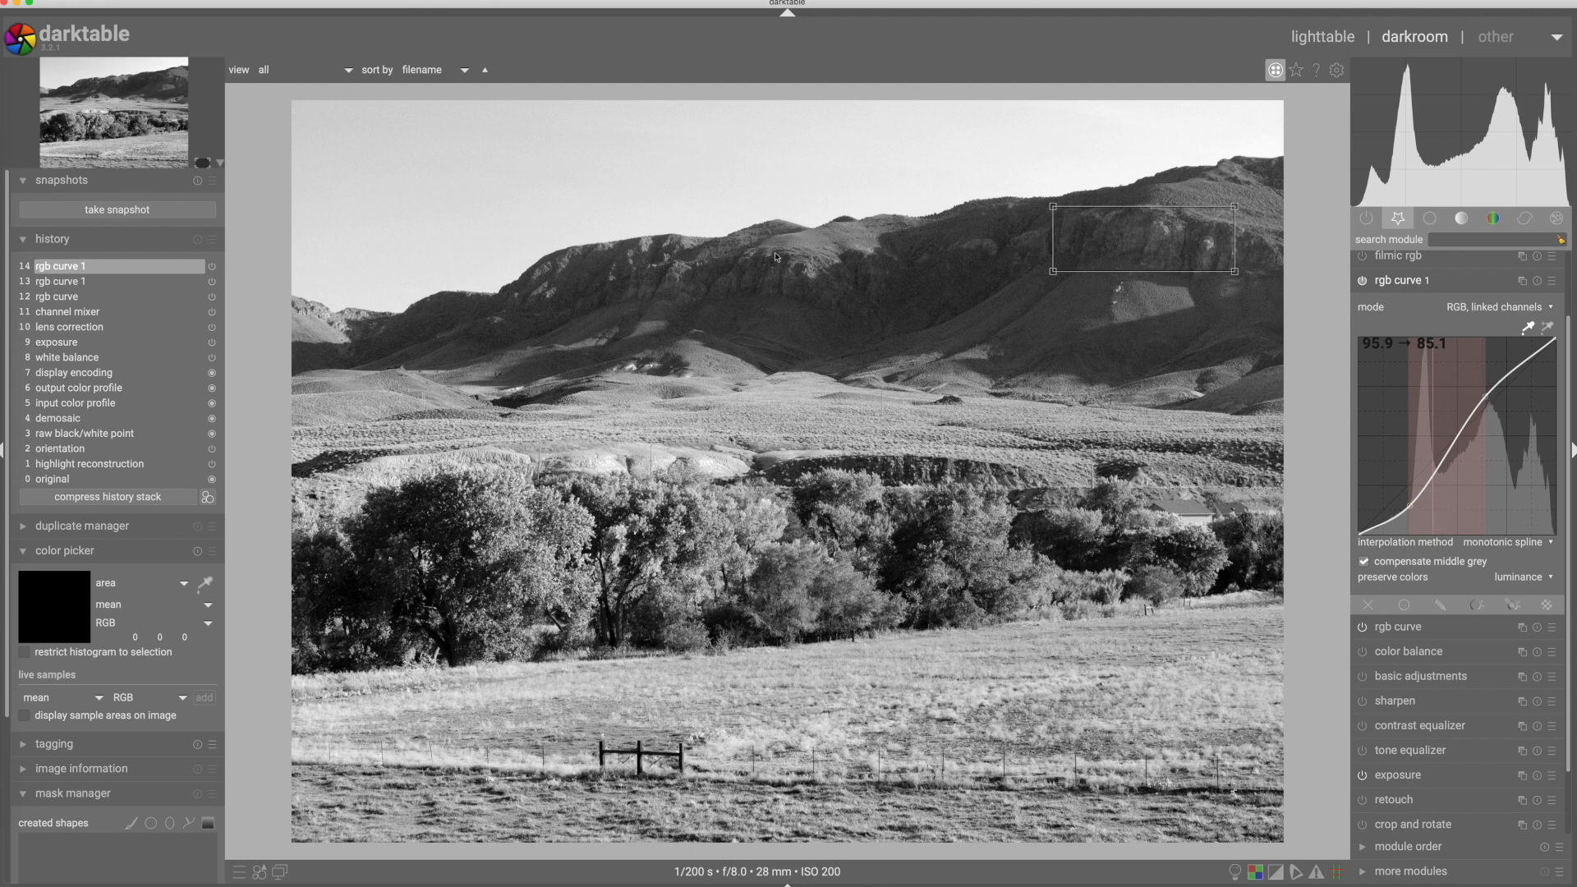
Refine the upper part of the second rgb curve and compare the photo with that instance off and on
{"action": "left_click", "coordinate": [1362, 283]}
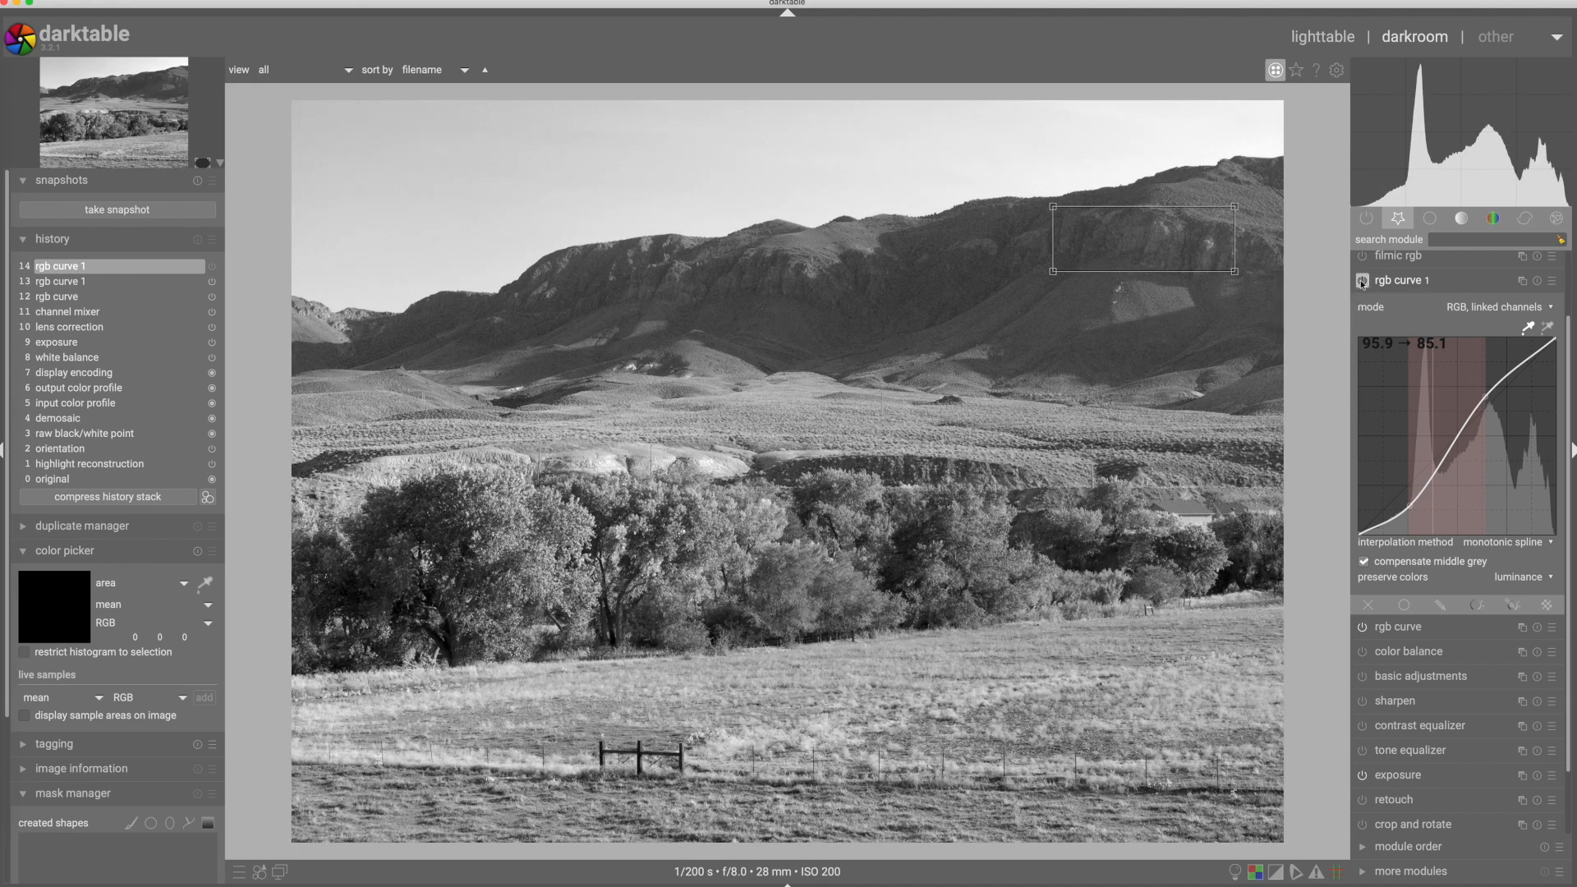
{"action": "left_click", "coordinate": [1362, 283]}
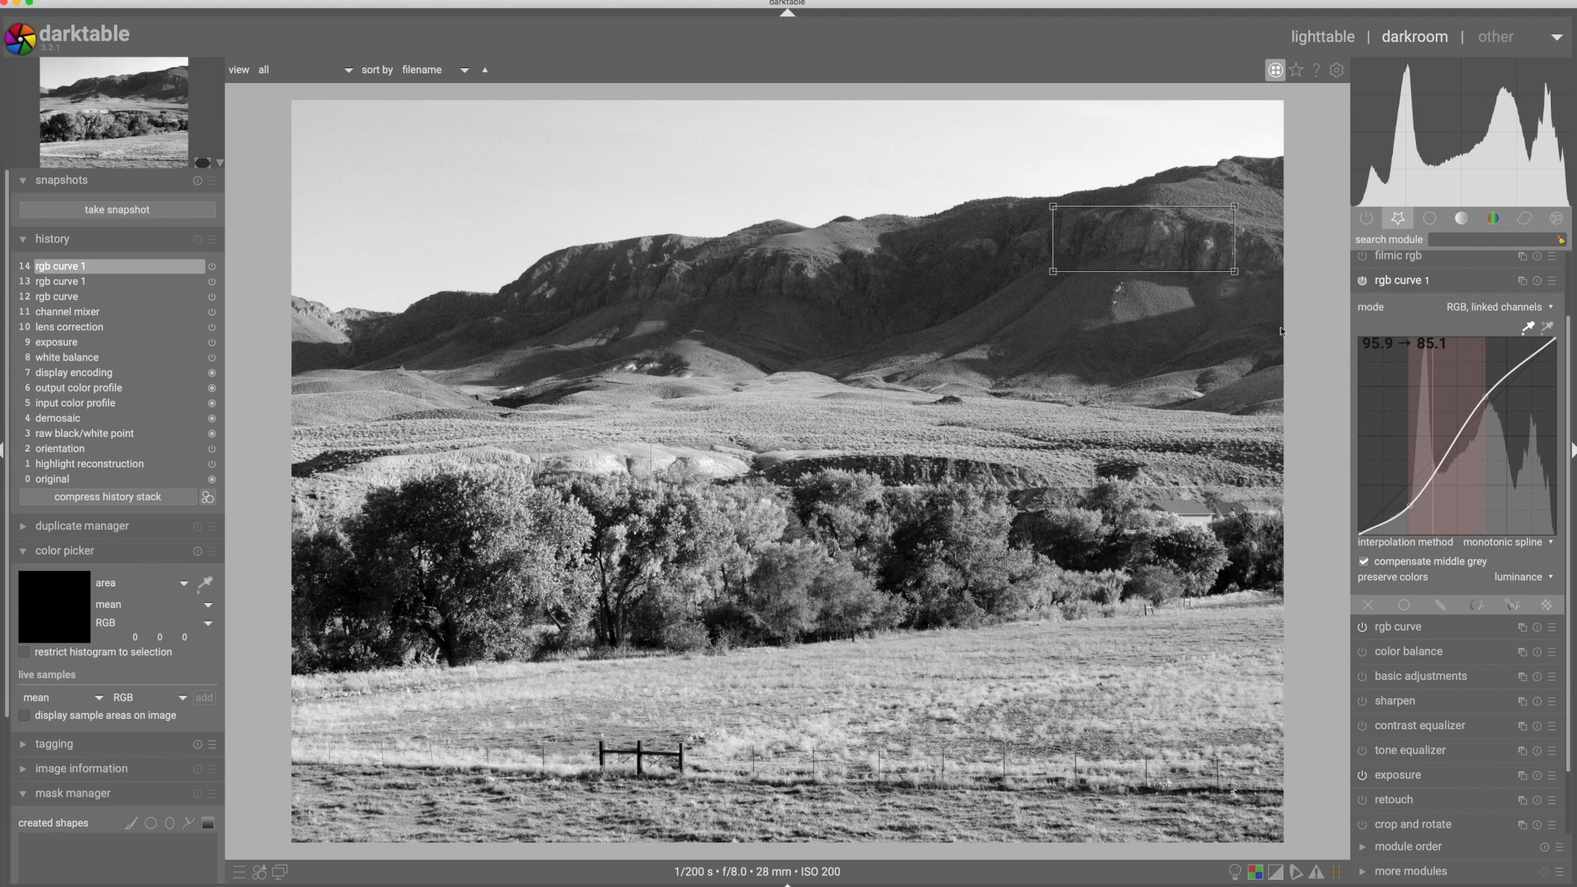
{"action": "left_click_drag", "start_coordinate": [1487, 400], "coordinate": [1455, 435]}
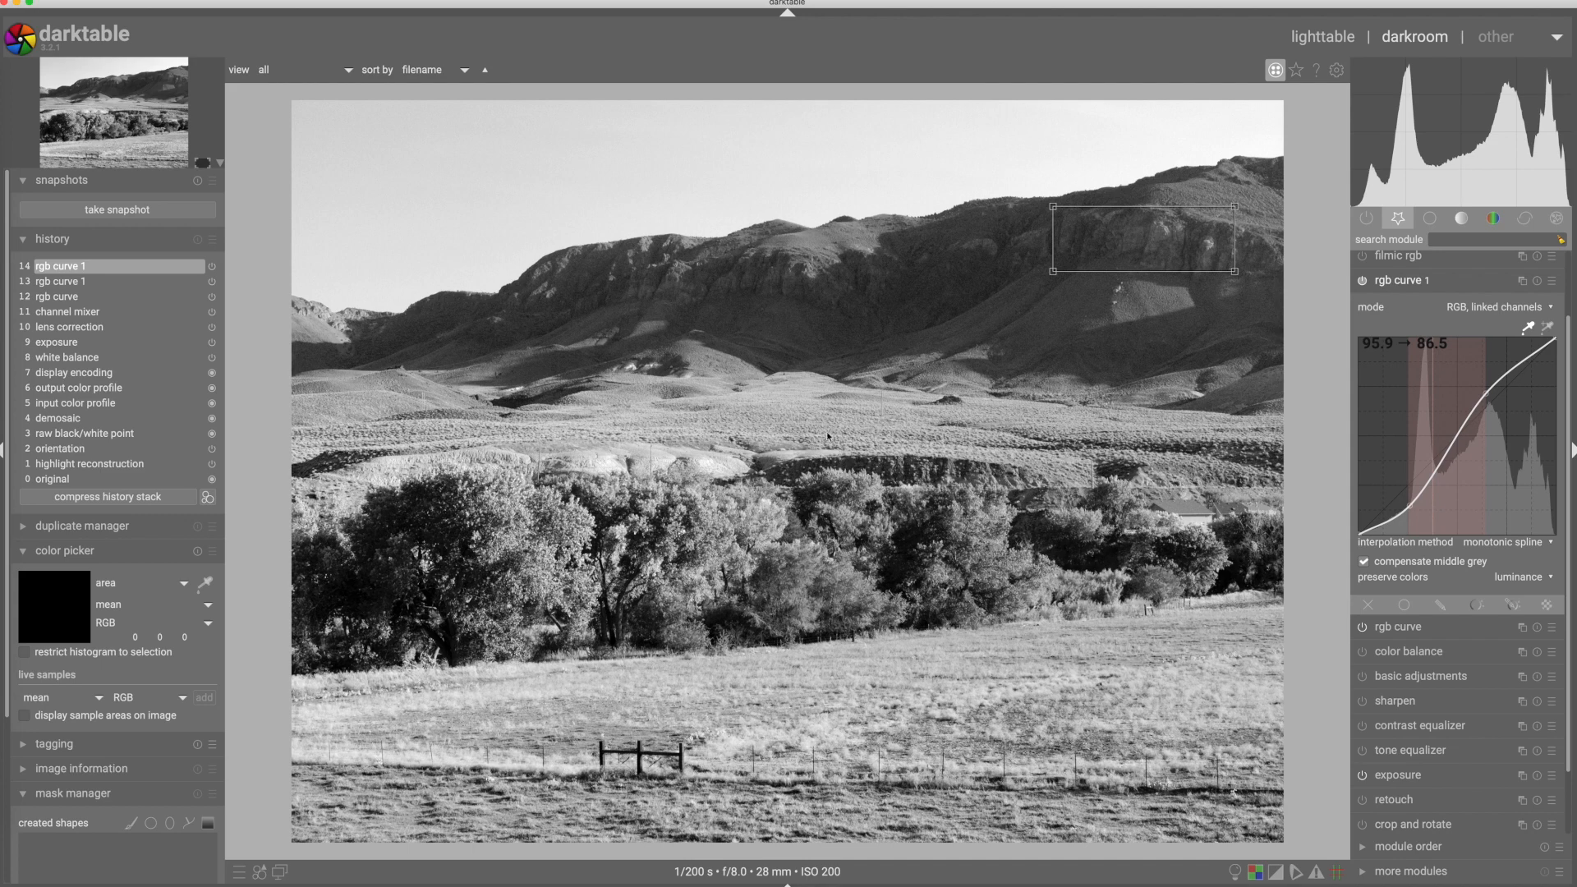
{"action": "left_click", "coordinate": [1363, 281]}
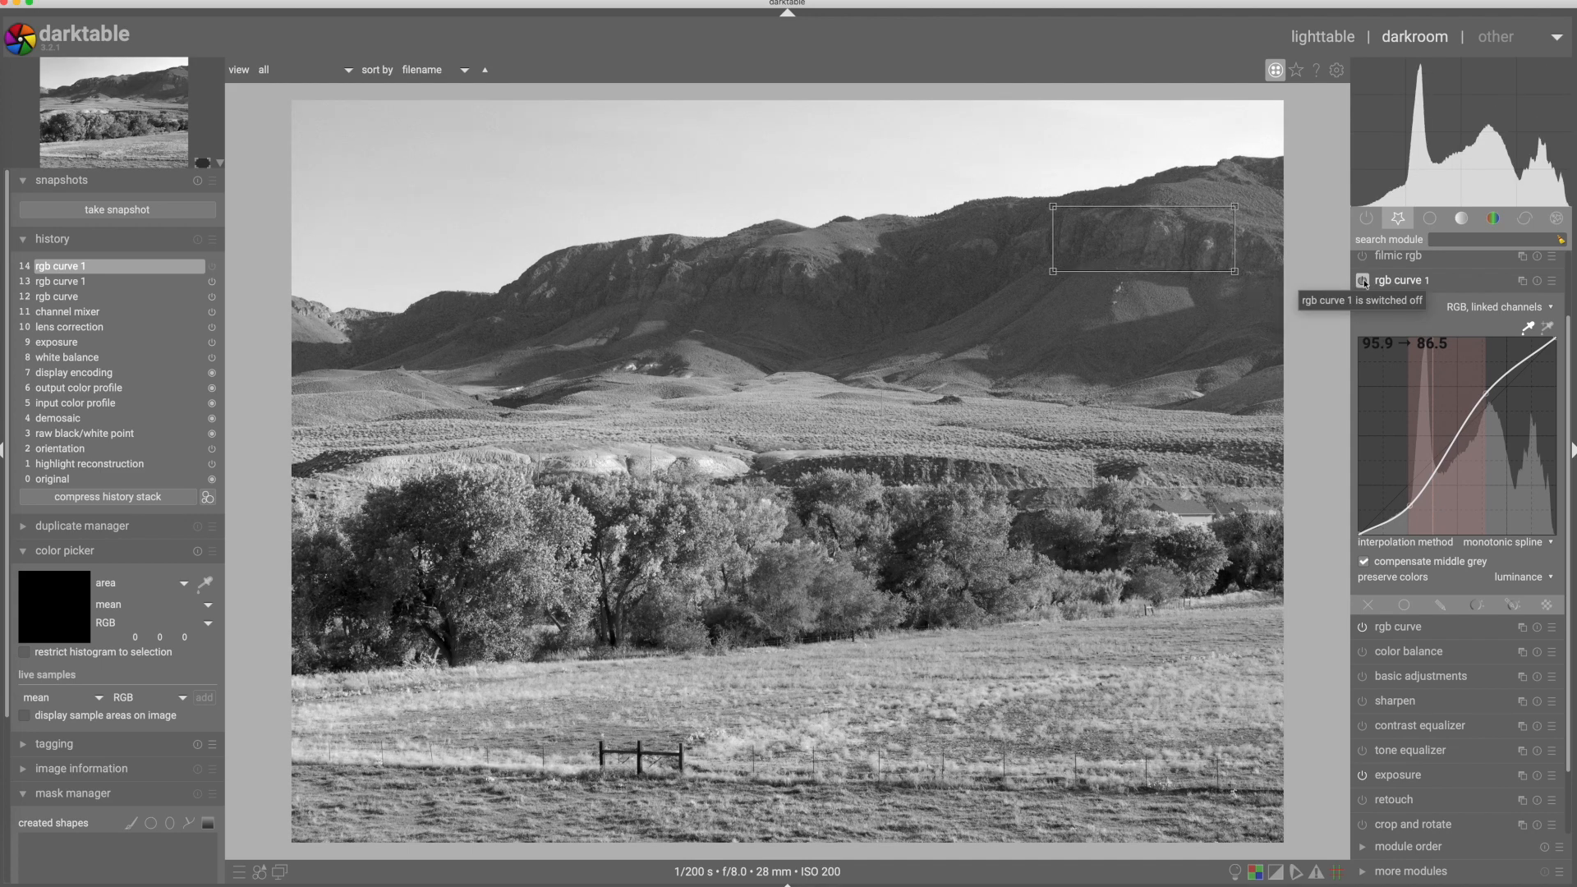
{"action": "left_click", "coordinate": [1363, 281]}
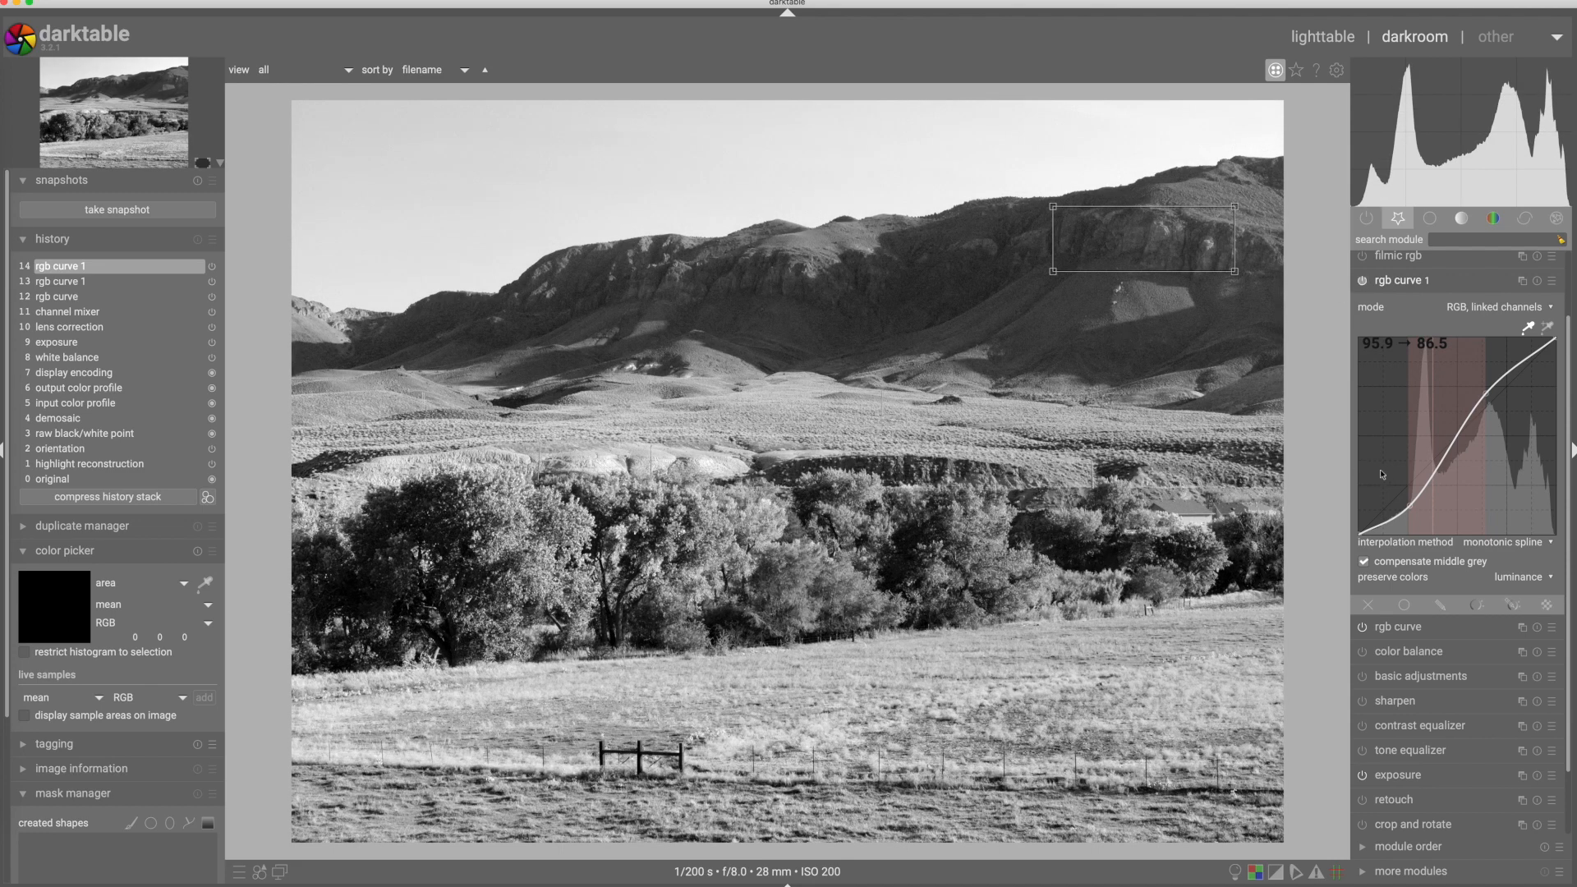
Fine-tune the shadow point of the second rgb curve and compare the photo without and with the instance
{"action": "left_click_drag", "start_coordinate": [1412, 503], "coordinate": [1409, 504]}
{"action": "left_click", "coordinate": [1442, 605]}
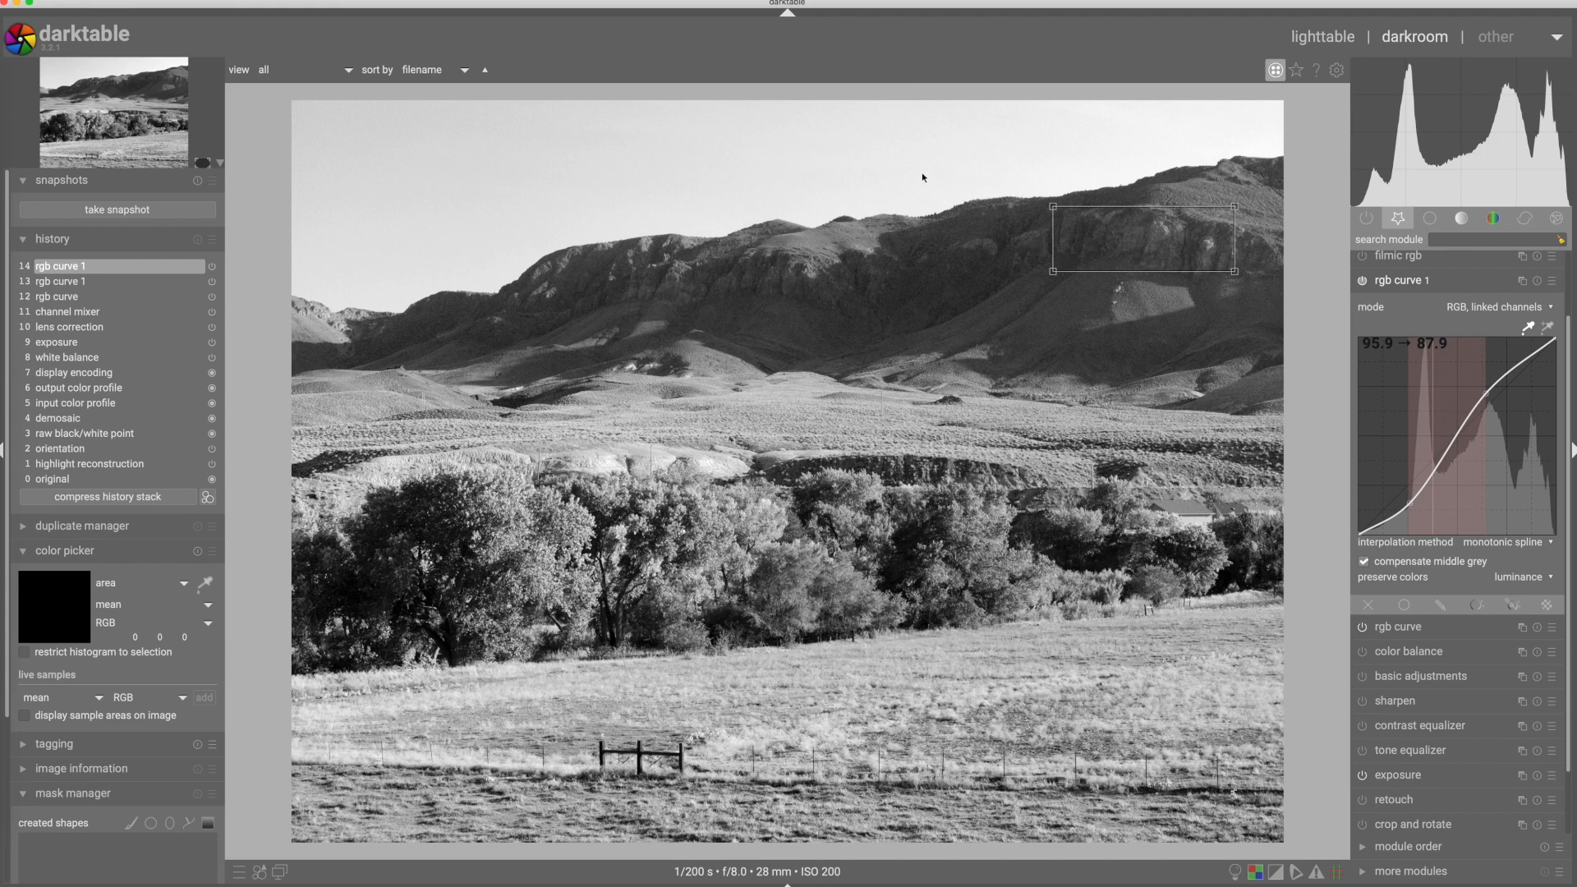
{"action": "left_click", "coordinate": [1362, 281]}
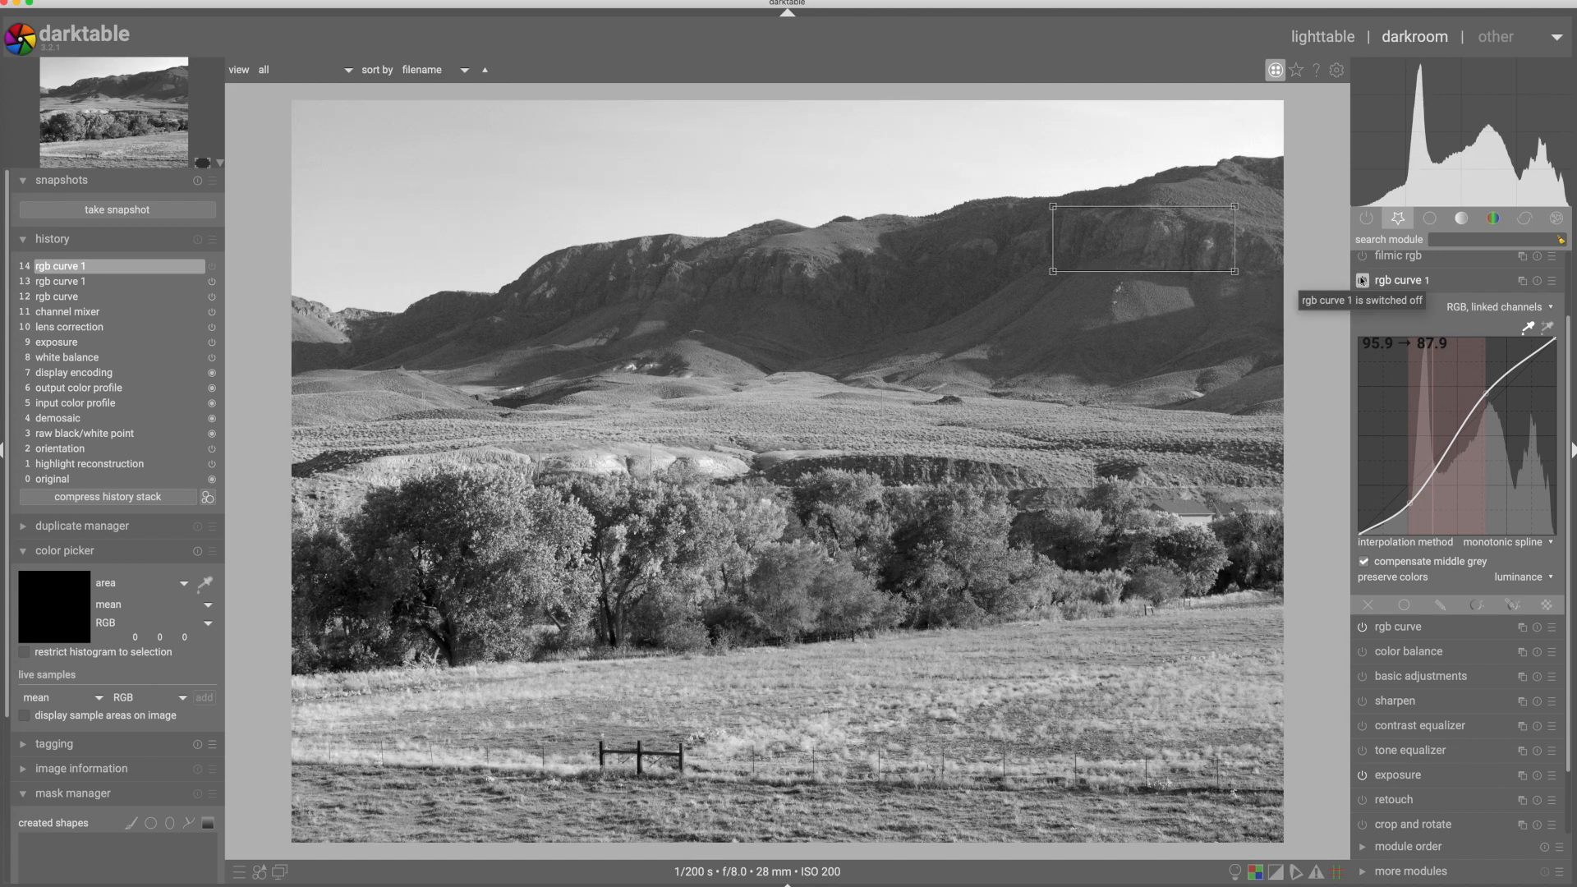
{"action": "left_click", "coordinate": [1362, 280]}
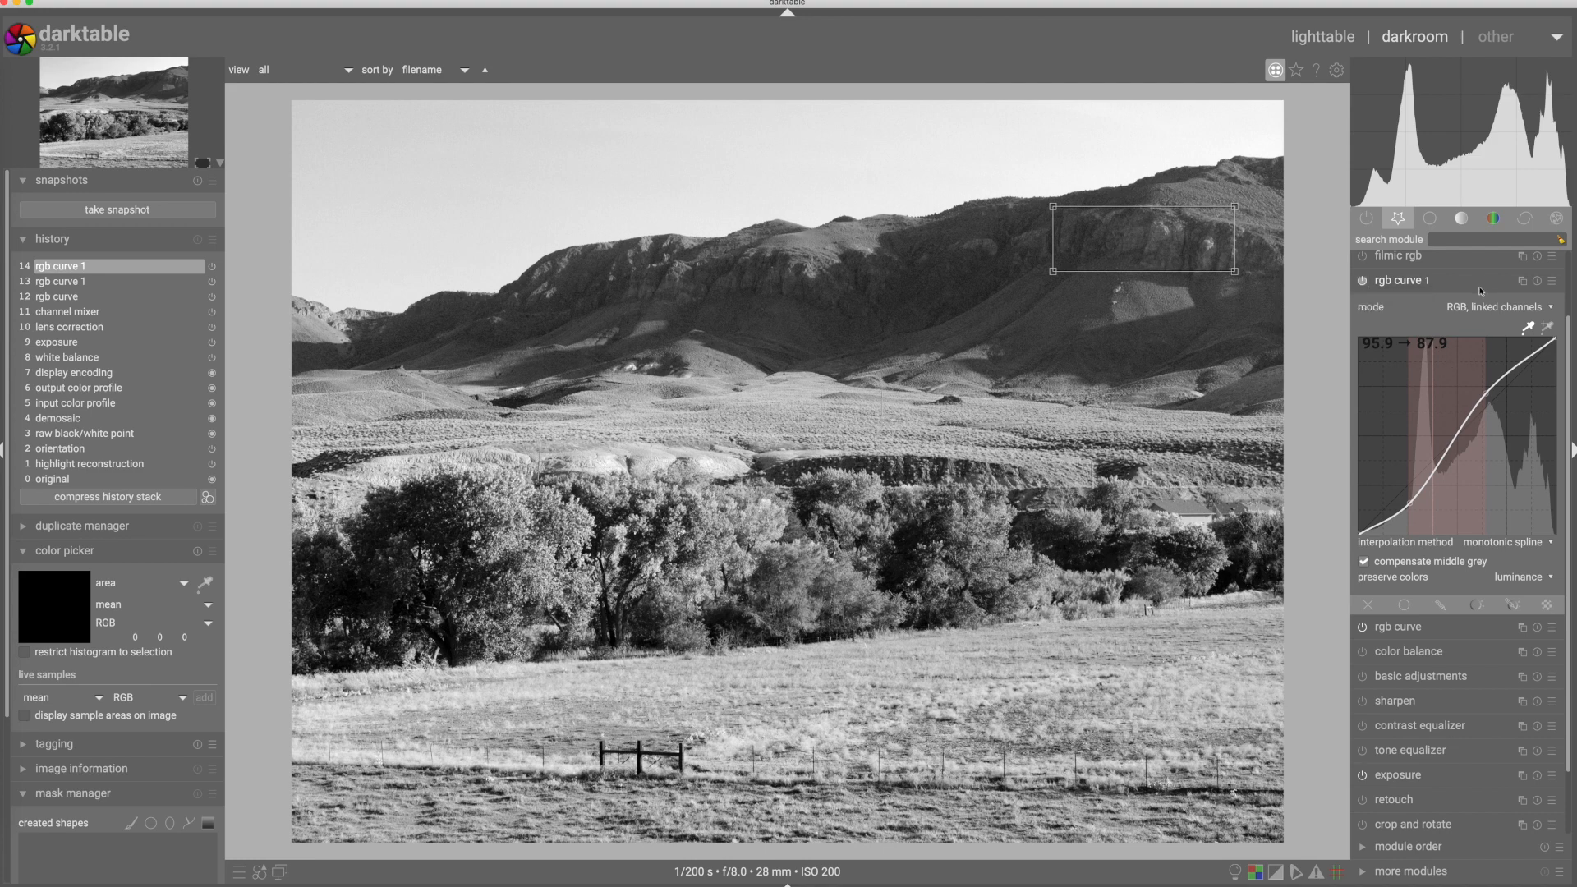
Add a drawn gradient mask to the second rgb curve, placing it along the mountains' base with a slight tilt
{"action": "left_click", "coordinate": [1407, 606]}
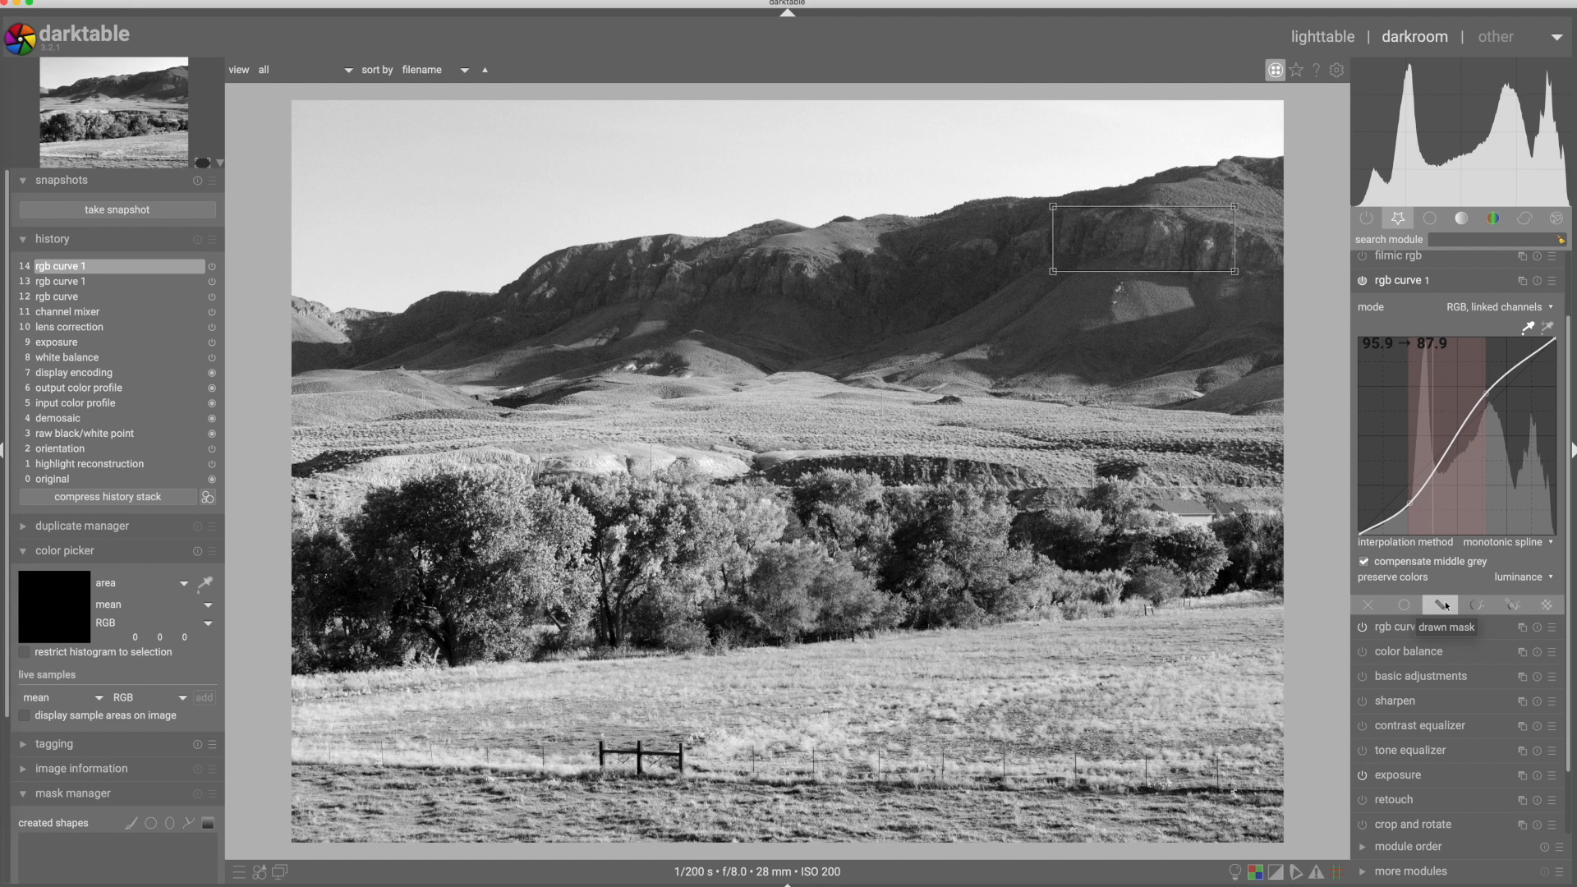
{"action": "left_click", "coordinate": [1440, 606]}
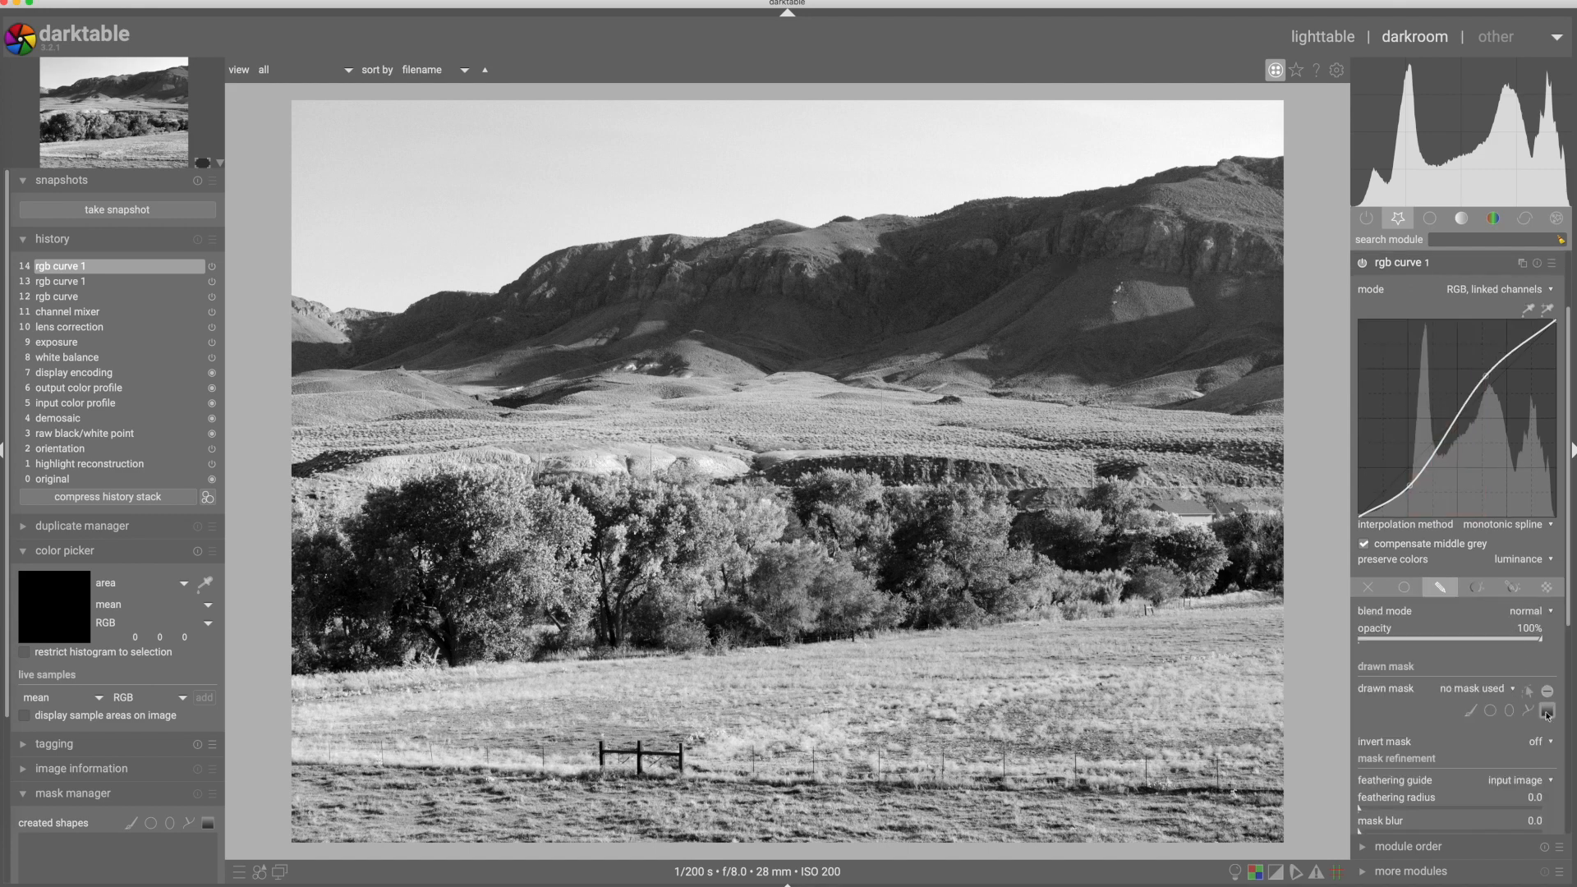
{"action": "left_click", "coordinate": [1548, 712]}
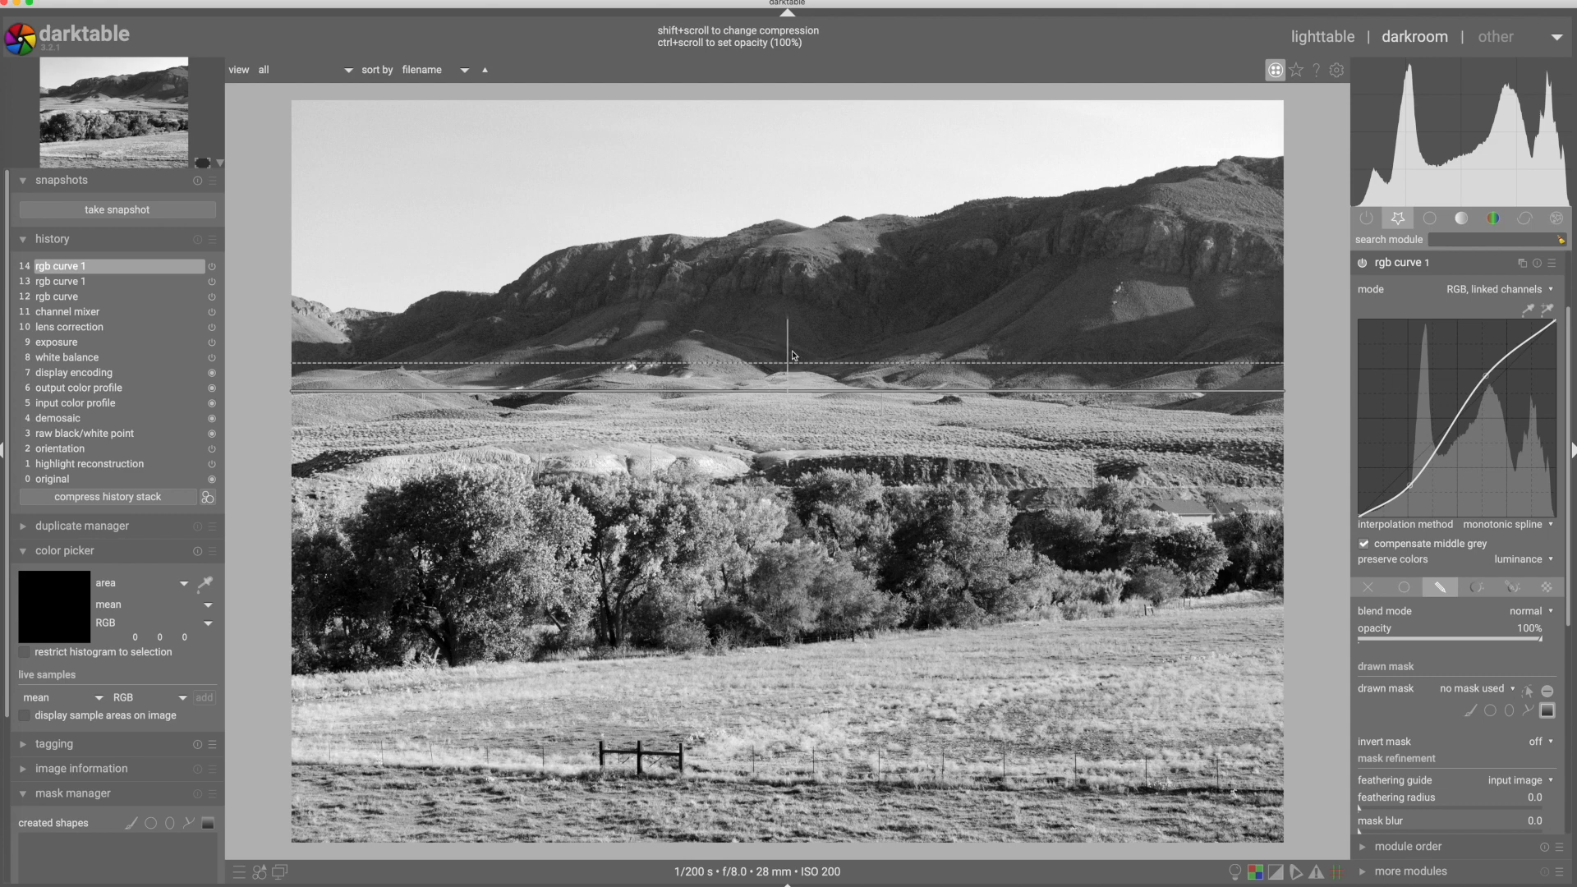
{"action": "left_click", "coordinate": [794, 356]}
{"action": "left_click_drag", "start_coordinate": [792, 320], "coordinate": [791, 320]}
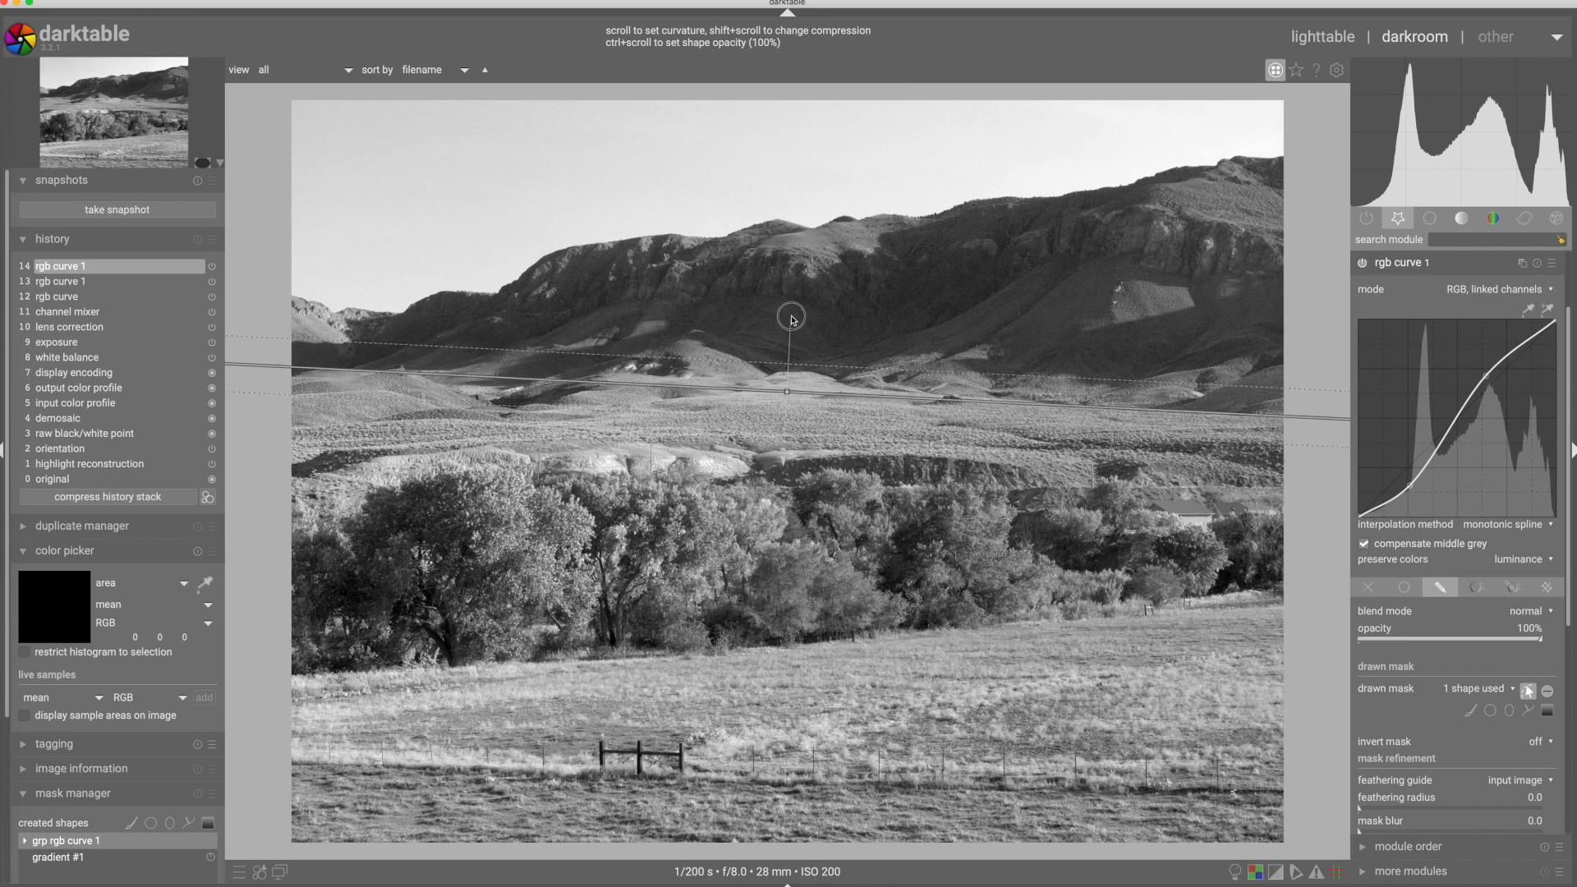
Reposition the second rgb curve's gradient mask along the mountains' base and bend its line into a slight arch
{"action": "left_click_drag", "start_coordinate": [778, 402], "coordinate": [779, 402]}
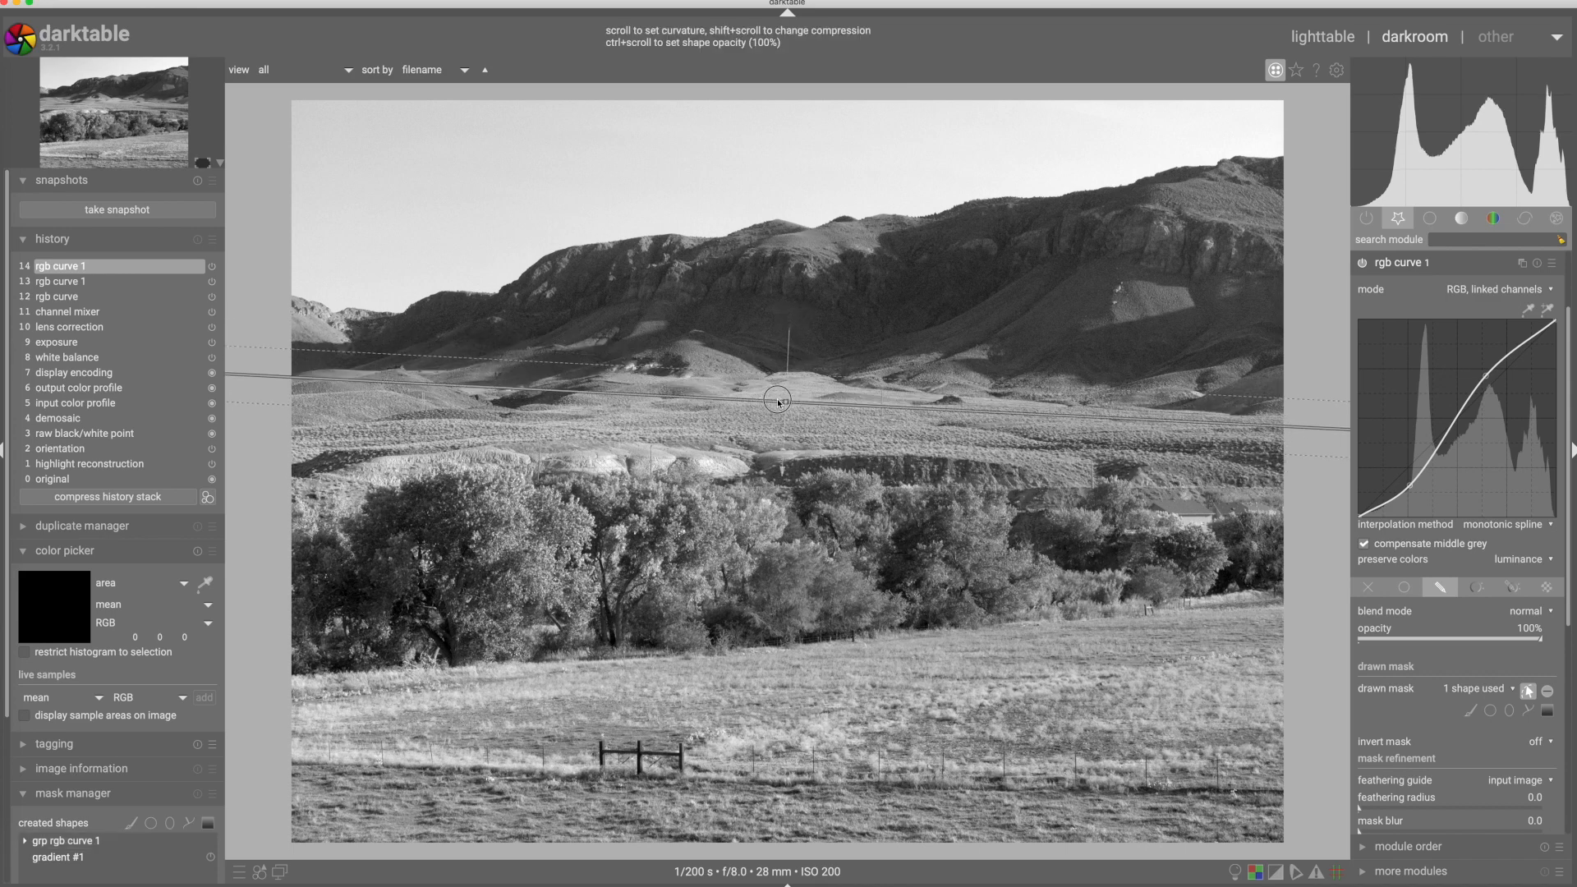
{"action": "left_click", "coordinate": [1362, 263]}
{"action": "left_click", "coordinate": [1363, 265]}
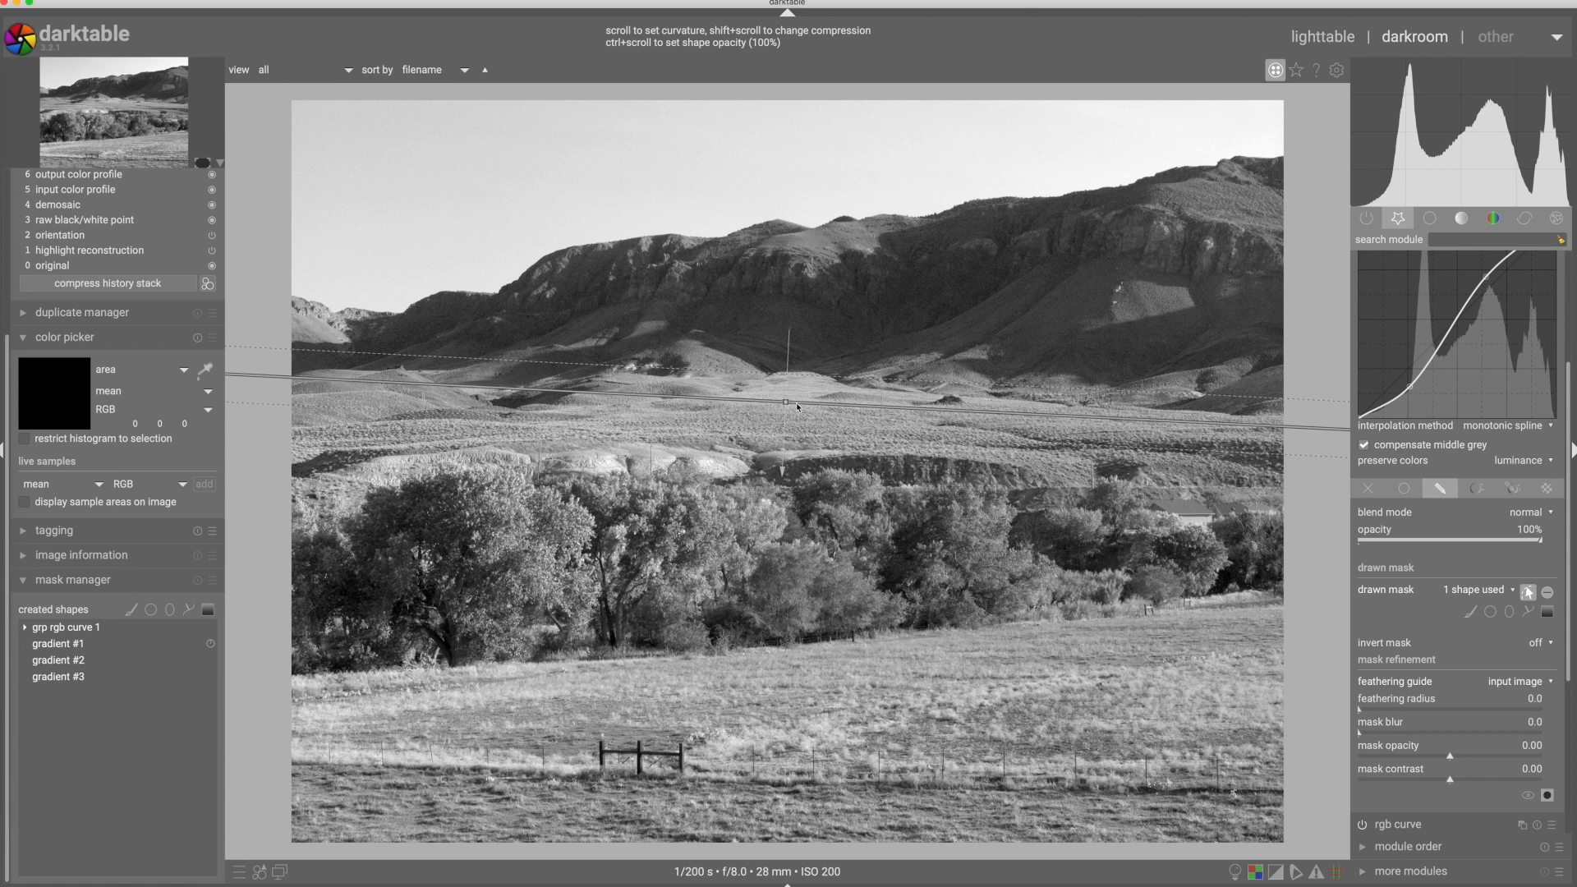
{"action": "scroll", "coordinate": [797, 400], "scroll_direction": "up", "scroll_amount": 3}
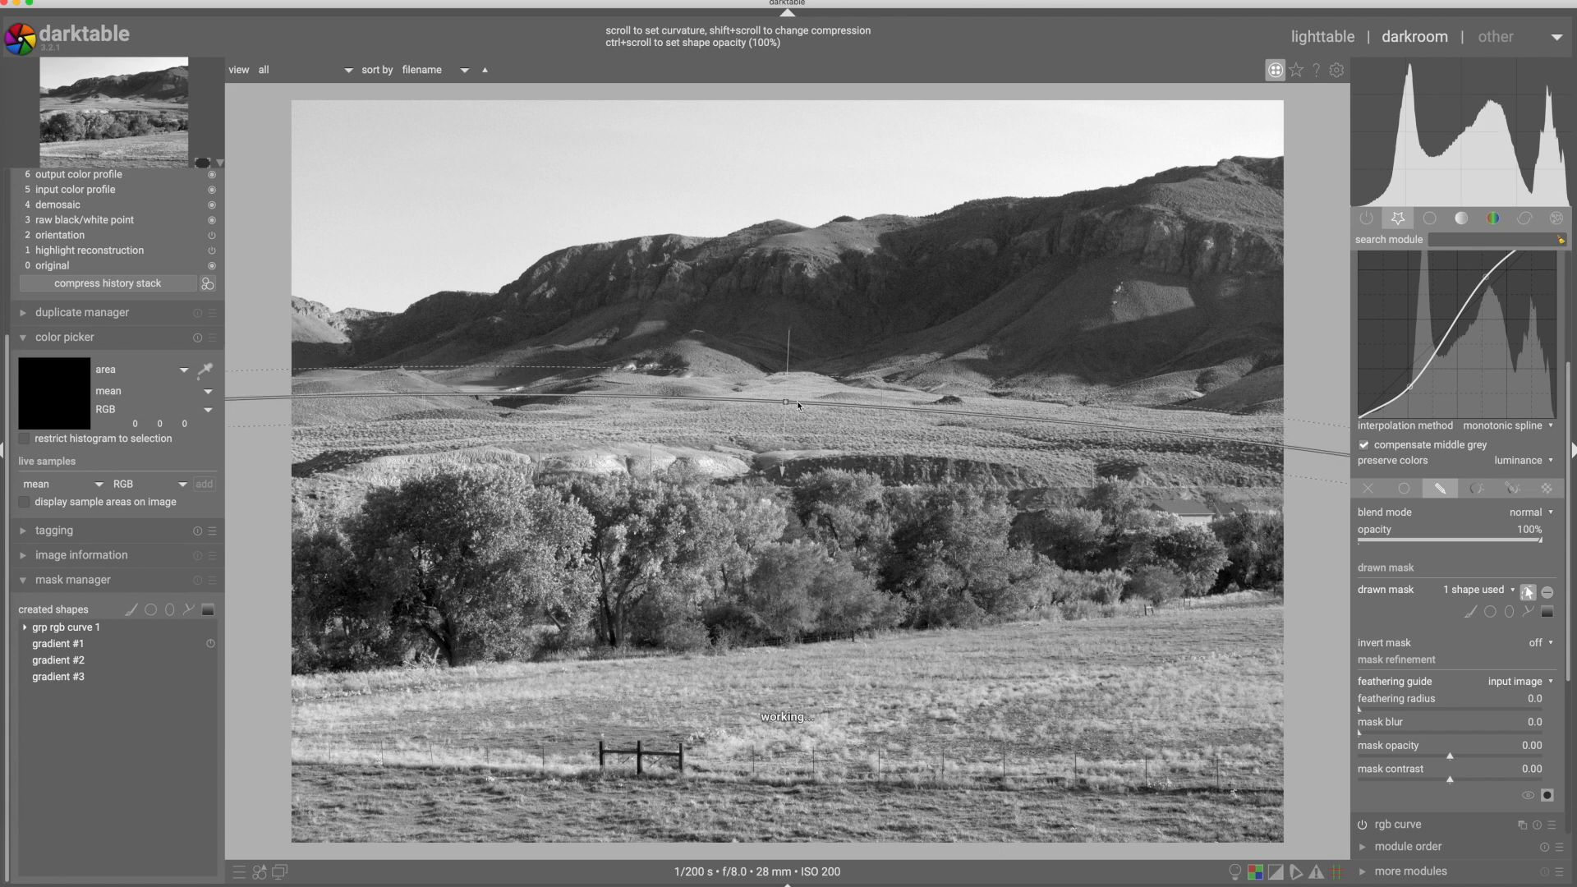
{"action": "left_click_drag", "start_coordinate": [797, 404], "coordinate": [797, 396]}
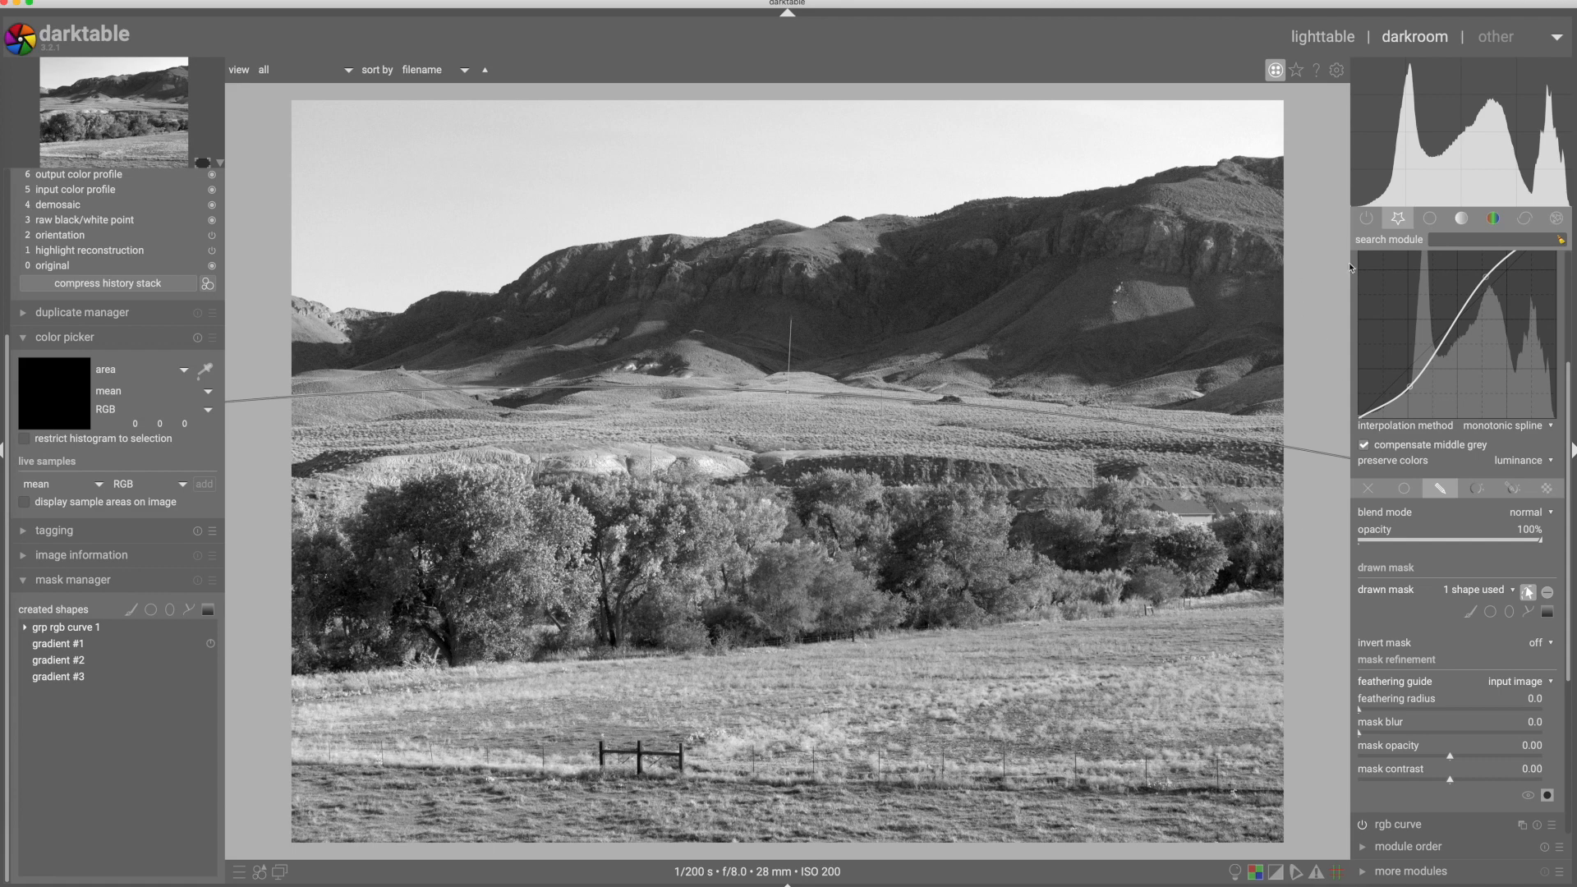
Compare the photo without and with the masked second rgb curve, leave it on and collapse its settings
{"action": "scroll", "coordinate": [1569, 417], "scroll_direction": "up", "scroll_amount": 1}
{"action": "scroll", "coordinate": [1569, 417], "scroll_direction": "up", "scroll_amount": 4}
{"action": "left_click", "coordinate": [1362, 362]}
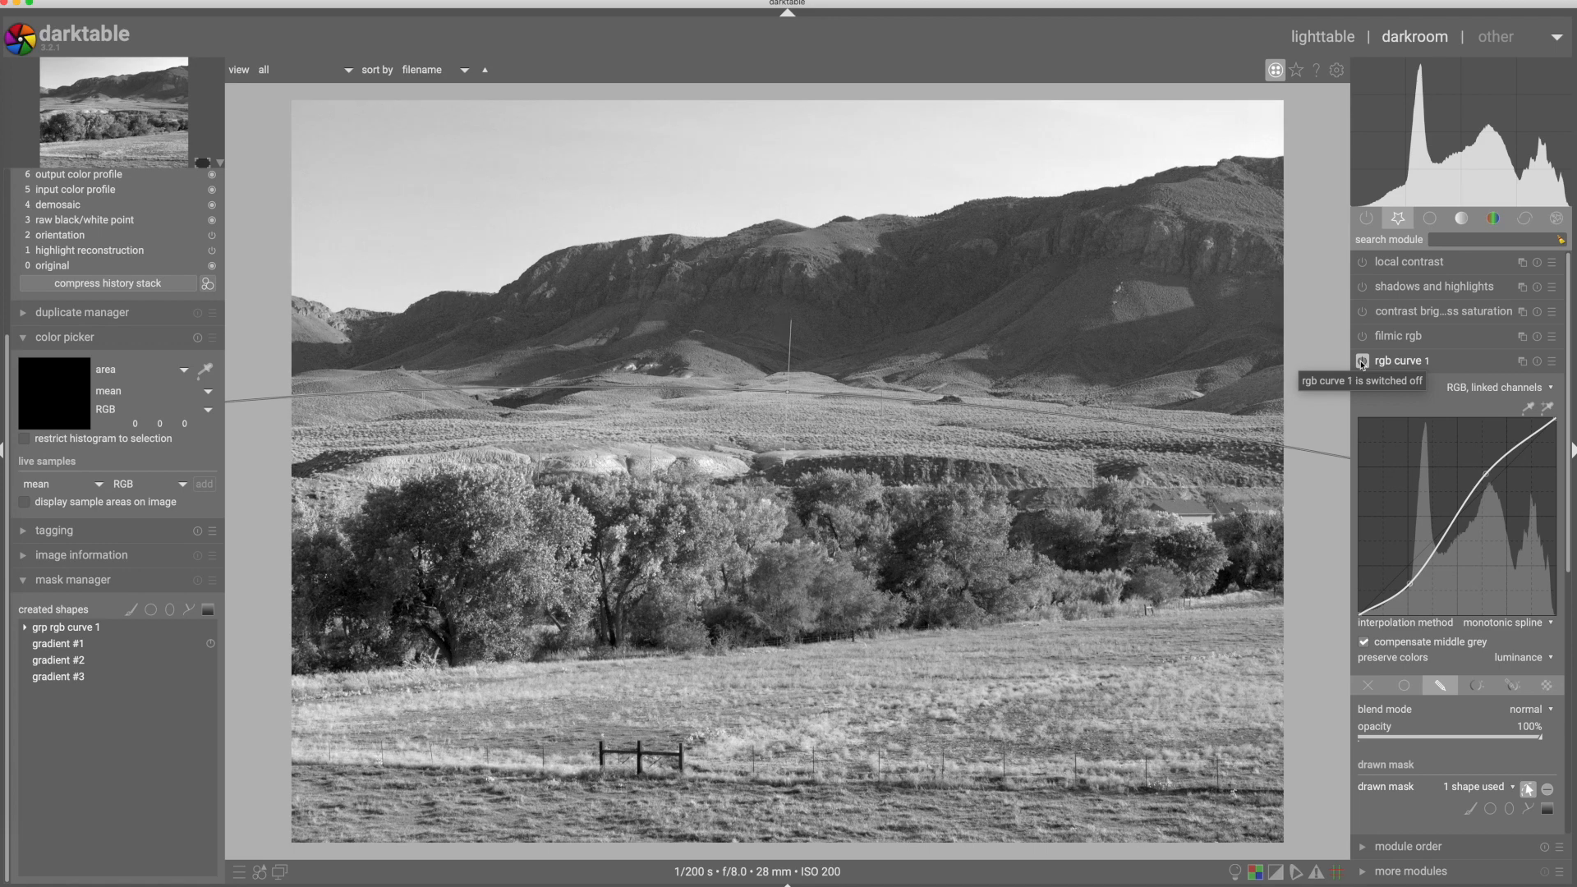
{"action": "left_click", "coordinate": [1362, 362]}
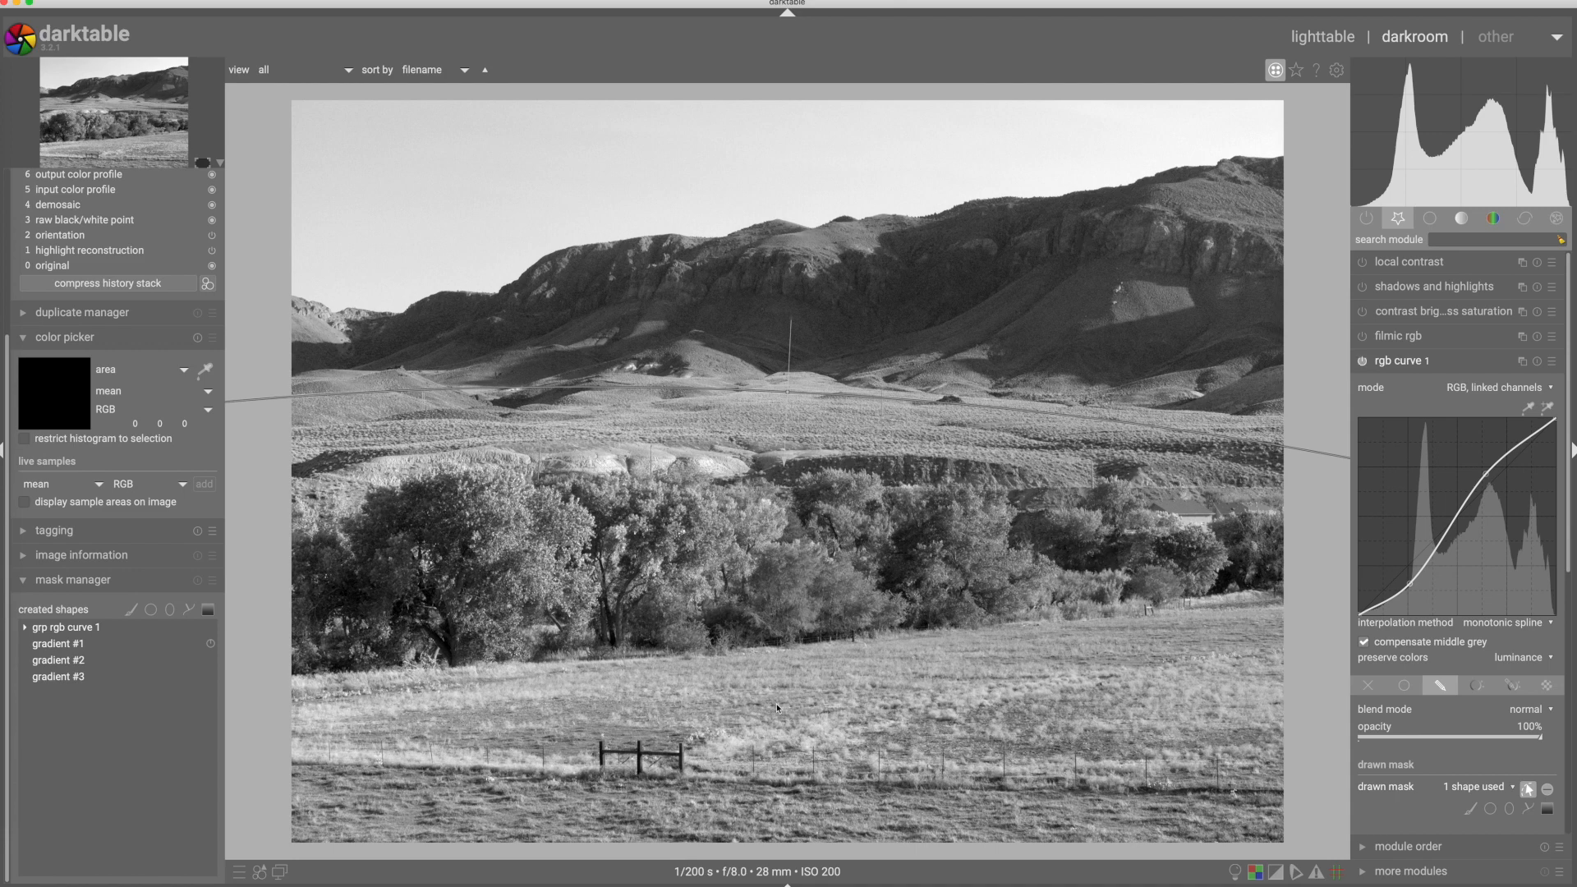
{"action": "left_click", "coordinate": [1402, 362]}
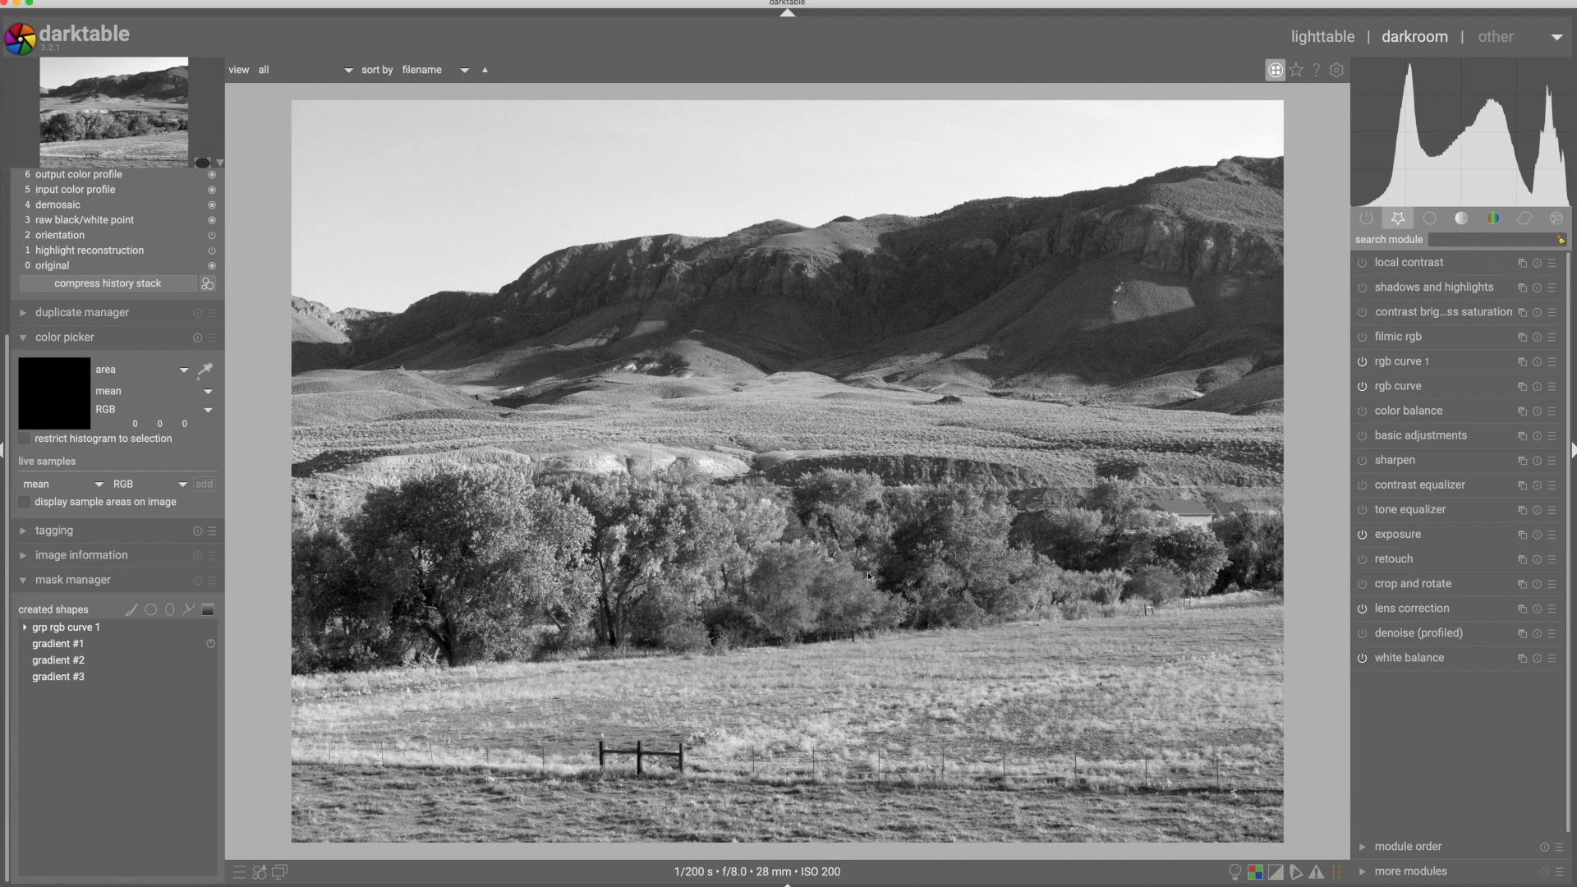
Inspect the shaded mountain slopes up close for noise and try profiled denoise with its default settings
{"action": "scroll", "coordinate": [939, 292], "scroll_direction": "up", "scroll_amount": 1}
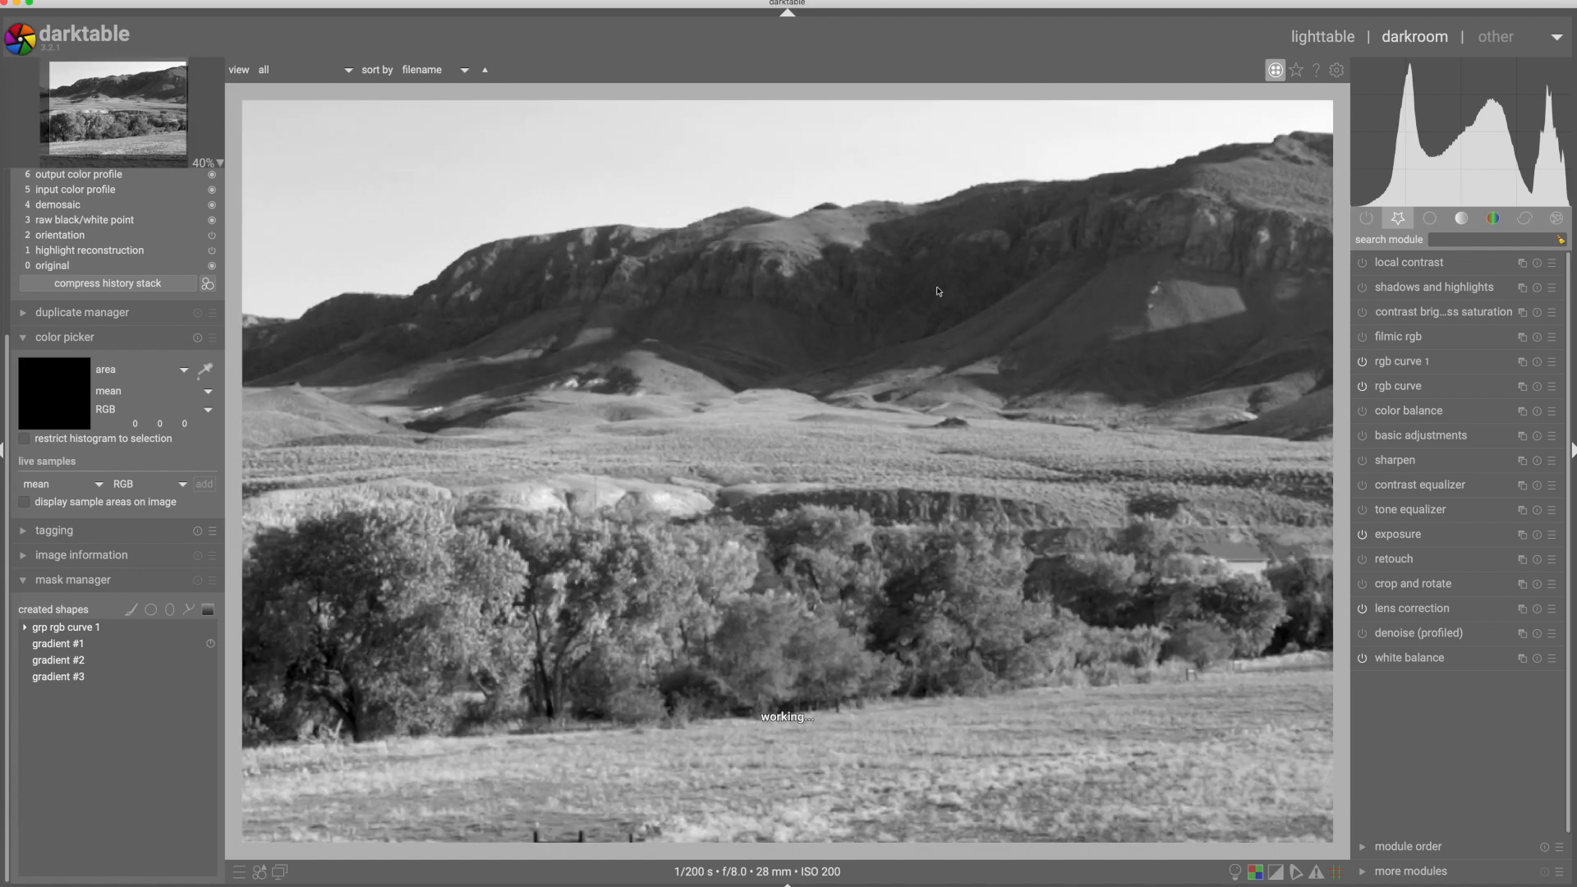
{"action": "scroll", "coordinate": [939, 292], "scroll_direction": "up", "scroll_amount": 2}
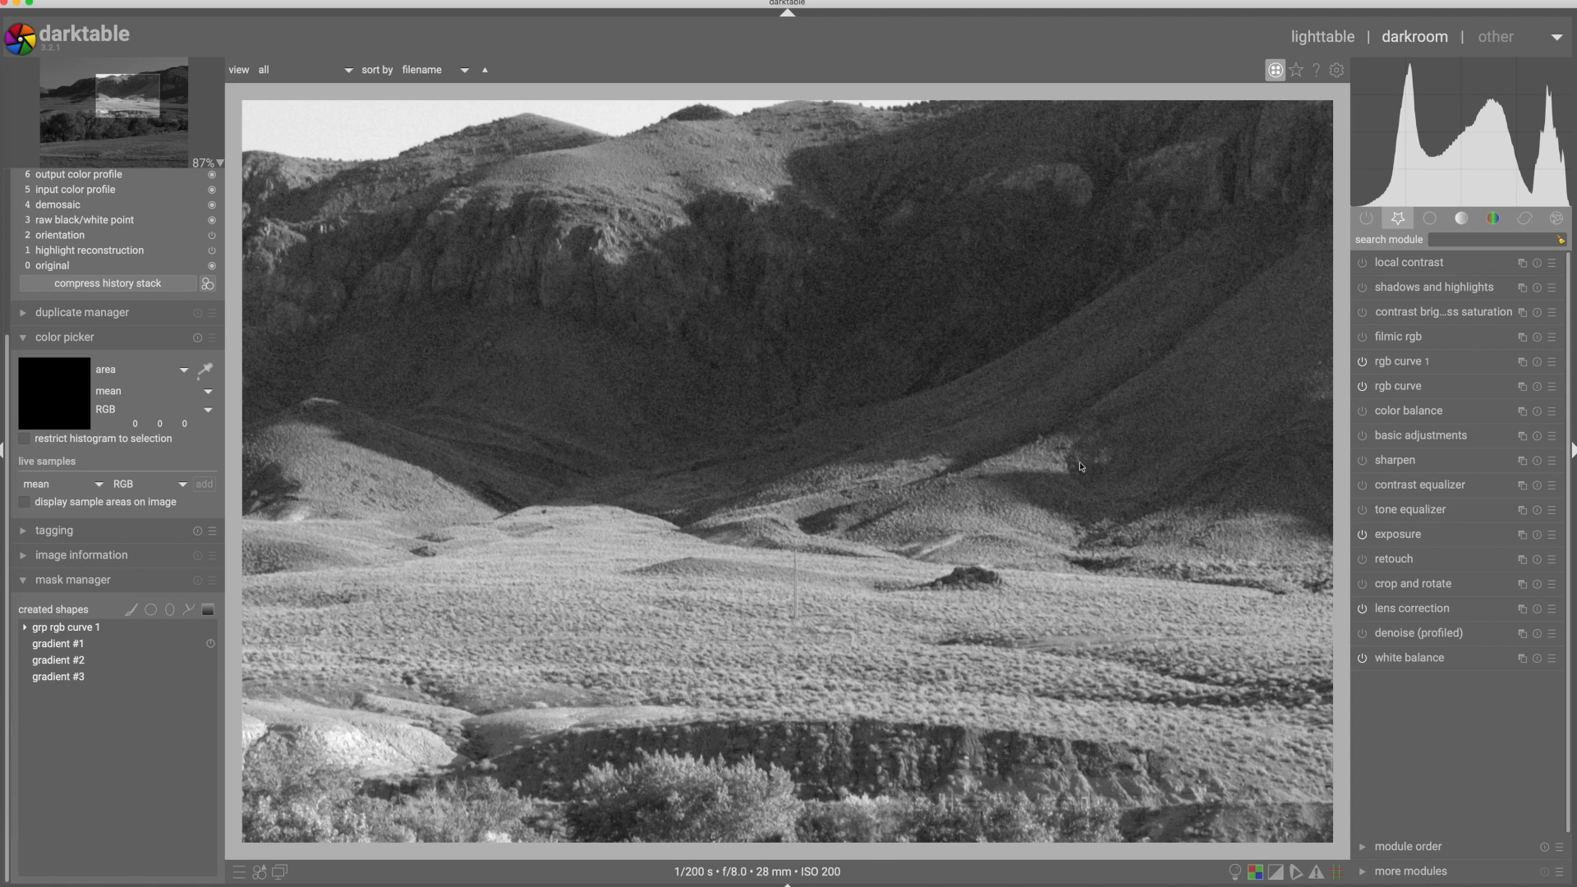
{"action": "scroll", "coordinate": [1081, 467], "scroll_direction": "down", "scroll_amount": 1}
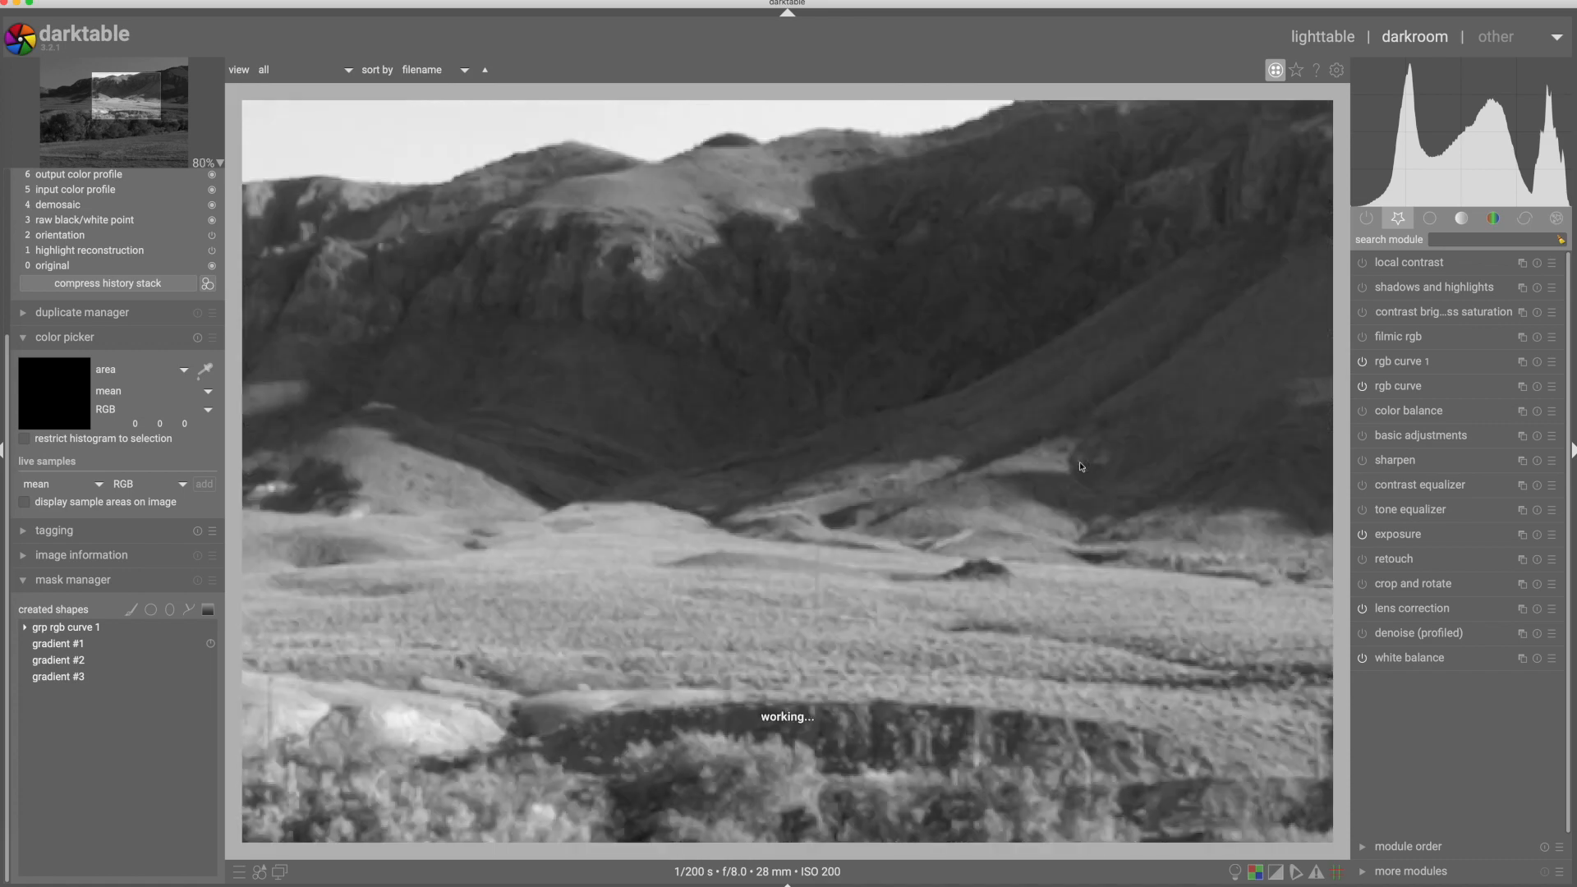
{"action": "scroll", "coordinate": [1081, 466], "scroll_direction": "down", "scroll_amount": 1}
{"action": "left_click", "coordinate": [1400, 635]}
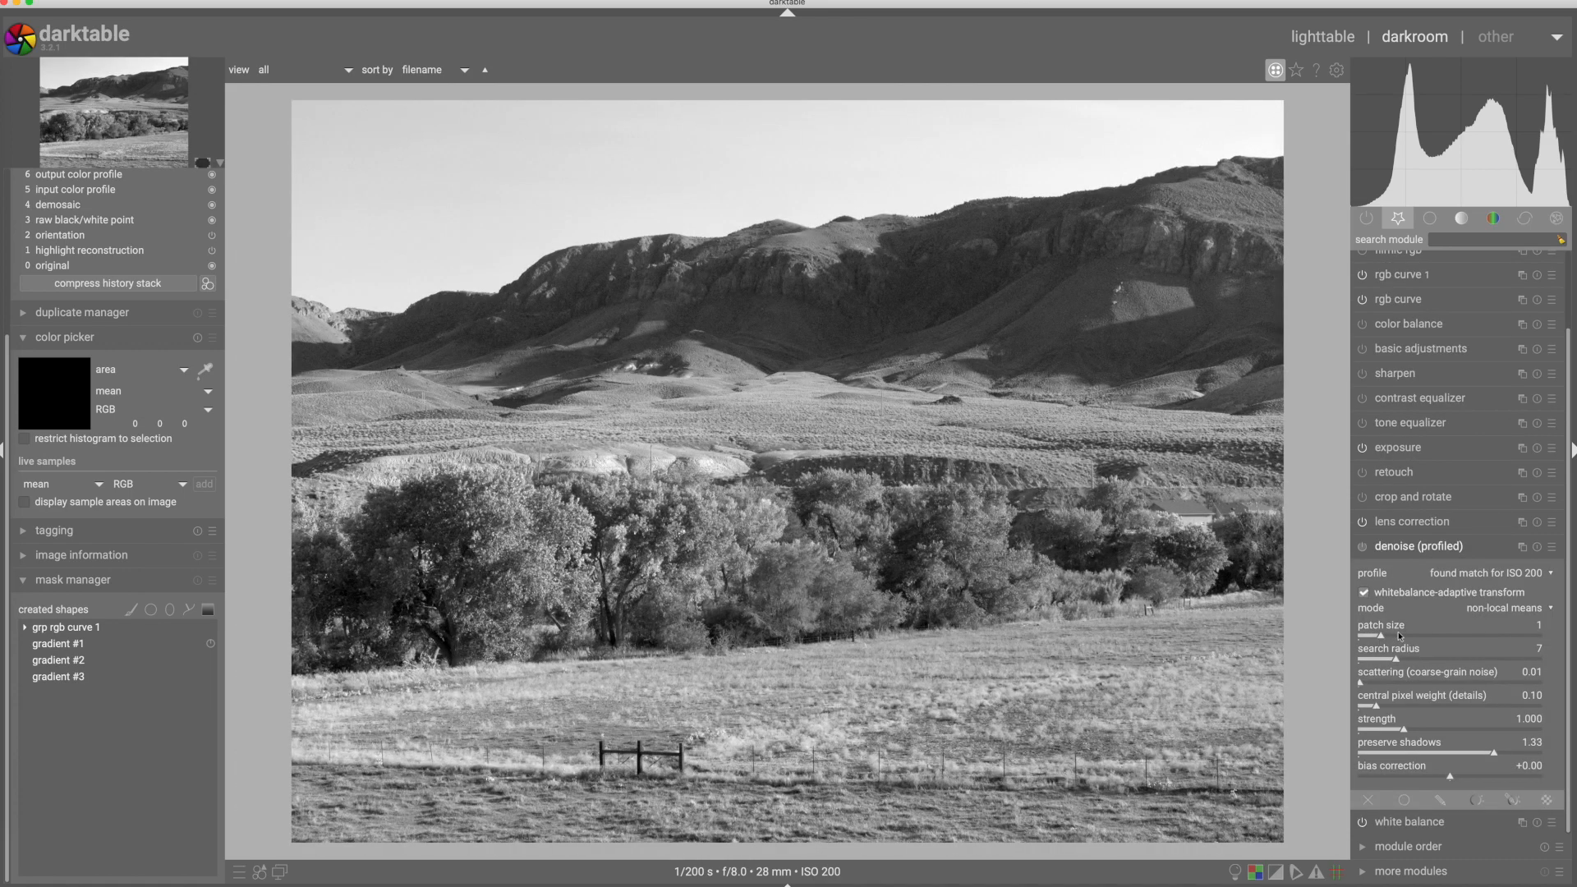
{"action": "left_click", "coordinate": [1362, 548]}
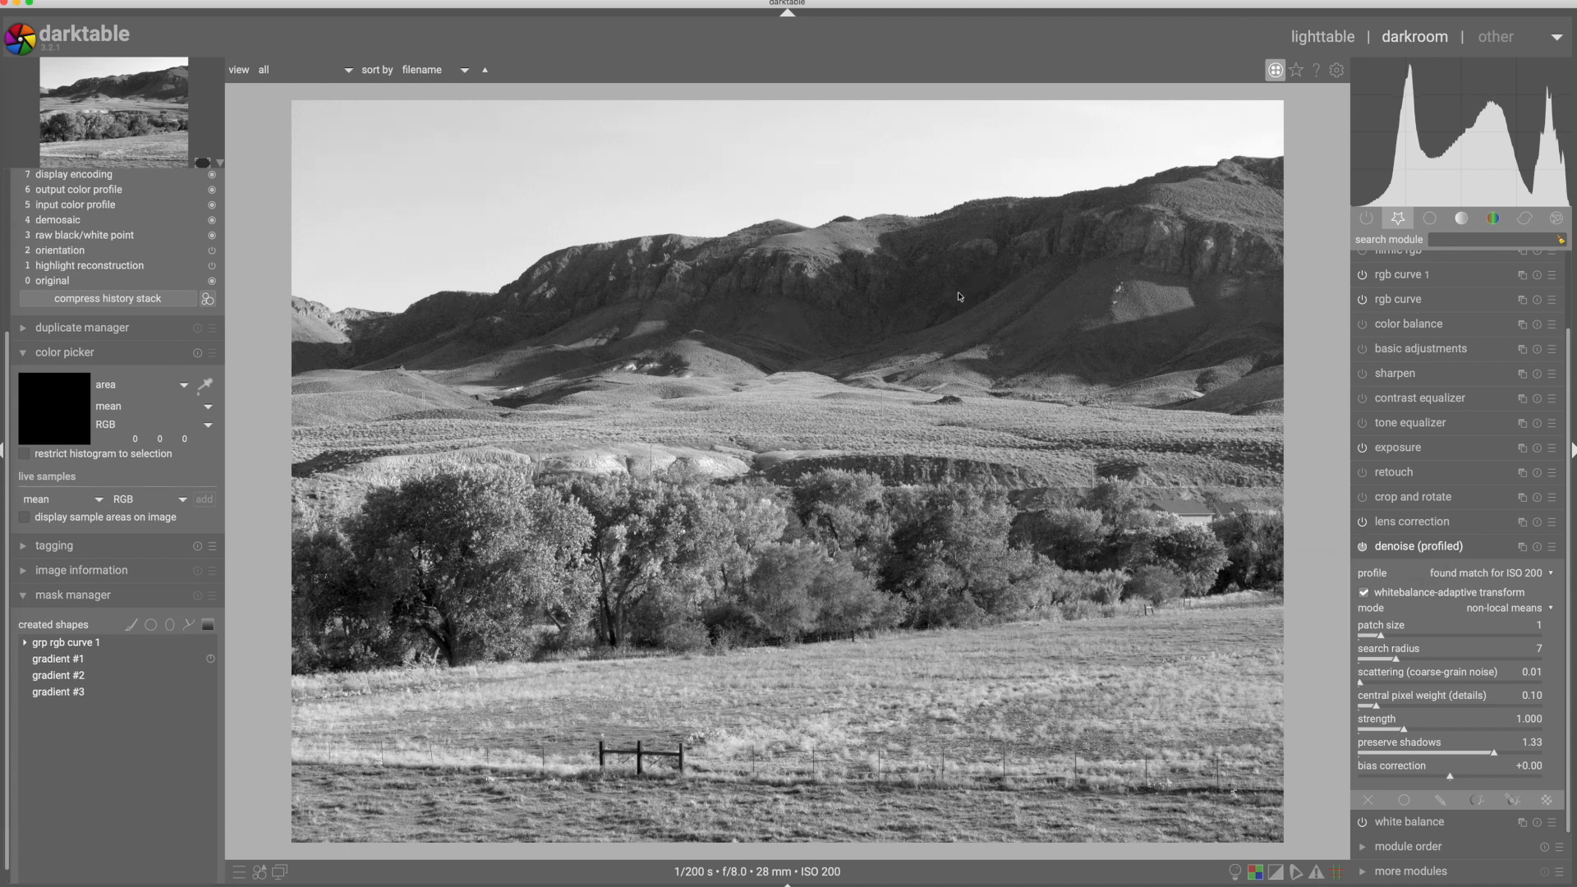
Try a profiled denoise strength of 0.496 on the mountain shadows and switch the denoising off
{"action": "scroll", "coordinate": [959, 297], "scroll_direction": "up", "scroll_amount": 1}
{"action": "scroll", "coordinate": [959, 296], "scroll_direction": "up", "scroll_amount": 4}
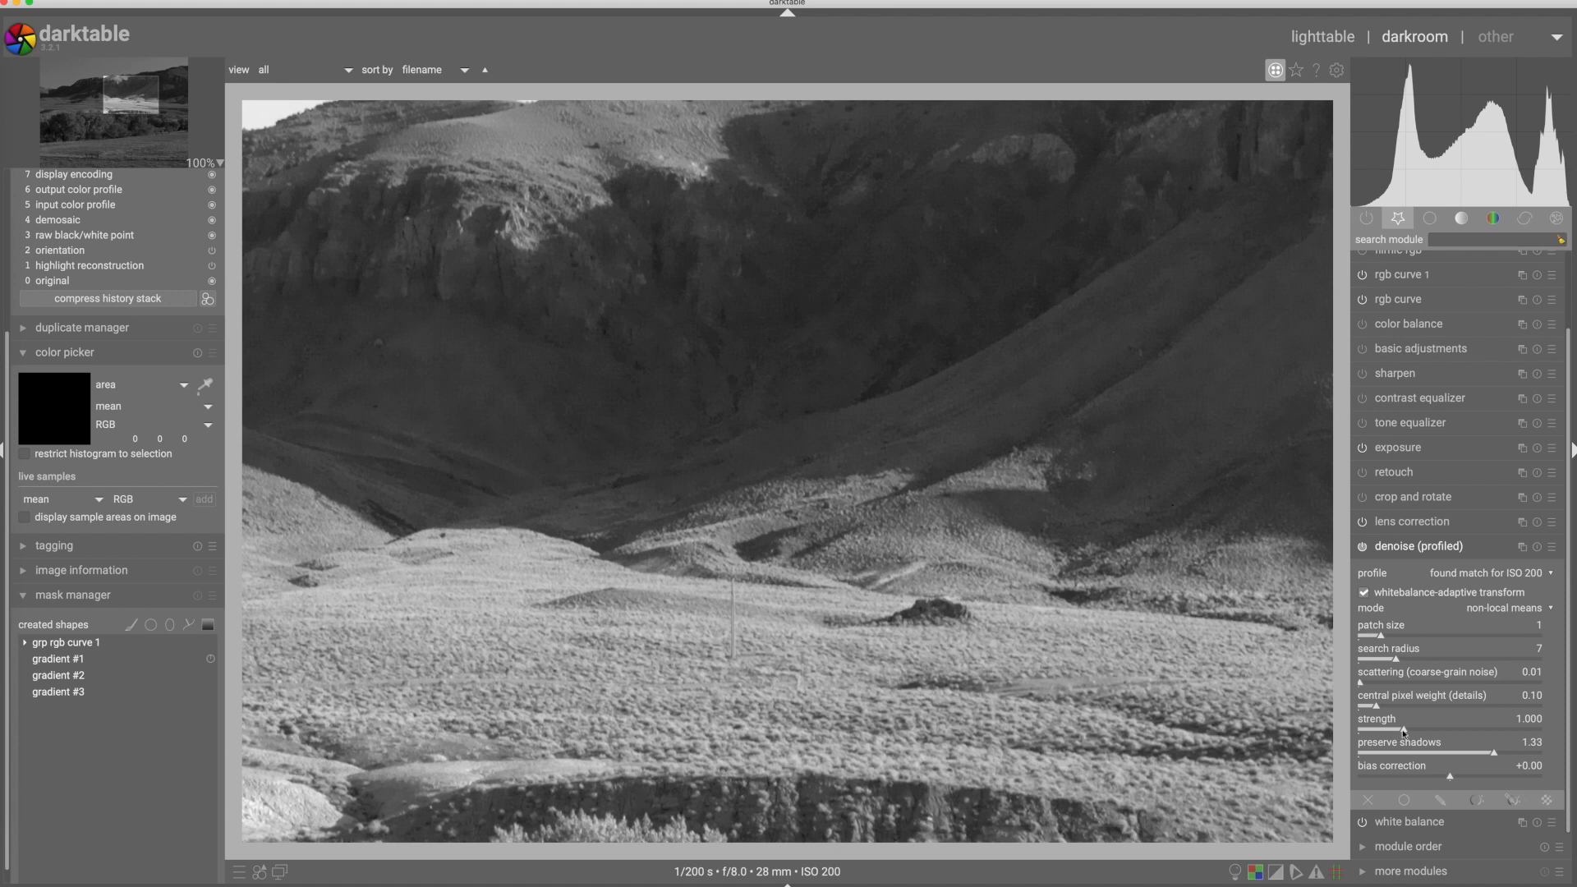
{"action": "left_click_drag", "start_coordinate": [1404, 732], "coordinate": [1381, 730]}
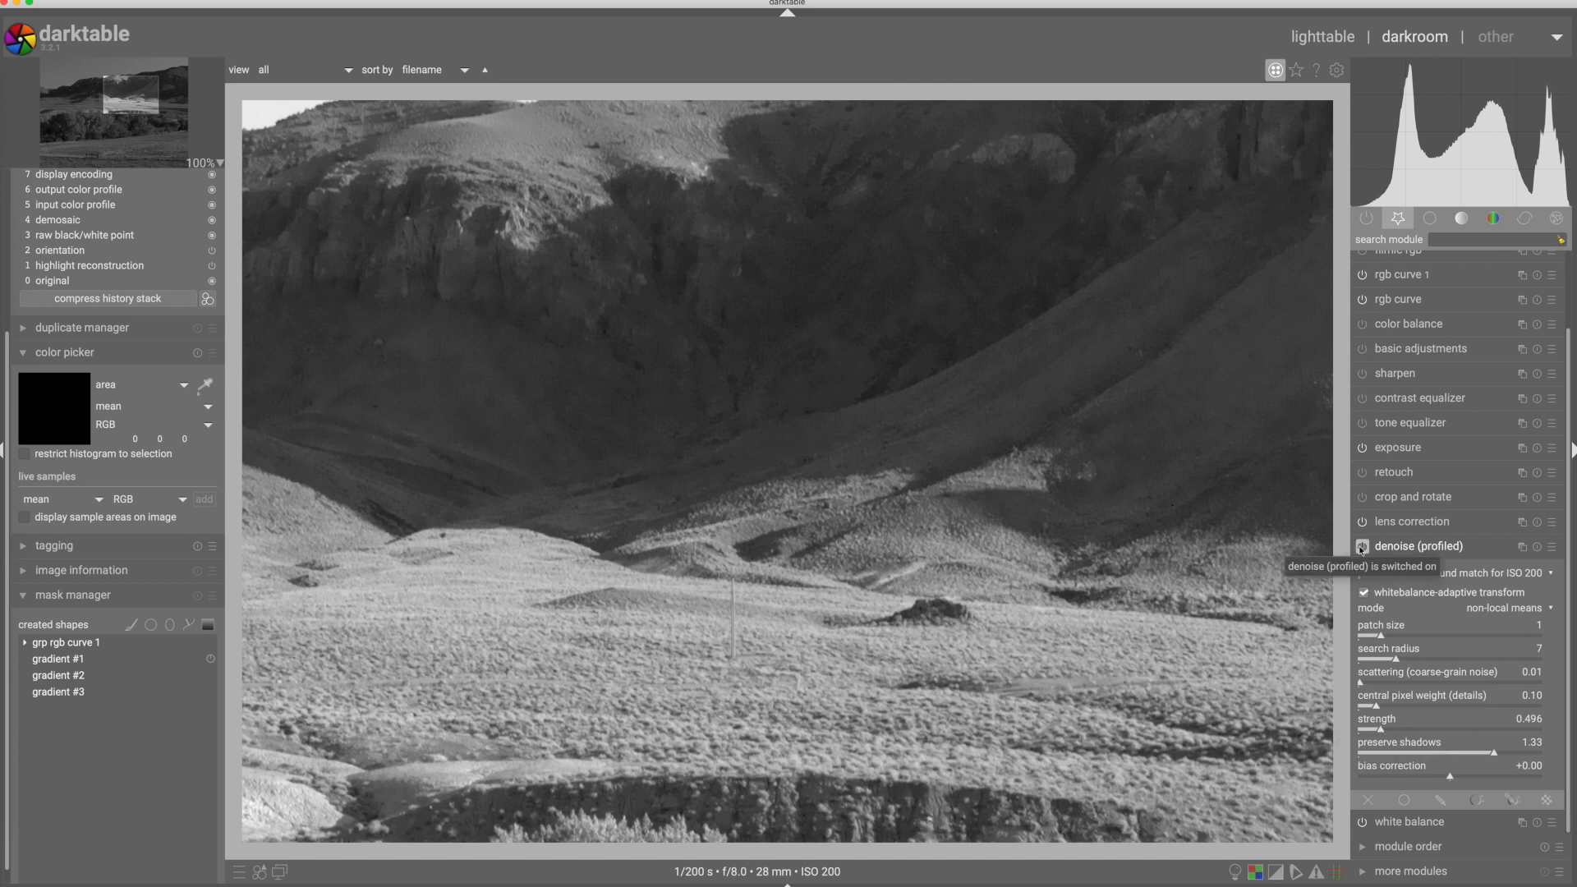
{"action": "left_click", "coordinate": [1362, 548]}
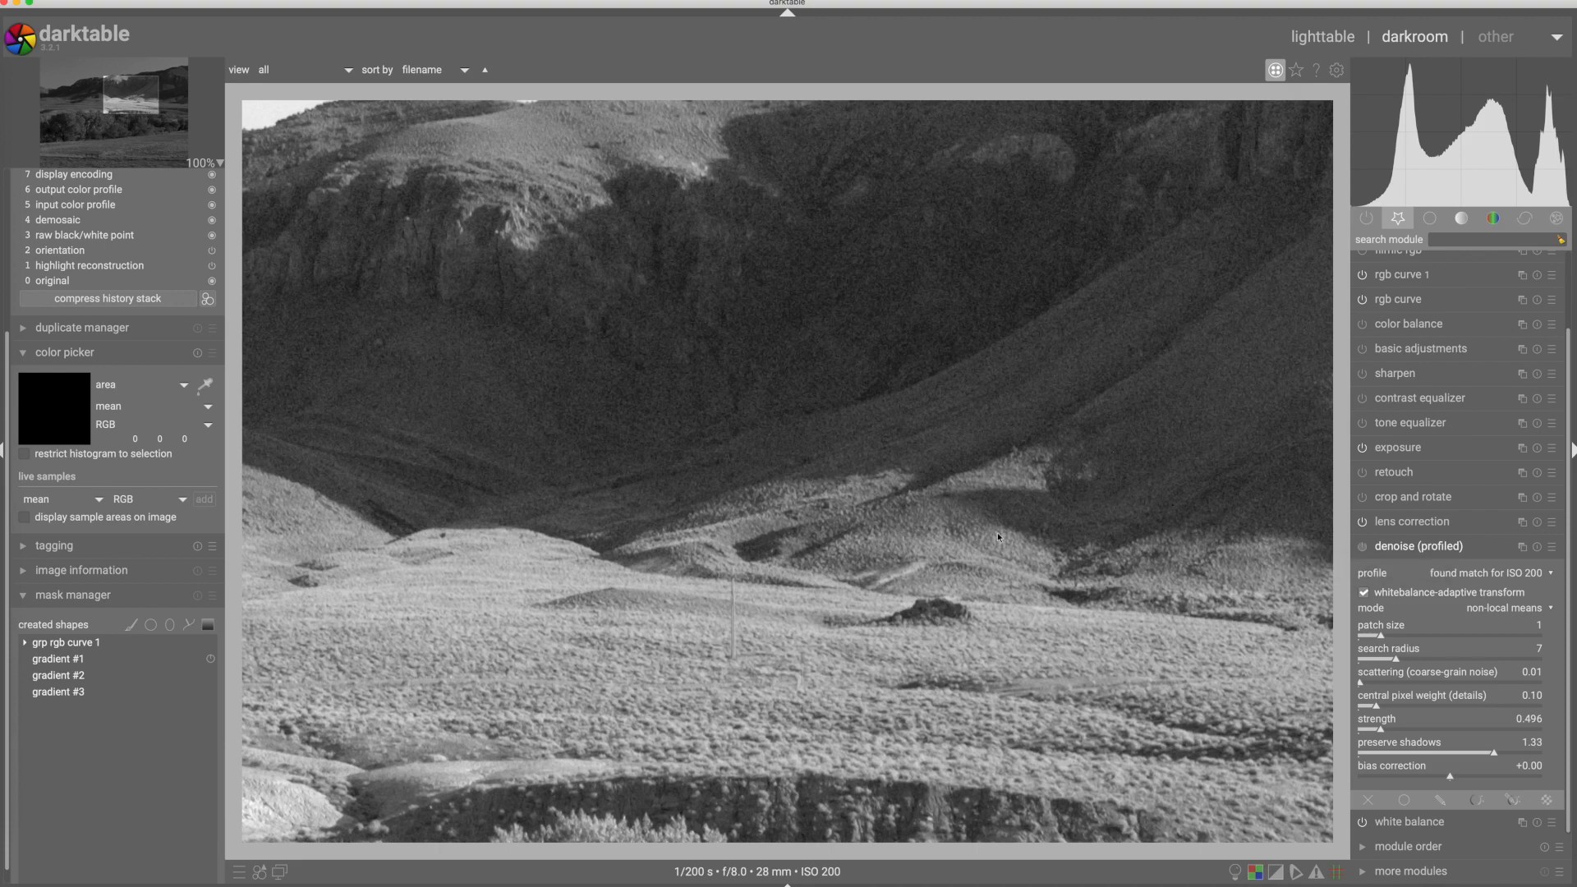
{"action": "scroll", "coordinate": [822, 394], "scroll_direction": "down", "scroll_amount": 1}
{"action": "scroll", "coordinate": [772, 342], "scroll_direction": "down", "scroll_amount": 1}
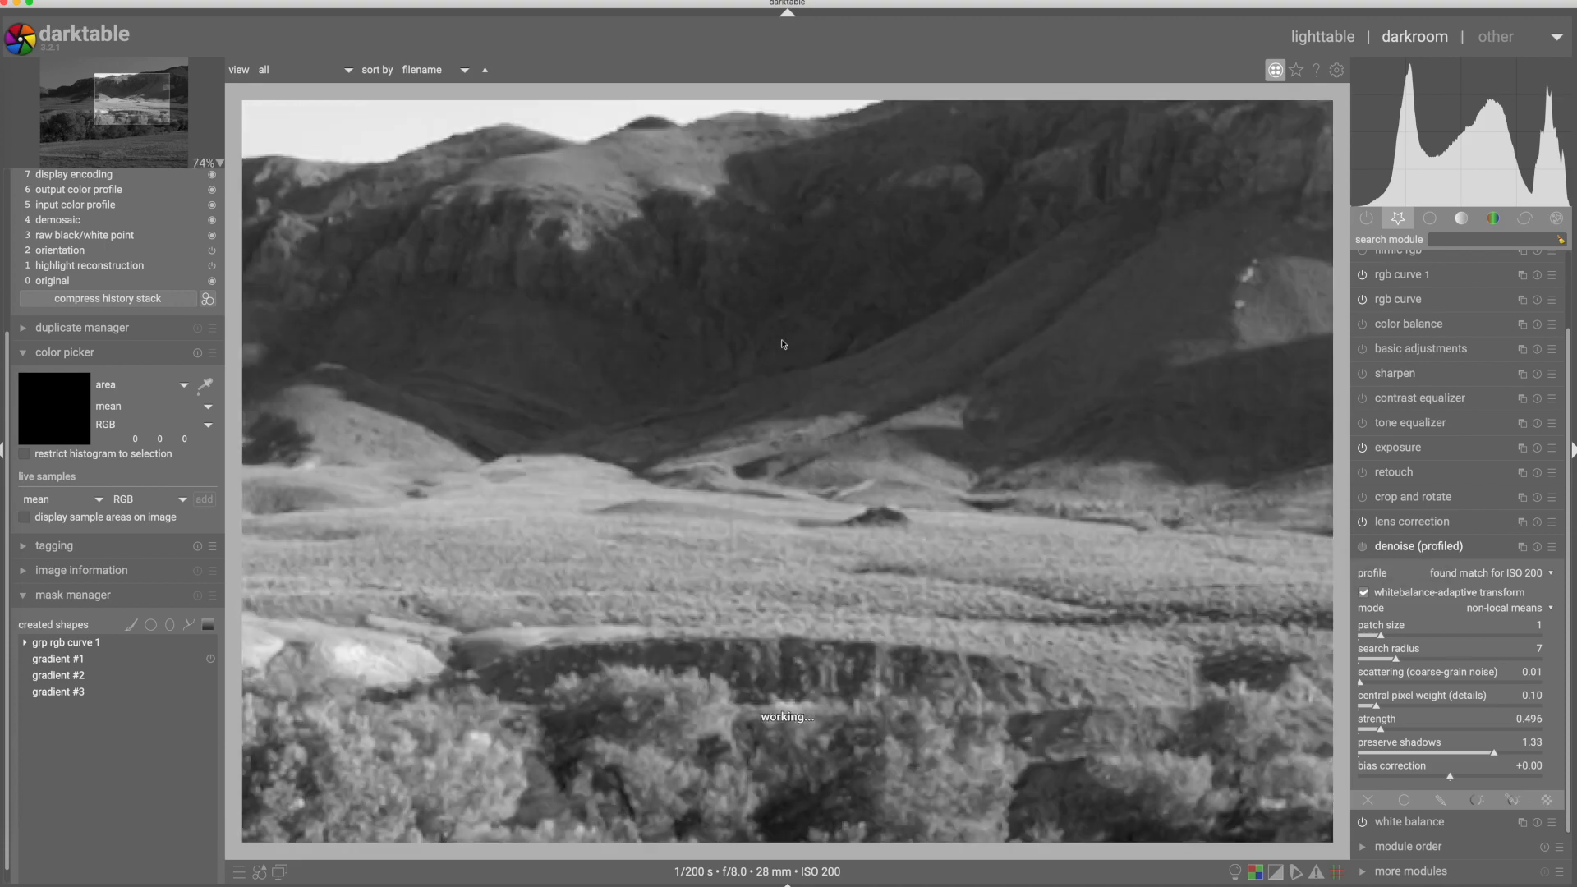
{"action": "scroll", "coordinate": [783, 344], "scroll_direction": "down", "scroll_amount": 2}
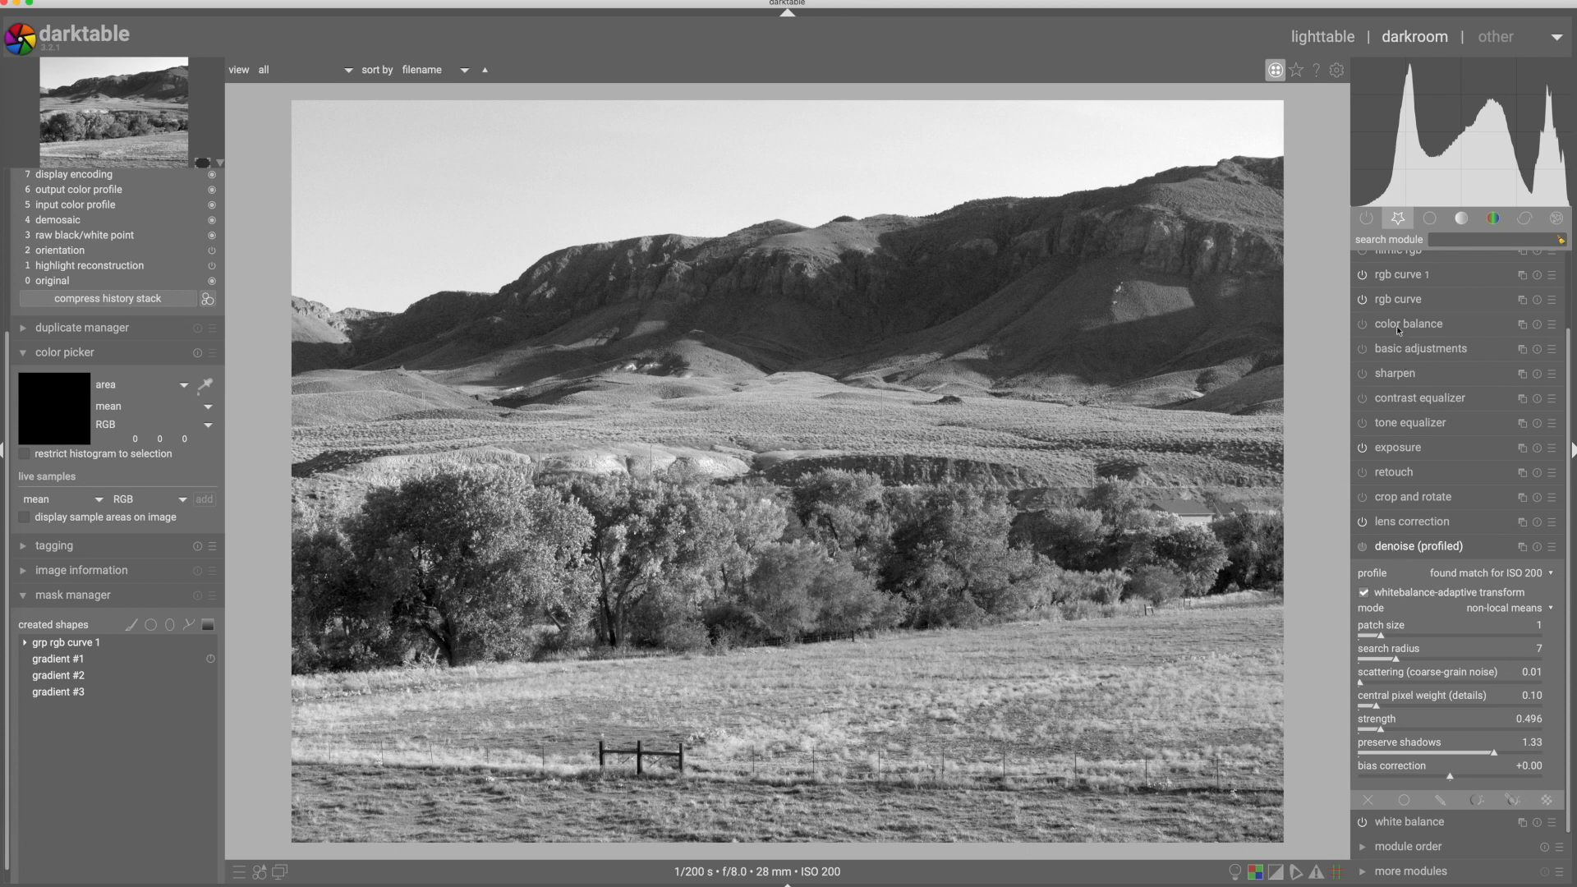
Reduce the opacity of the masked second rgb curve to 87% and collapse its settings
{"action": "left_click", "coordinate": [1405, 276]}
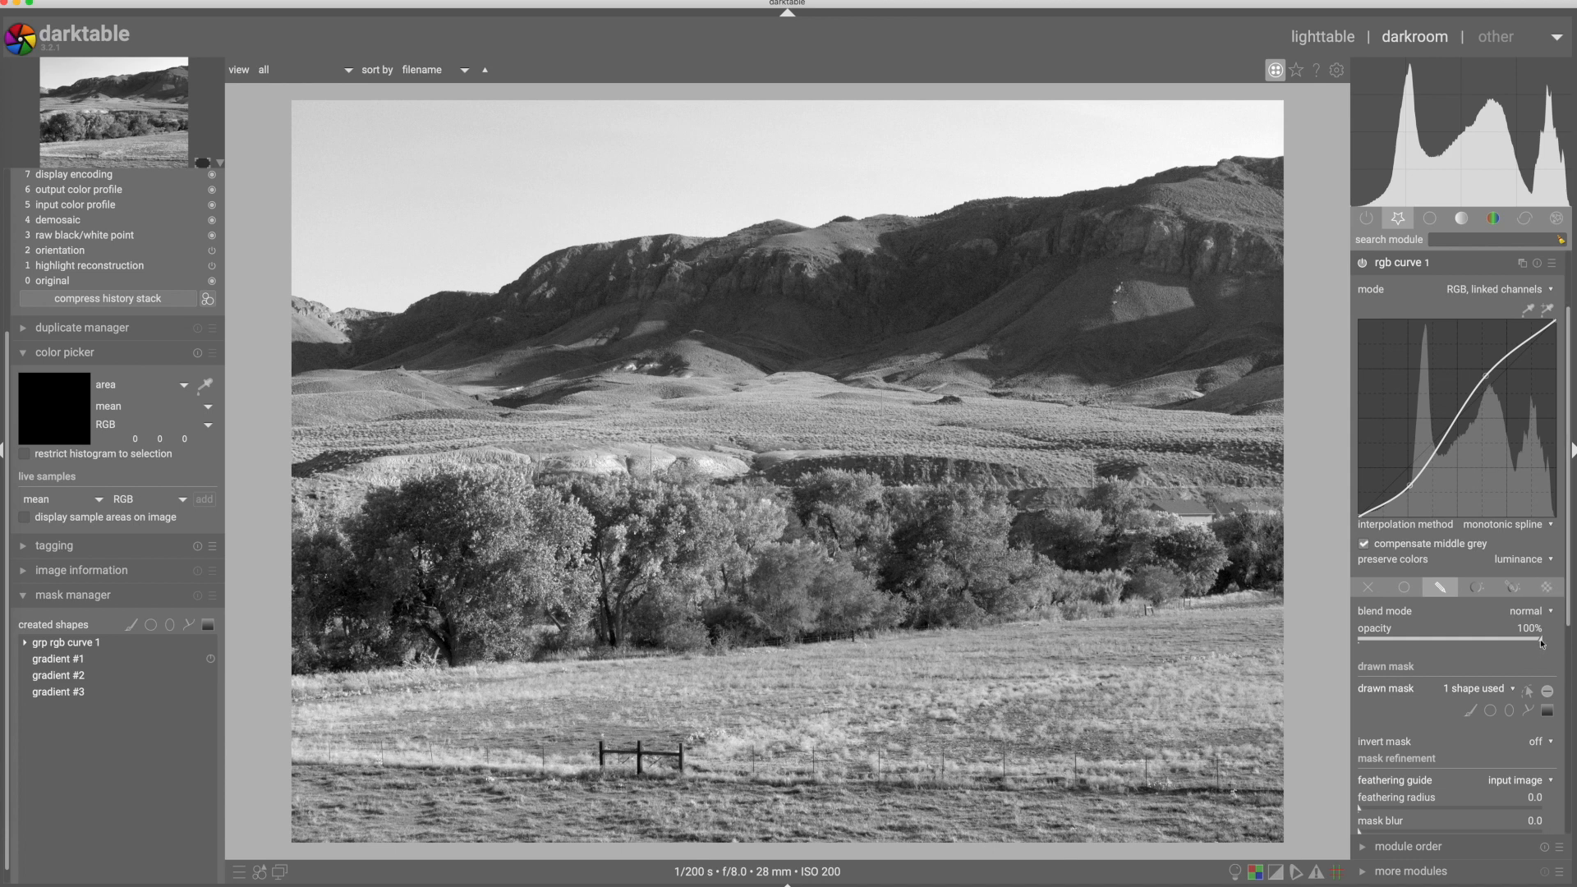
{"action": "left_click_drag", "start_coordinate": [1537, 641], "coordinate": [1519, 642]}
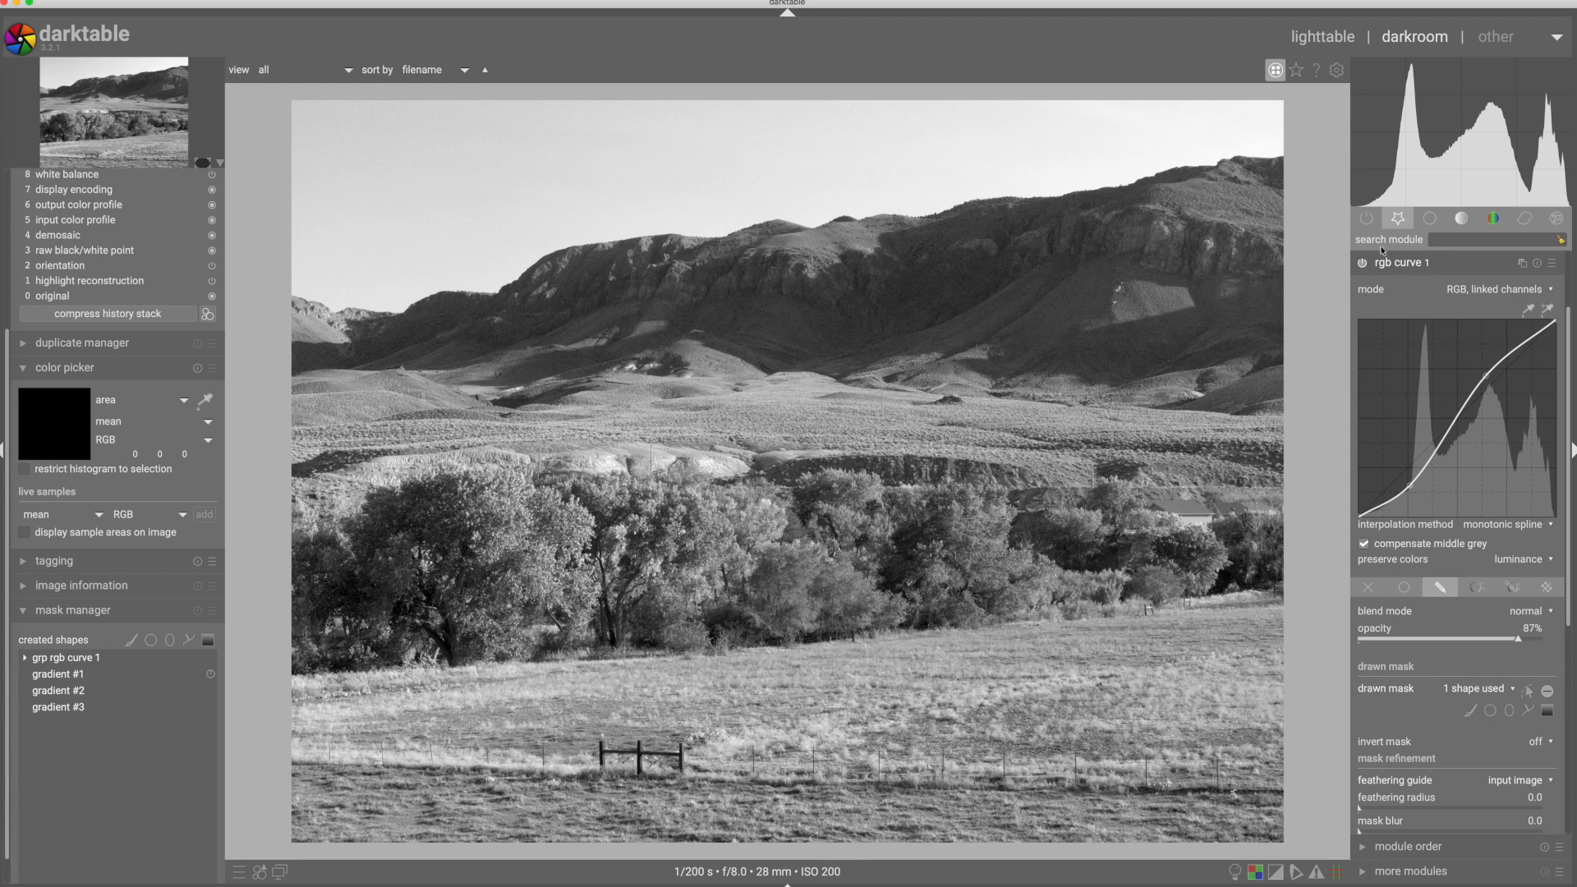
{"action": "left_click", "coordinate": [1412, 265]}
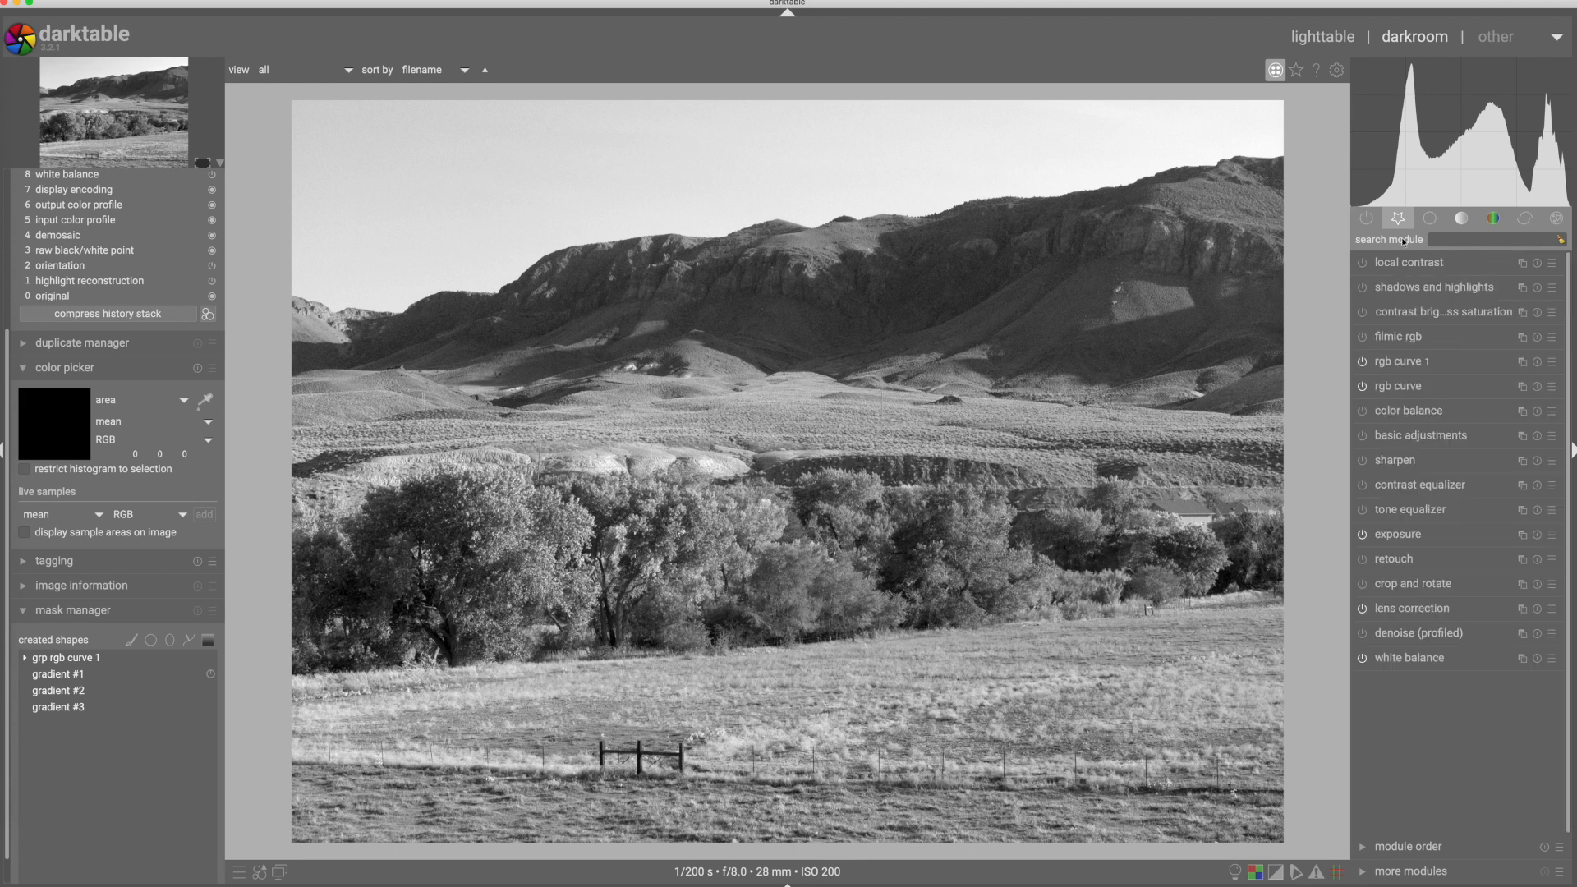
Turn on local contrast with the local laplacian filter and fine-tune its detail amount
{"action": "left_click", "coordinate": [1362, 264]}
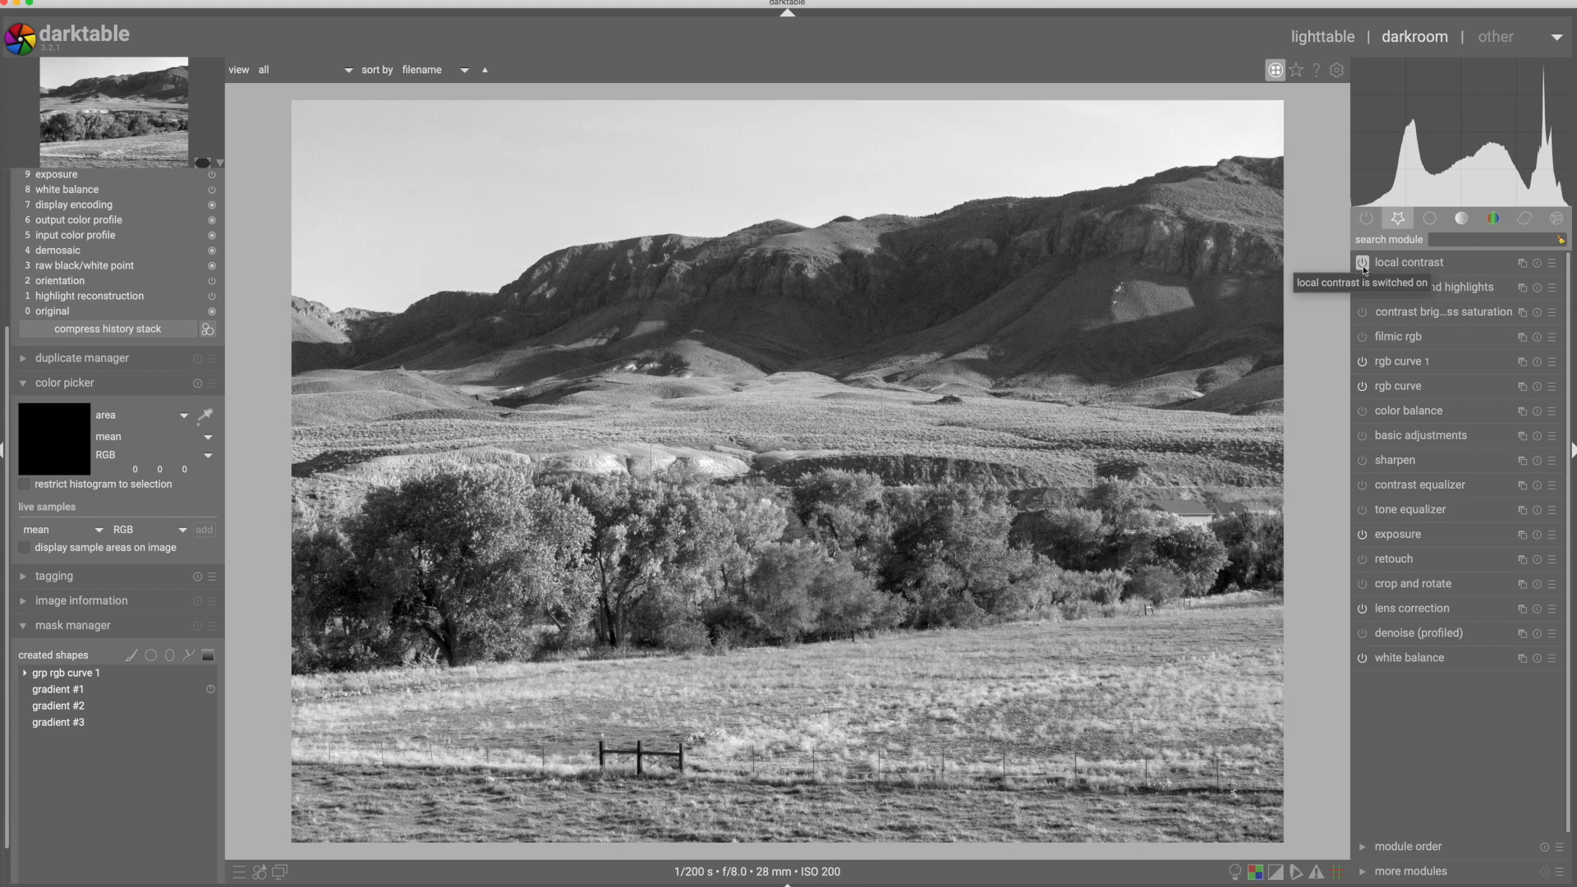
{"action": "left_click", "coordinate": [1414, 265]}
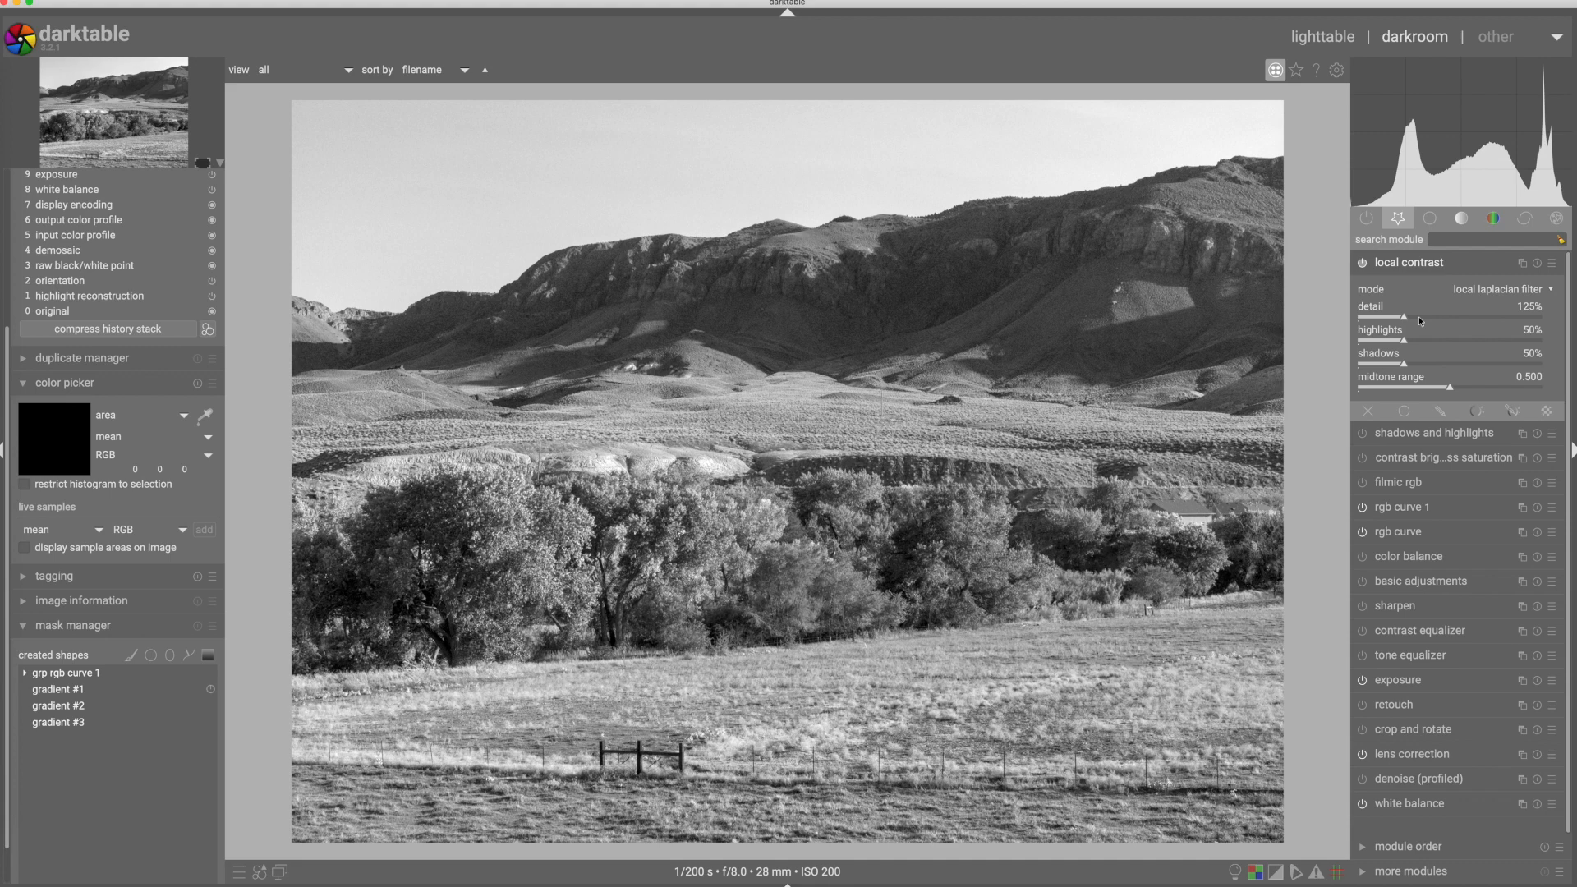
{"action": "scroll", "coordinate": [1418, 317], "scroll_direction": "down", "scroll_amount": 3}
{"action": "scroll", "coordinate": [1418, 317], "scroll_direction": "down", "scroll_amount": 5}
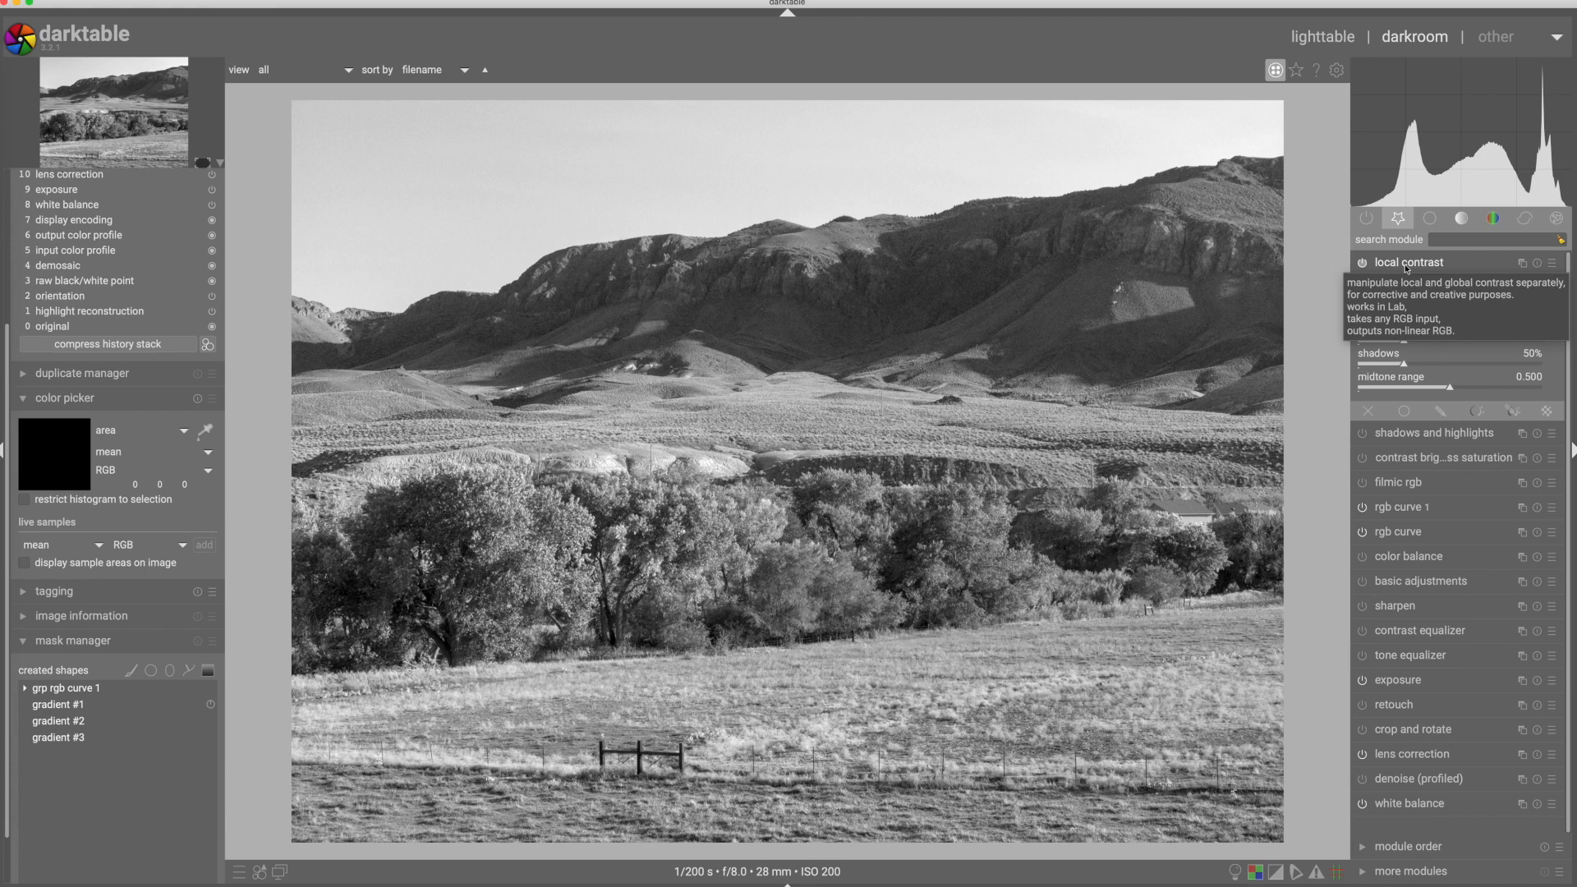
{"action": "left_click", "coordinate": [1407, 265]}
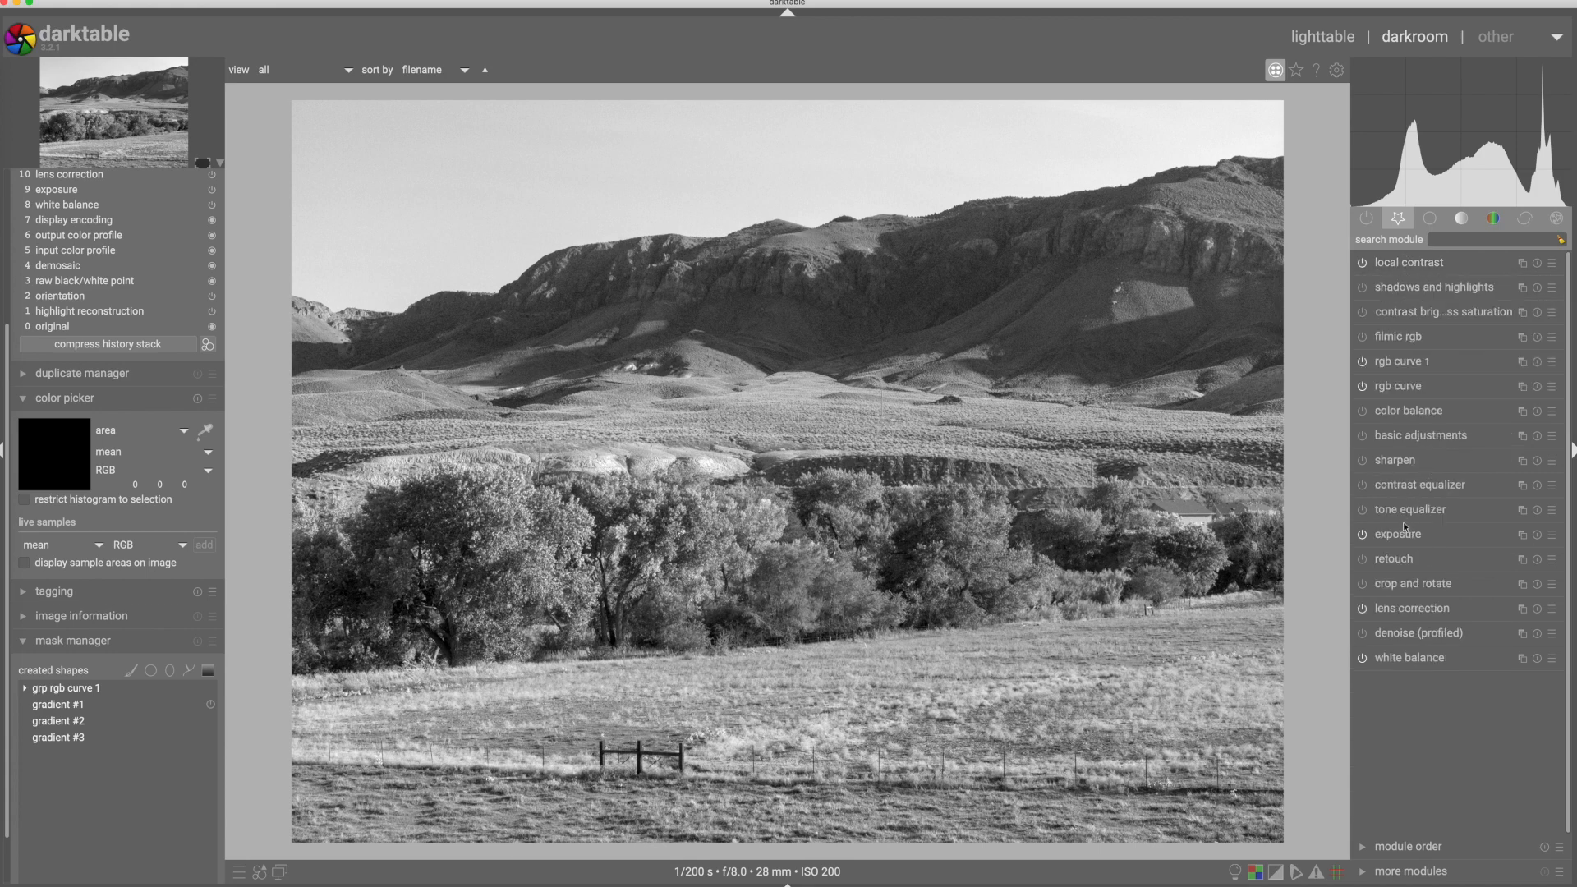
Slightly raise the coarser luma bands in the contrast equalizer toward the contrasty side
{"action": "left_click", "coordinate": [1407, 486]}
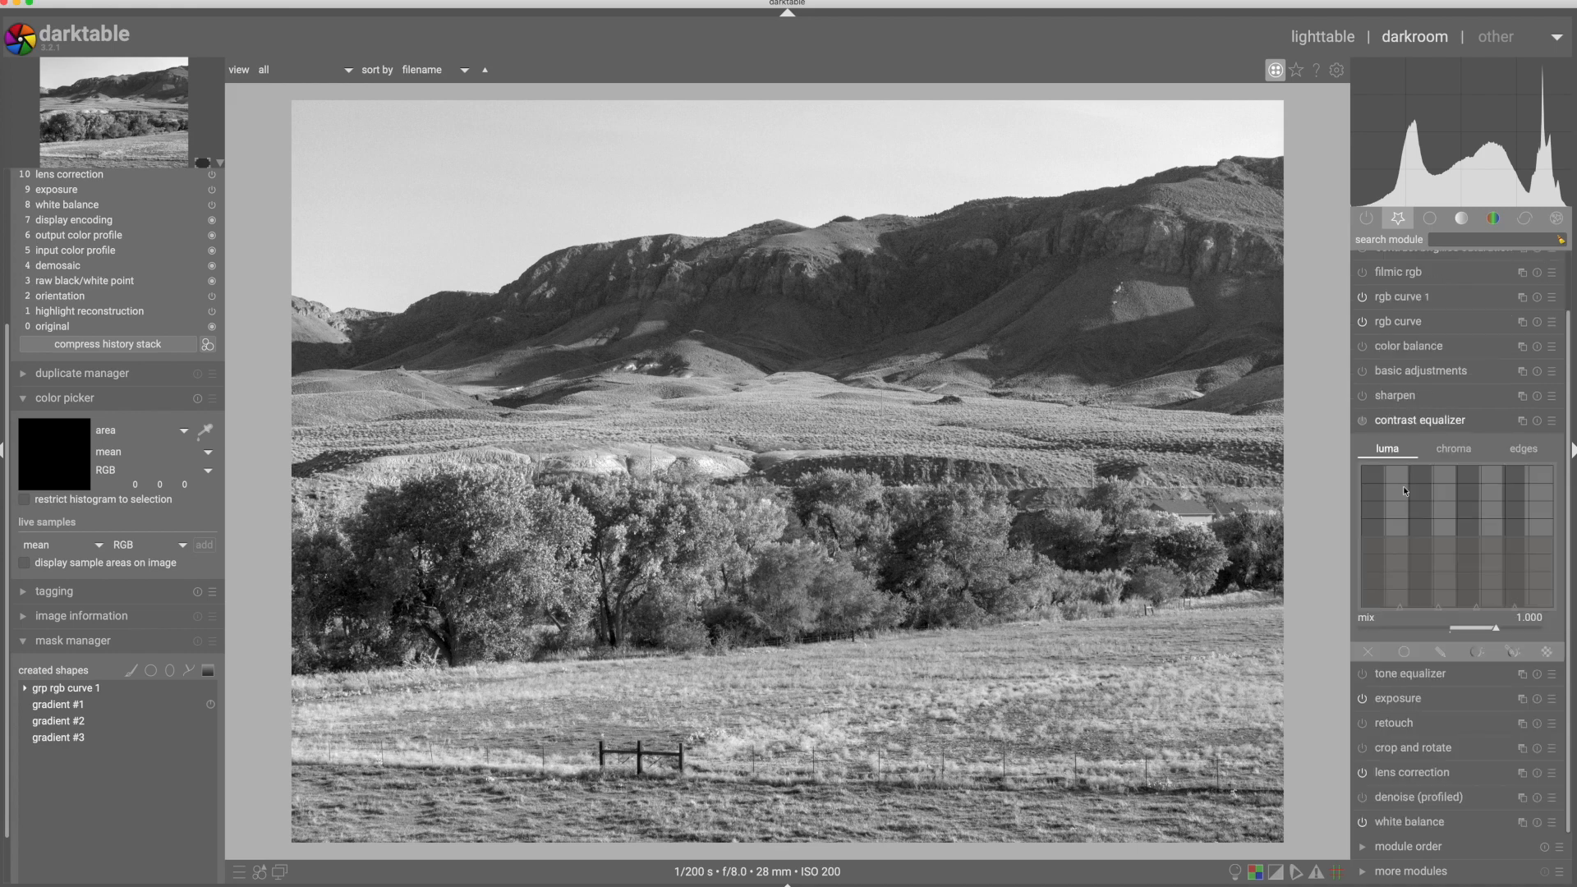
{"action": "scroll", "coordinate": [1401, 532], "scroll_direction": "down", "scroll_amount": 6}
{"action": "scroll", "coordinate": [1397, 538], "scroll_direction": "up", "scroll_amount": 3}
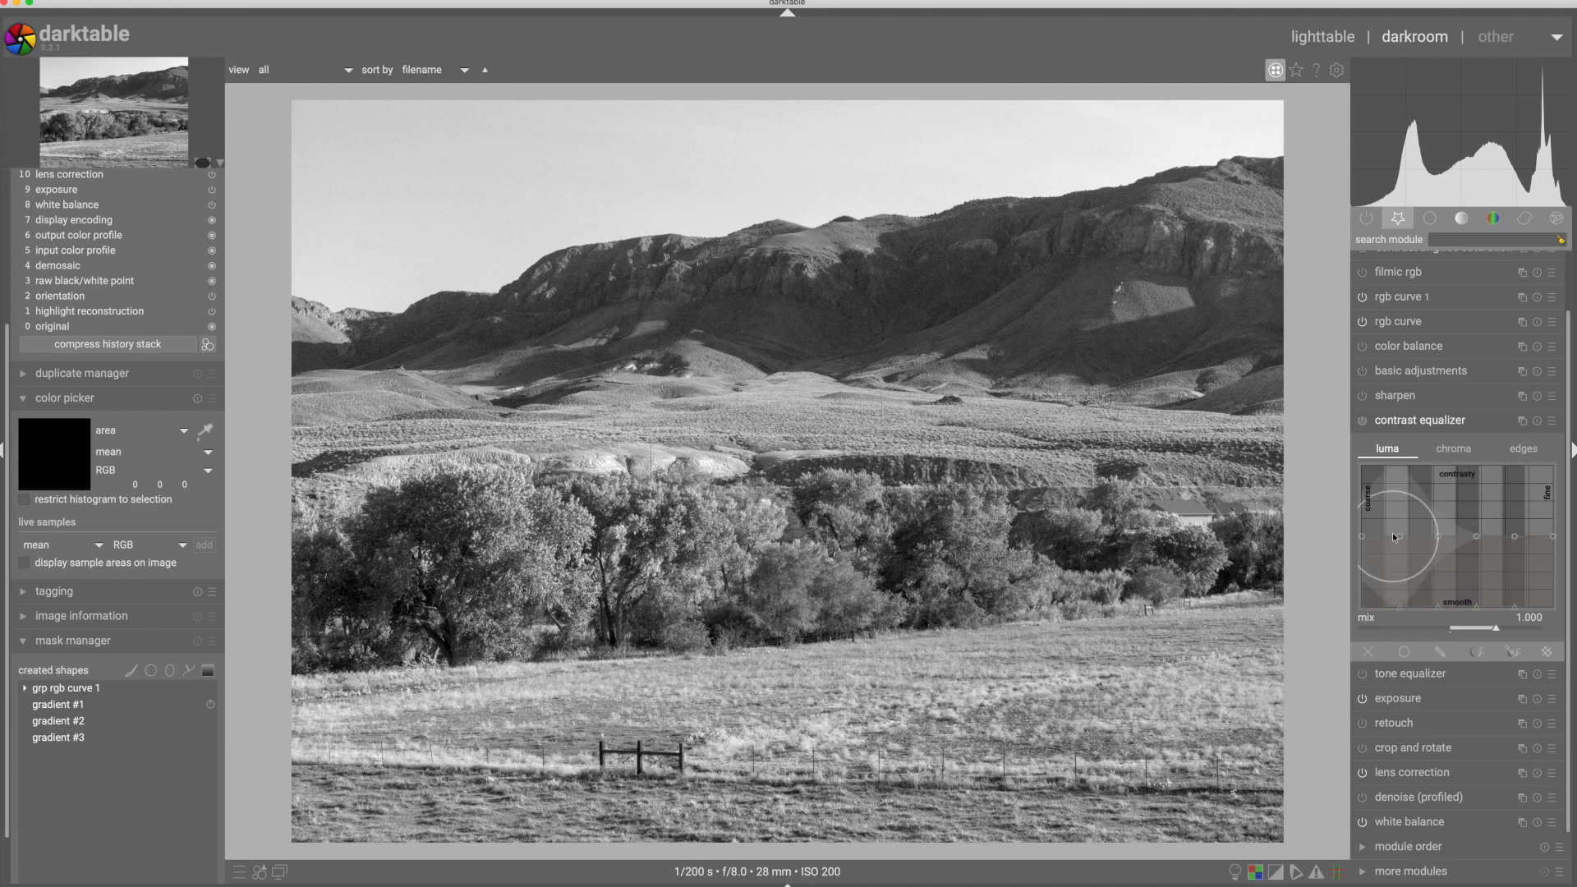
{"action": "left_click_drag", "start_coordinate": [1402, 537], "coordinate": [1402, 526]}
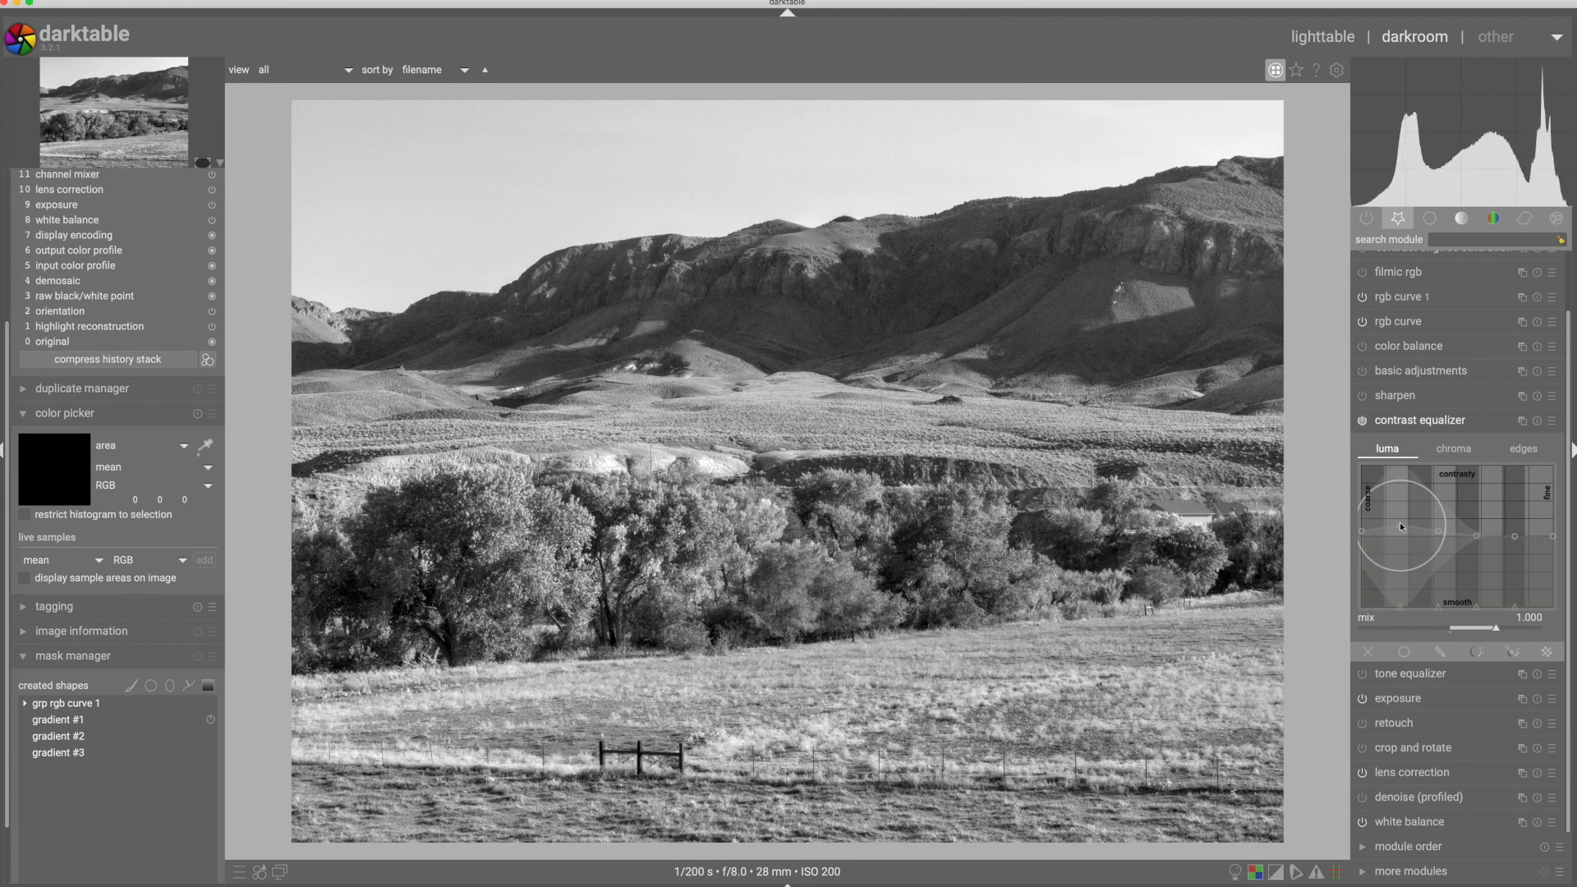
Set the contrast equalizer's mix to 0.680 and compare the photo without and with the effect
{"action": "left_click_drag", "start_coordinate": [1496, 629], "coordinate": [1481, 630]}
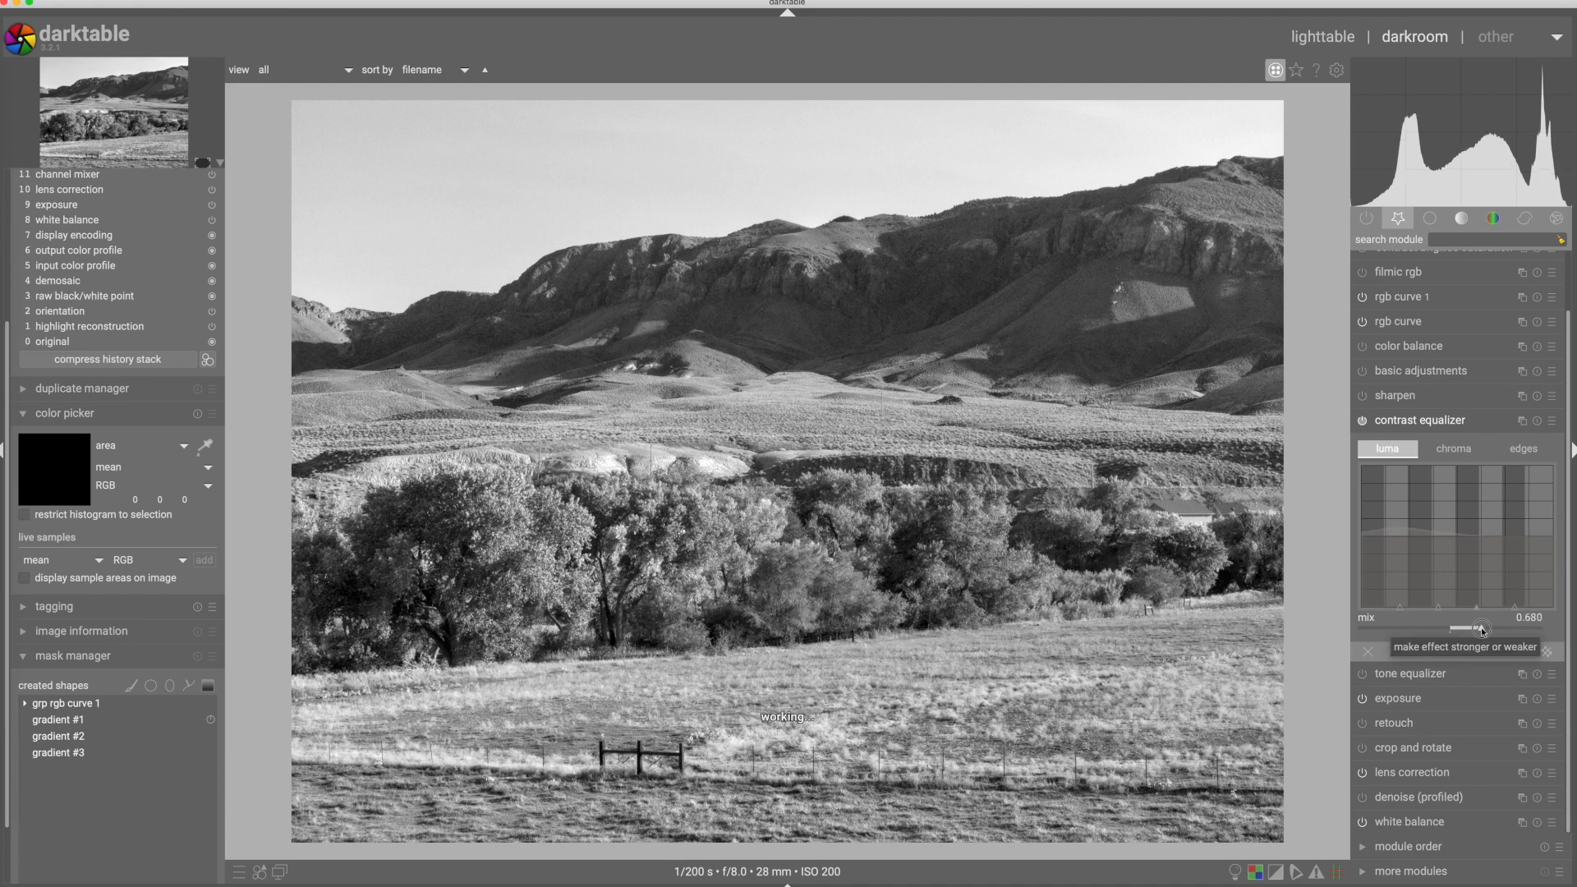
{"action": "left_click", "coordinate": [1362, 422]}
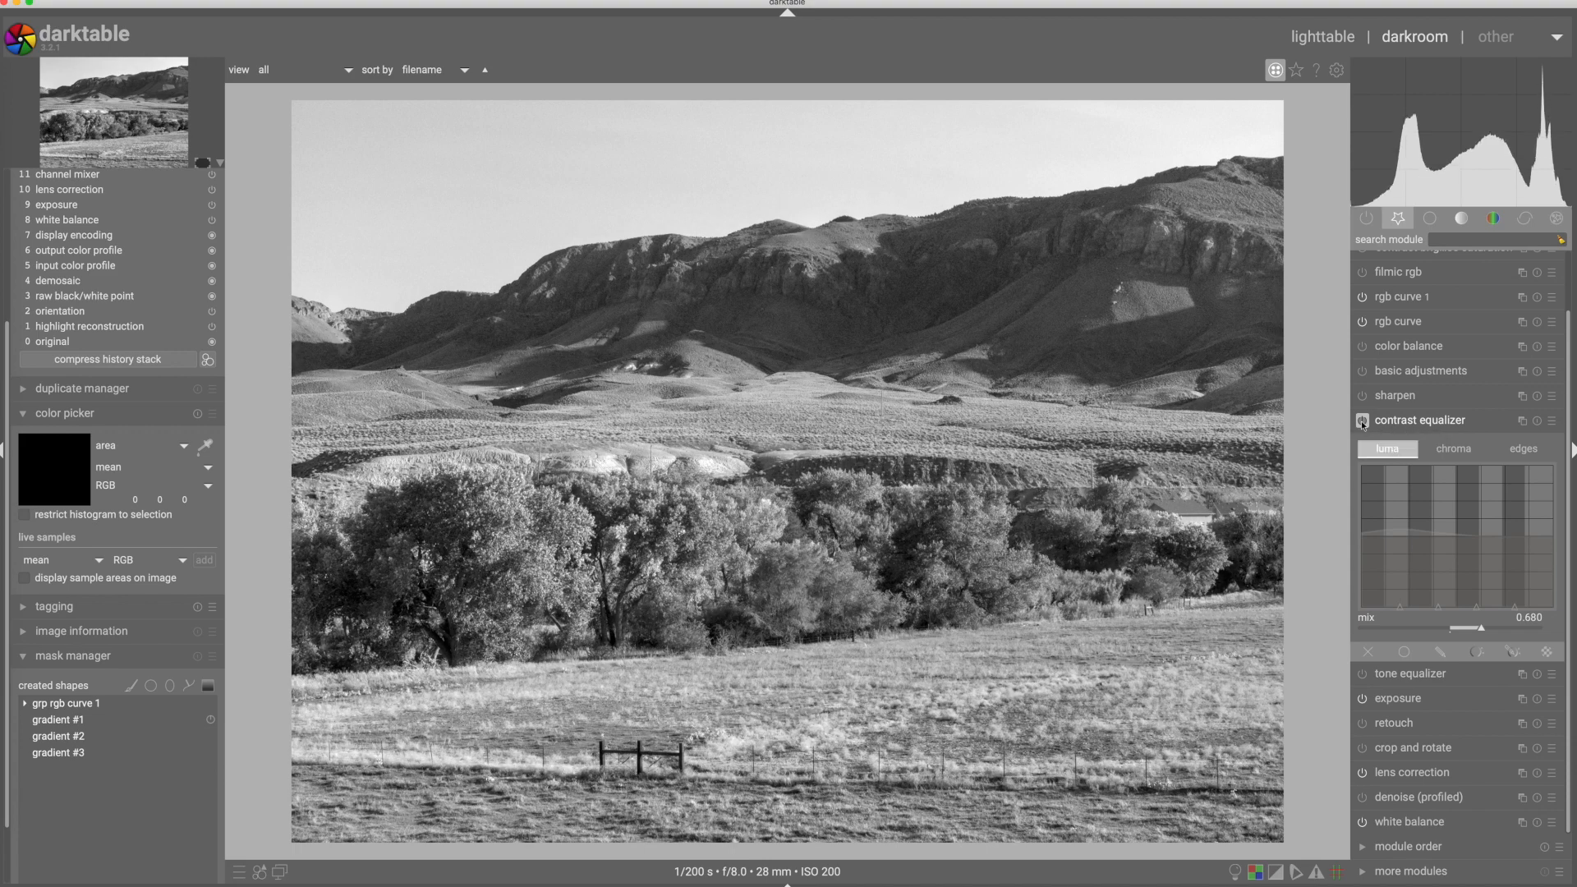
{"action": "left_click", "coordinate": [1362, 423]}
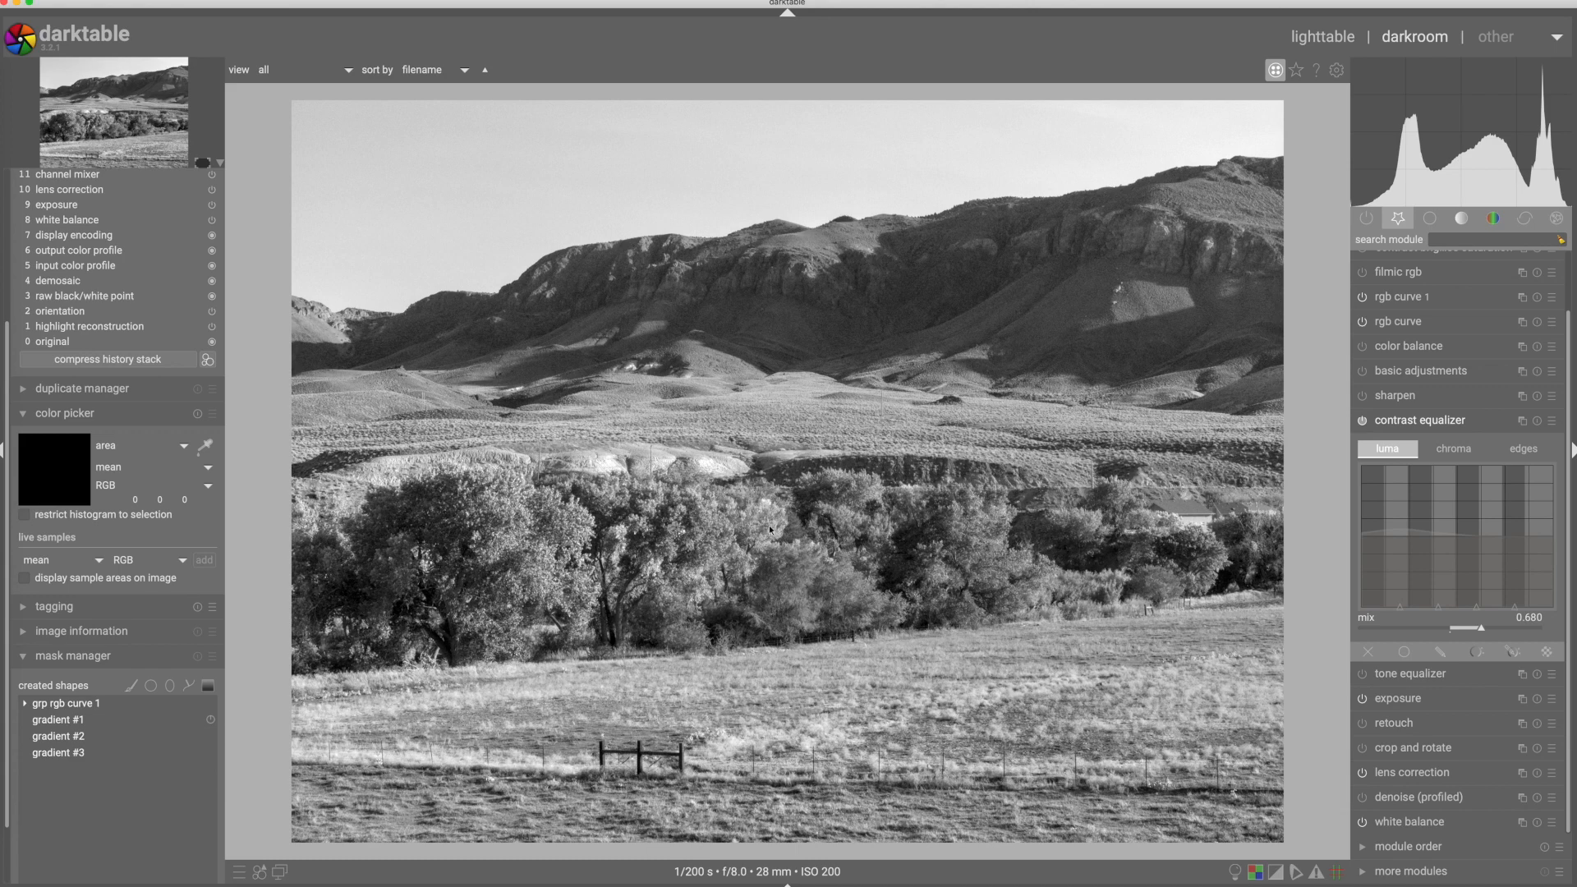
Open the barrel photo _FEW2262.ORF from the October 2020 film roll for editing and turn on lens correction
{"action": "left_click", "coordinate": [1322, 39]}
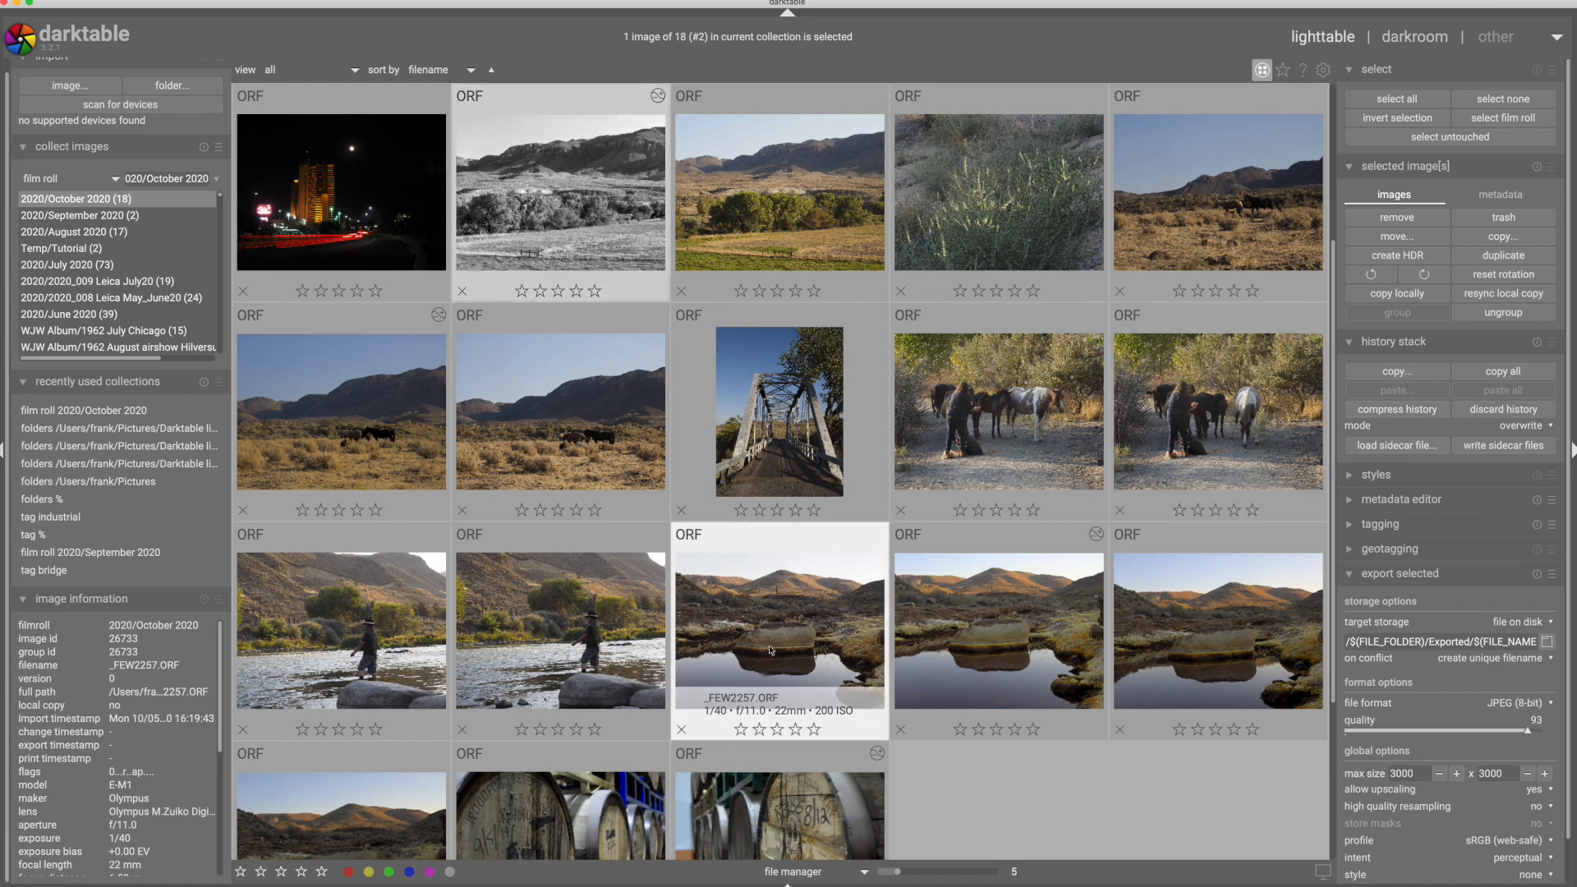
{"action": "scroll", "coordinate": [780, 650], "scroll_direction": "down", "scroll_amount": 1}
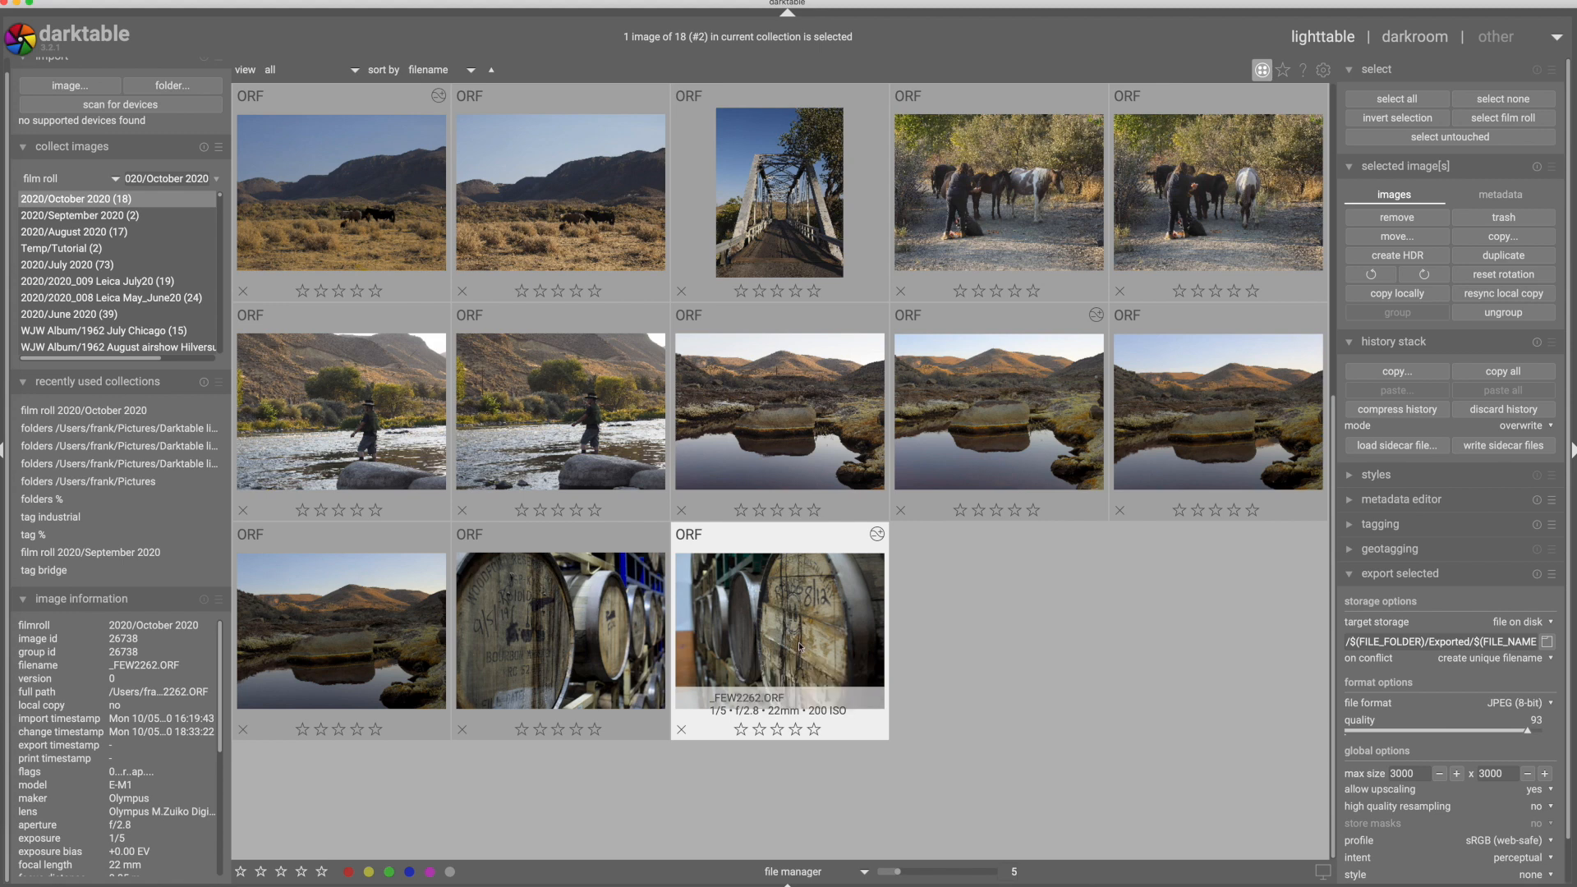
{"action": "double_click", "coordinate": [800, 647]}
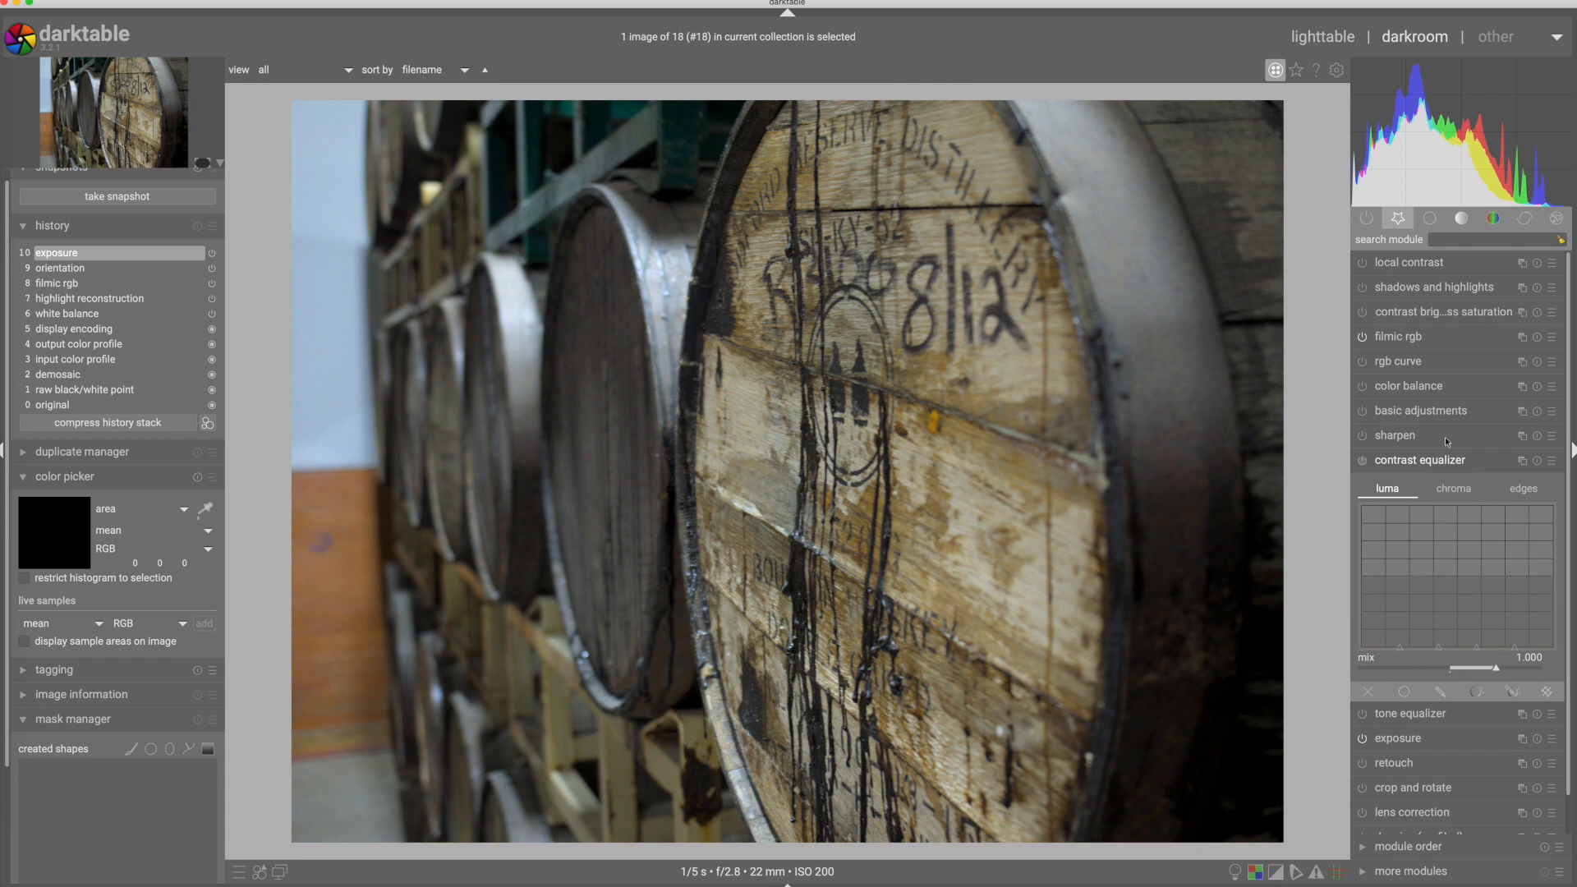
{"action": "left_click", "coordinate": [1420, 460]}
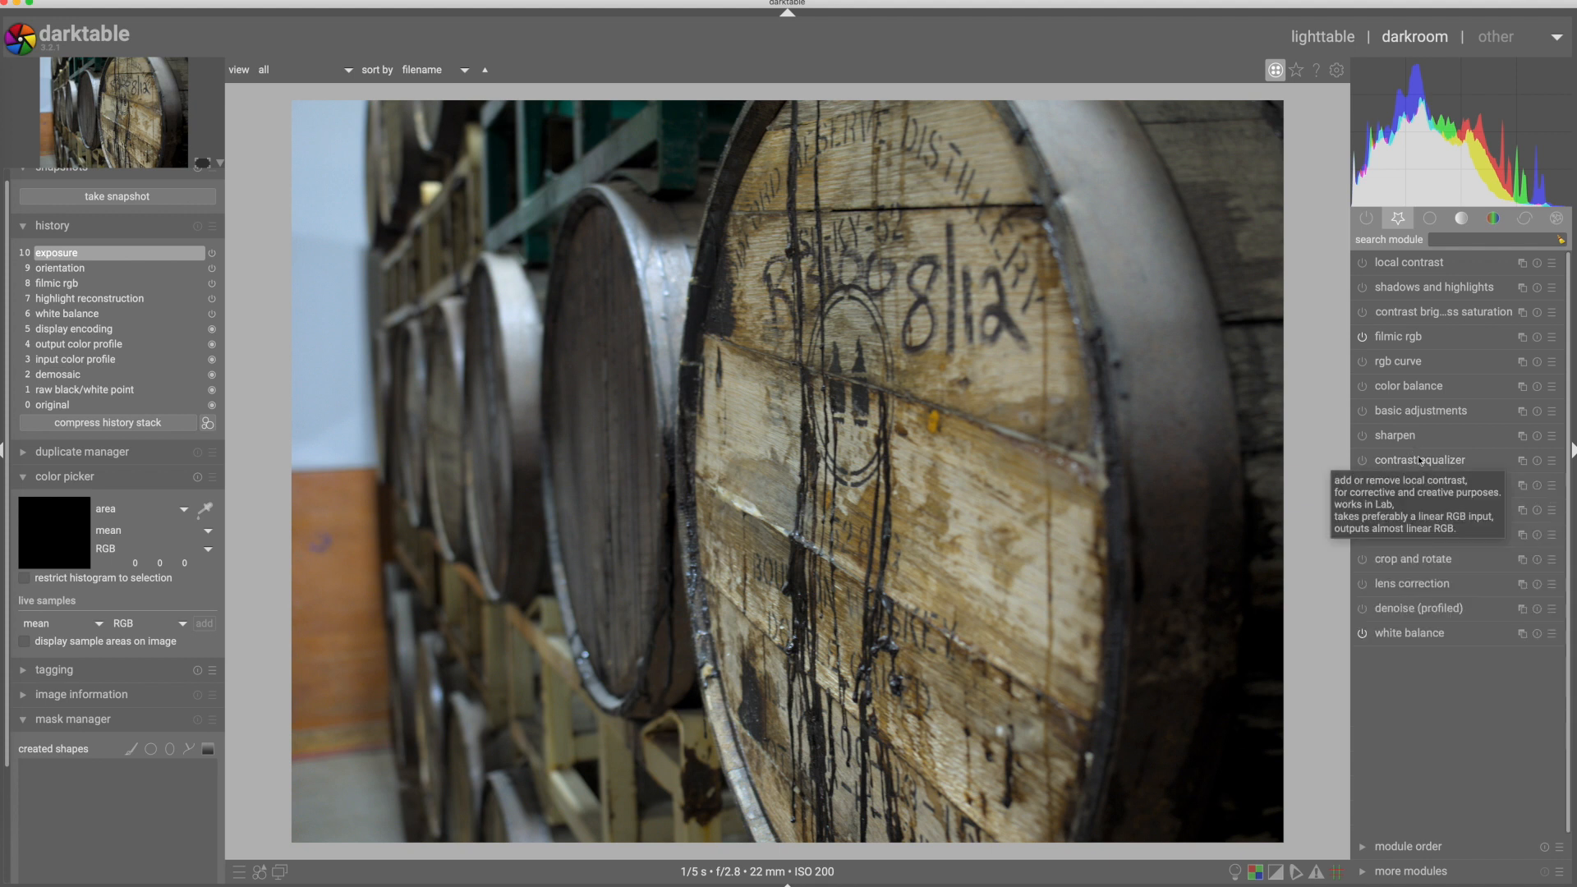
{"action": "left_click", "coordinate": [1362, 587]}
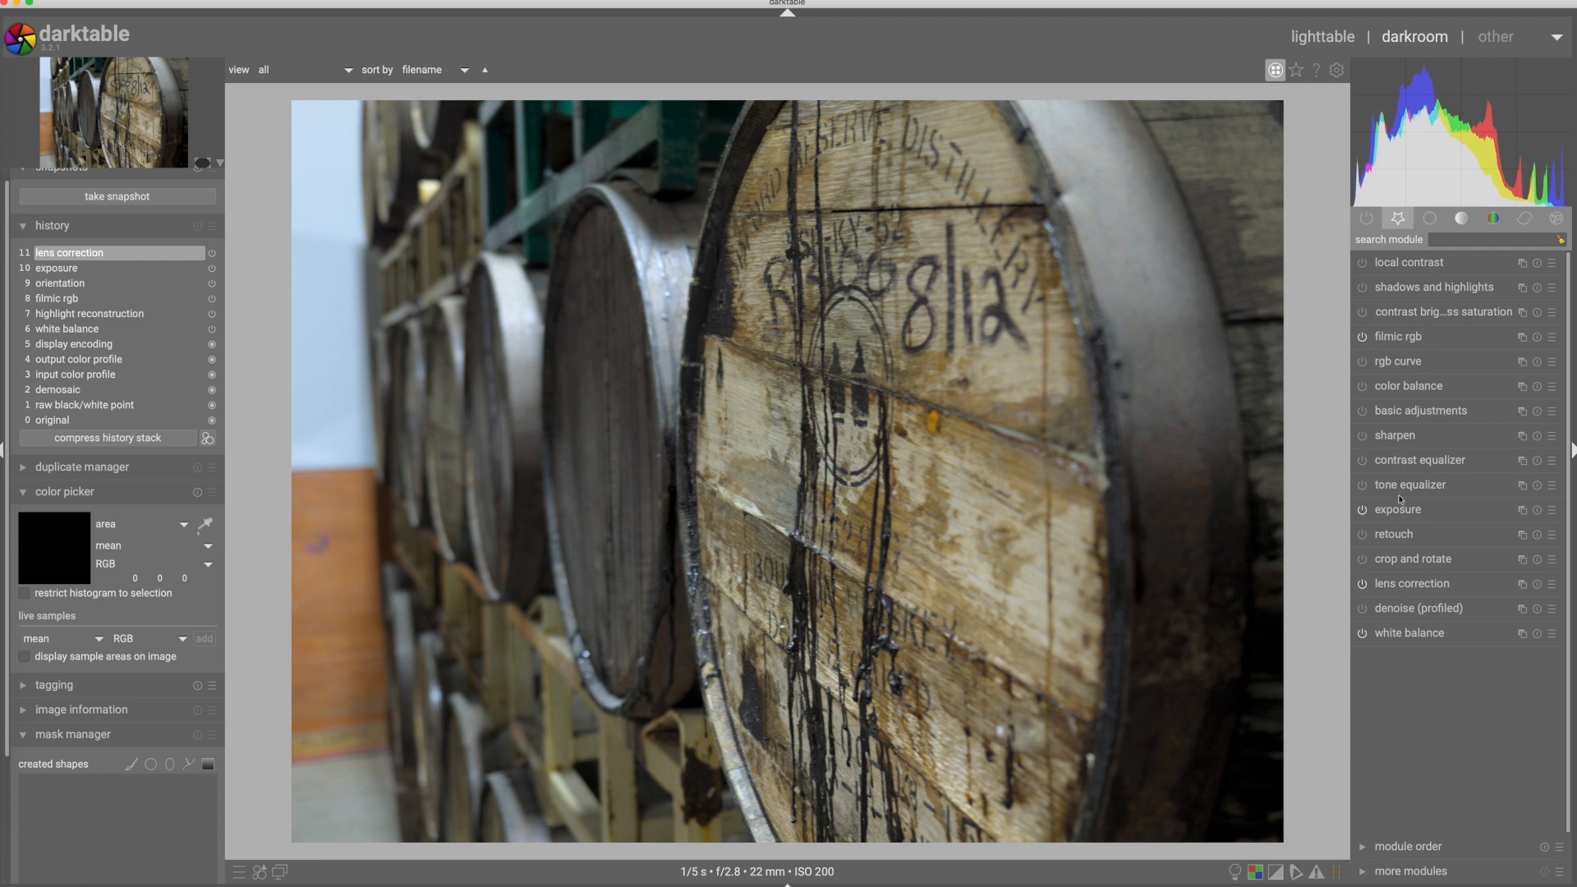
Rotate the barrel photo by -1.25° with the crop and rotate module
{"action": "left_click", "coordinate": [1396, 564]}
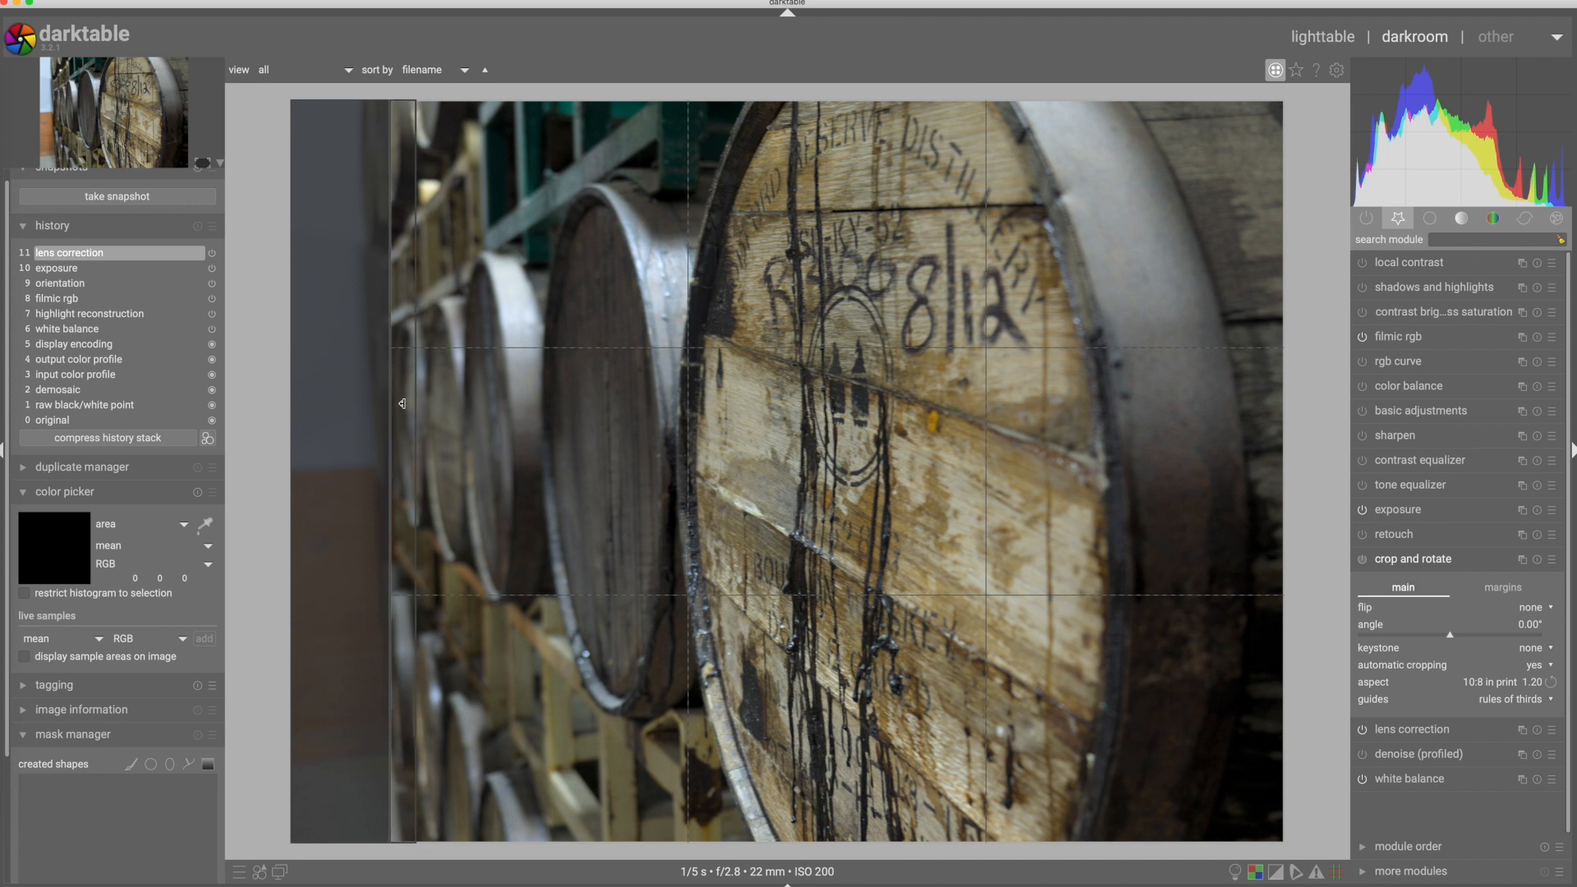
{"action": "left_click", "coordinate": [1397, 560]}
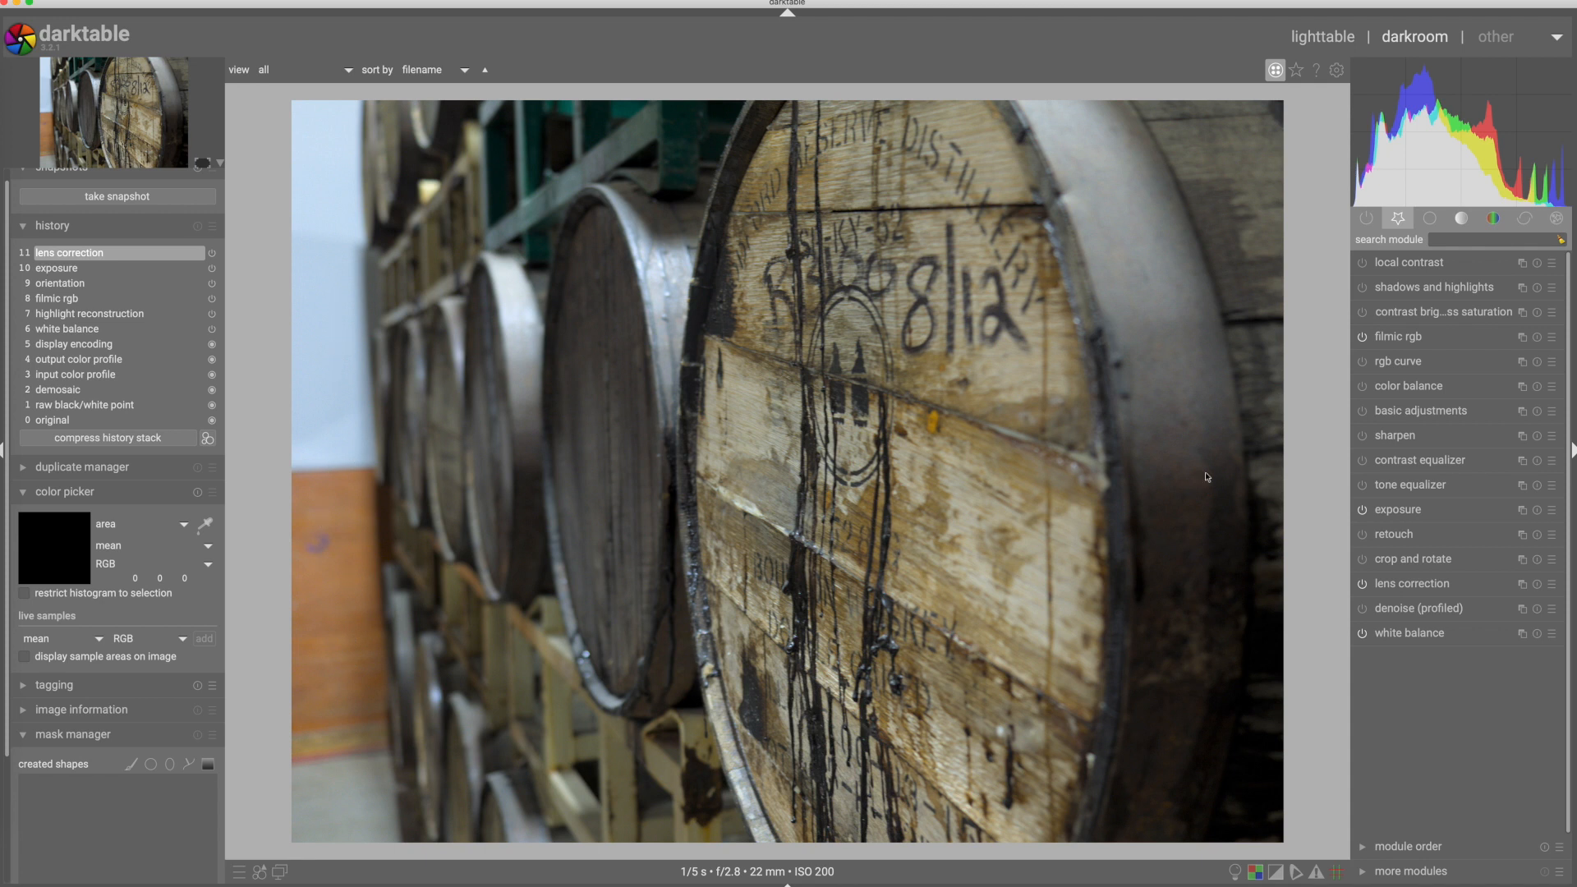
{"action": "left_click", "coordinate": [1399, 562]}
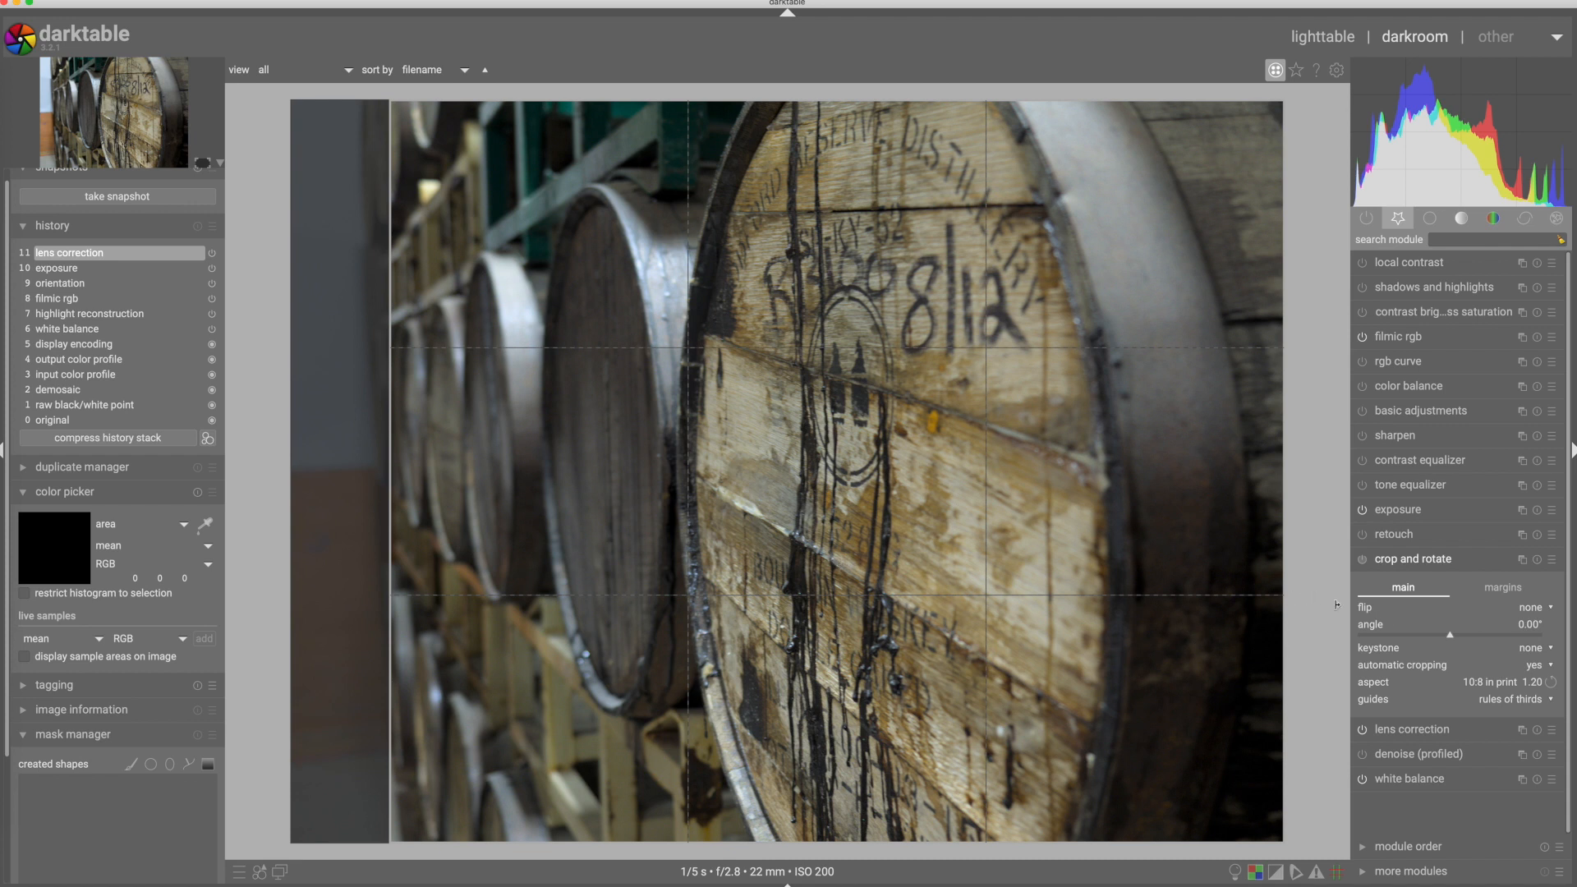
{"action": "scroll", "coordinate": [1422, 635], "scroll_direction": "down", "scroll_amount": 3}
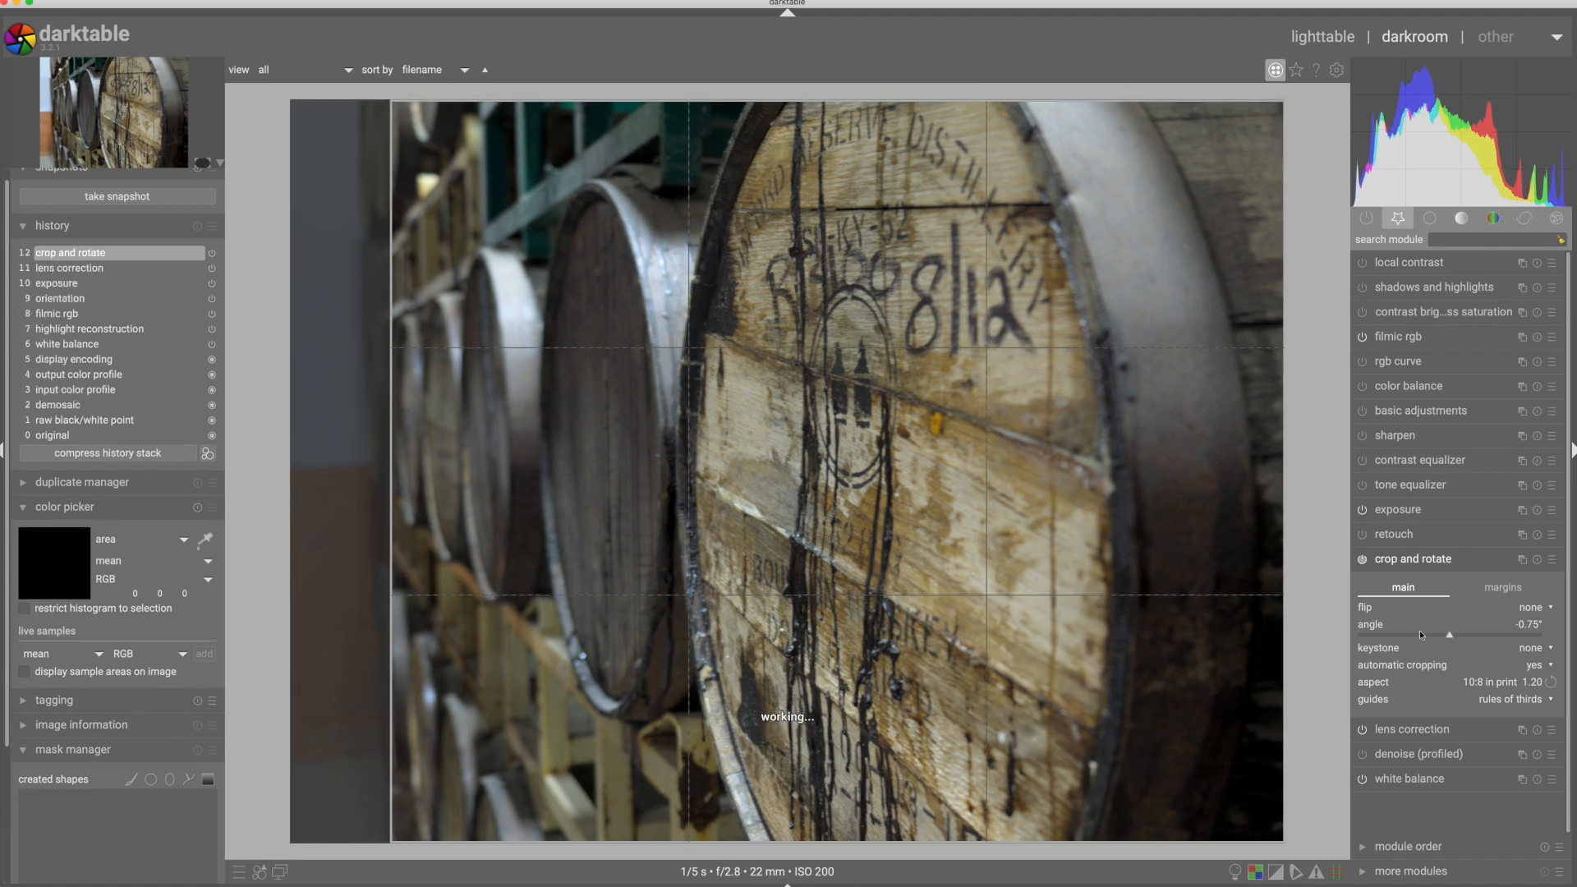
{"action": "scroll", "coordinate": [1422, 635], "scroll_direction": "down", "scroll_amount": 1}
{"action": "scroll", "coordinate": [1423, 635], "scroll_direction": "down", "scroll_amount": 1}
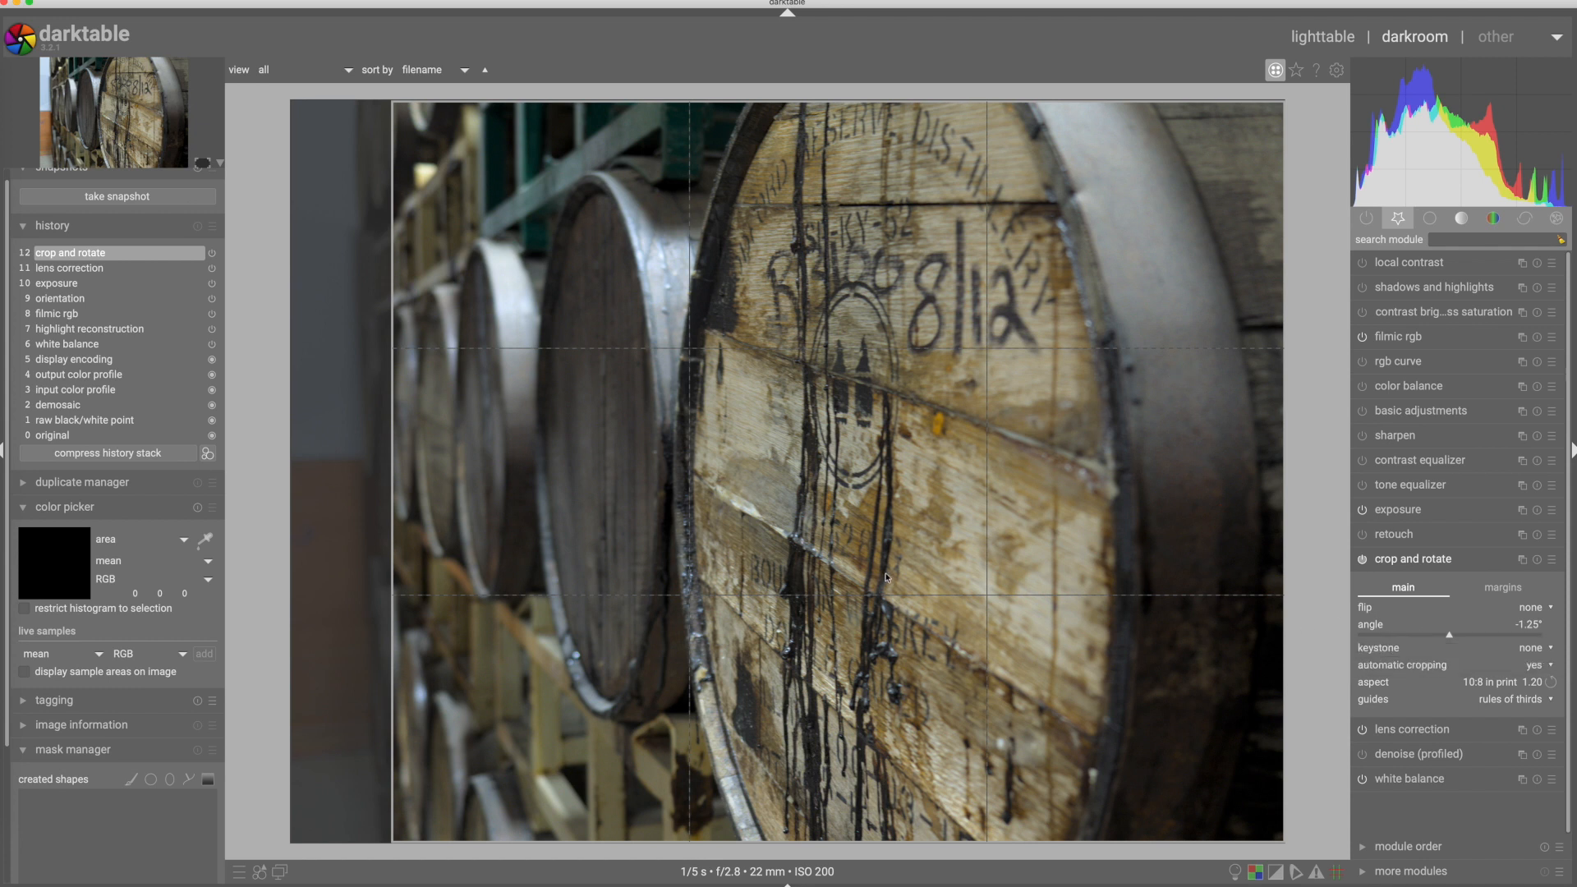
Shift the 10:8 crop area toward the row of smaller barrels and apply the crop
{"action": "left_click_drag", "start_coordinate": [868, 562], "coordinate": [840, 560]}
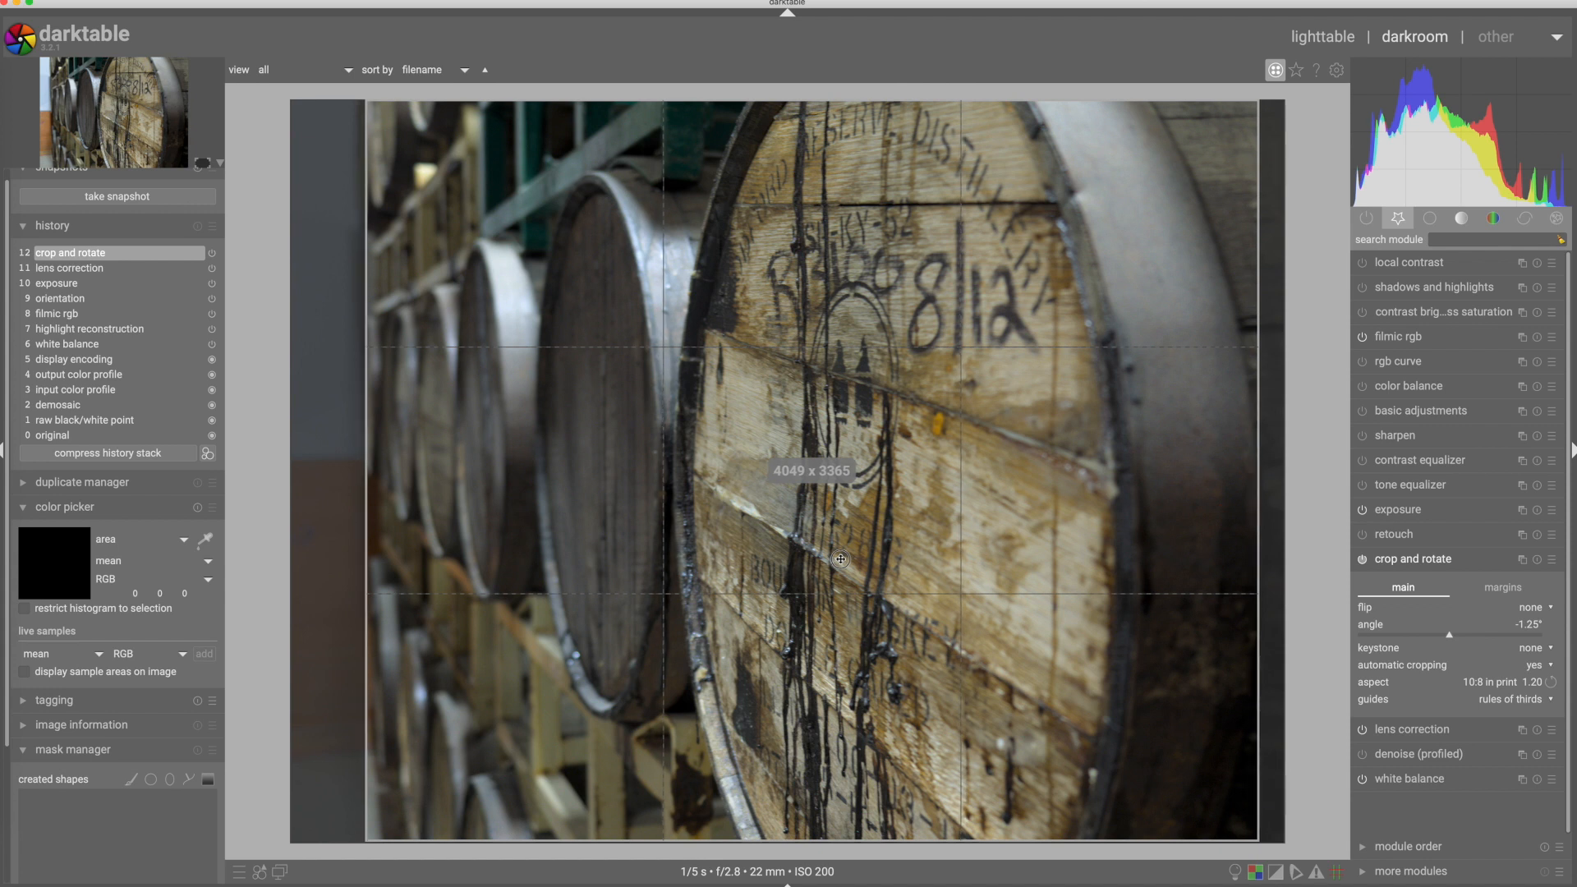
{"action": "left_click_drag", "start_coordinate": [840, 559], "coordinate": [840, 559]}
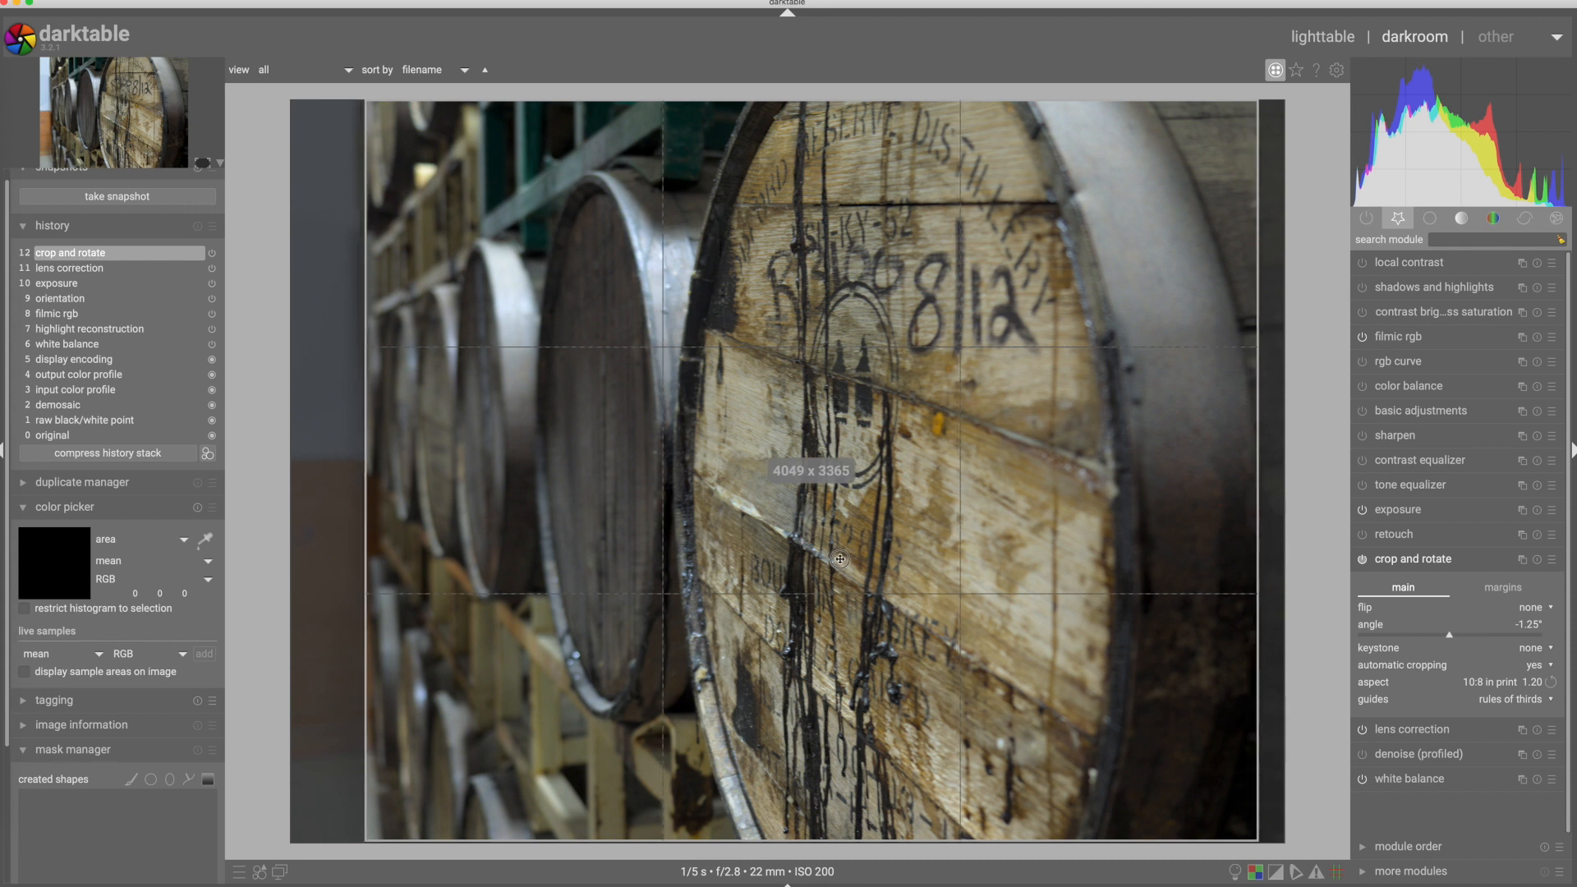
{"action": "left_click", "coordinate": [1430, 565]}
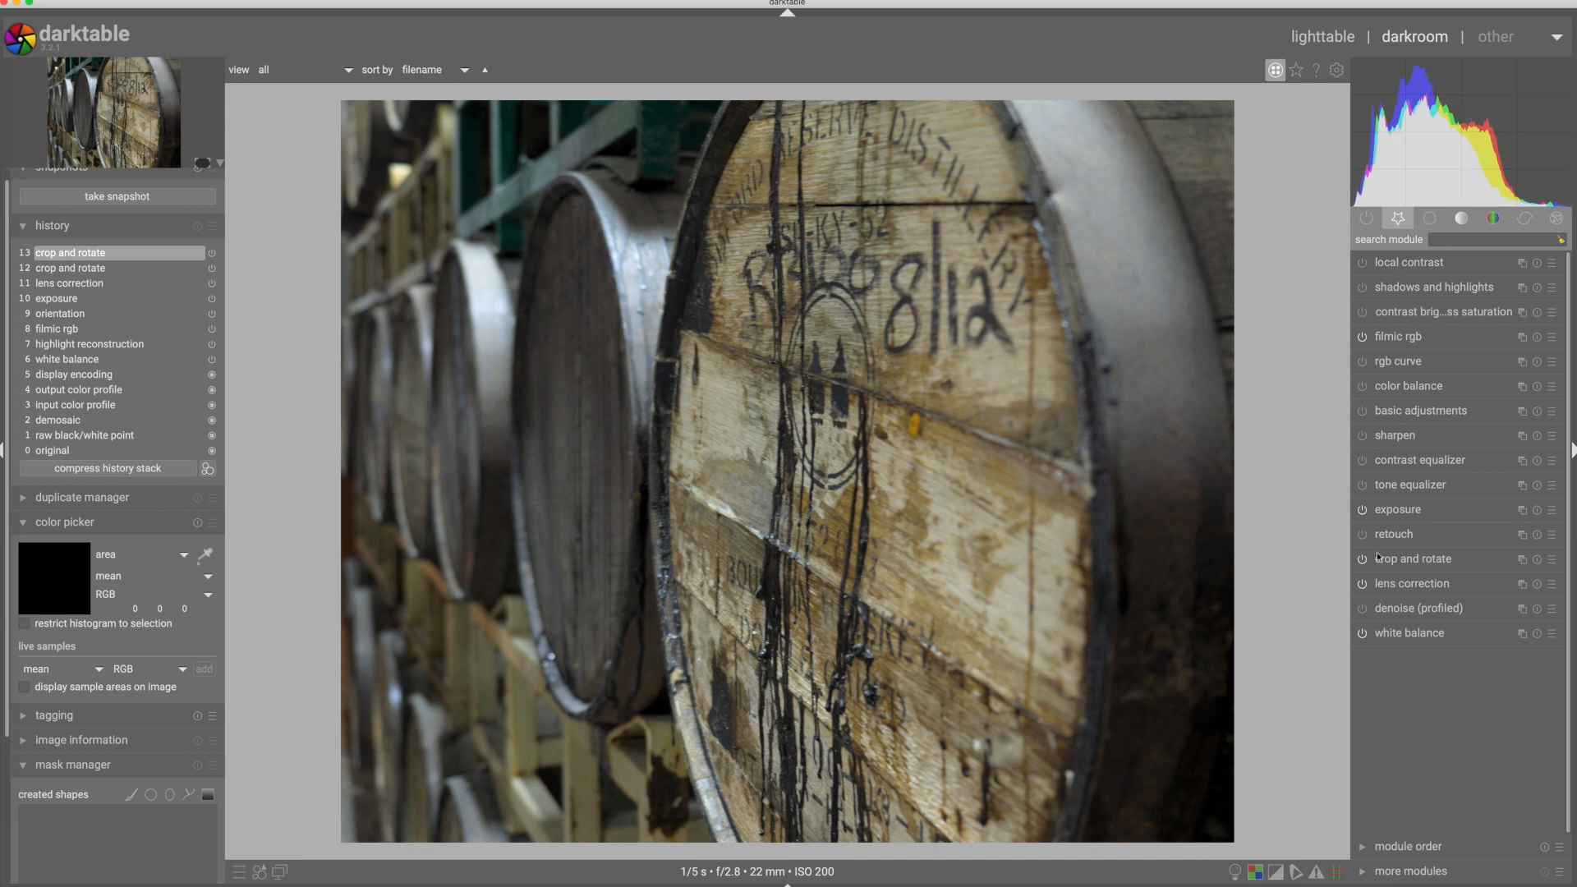
Compare the photo without and with the exposure module, leaving the module on
{"action": "left_click", "coordinate": [1401, 513]}
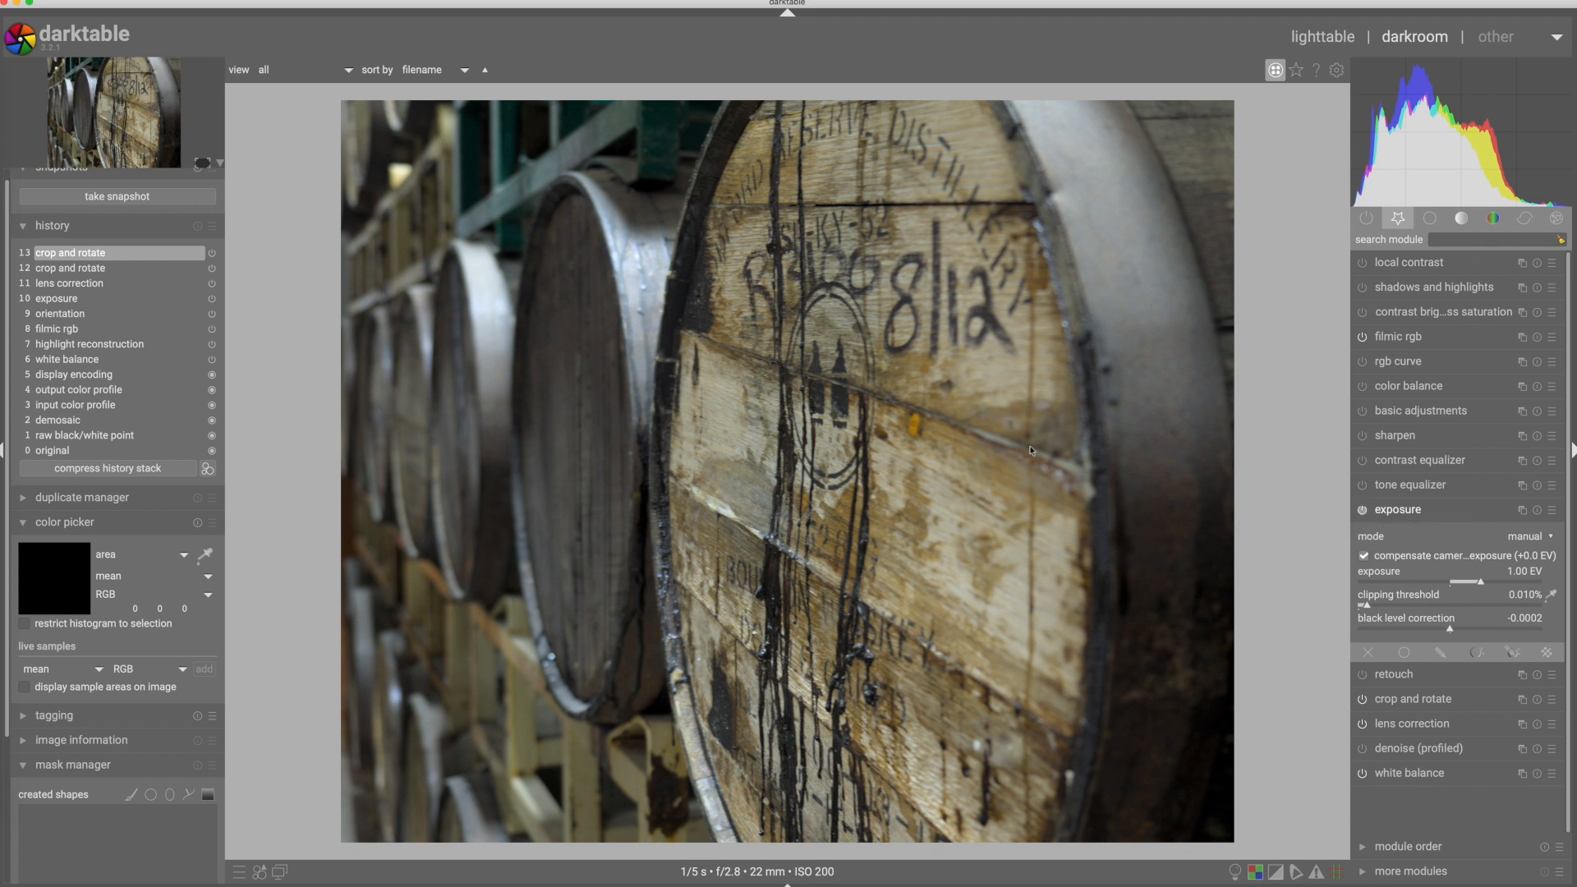
{"action": "left_click", "coordinate": [1501, 554]}
{"action": "left_click", "coordinate": [1362, 510]}
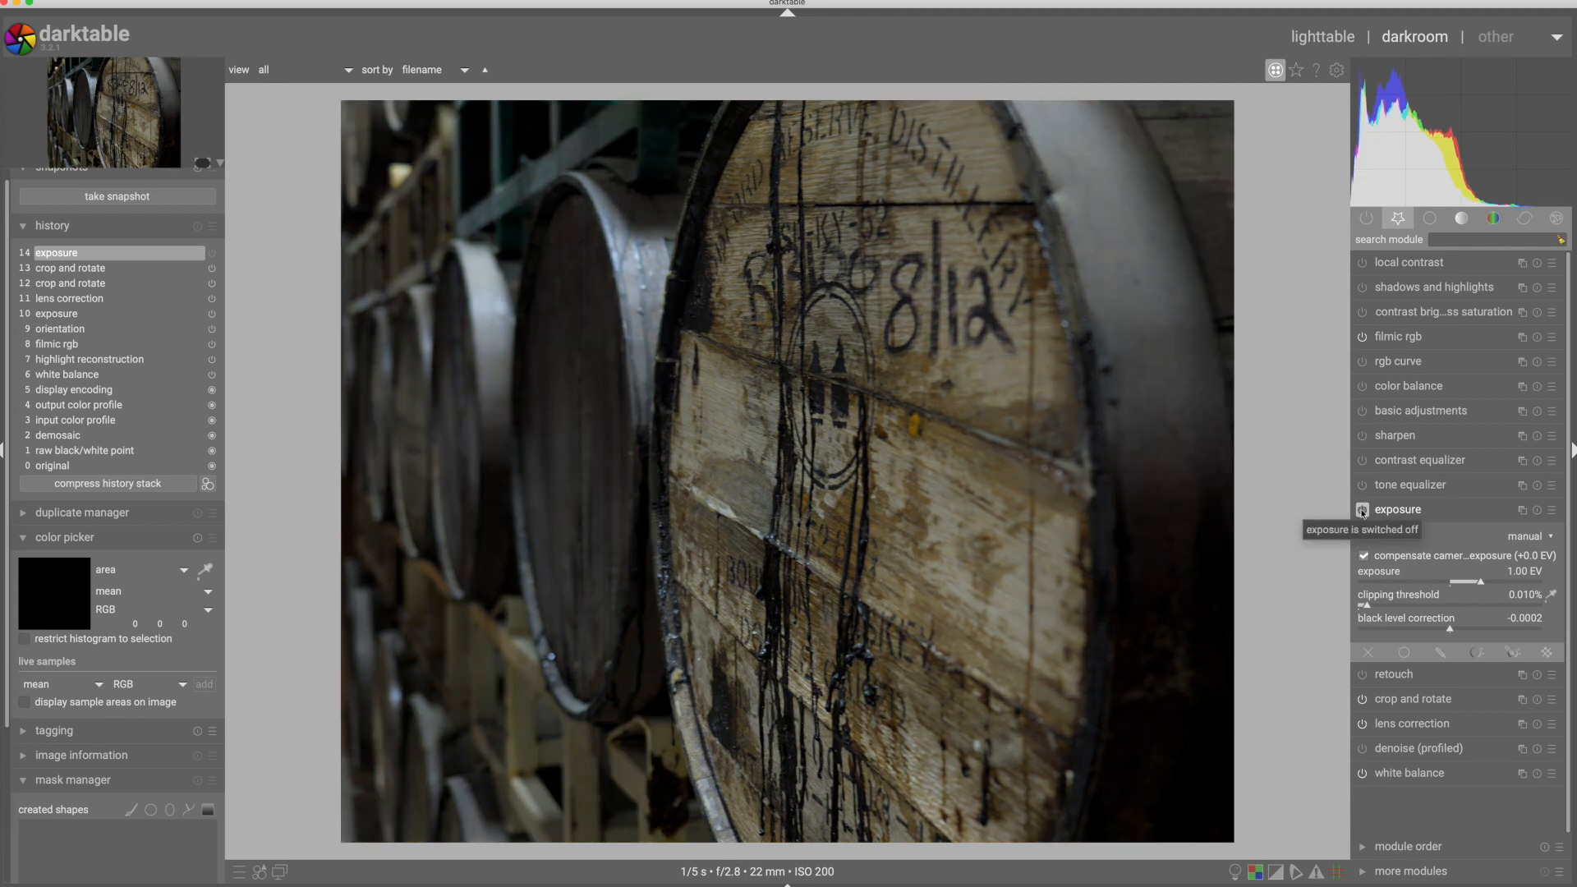
{"action": "left_click", "coordinate": [1362, 510]}
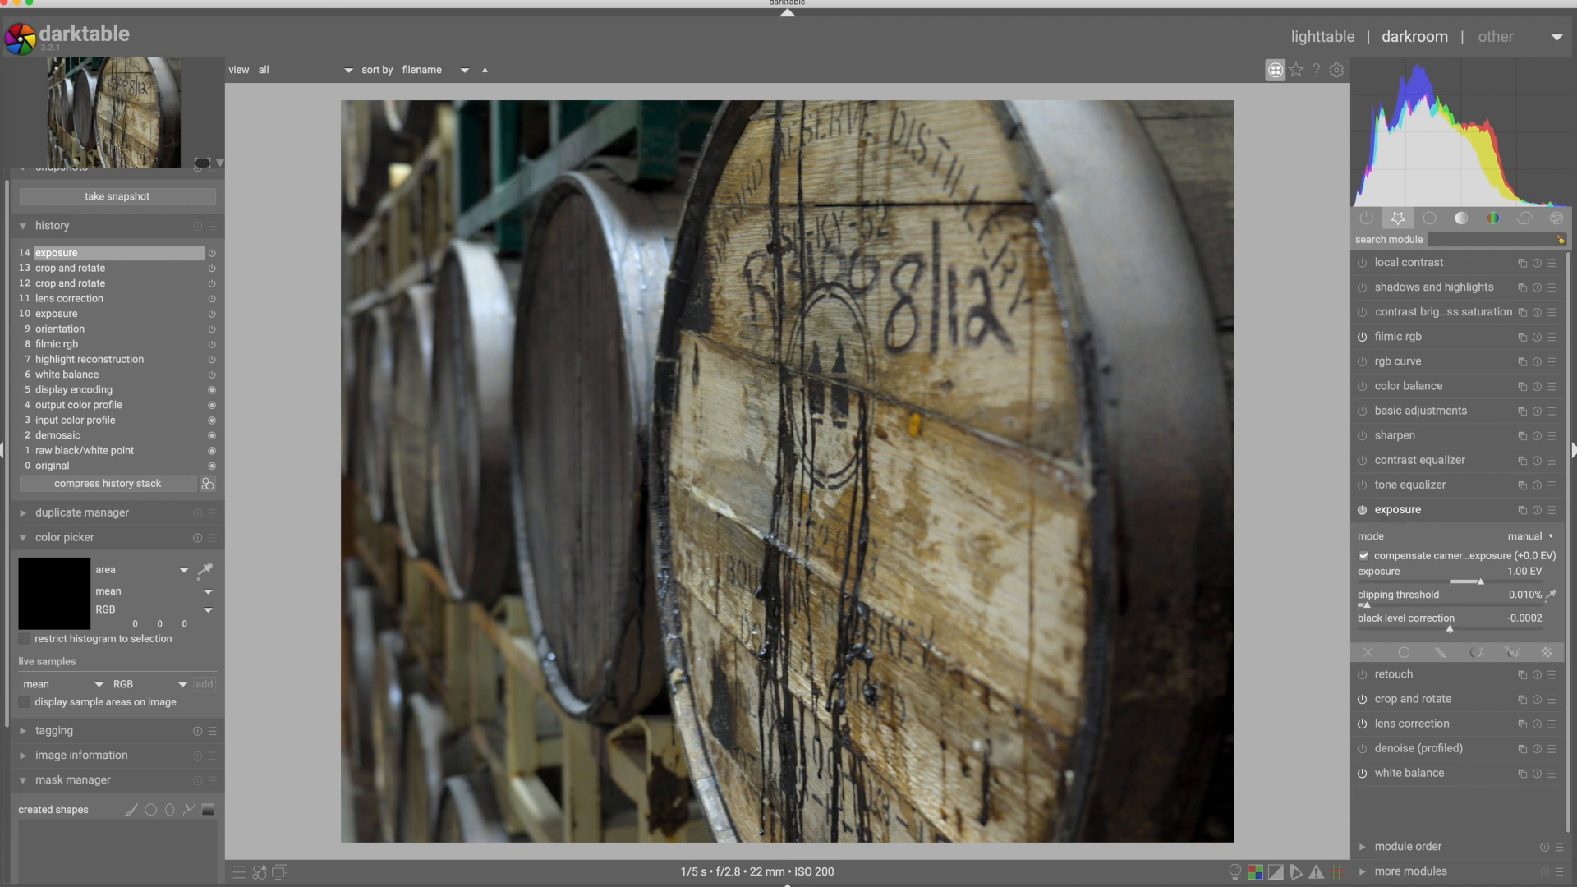
{"action": "left_click", "coordinate": [1394, 511]}
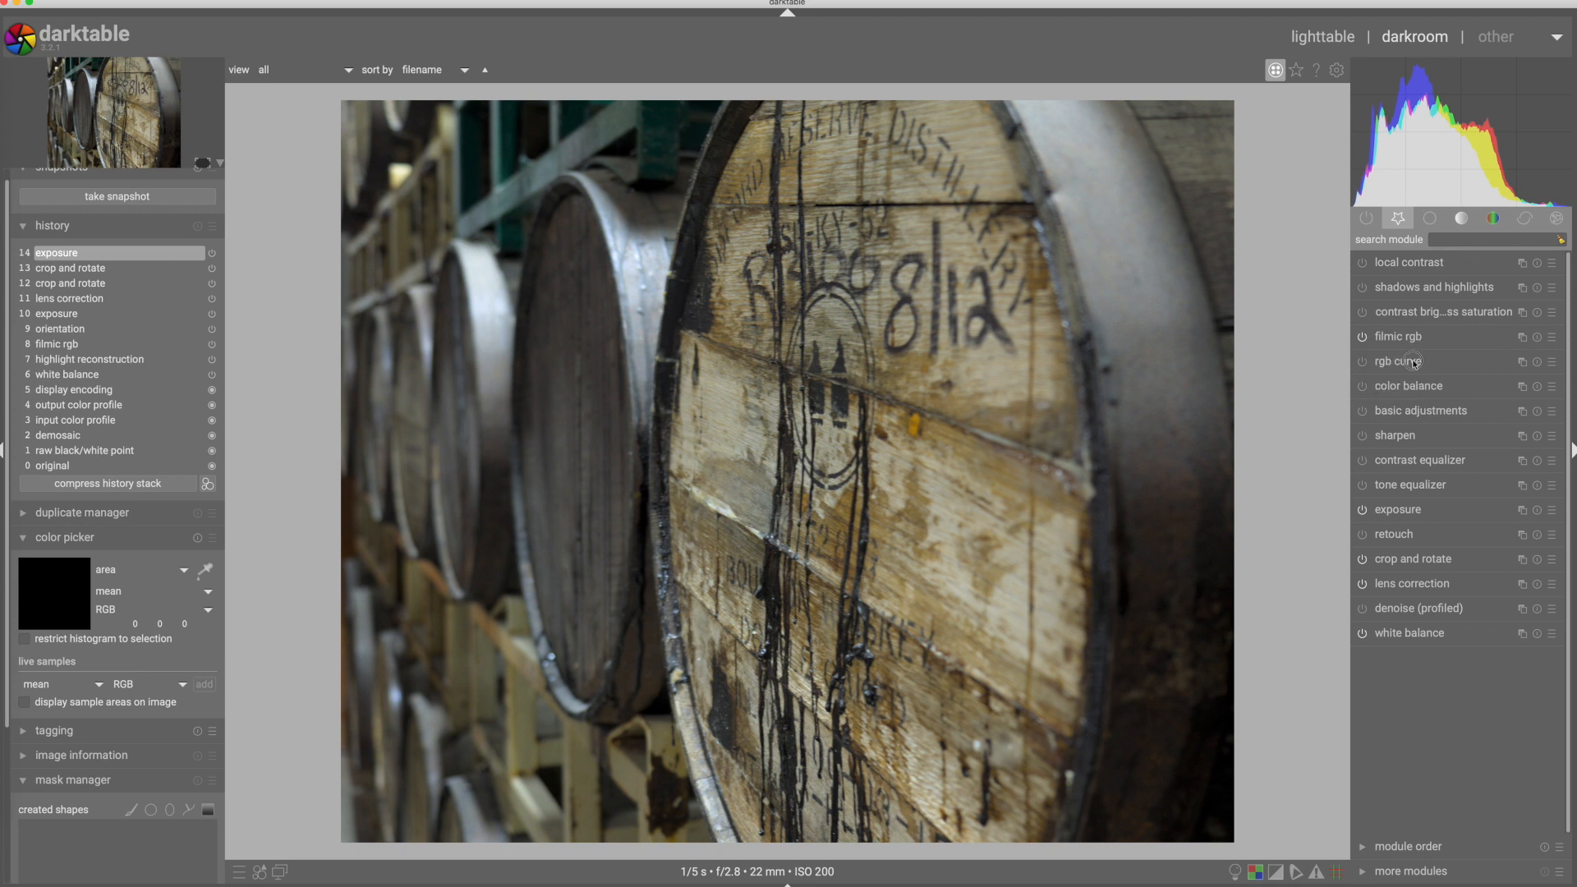
Turn on the rgb curve, pull the shadows down to about 32.7 / 20.4 and raise the midtones slightly
{"action": "left_click", "coordinate": [1415, 364]}
{"action": "left_click", "coordinate": [1360, 262]}
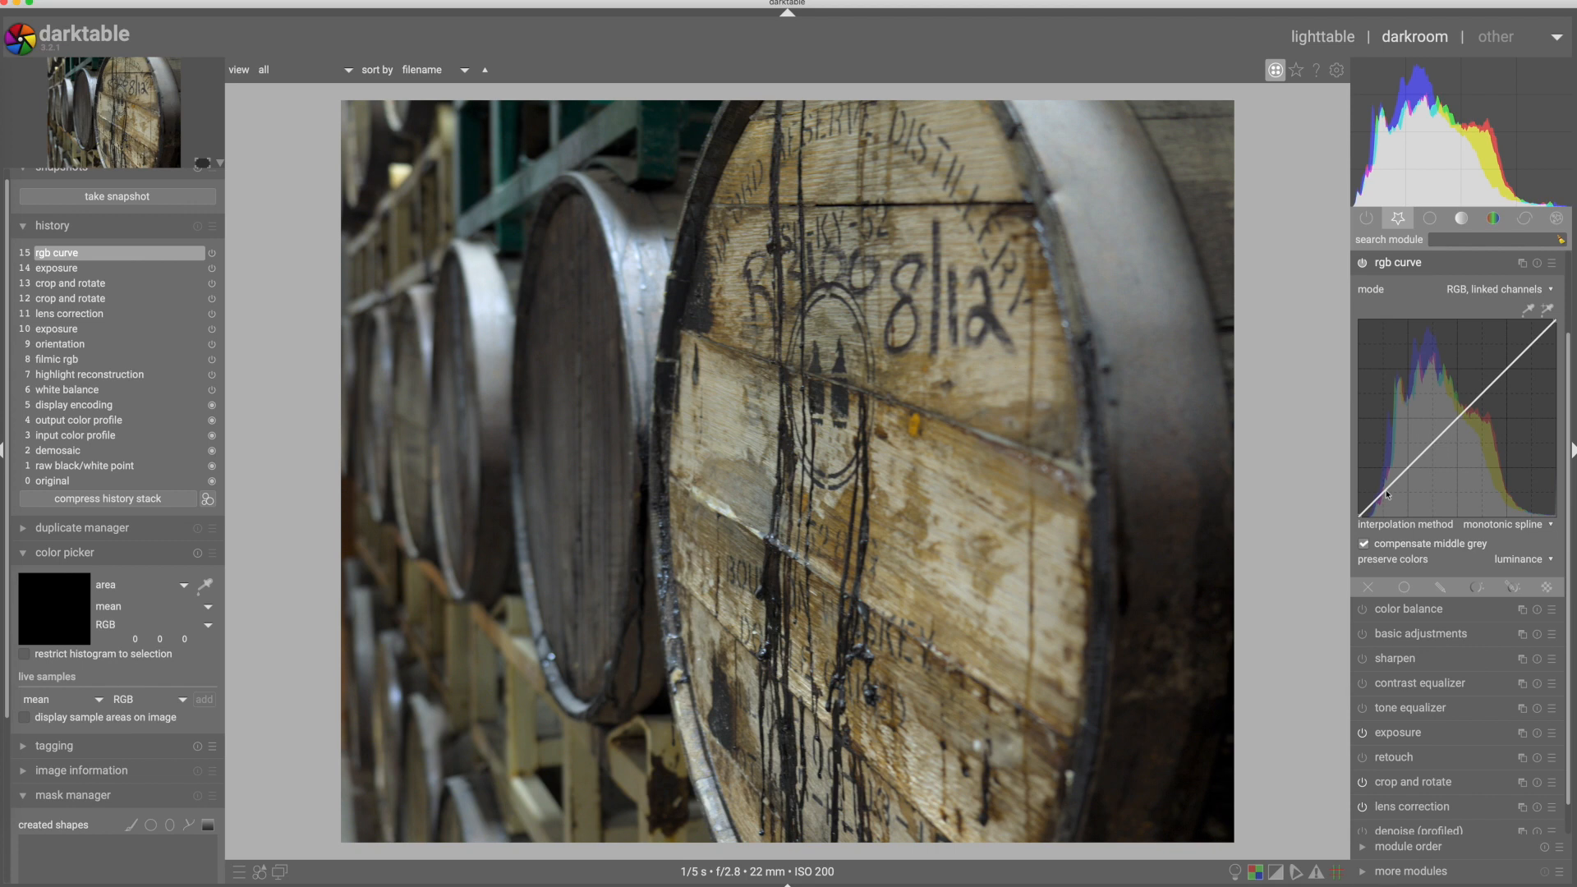
{"action": "left_click_drag", "start_coordinate": [1386, 495], "coordinate": [1384, 499]}
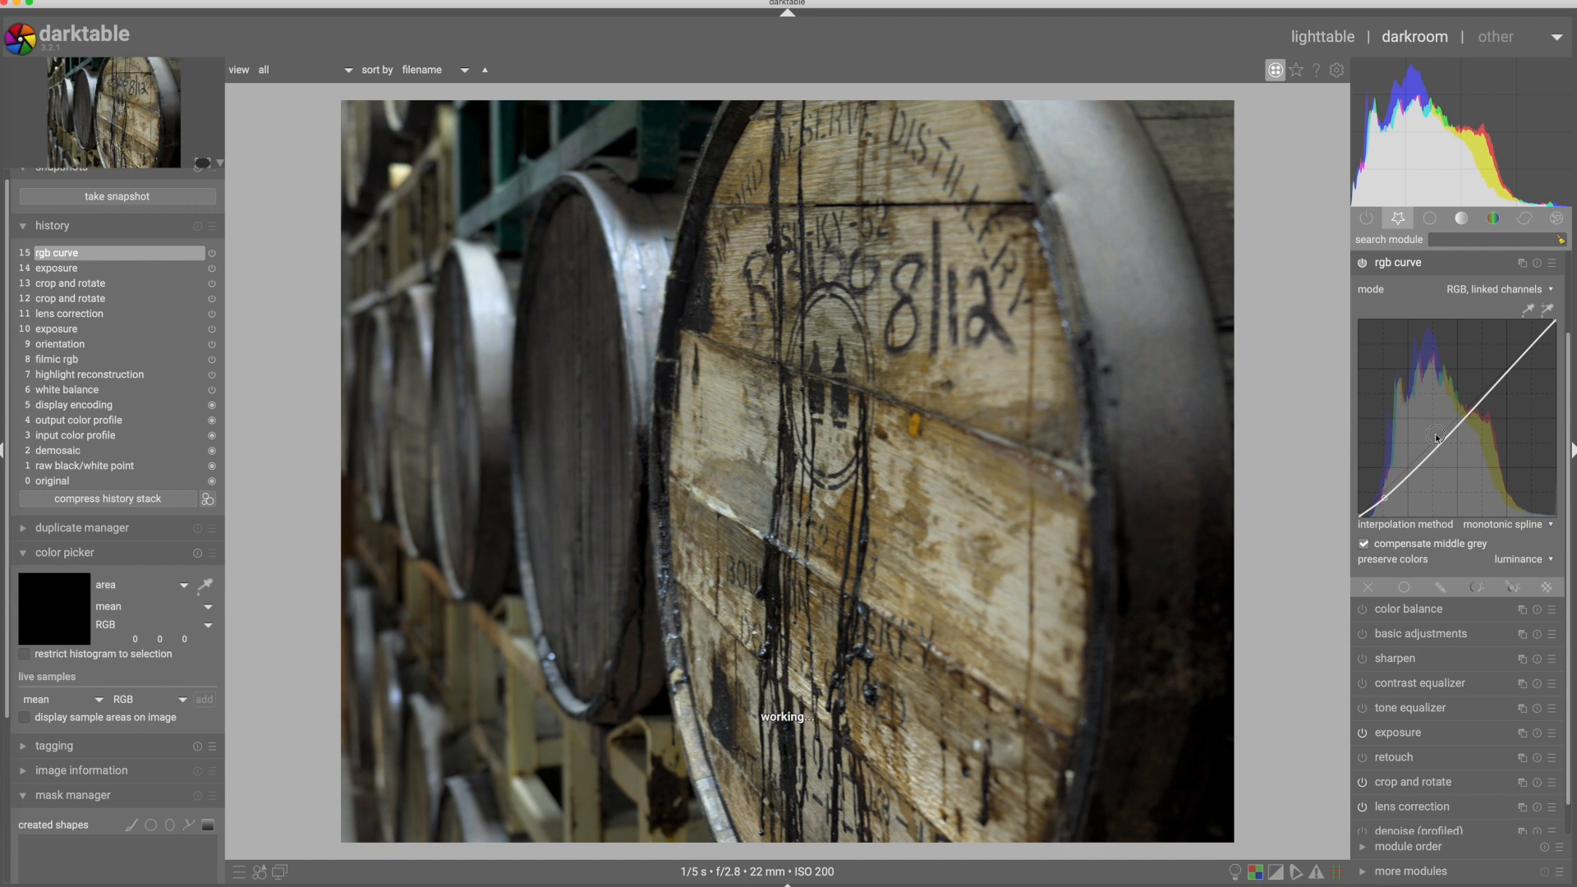
{"action": "left_click_drag", "start_coordinate": [1436, 442], "coordinate": [1436, 436]}
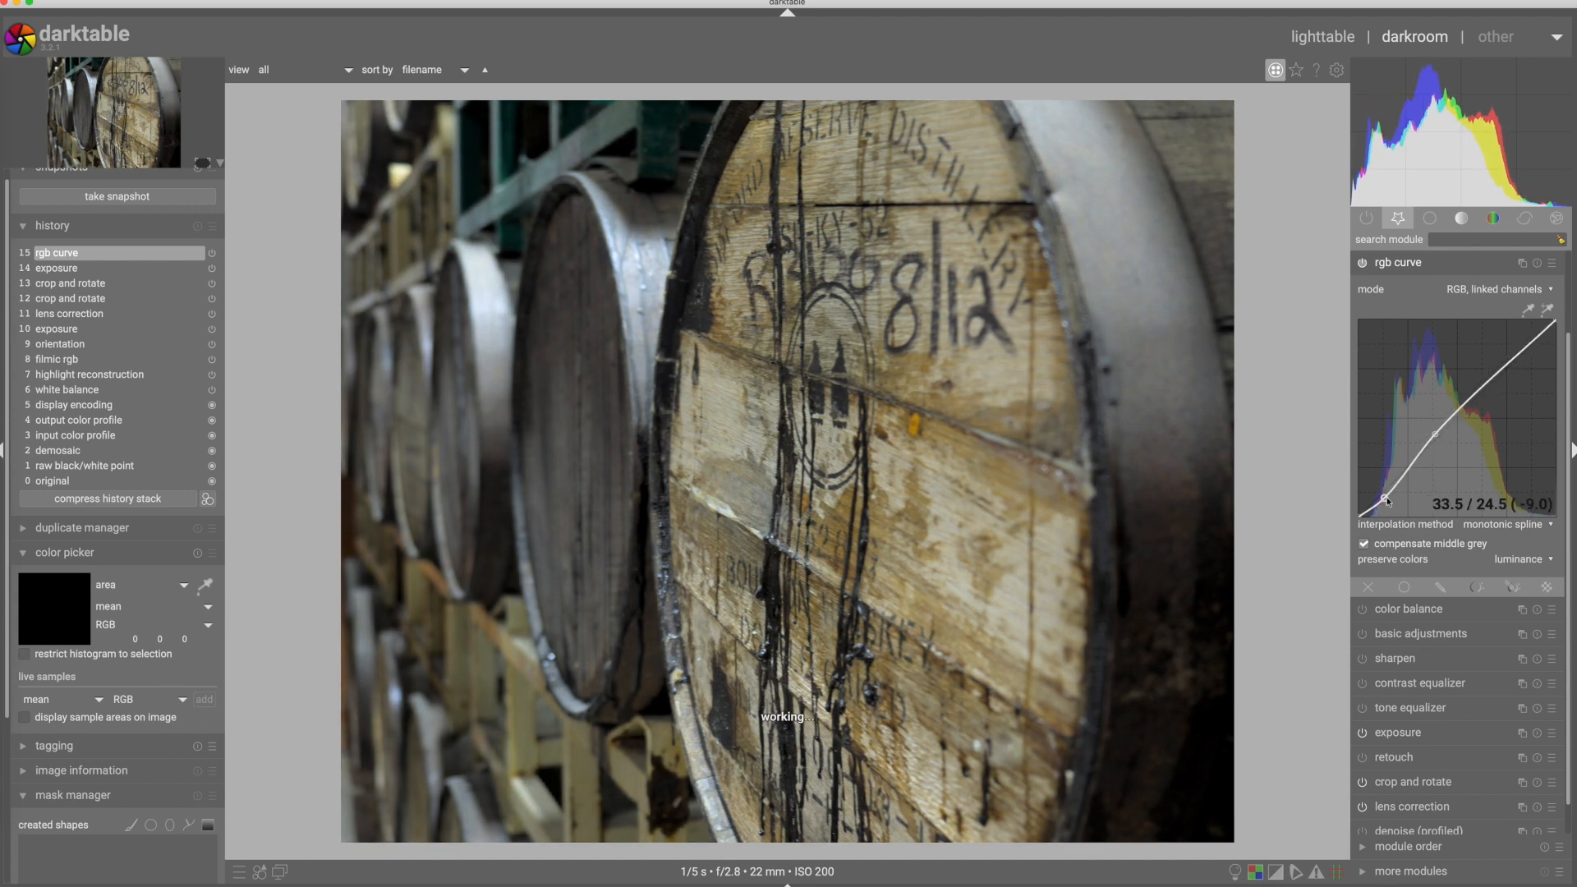
{"action": "left_click_drag", "start_coordinate": [1387, 502], "coordinate": [1385, 504]}
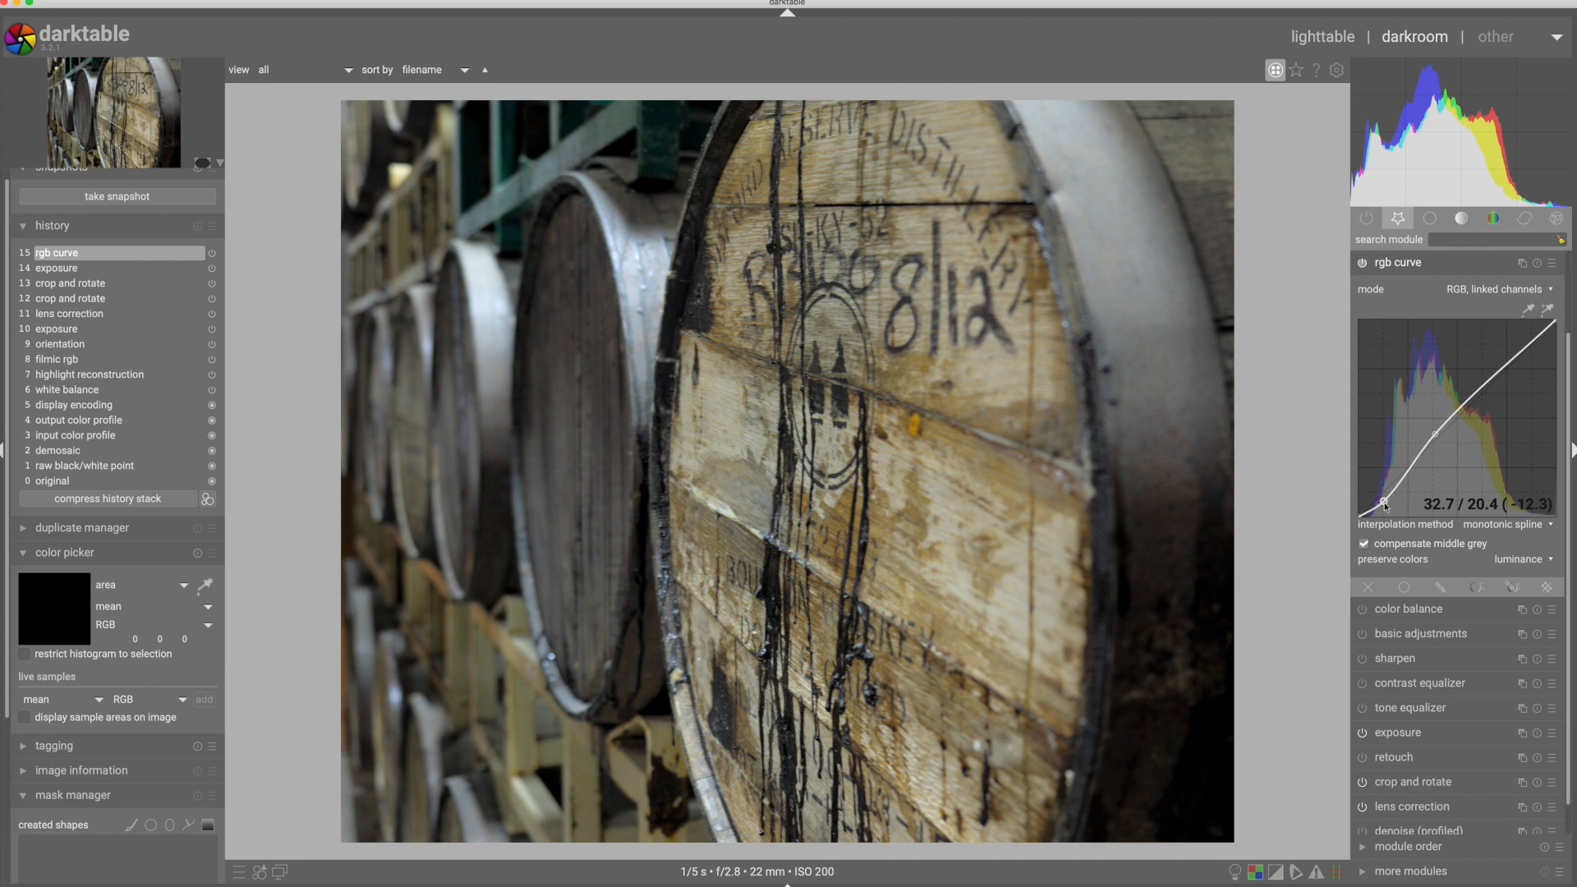
{"action": "left_click", "coordinate": [1407, 265]}
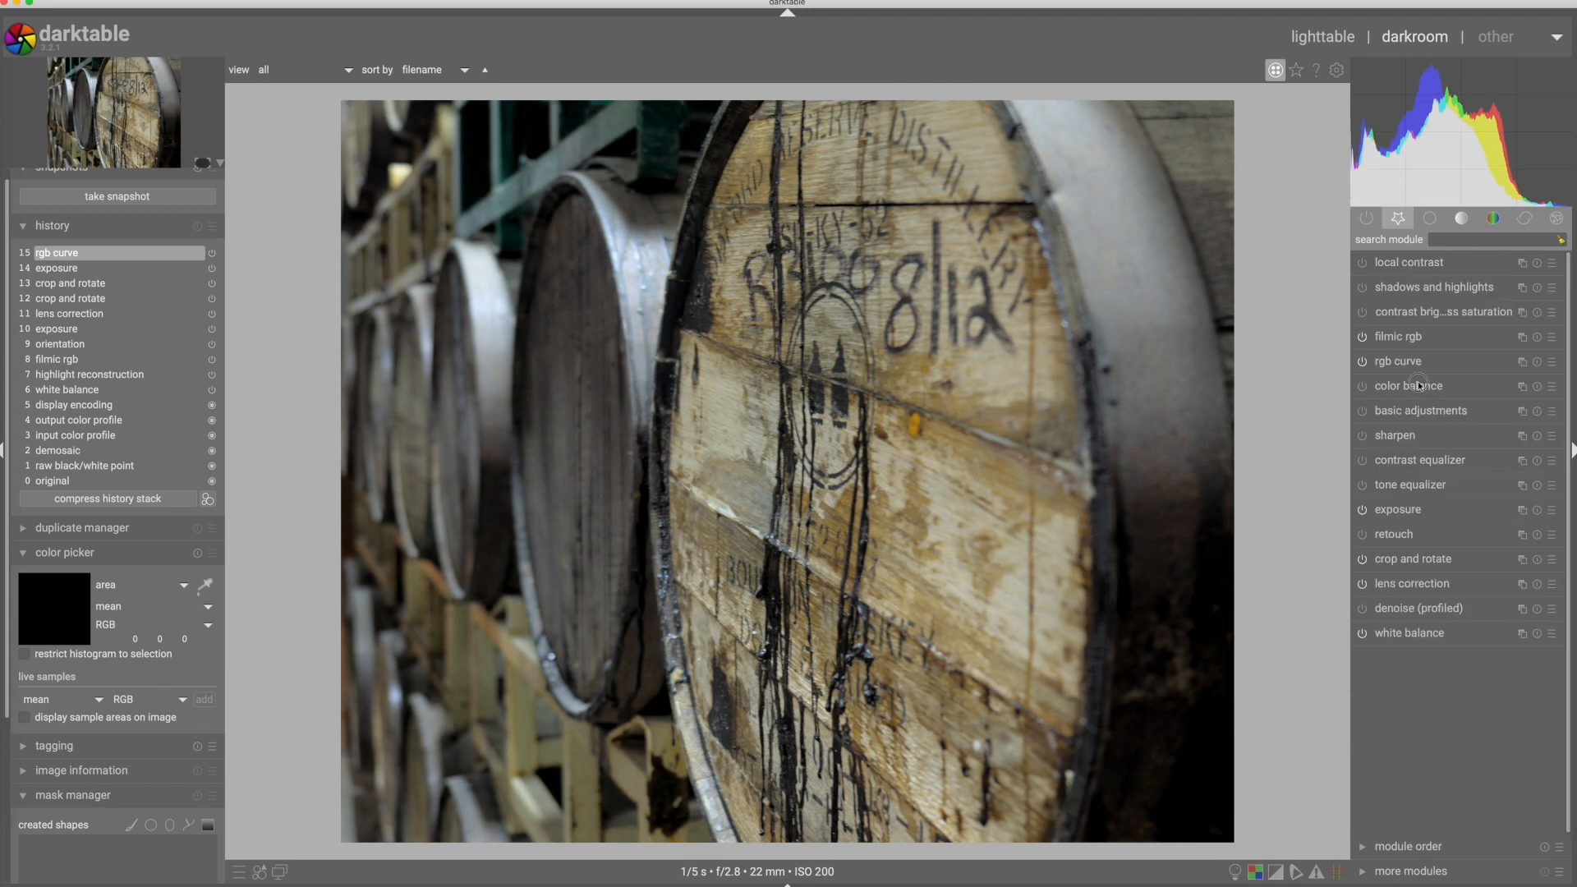
Try stronger output saturation in color balance, then reduce it to slightly below 100 % to mute the colors
{"action": "left_click", "coordinate": [1420, 384]}
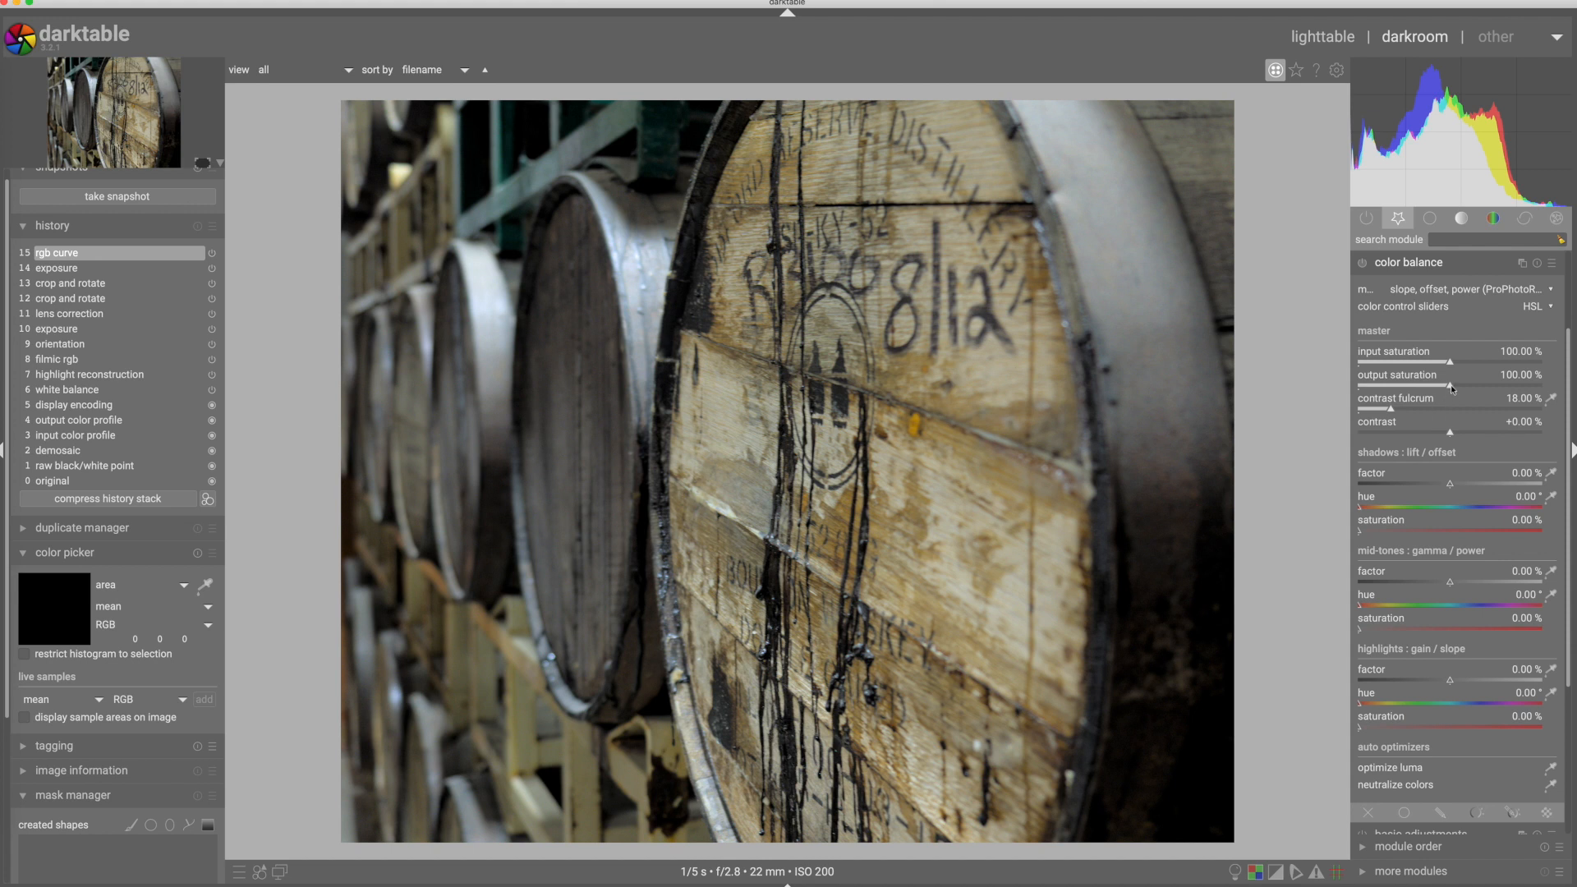
{"action": "left_click_drag", "start_coordinate": [1456, 387], "coordinate": [1462, 388]}
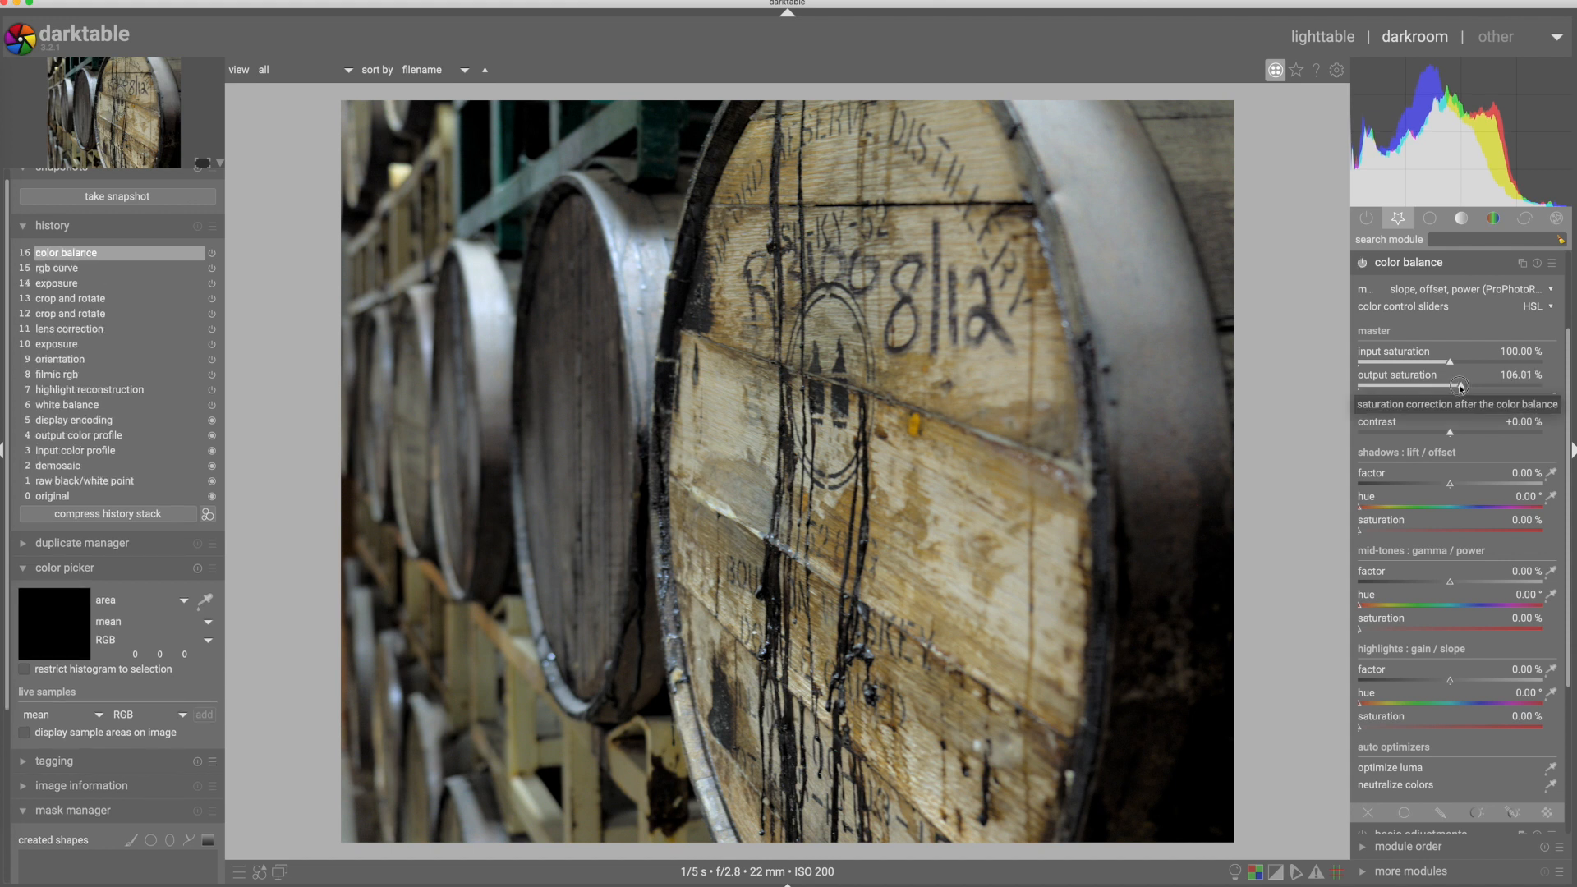
{"action": "left_click_drag", "start_coordinate": [1461, 388], "coordinate": [1476, 386]}
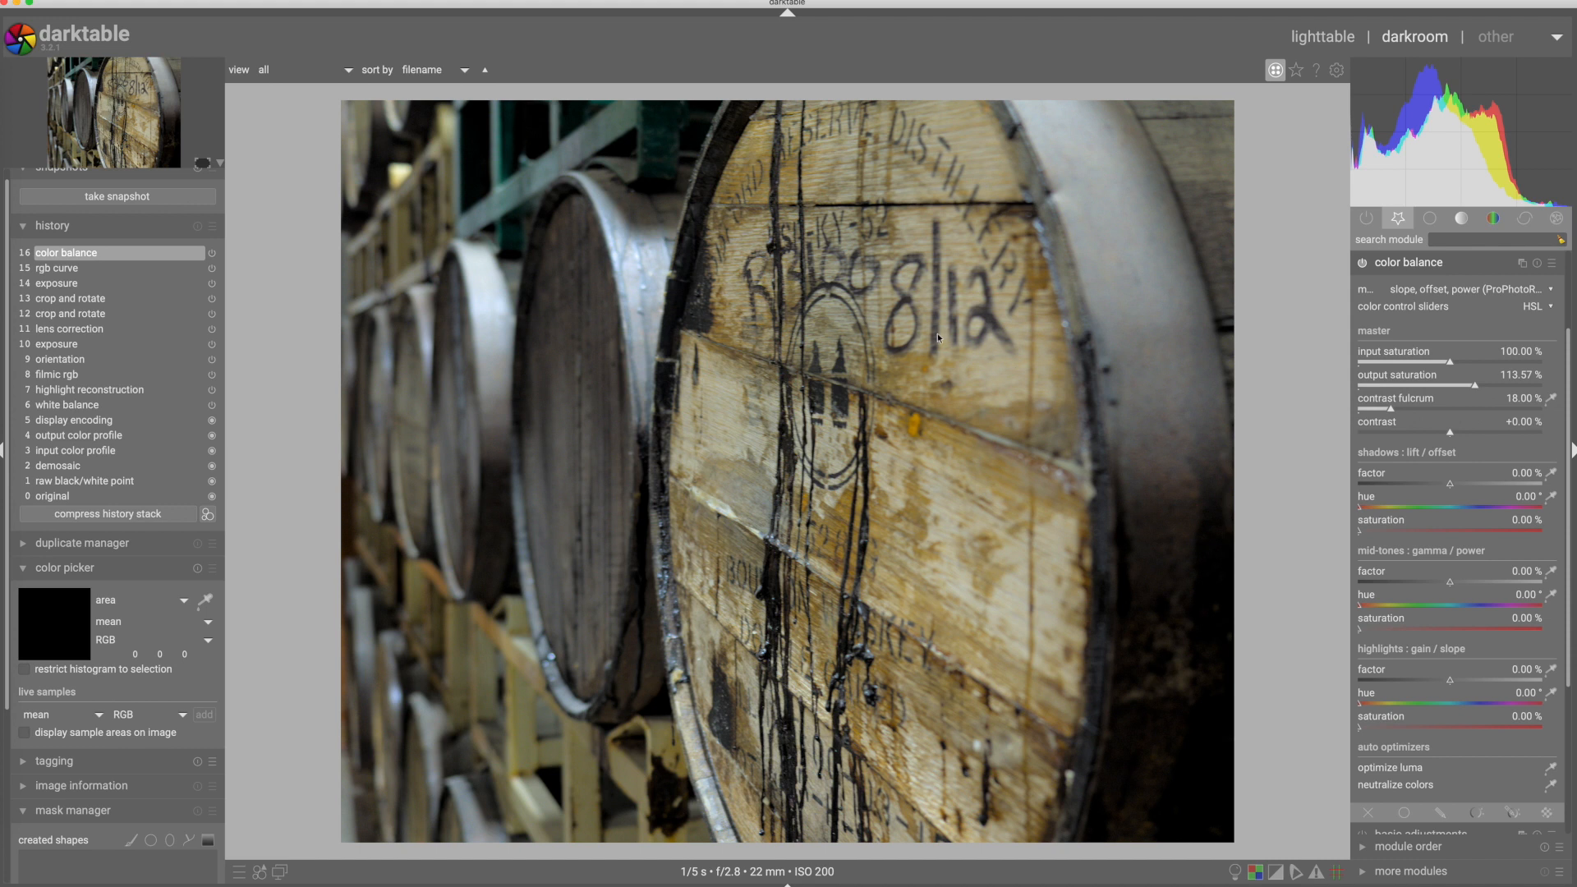
{"action": "left_click_drag", "start_coordinate": [1475, 386], "coordinate": [1436, 386]}
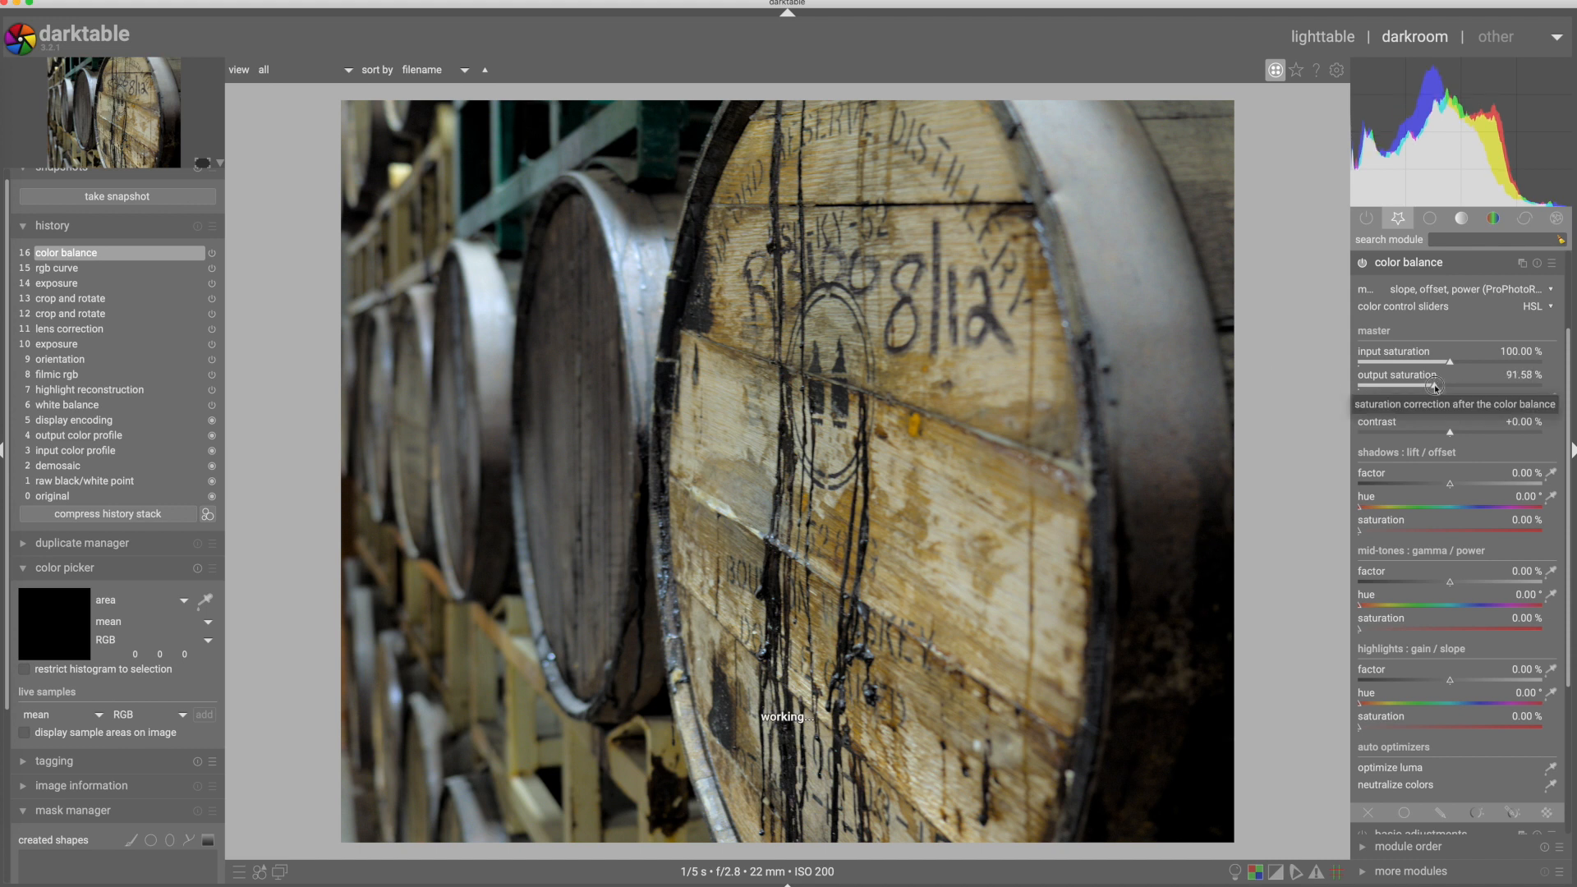
{"action": "left_click_drag", "start_coordinate": [1435, 387], "coordinate": [1438, 388]}
{"action": "left_click", "coordinate": [1409, 263]}
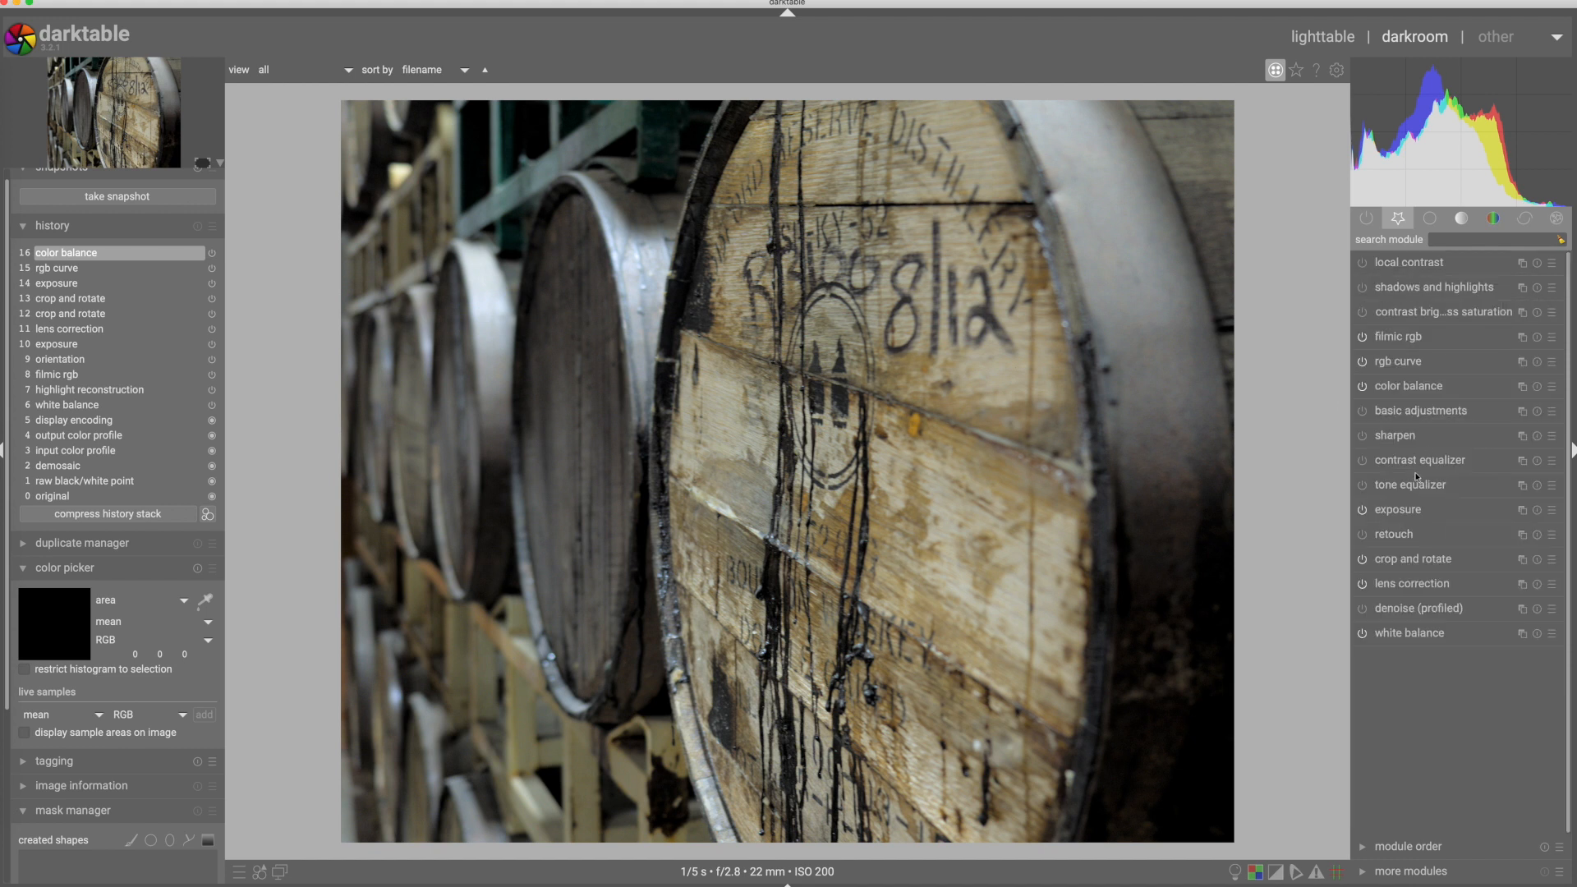
Turn on local contrast and the contrast equalizer for the barrel photo
{"action": "left_click", "coordinate": [1363, 263]}
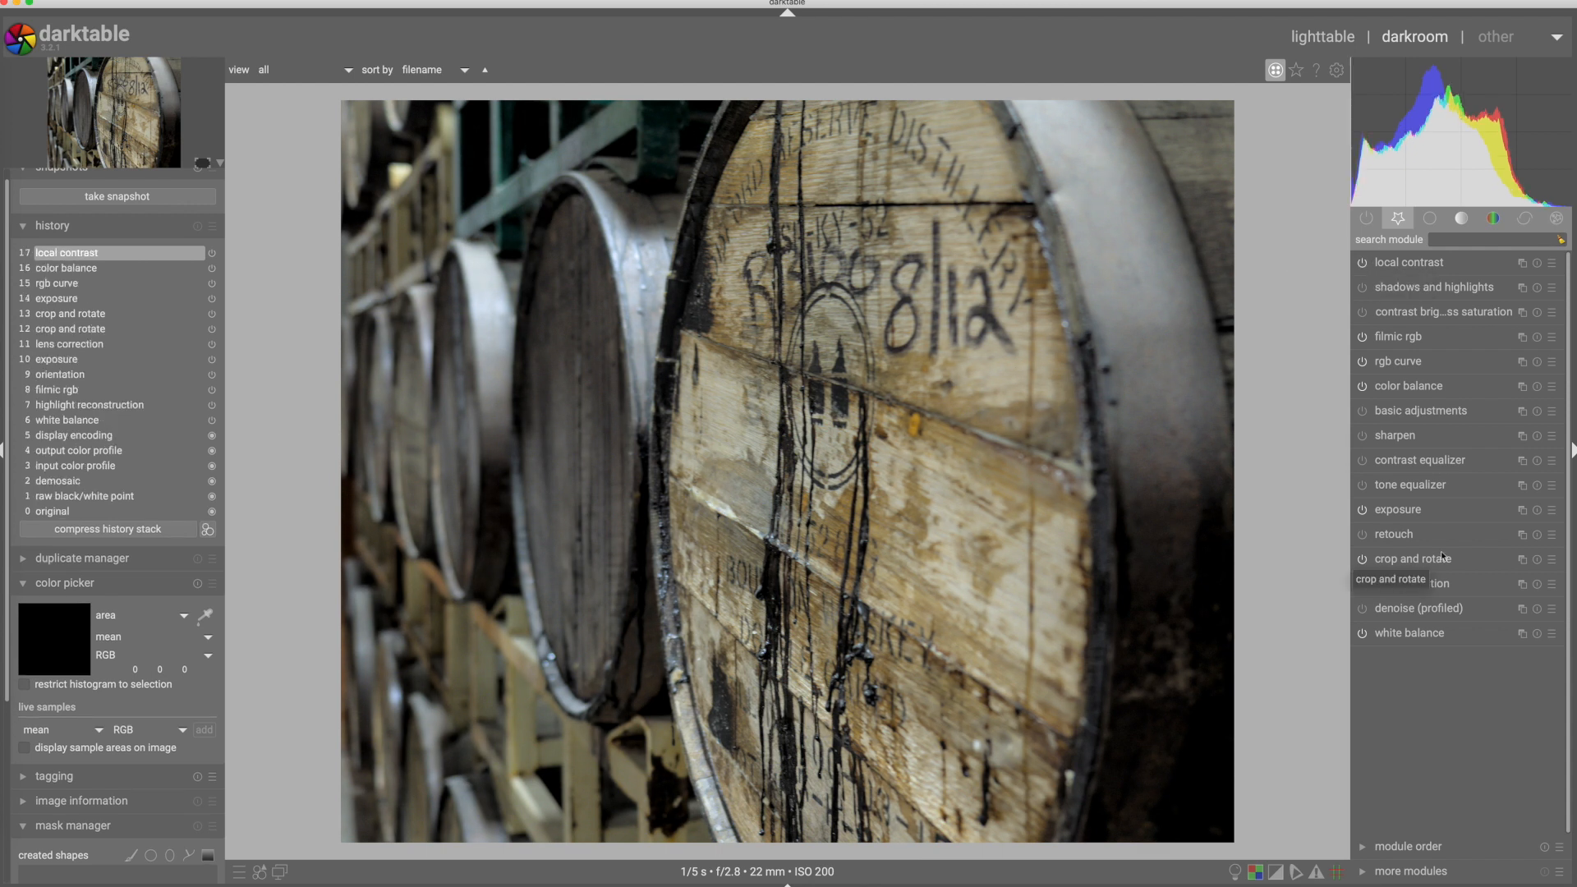
{"action": "left_click", "coordinate": [1421, 467]}
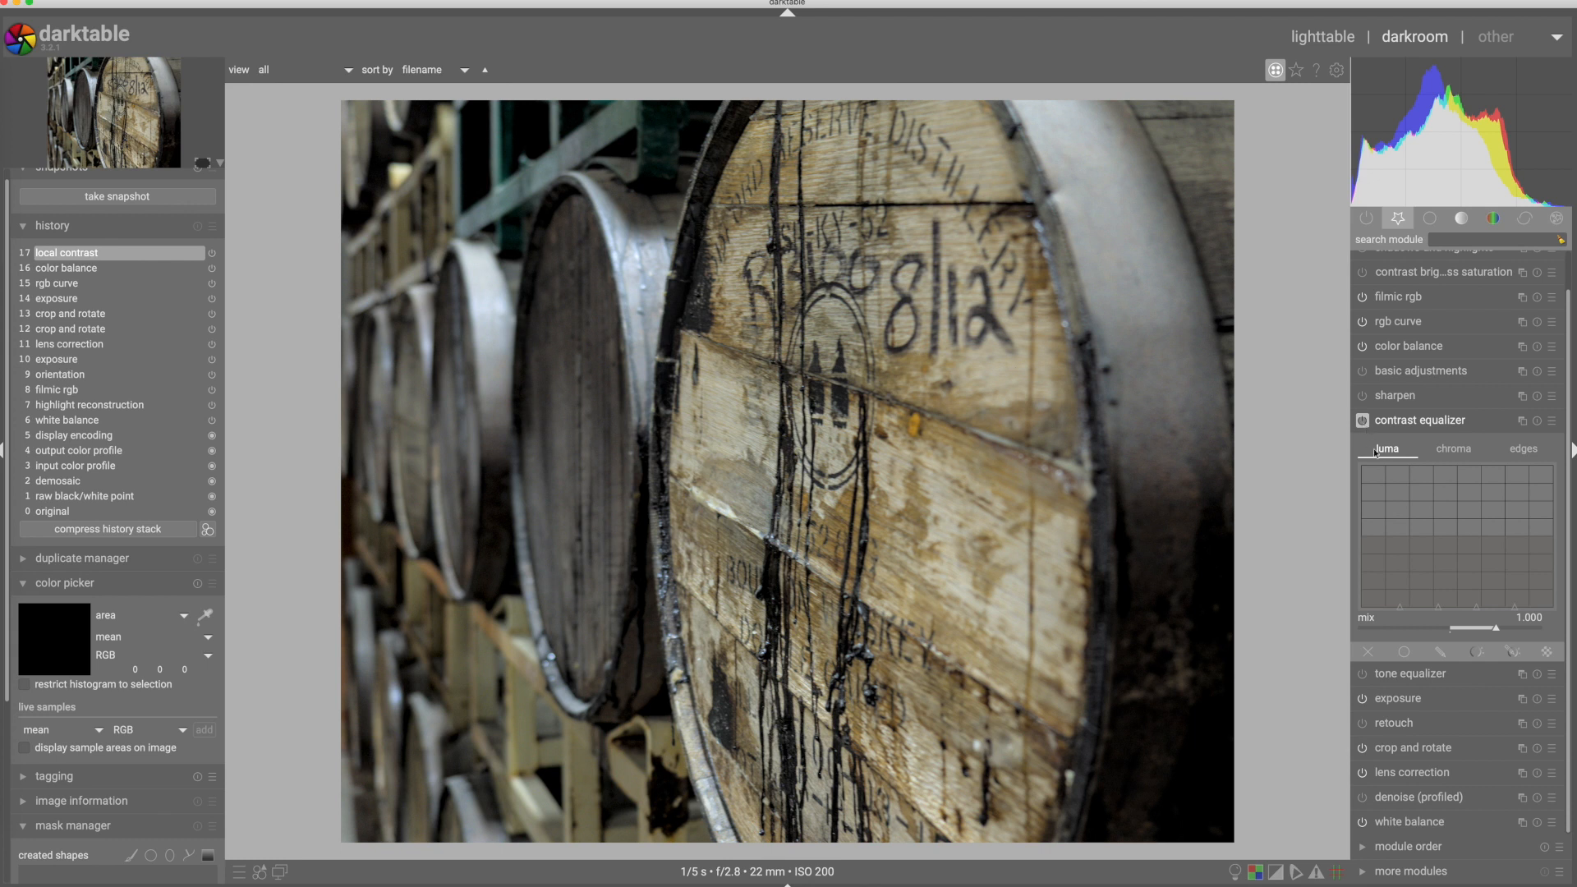
{"action": "left_click", "coordinate": [1362, 421]}
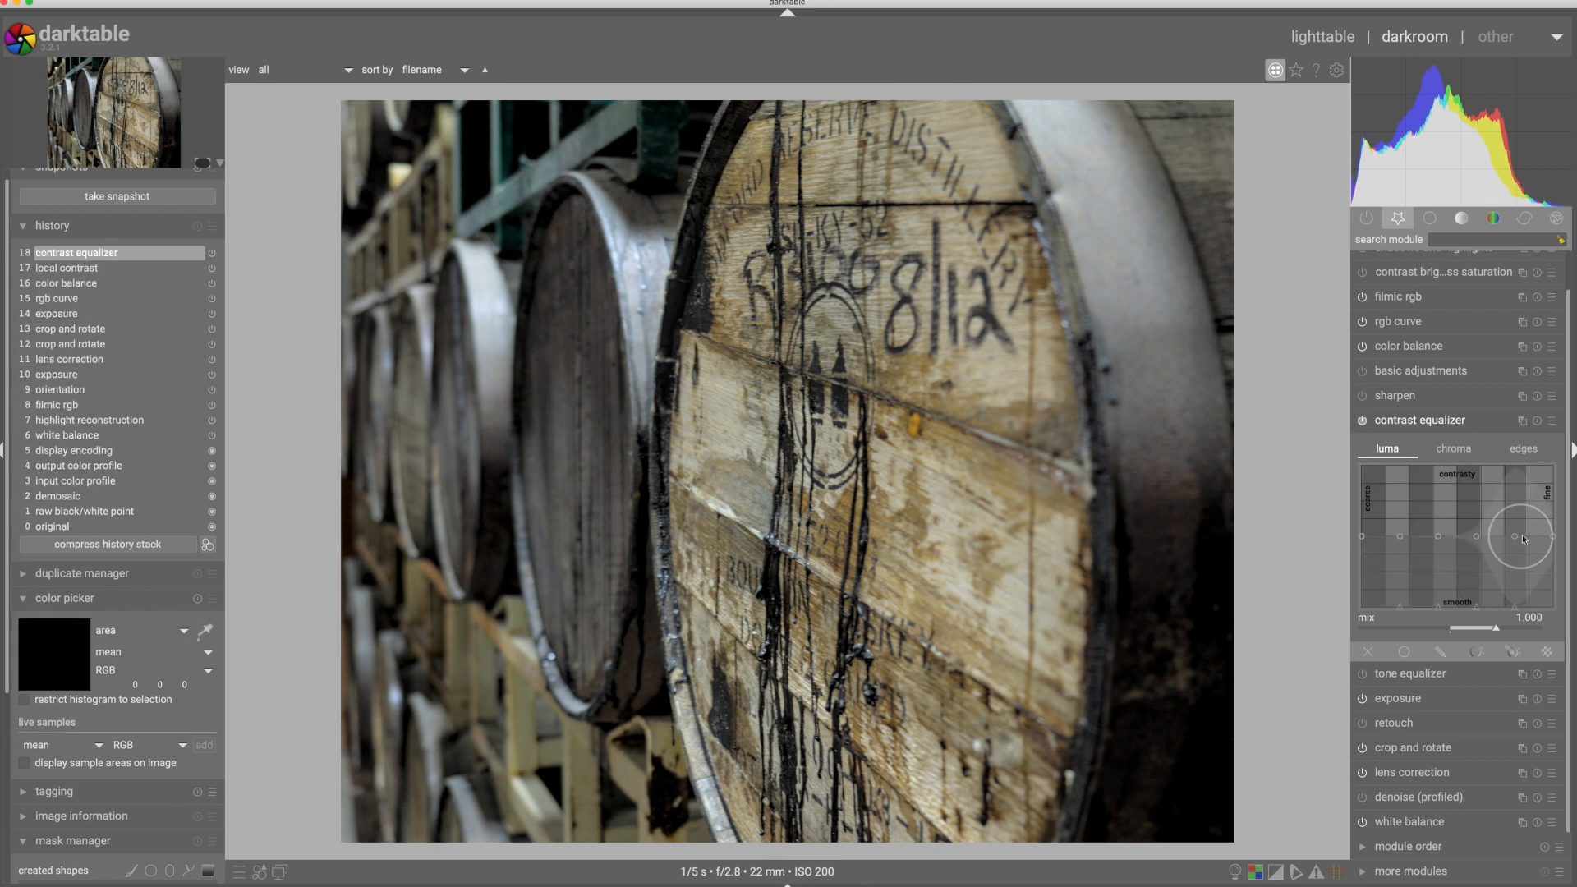
Raise the fine and middle luma bands of the contrast equalizer toward the contrasty side and slightly reduce its mix
{"action": "left_click_drag", "start_coordinate": [1521, 538], "coordinate": [1519, 520]}
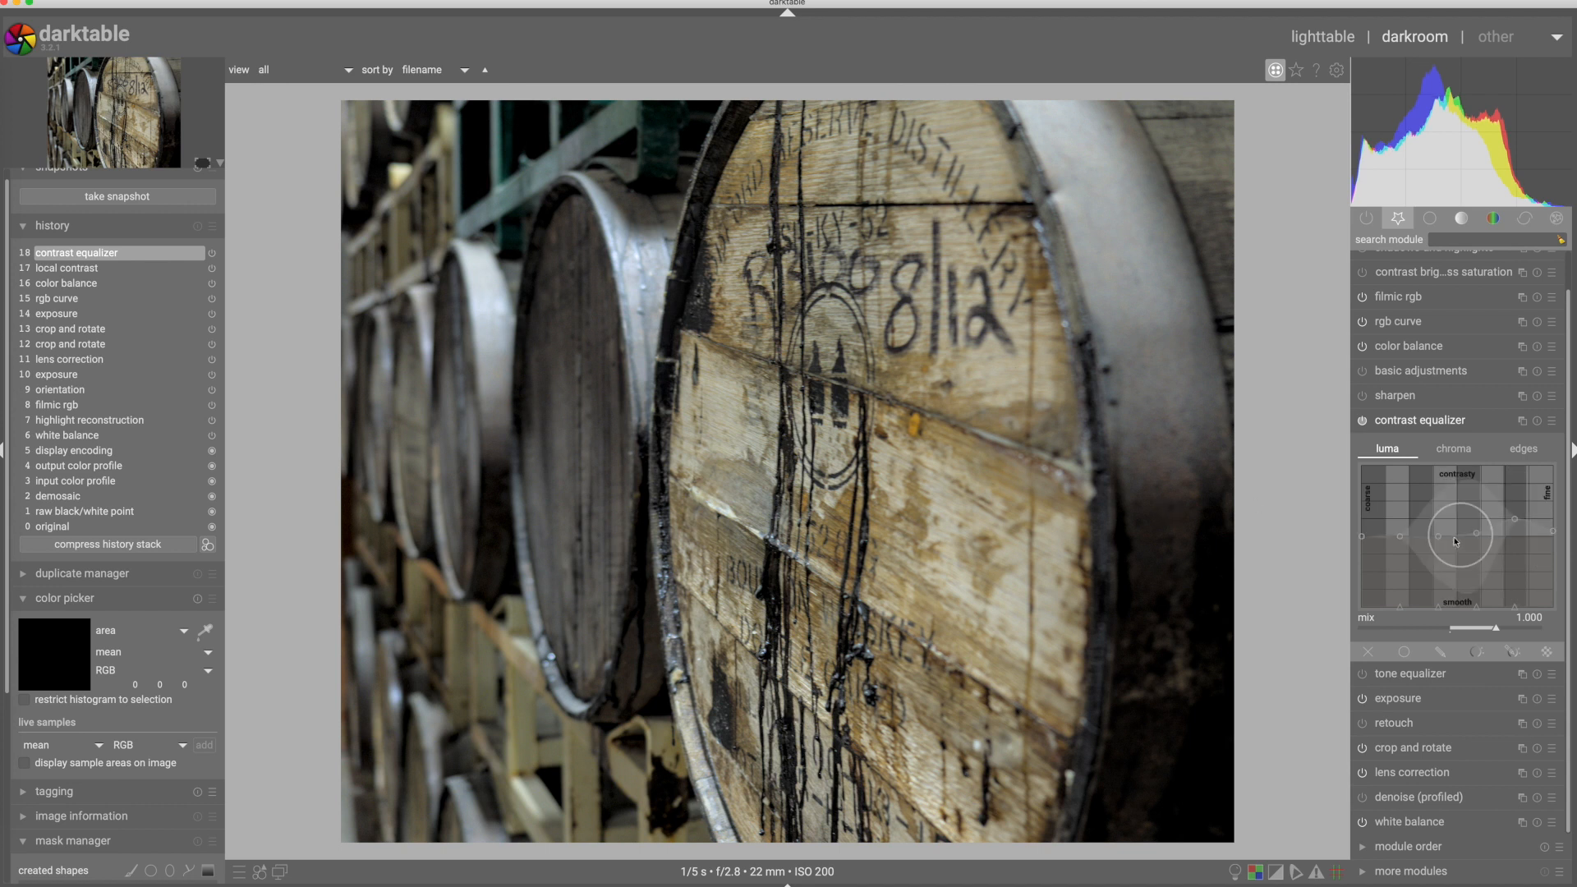
{"action": "left_click_drag", "start_coordinate": [1475, 529], "coordinate": [1476, 521]}
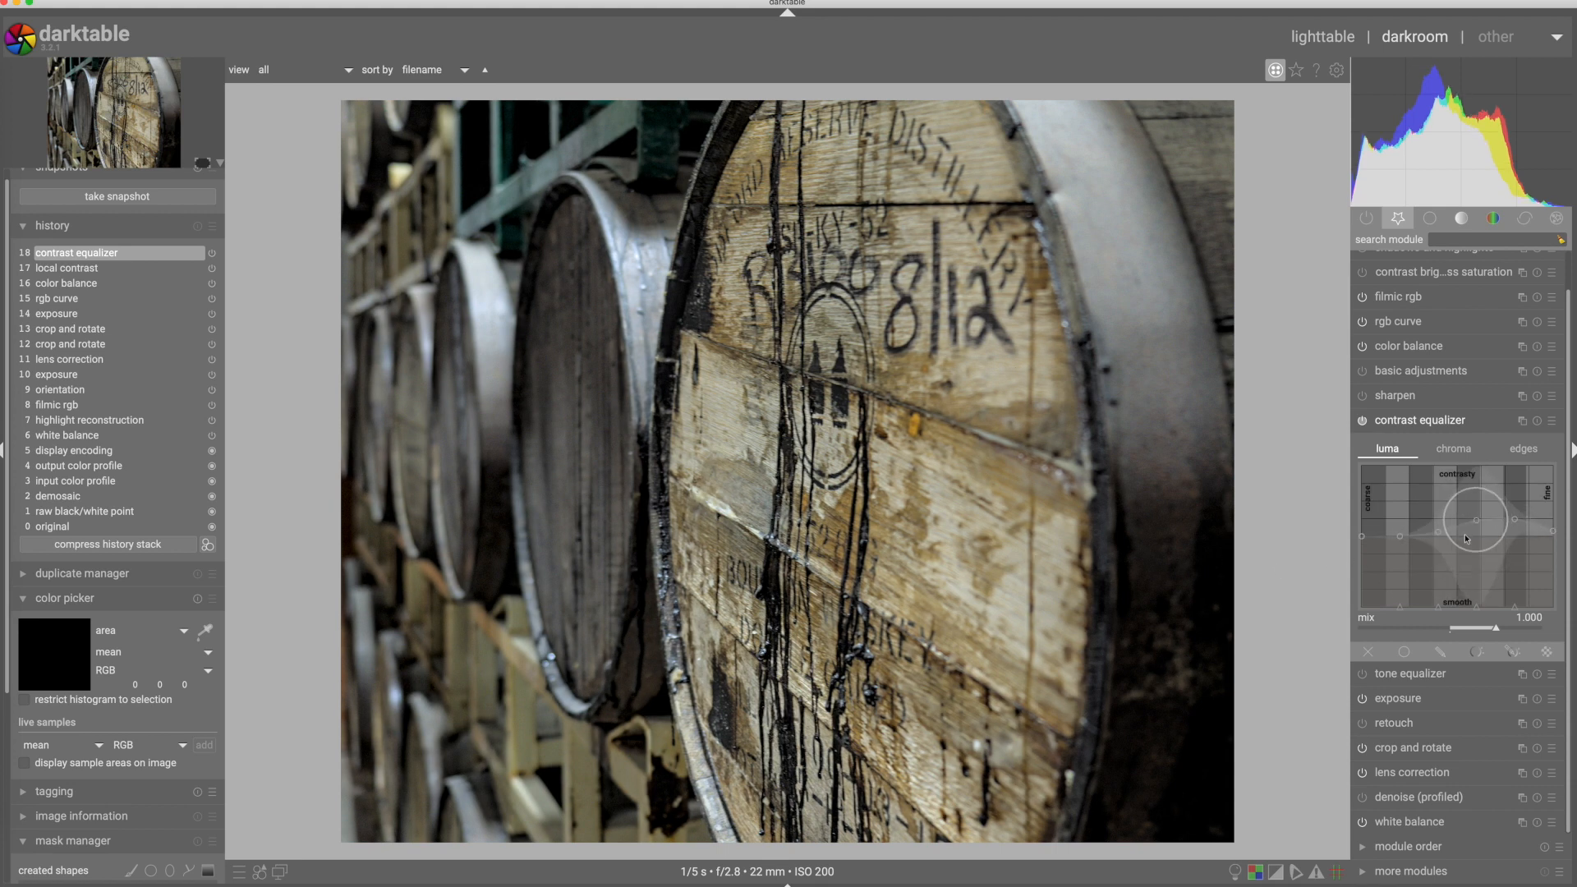
{"action": "left_click_drag", "start_coordinate": [1444, 530], "coordinate": [1444, 524]}
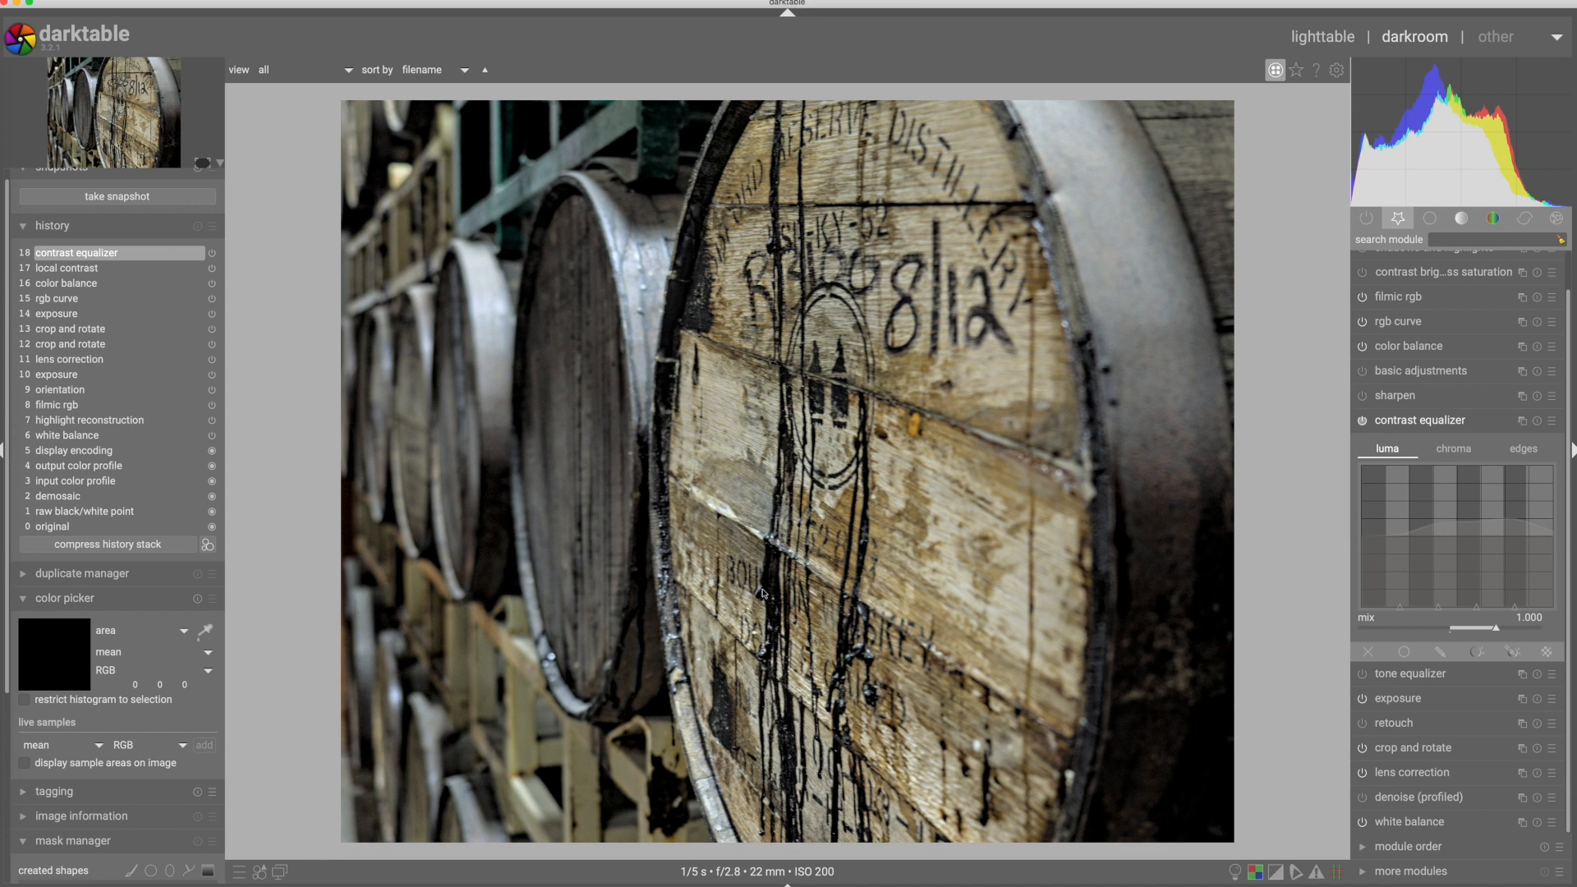
{"action": "left_click_drag", "start_coordinate": [1496, 630], "coordinate": [1487, 631]}
{"action": "left_click", "coordinate": [1407, 420]}
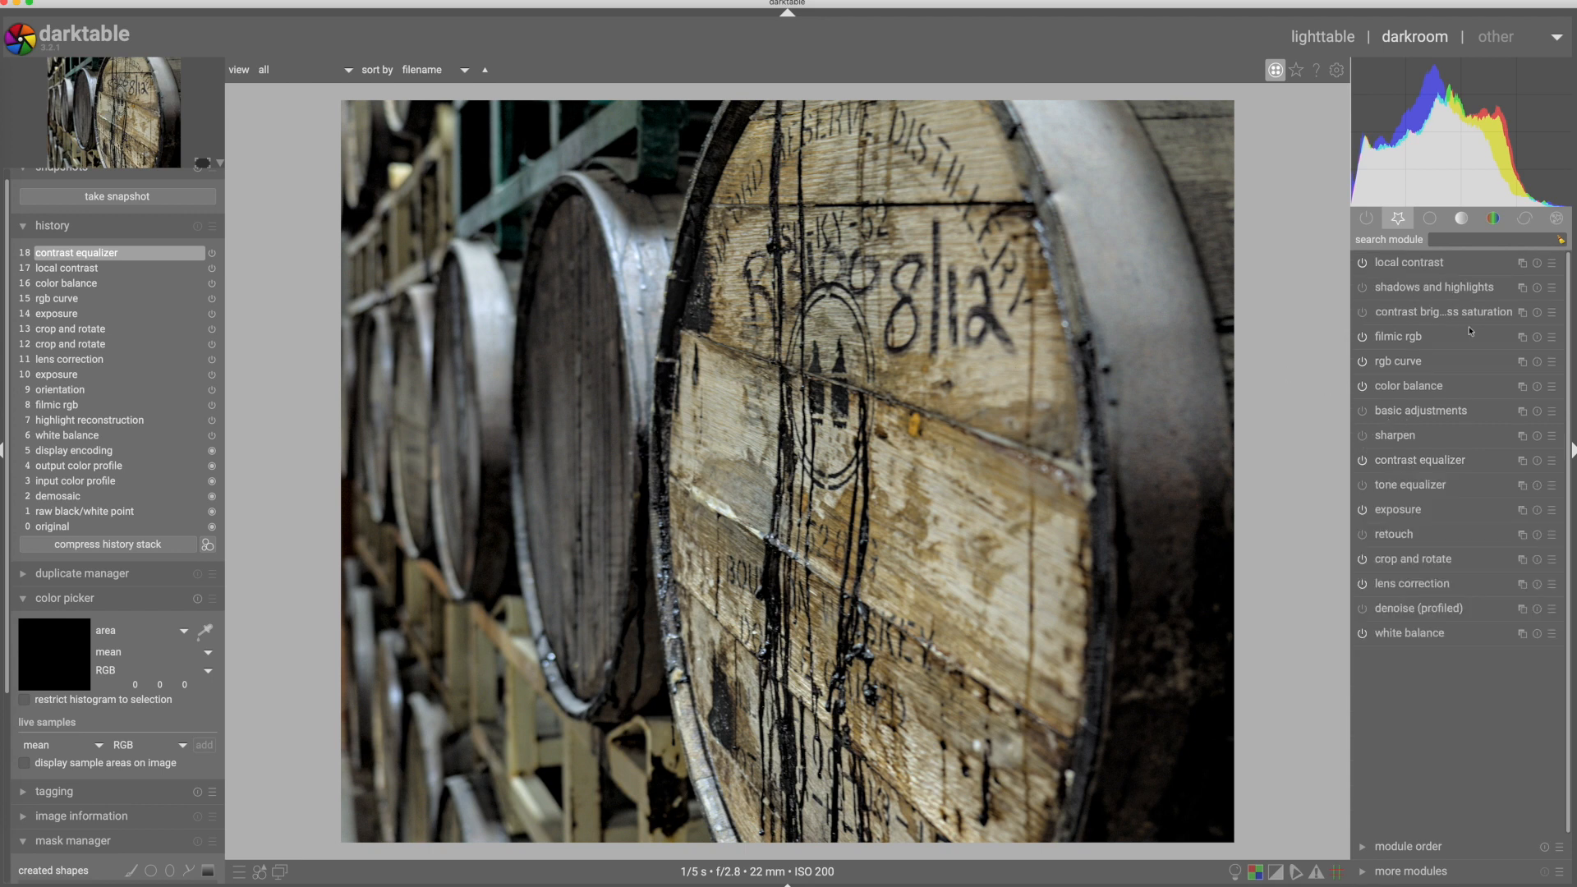
Convert the photo to black and white by applying the channel mixer's Red filter preset
{"action": "left_click", "coordinate": [1500, 222]}
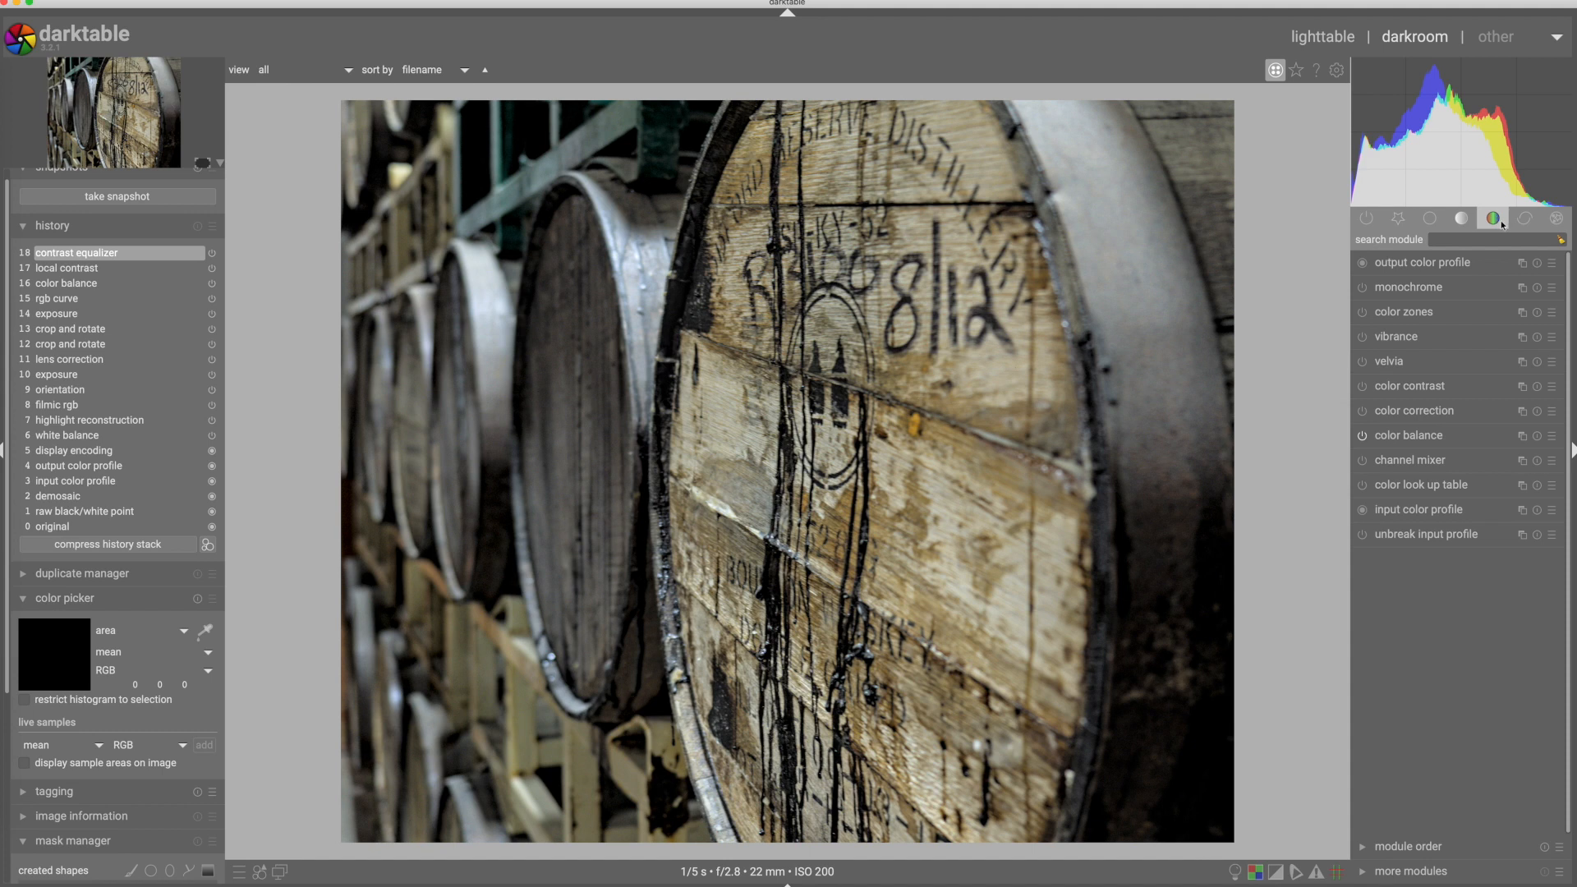
{"action": "left_click", "coordinate": [1421, 464]}
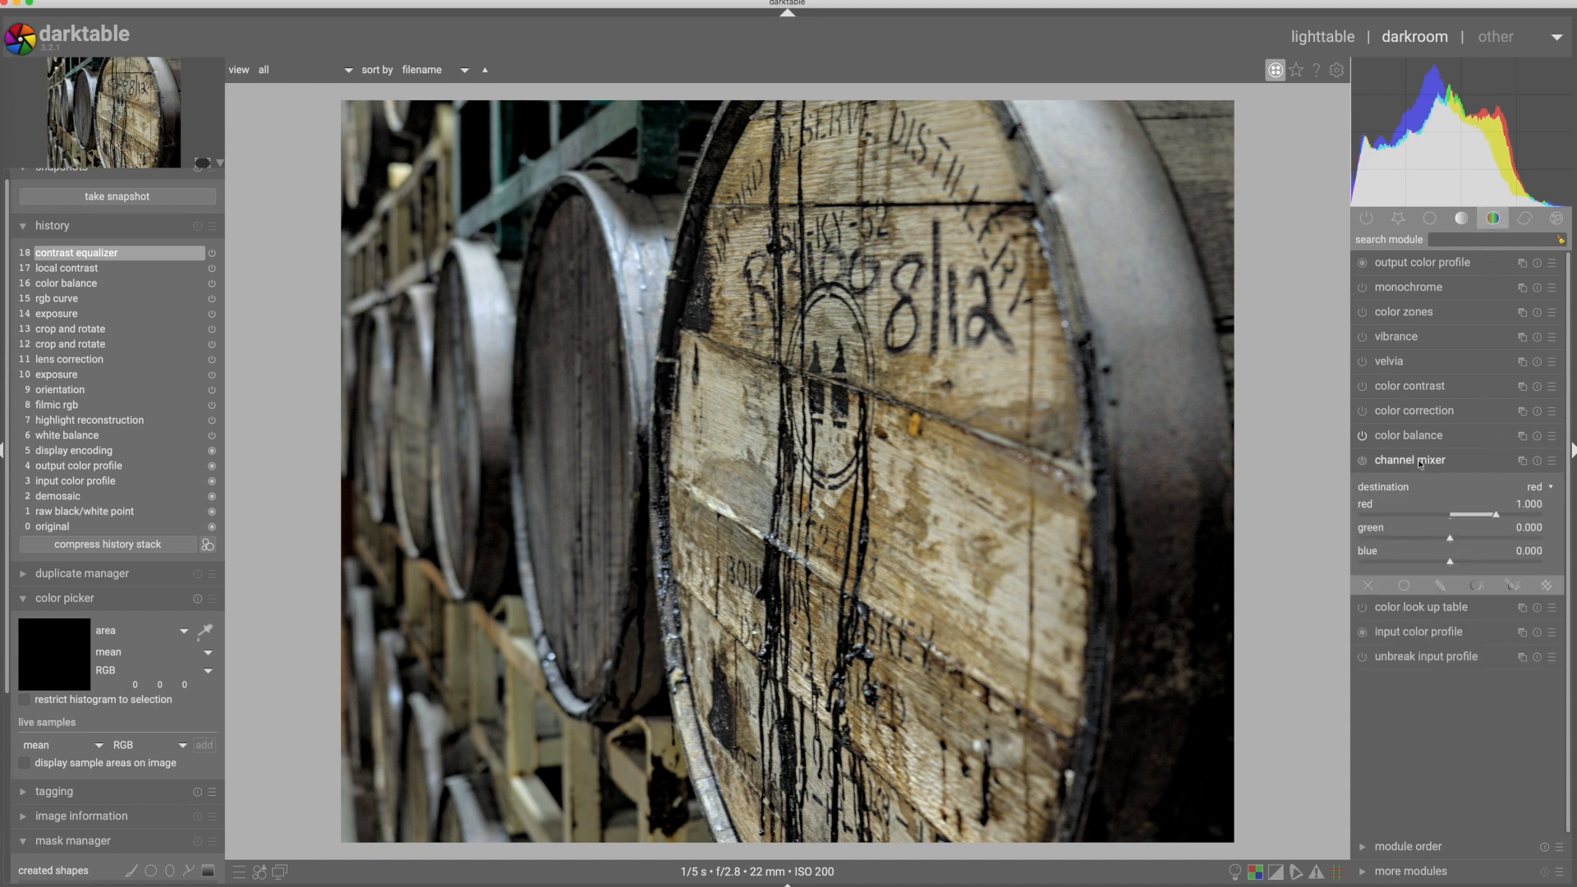
{"action": "left_click", "coordinate": [1552, 460]}
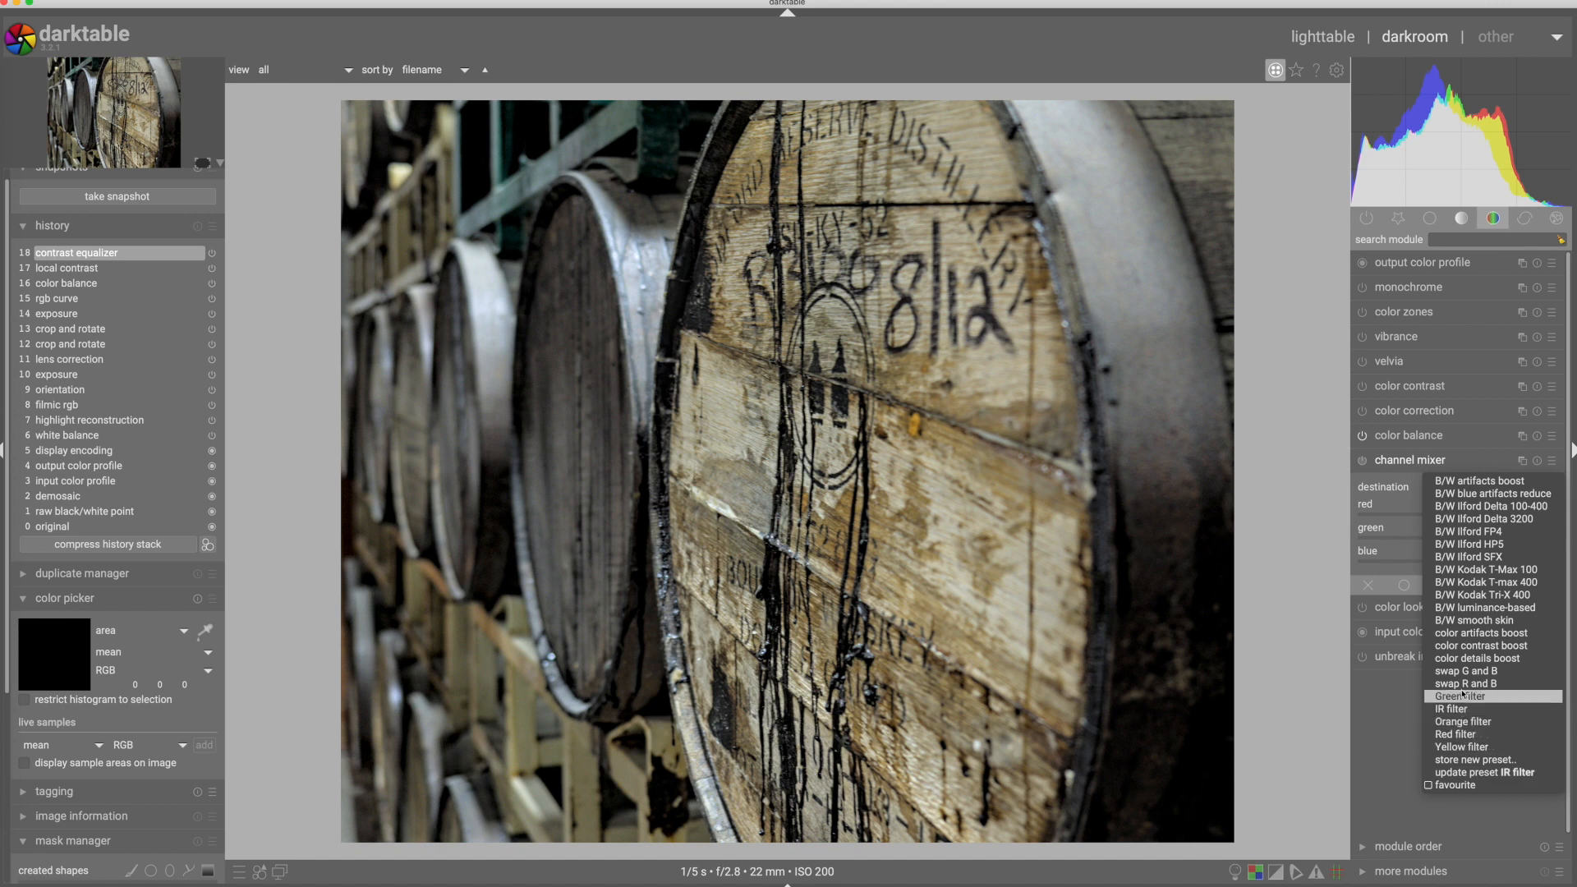
{"action": "left_click", "coordinate": [1461, 734]}
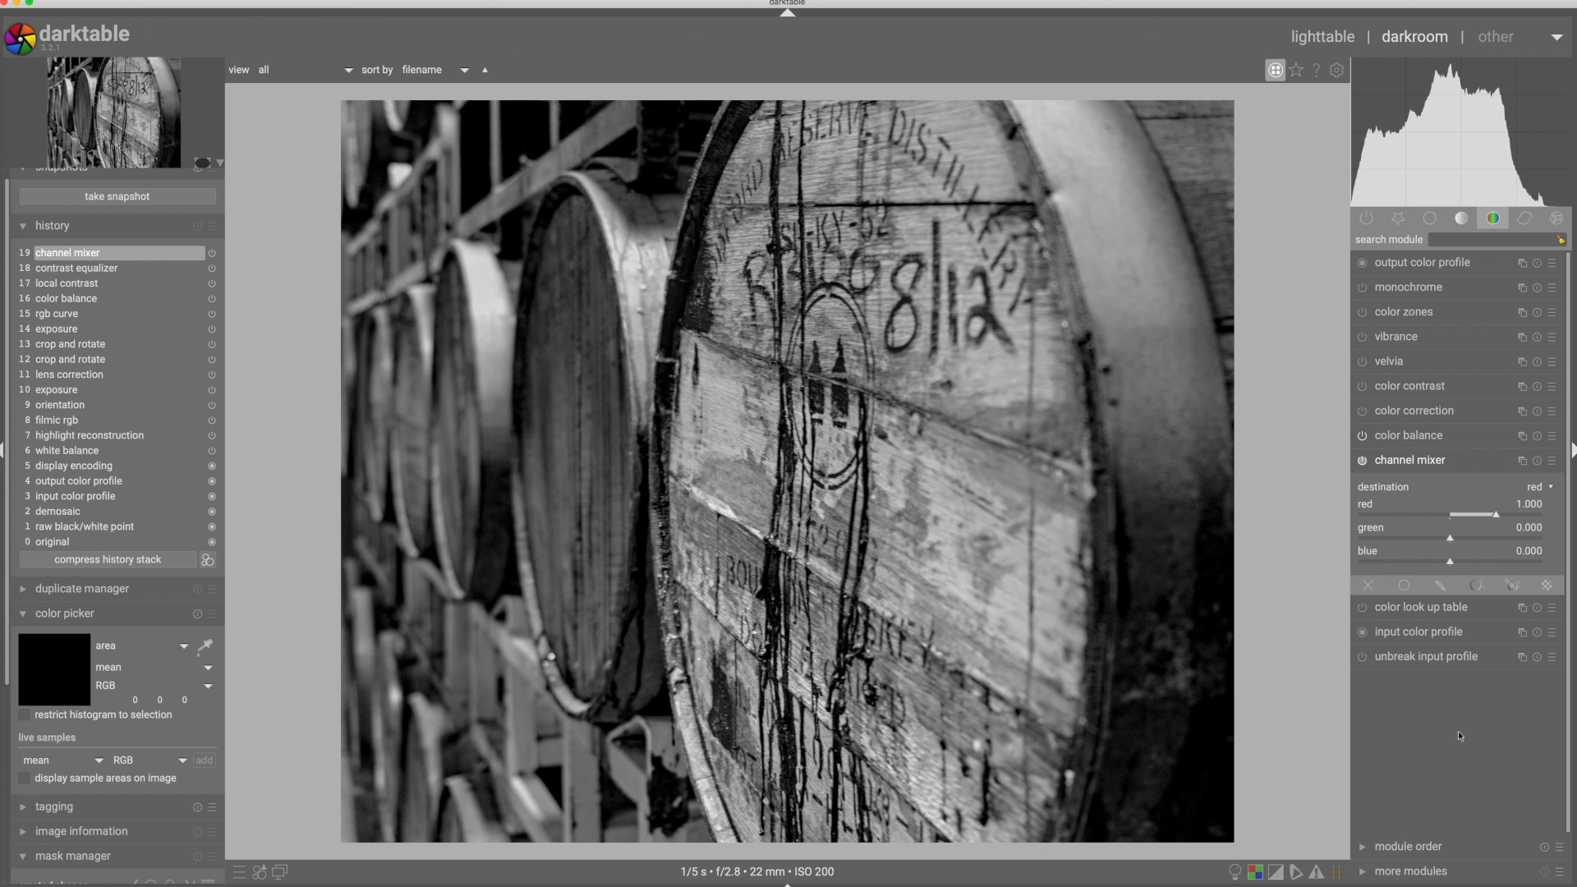
Try the channel mixer's Orange filter preset on the barrel photo and set the destination to gray
{"action": "left_click", "coordinate": [1548, 488]}
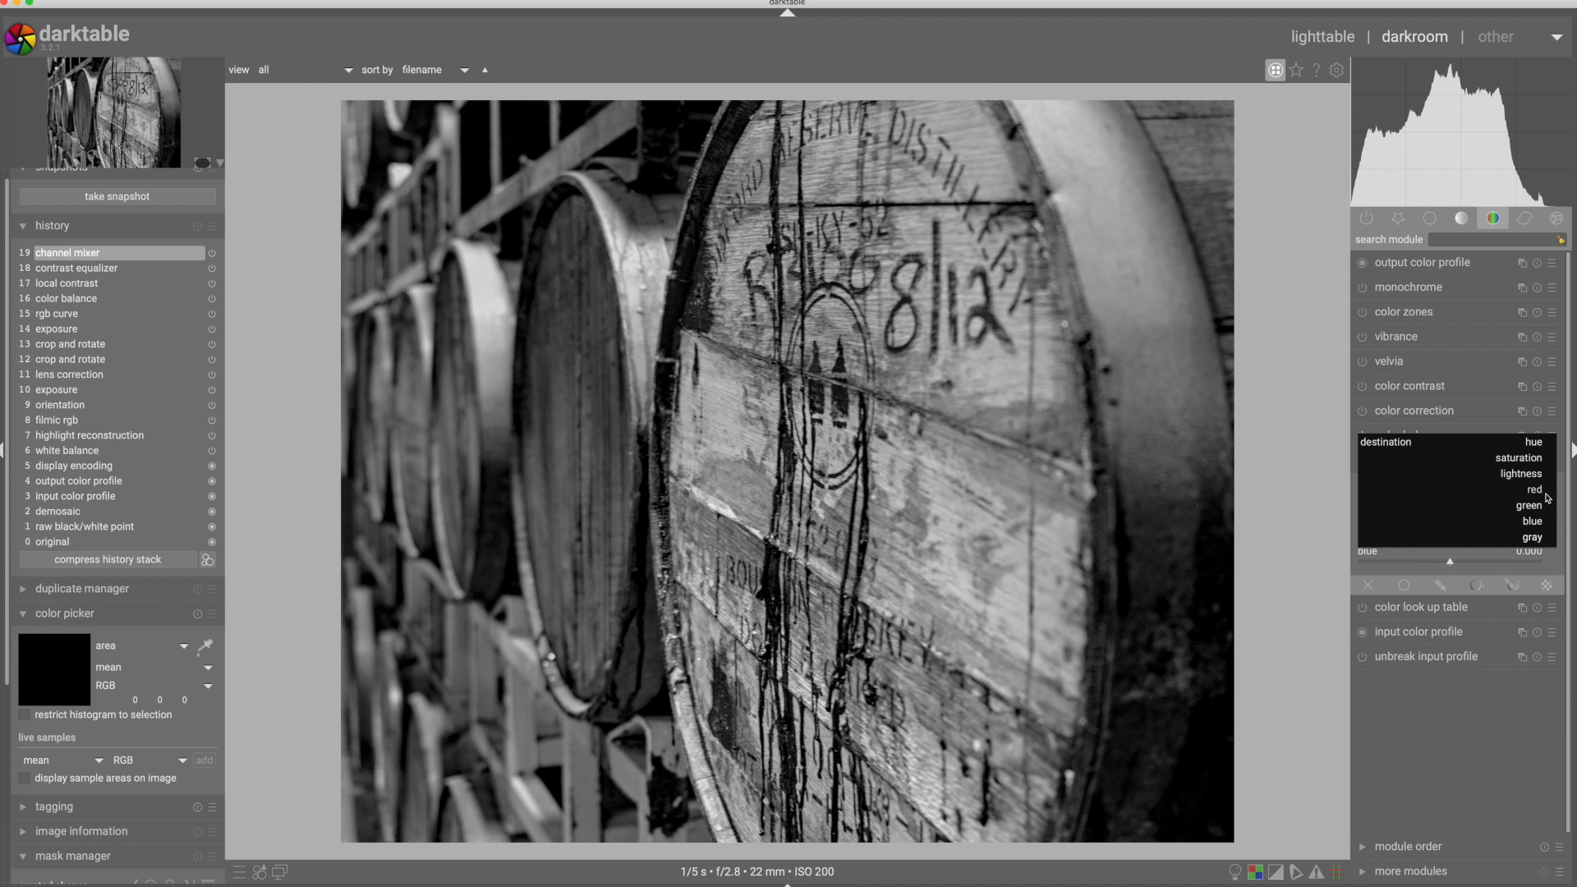
{"action": "left_click", "coordinate": [1548, 489]}
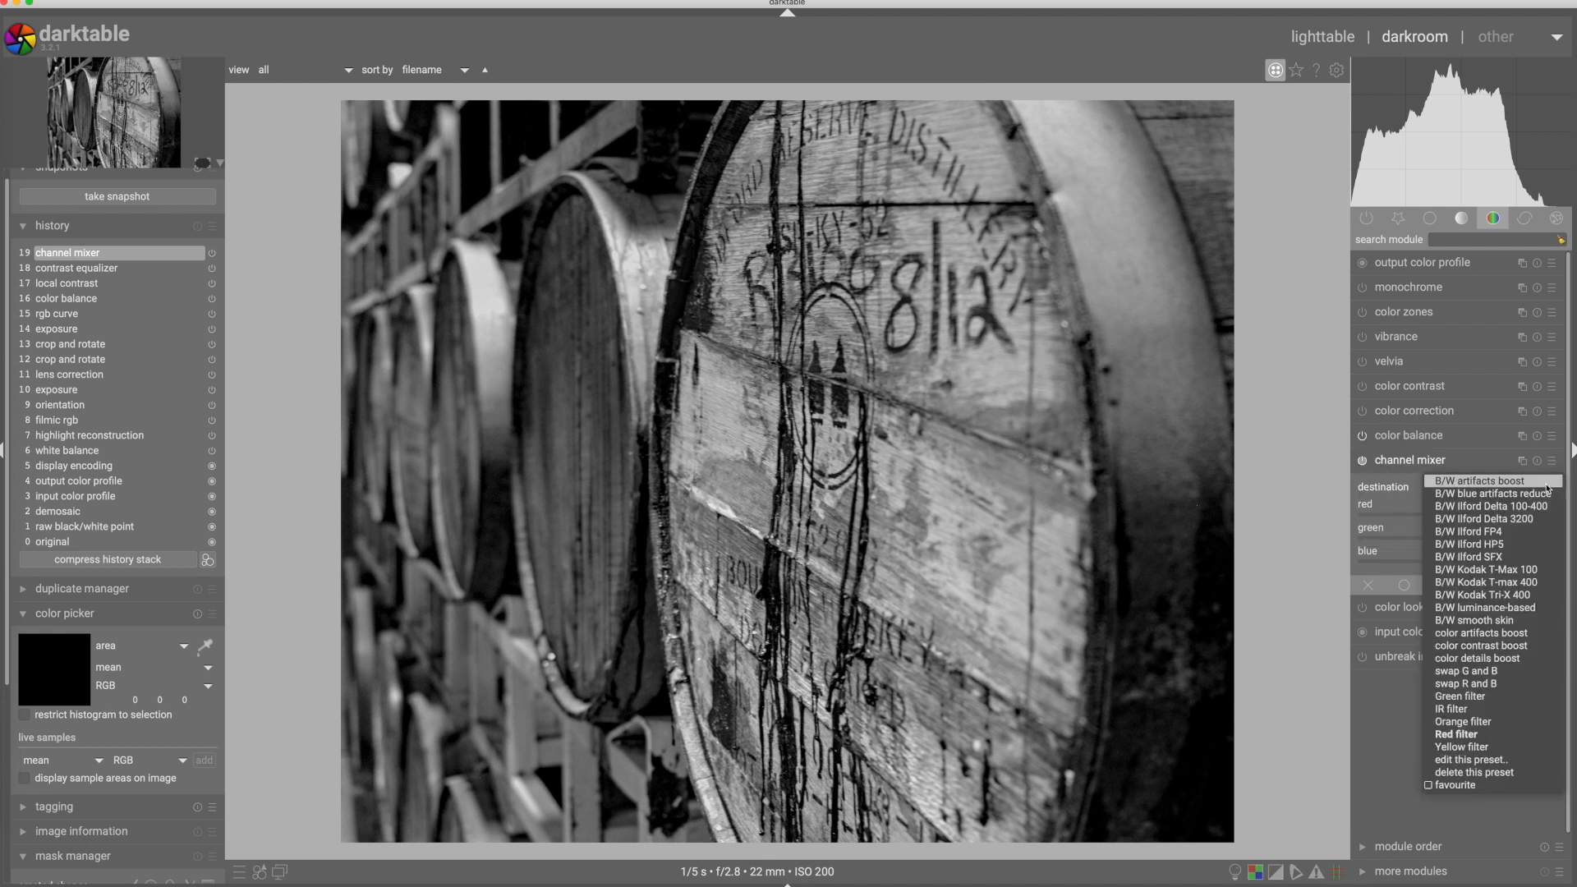
{"action": "left_click", "coordinate": [1469, 724]}
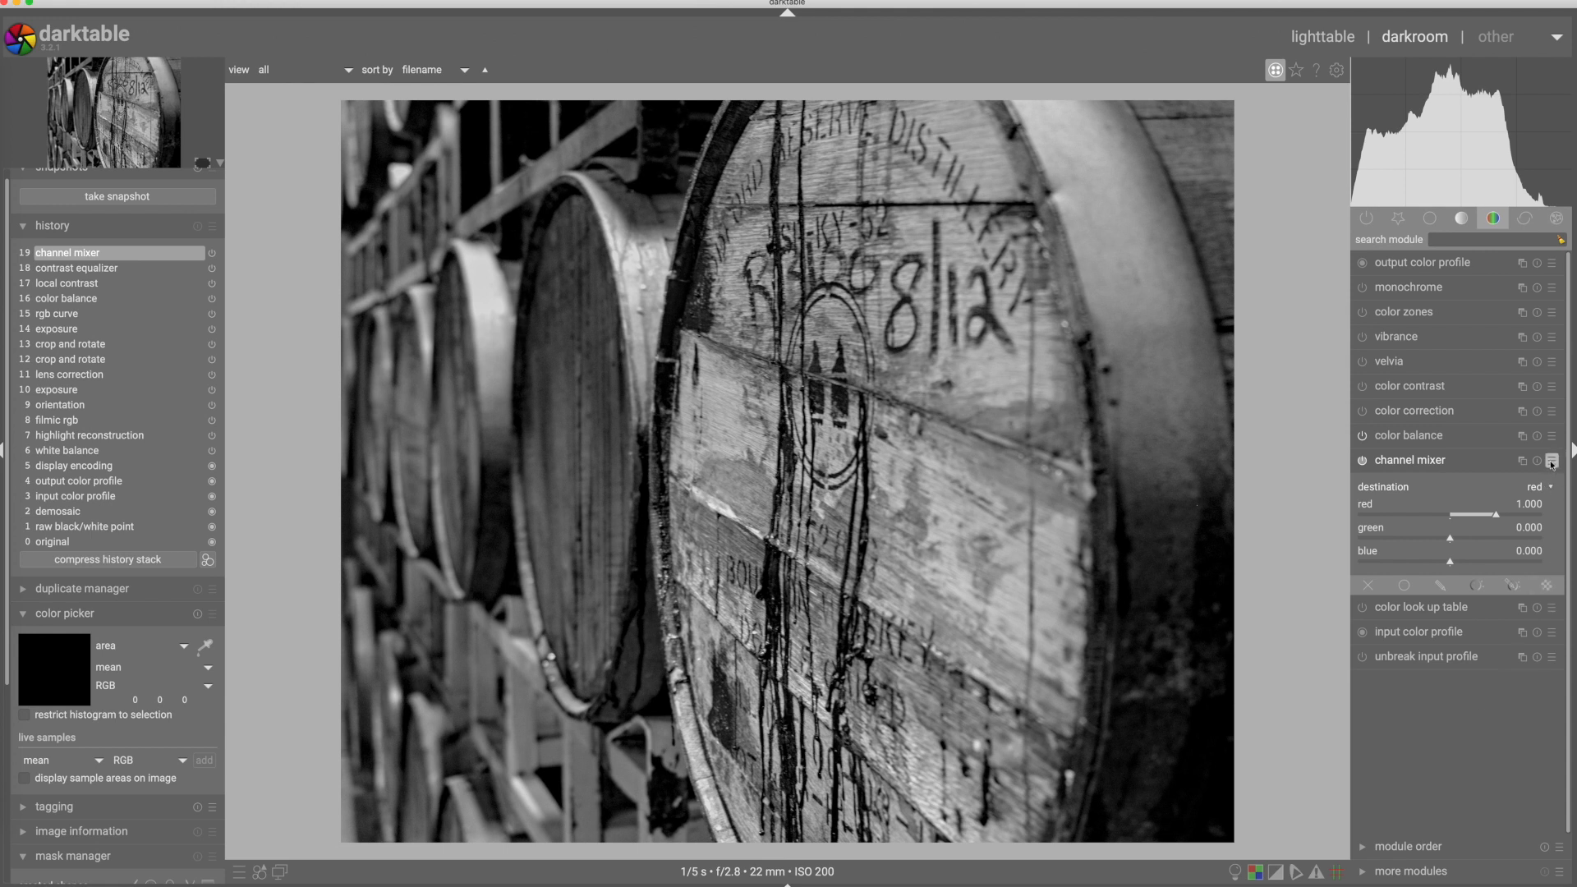
{"action": "left_click", "coordinate": [1553, 490]}
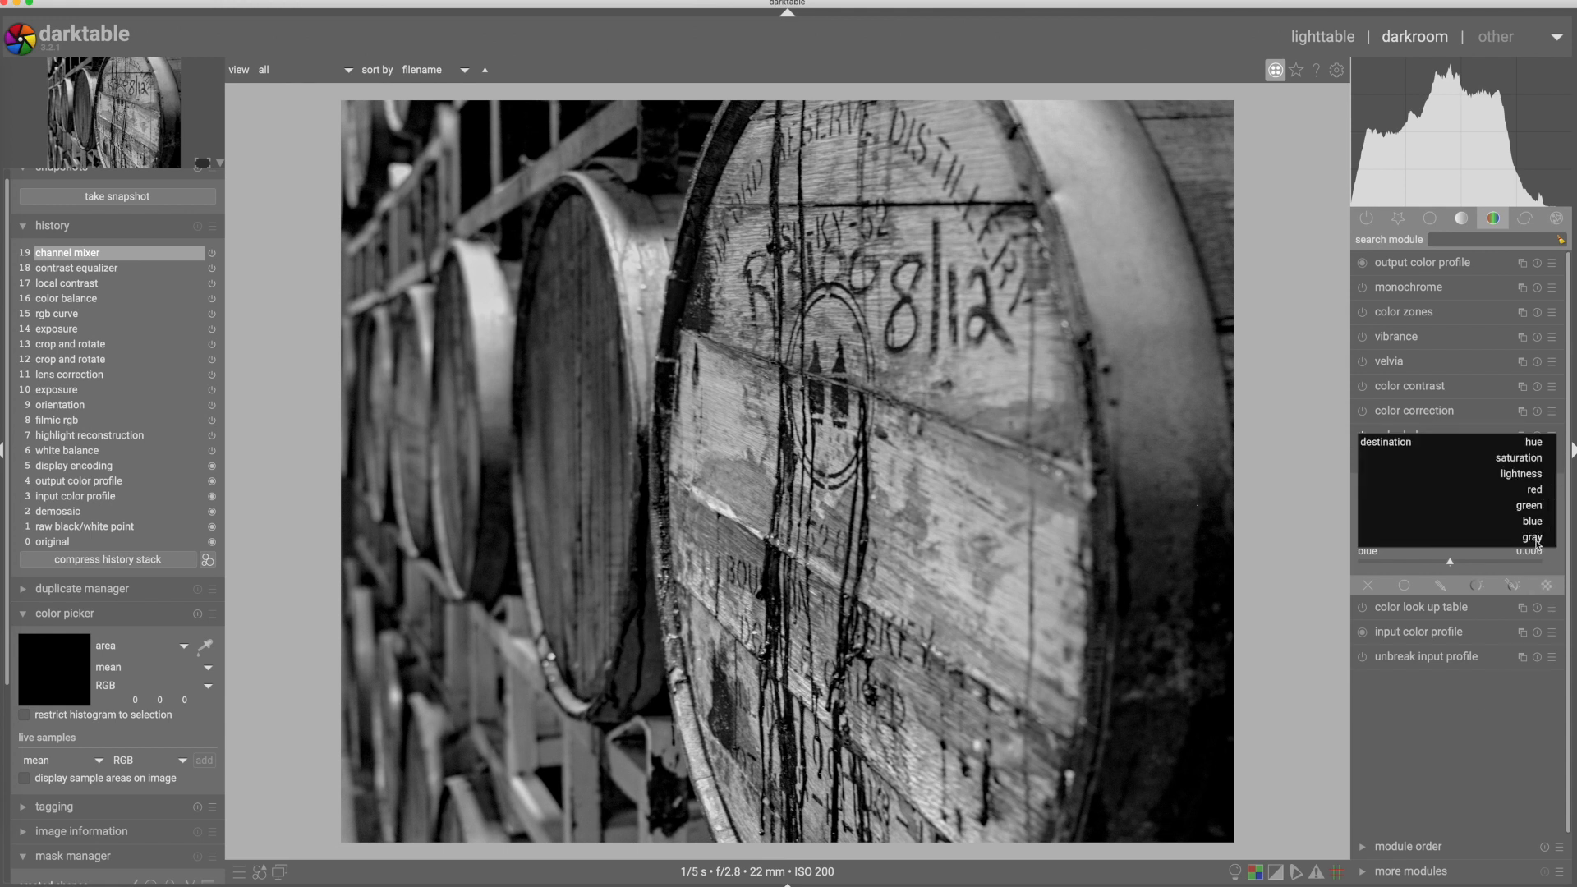
{"action": "left_click", "coordinate": [1534, 538]}
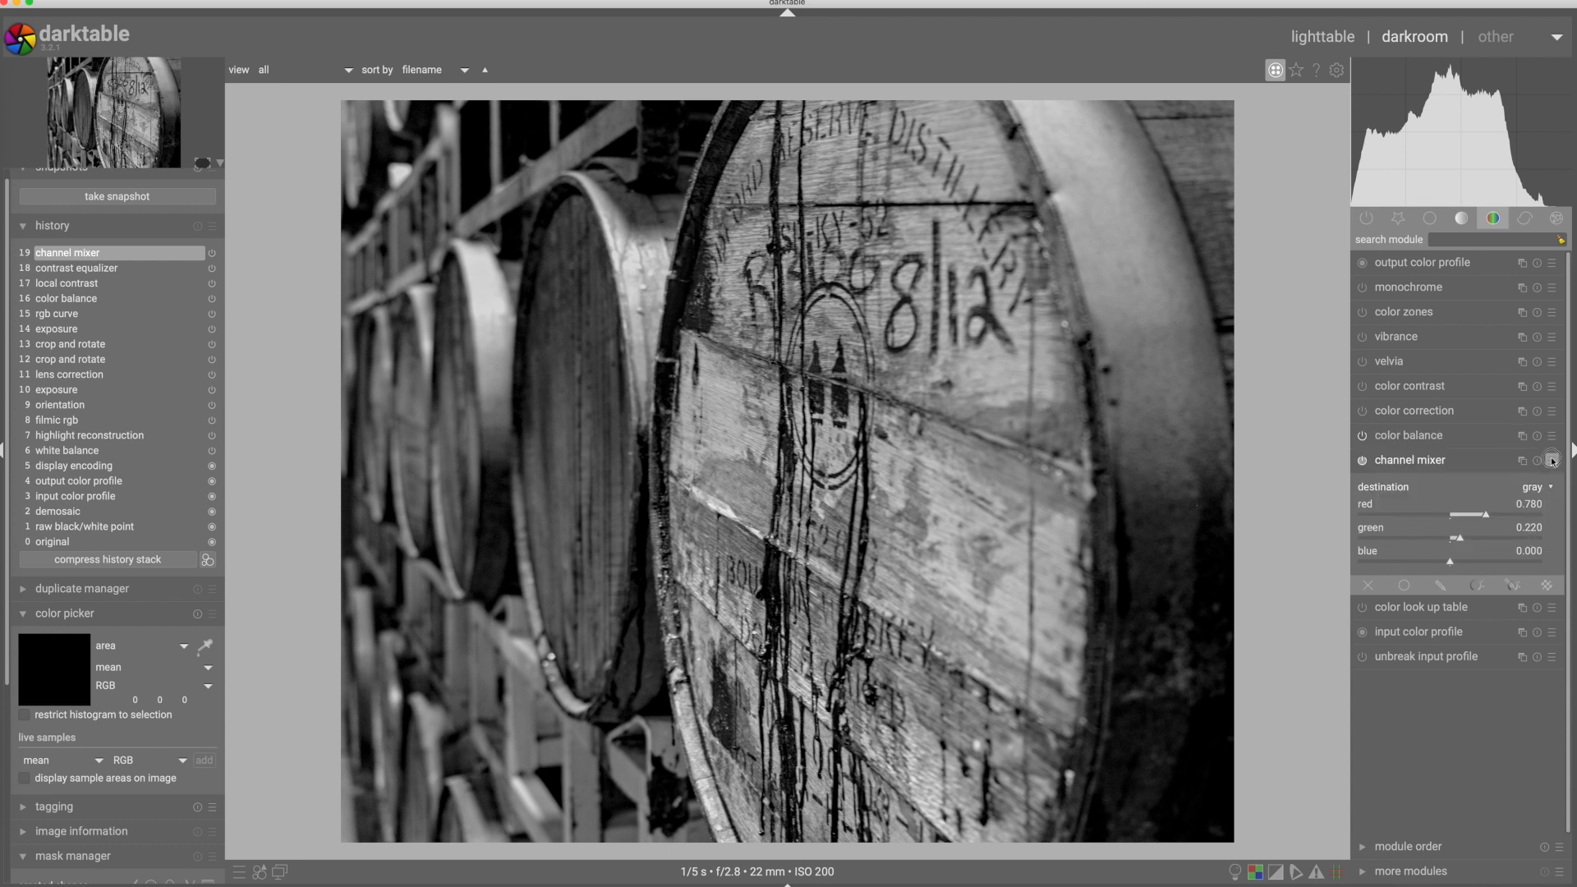
Compare the channel mixer's Red, Yellow, IR and Green filter presets on the barrel photo
{"action": "left_click", "coordinate": [1552, 460]}
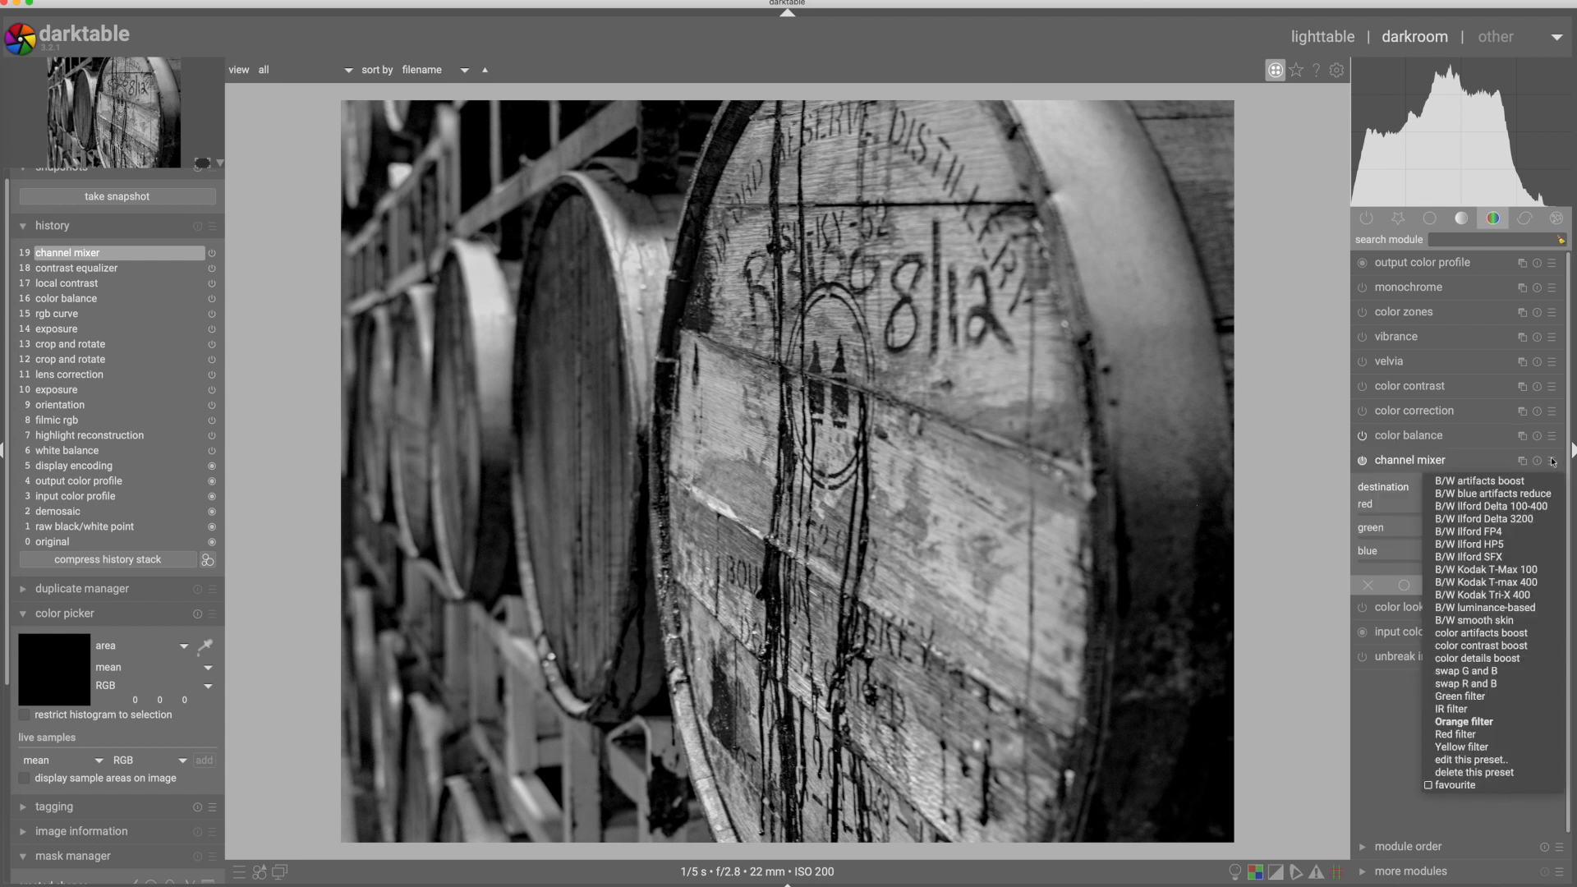
{"action": "left_click", "coordinate": [1471, 735]}
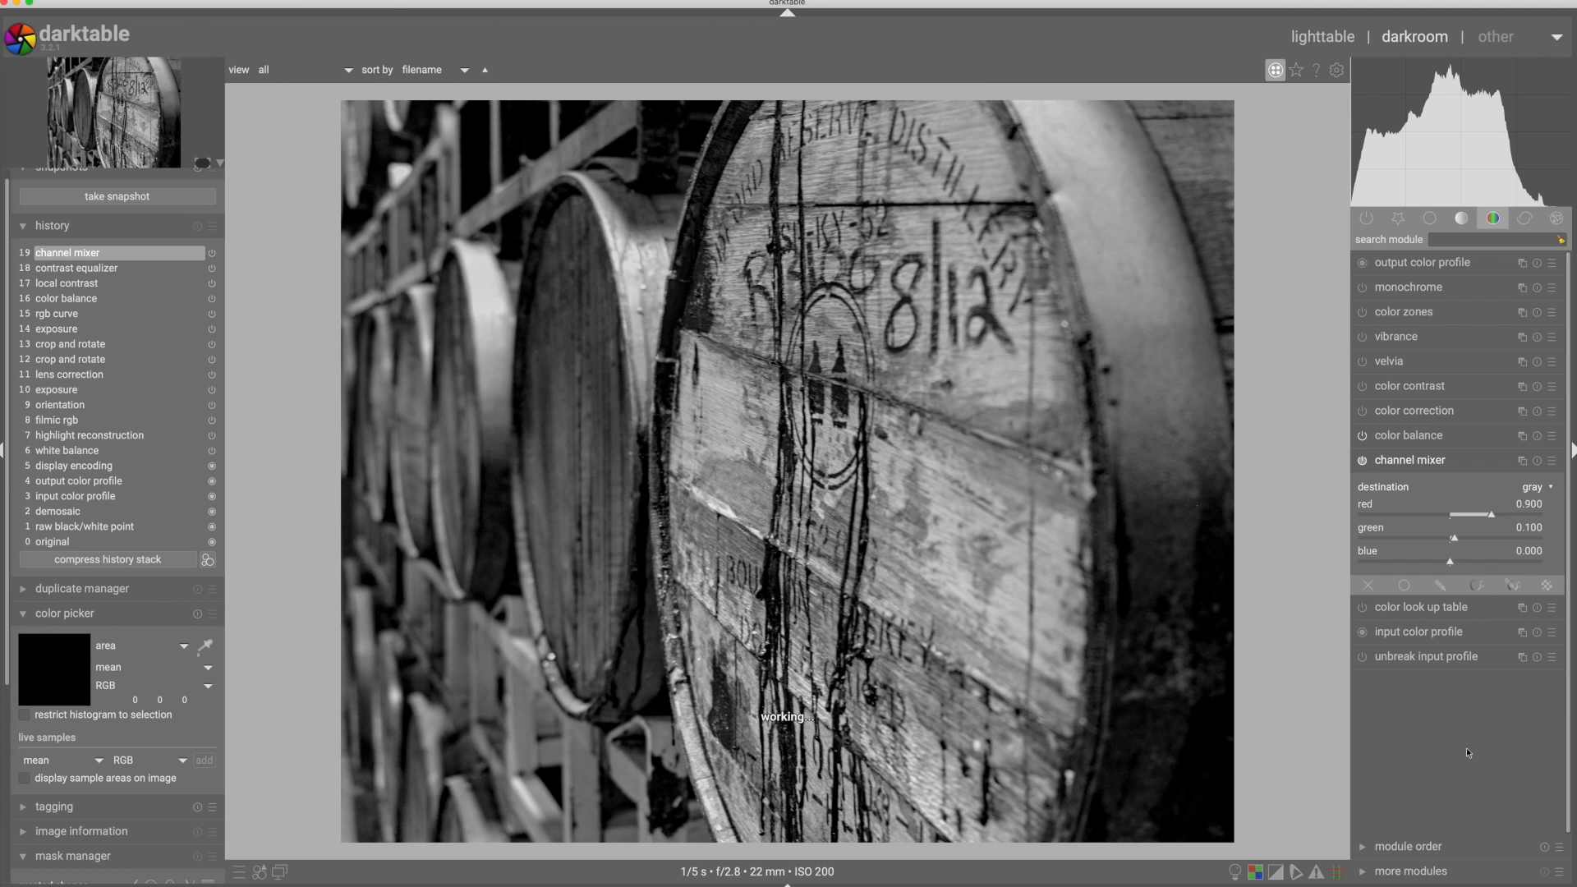
{"action": "left_click", "coordinate": [1552, 461]}
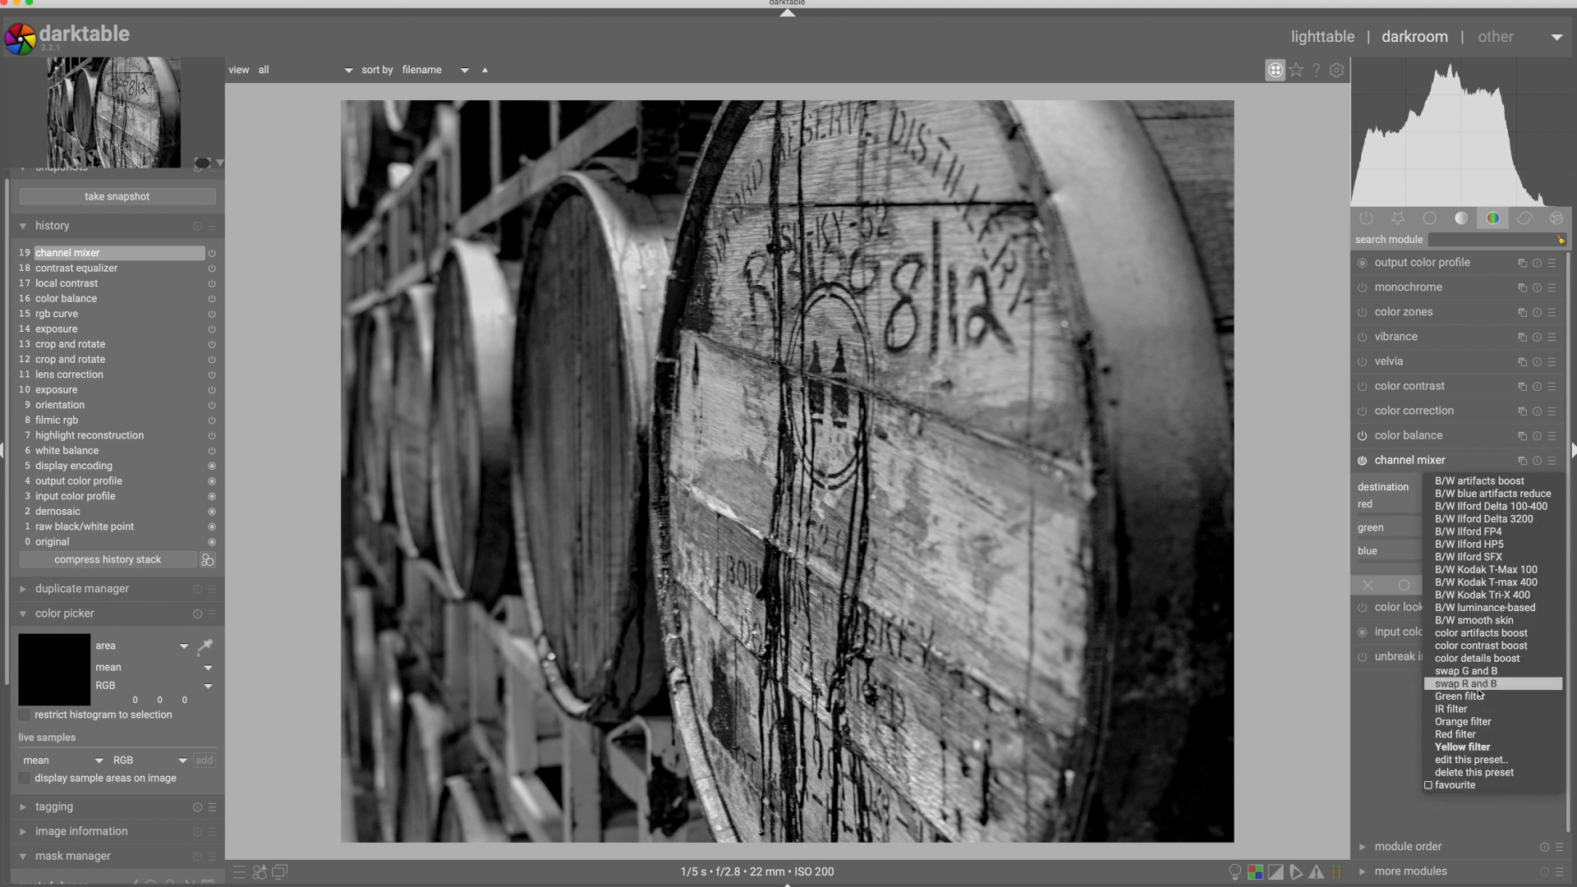
{"action": "left_click", "coordinate": [1461, 709]}
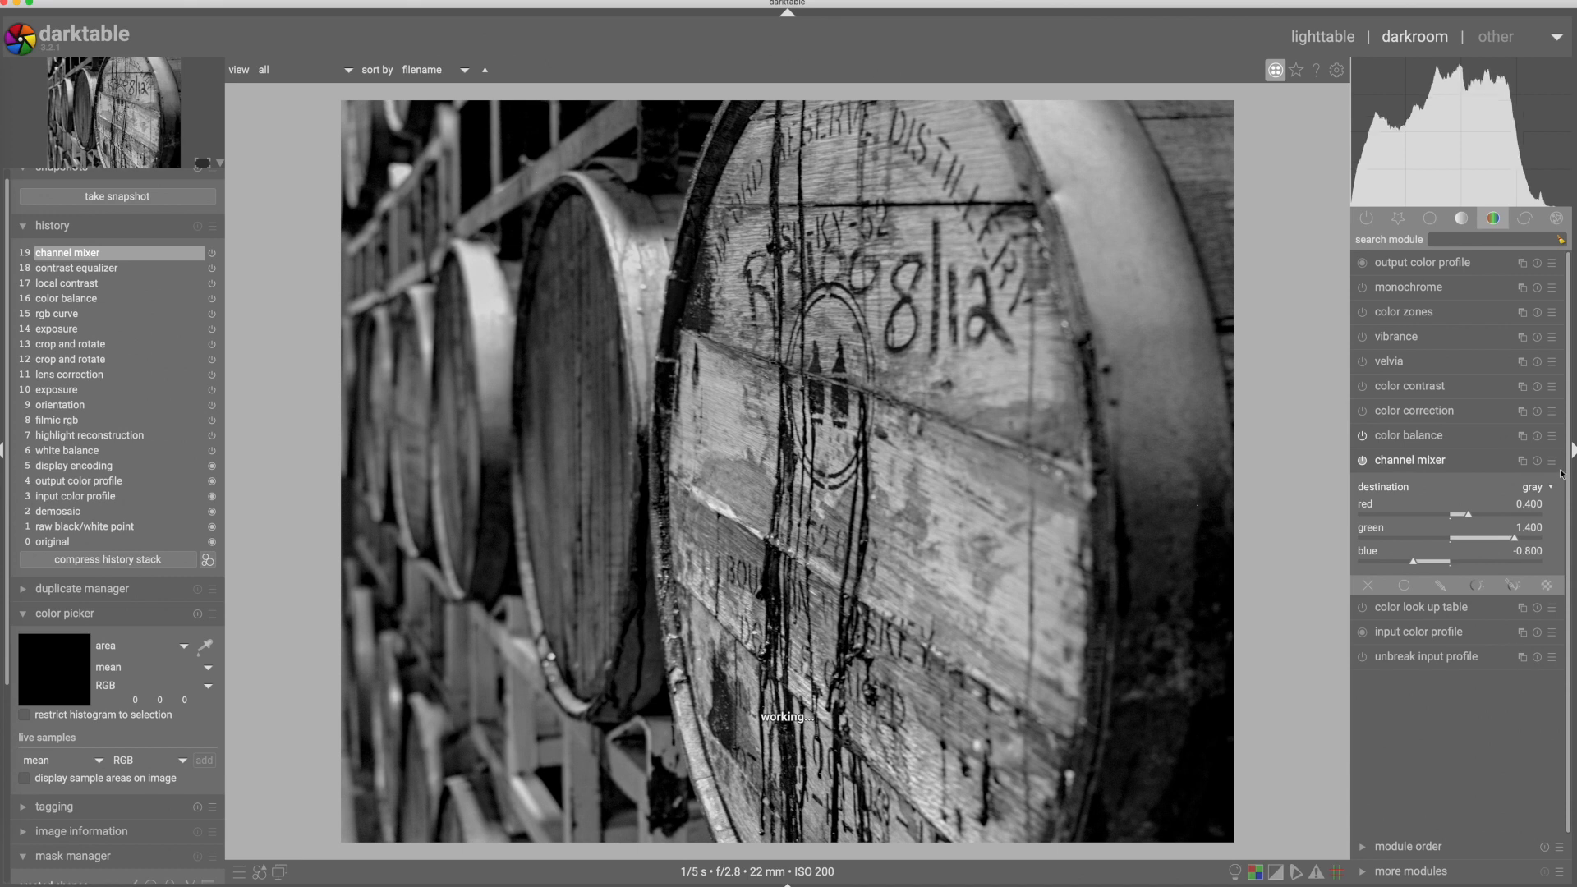
{"action": "left_click", "coordinate": [1552, 461]}
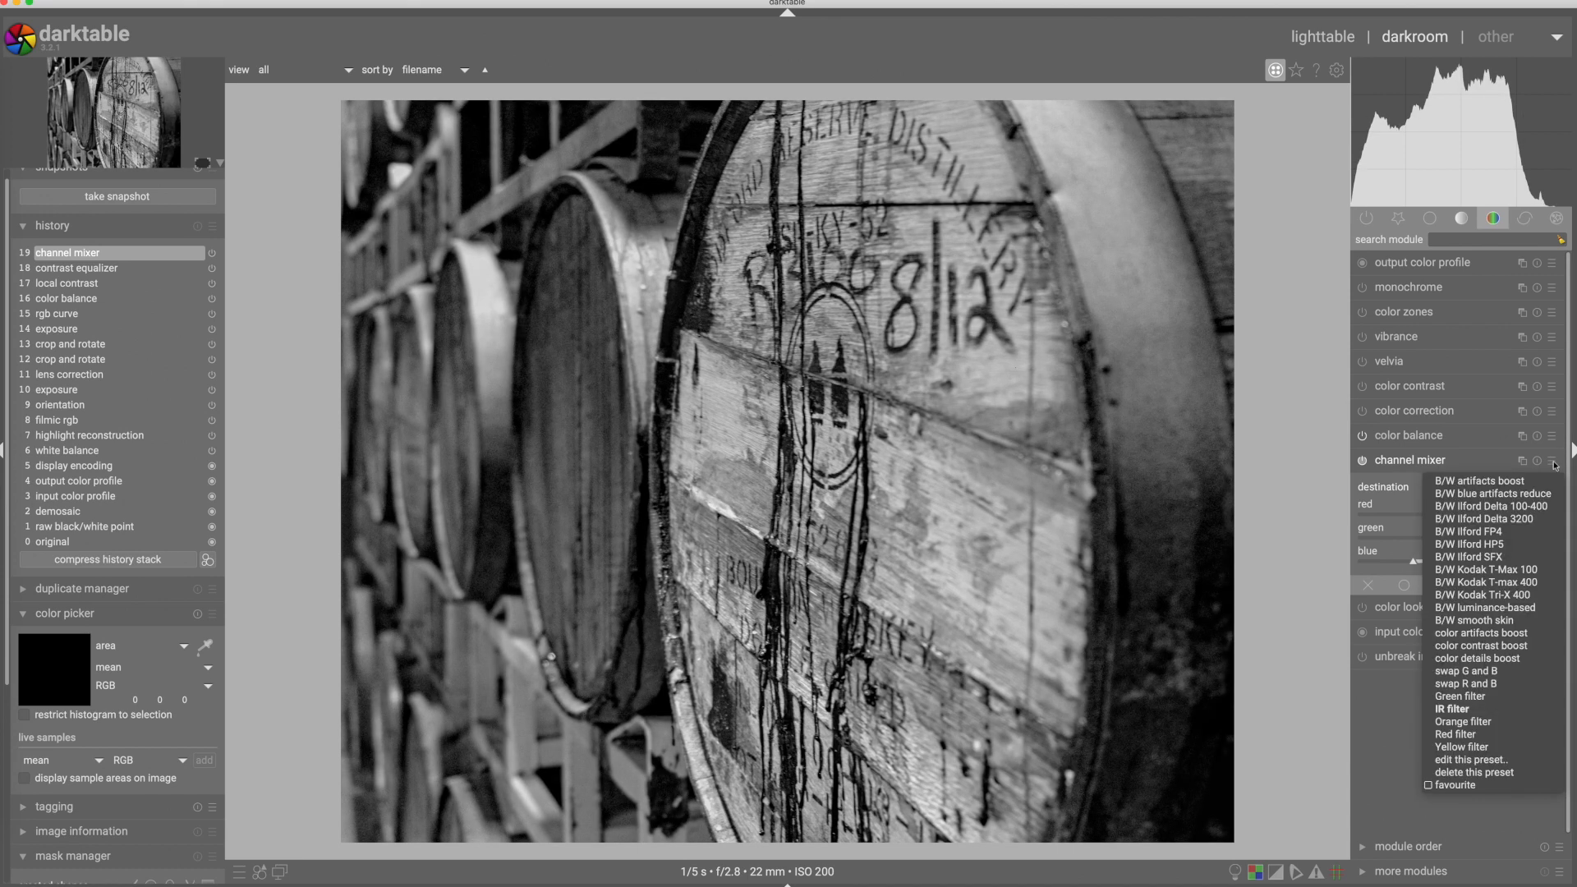
{"action": "left_click", "coordinate": [1476, 697]}
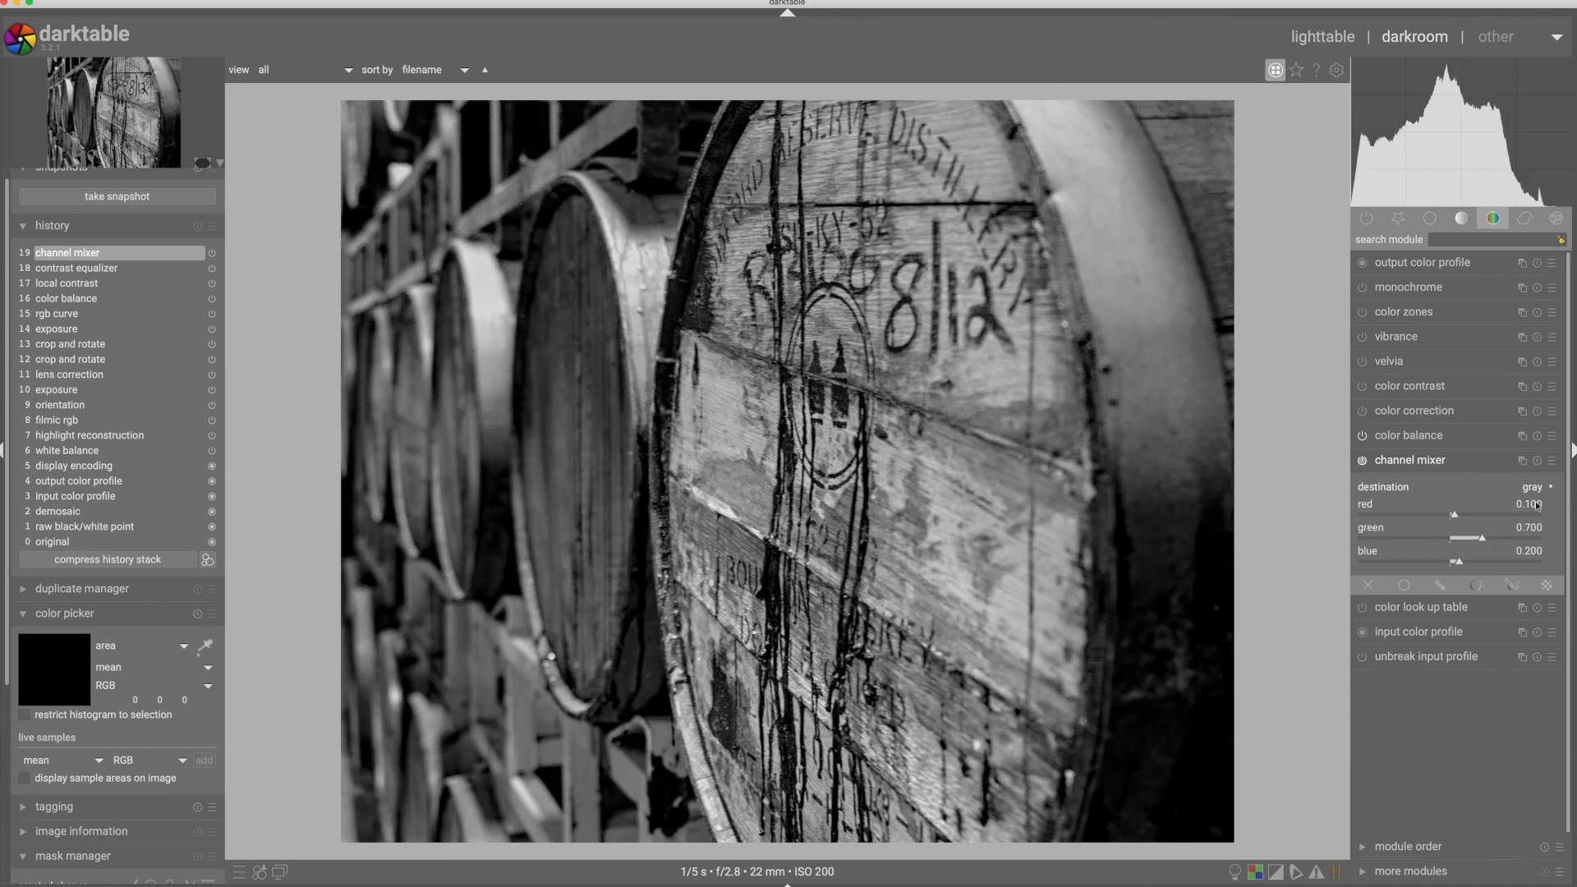
Try the Red filter preset once more, then switch the channel mixer back to the Green filter preset
{"action": "left_click", "coordinate": [1553, 462]}
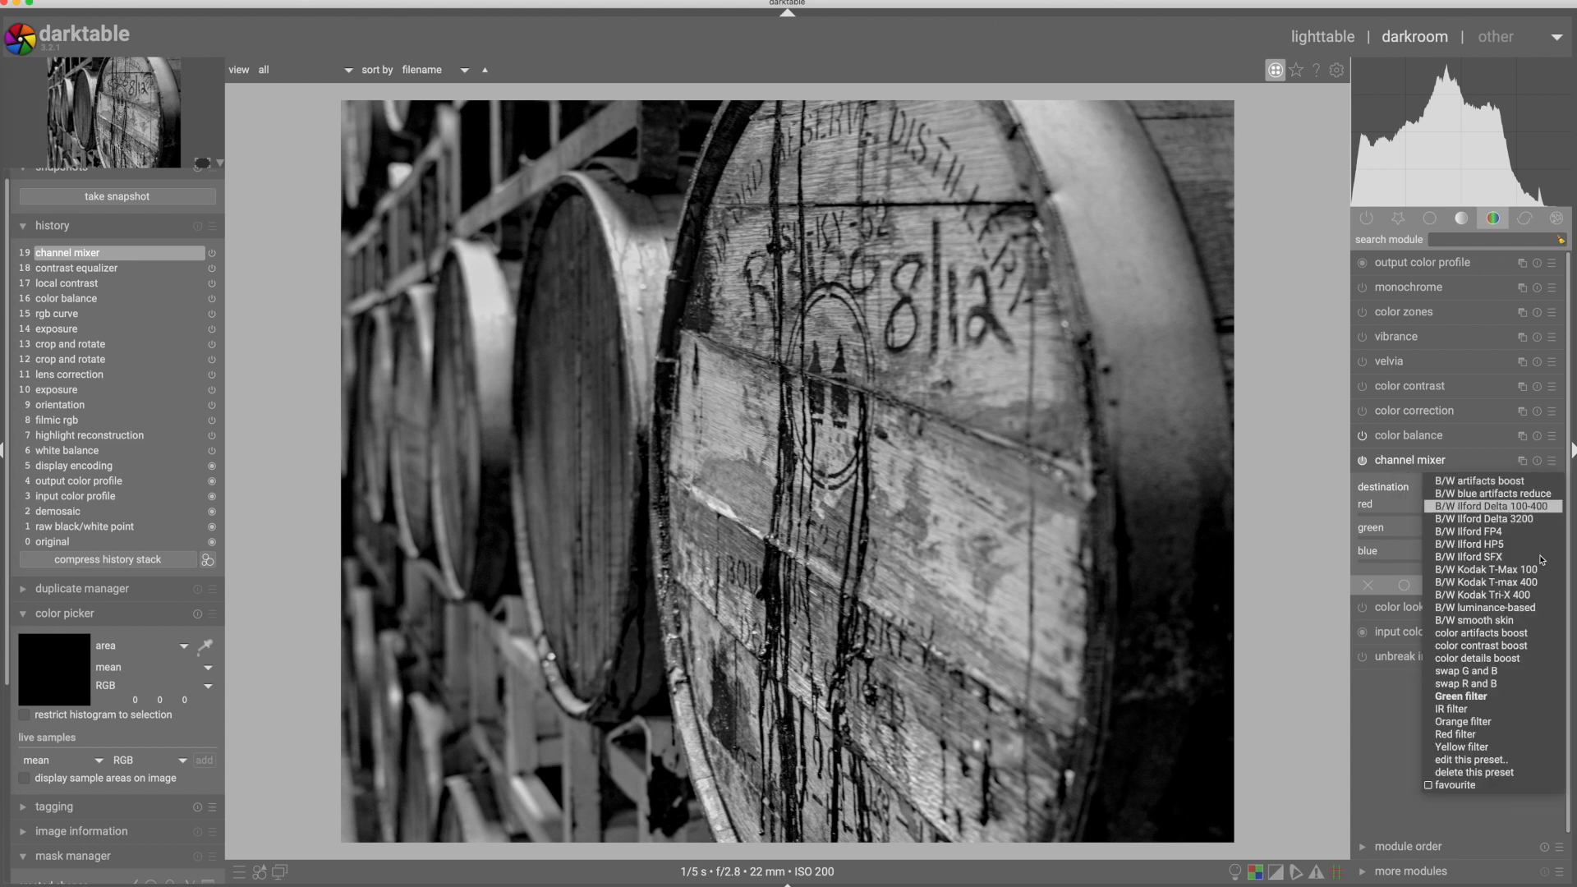
{"action": "left_click", "coordinate": [1464, 734]}
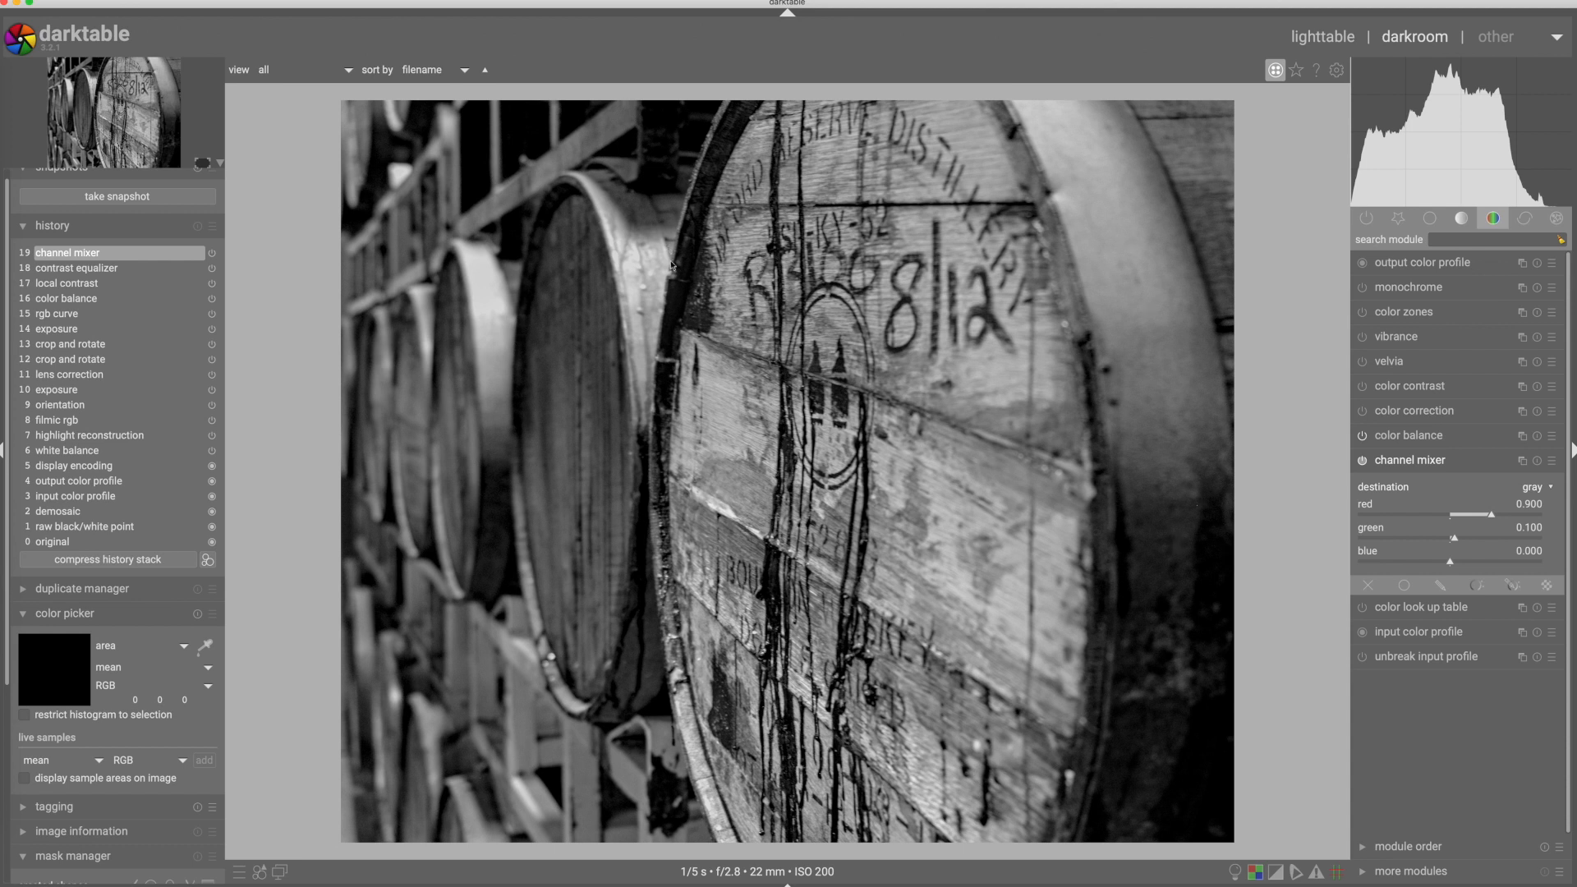
{"action": "left_click", "coordinate": [1552, 460]}
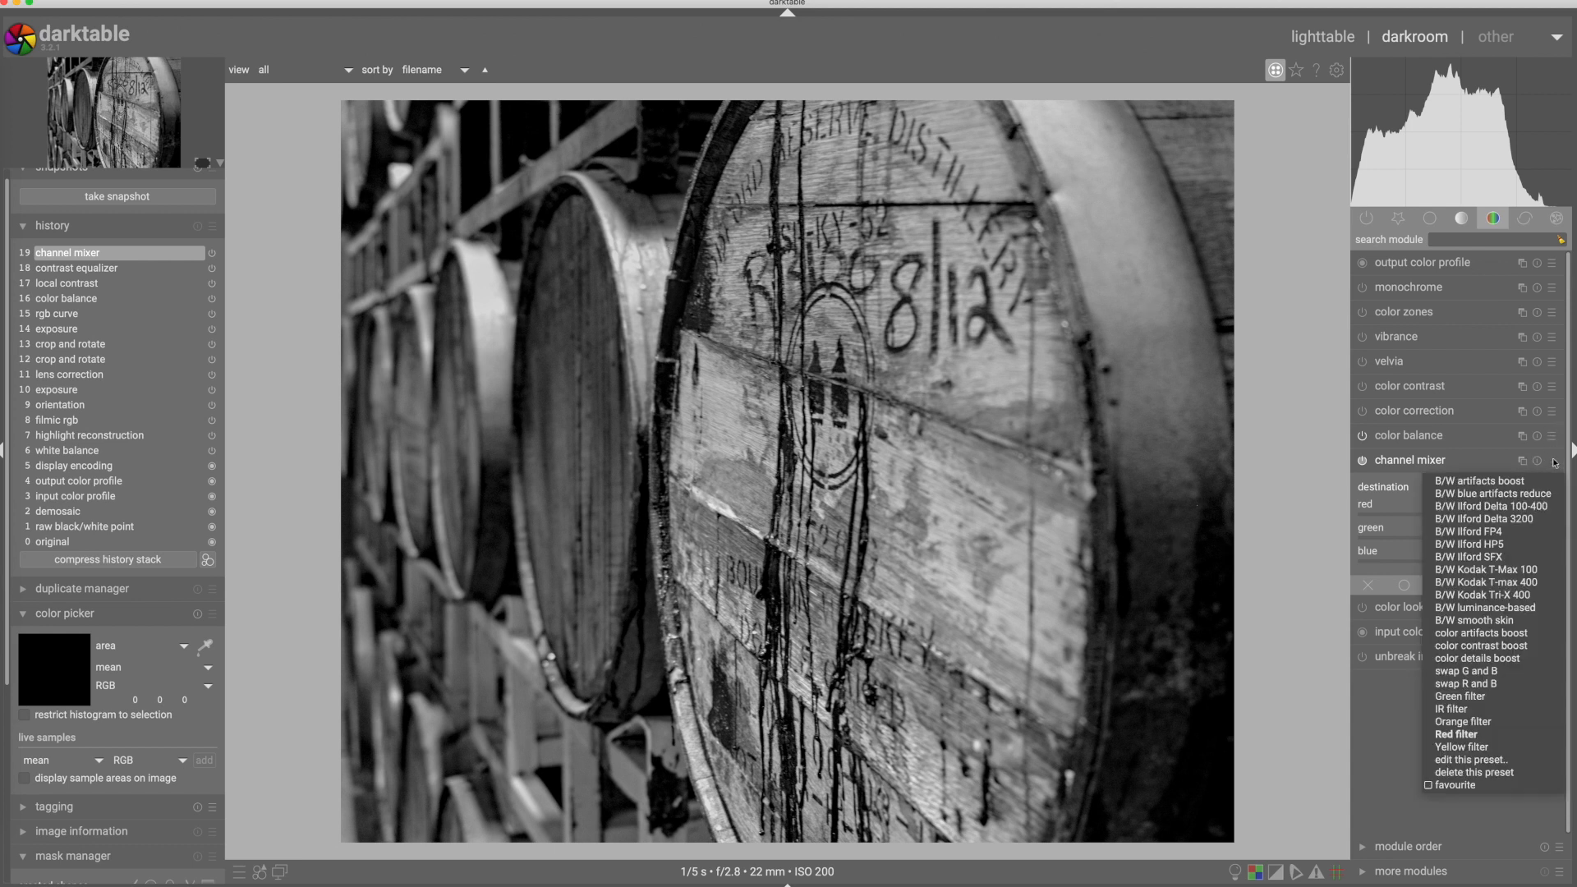
{"action": "left_click", "coordinate": [1472, 697]}
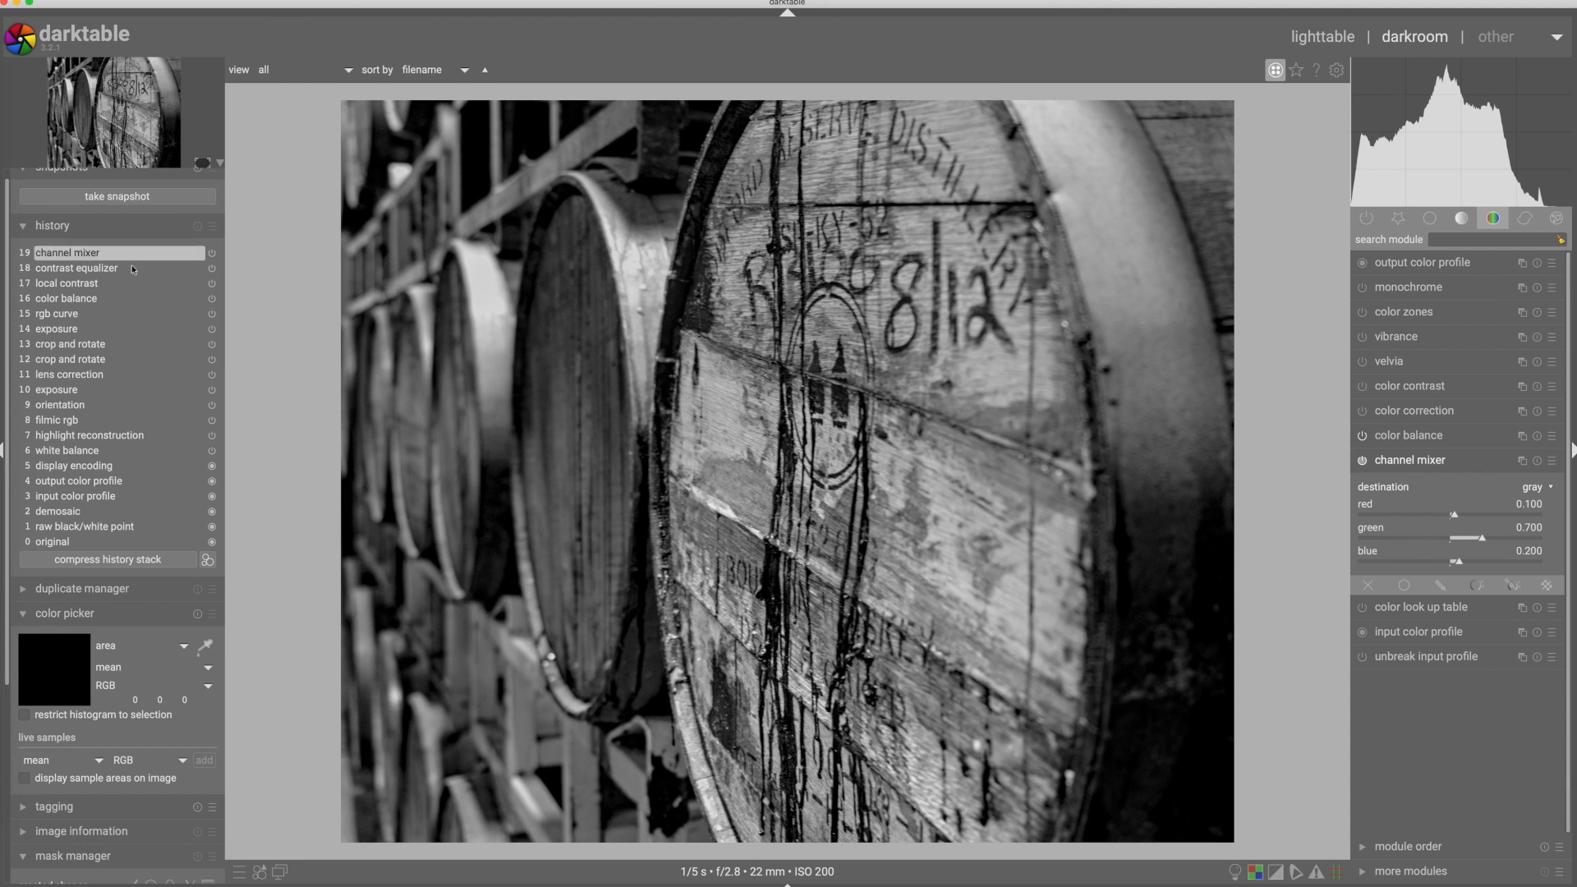
Revert the barrel photo's history to the contrast equalizer step and duplicate this color version
{"action": "left_click", "coordinate": [51, 269]}
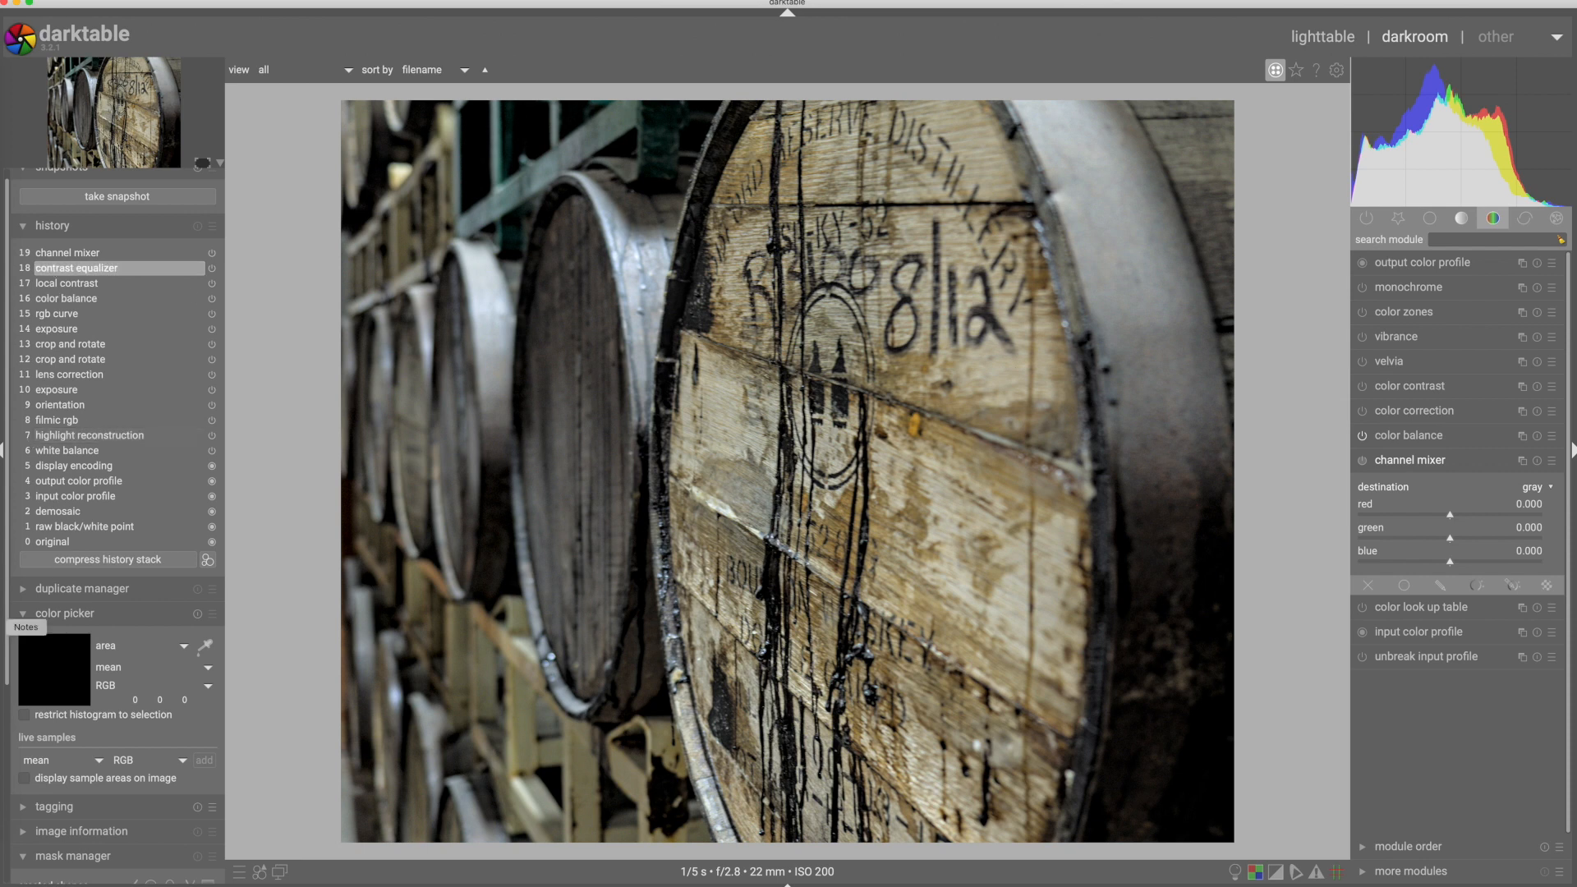
{"action": "left_click", "coordinate": [25, 590]}
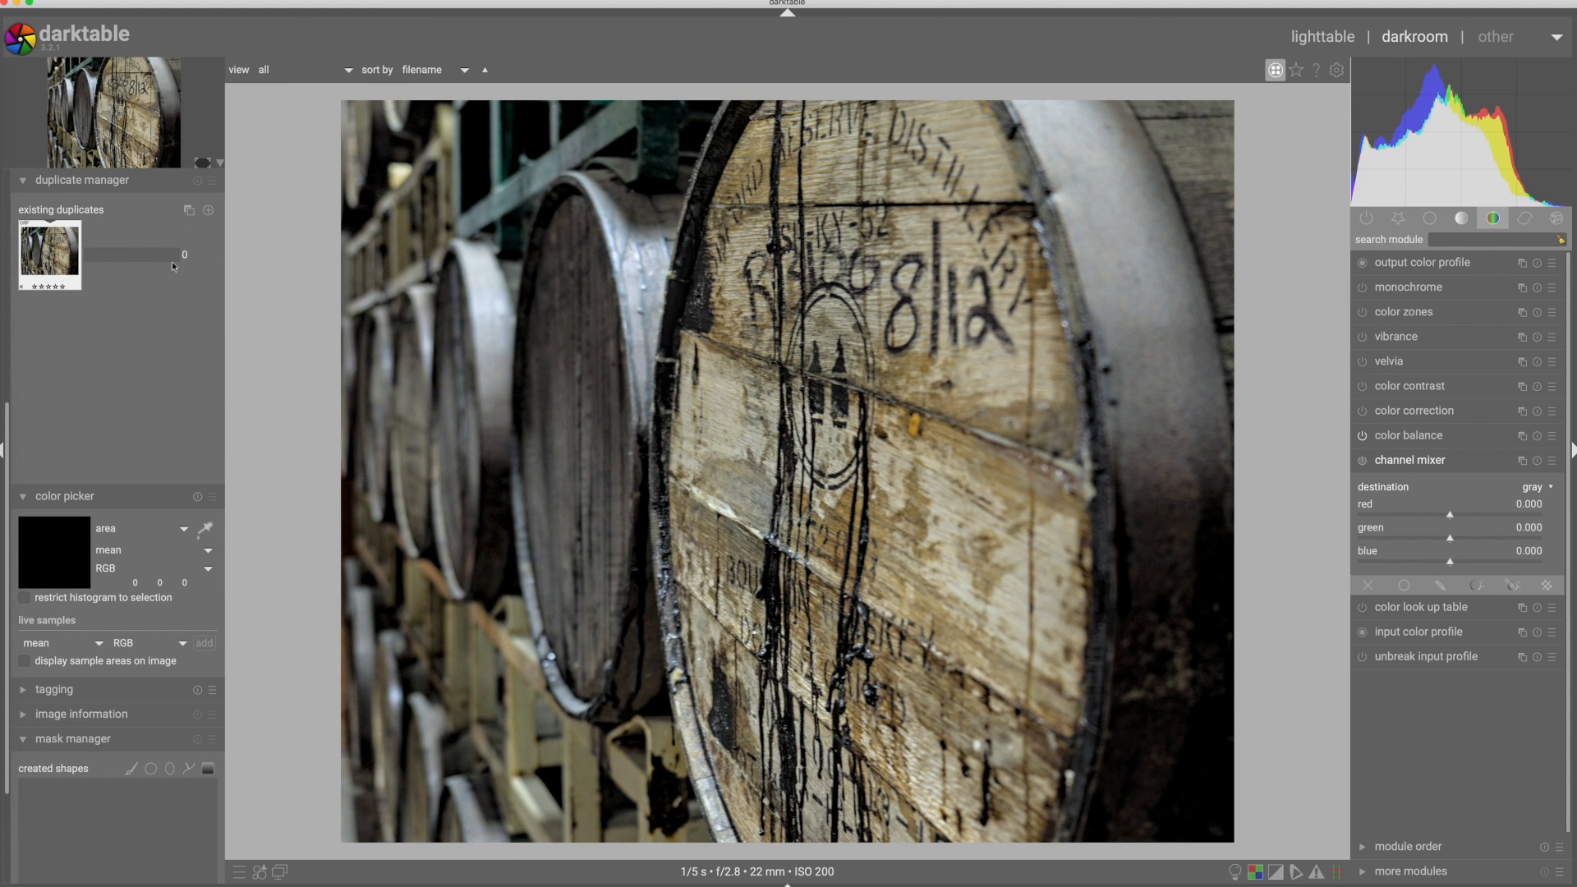
{"action": "left_click", "coordinate": [189, 211]}
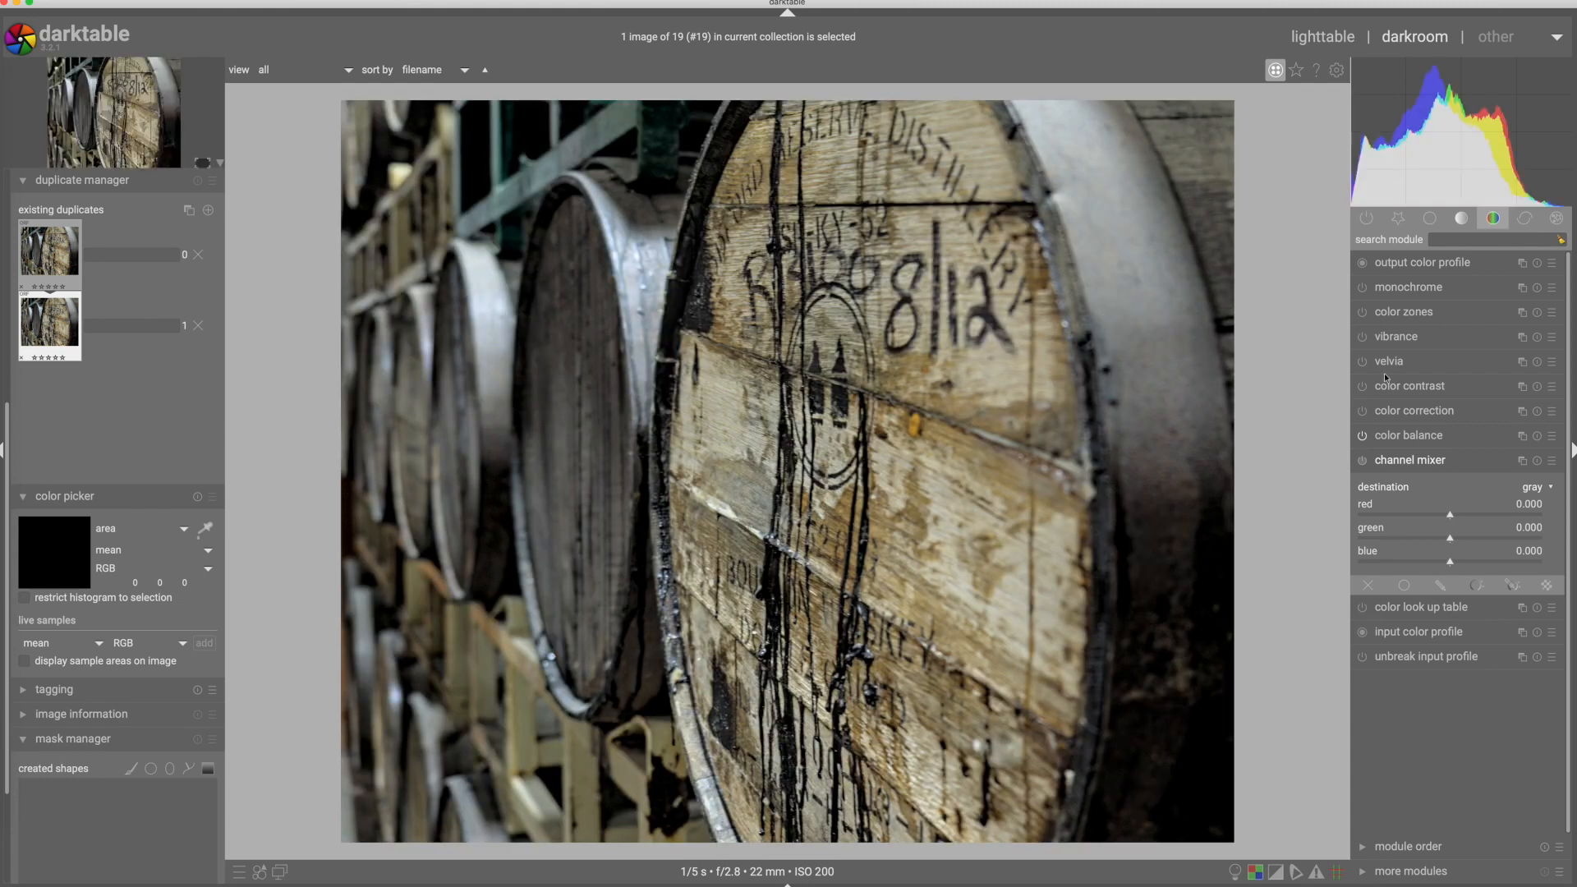
Enable the channel mixer on the duplicate and convert it to black and white with the Green filter preset
{"action": "left_click", "coordinate": [1363, 461]}
{"action": "left_click", "coordinate": [1554, 463]}
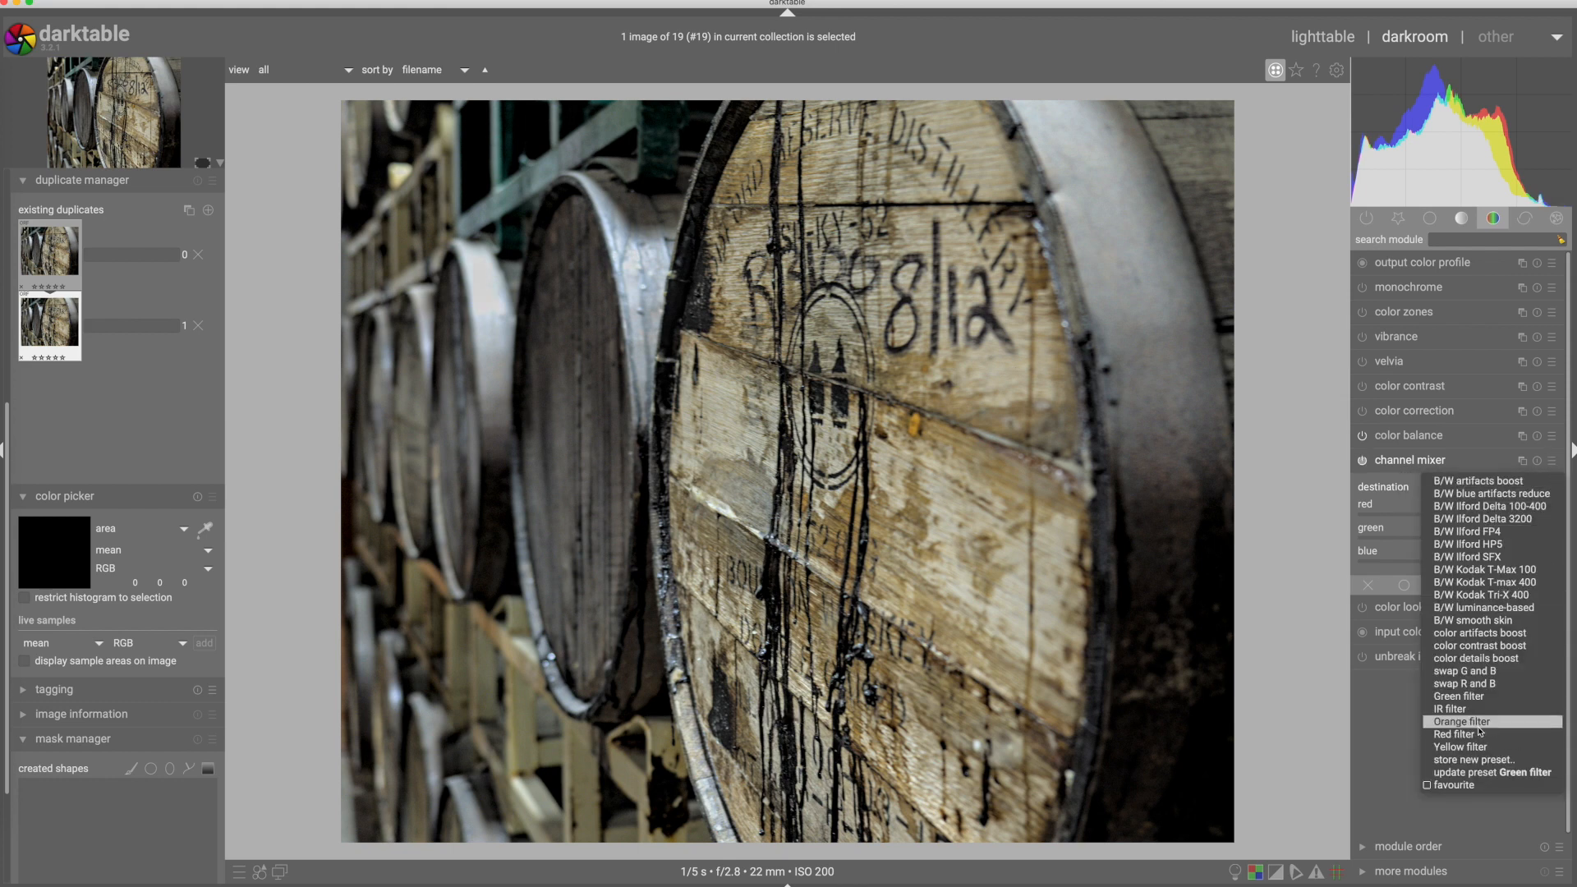
{"action": "left_click", "coordinate": [1478, 698]}
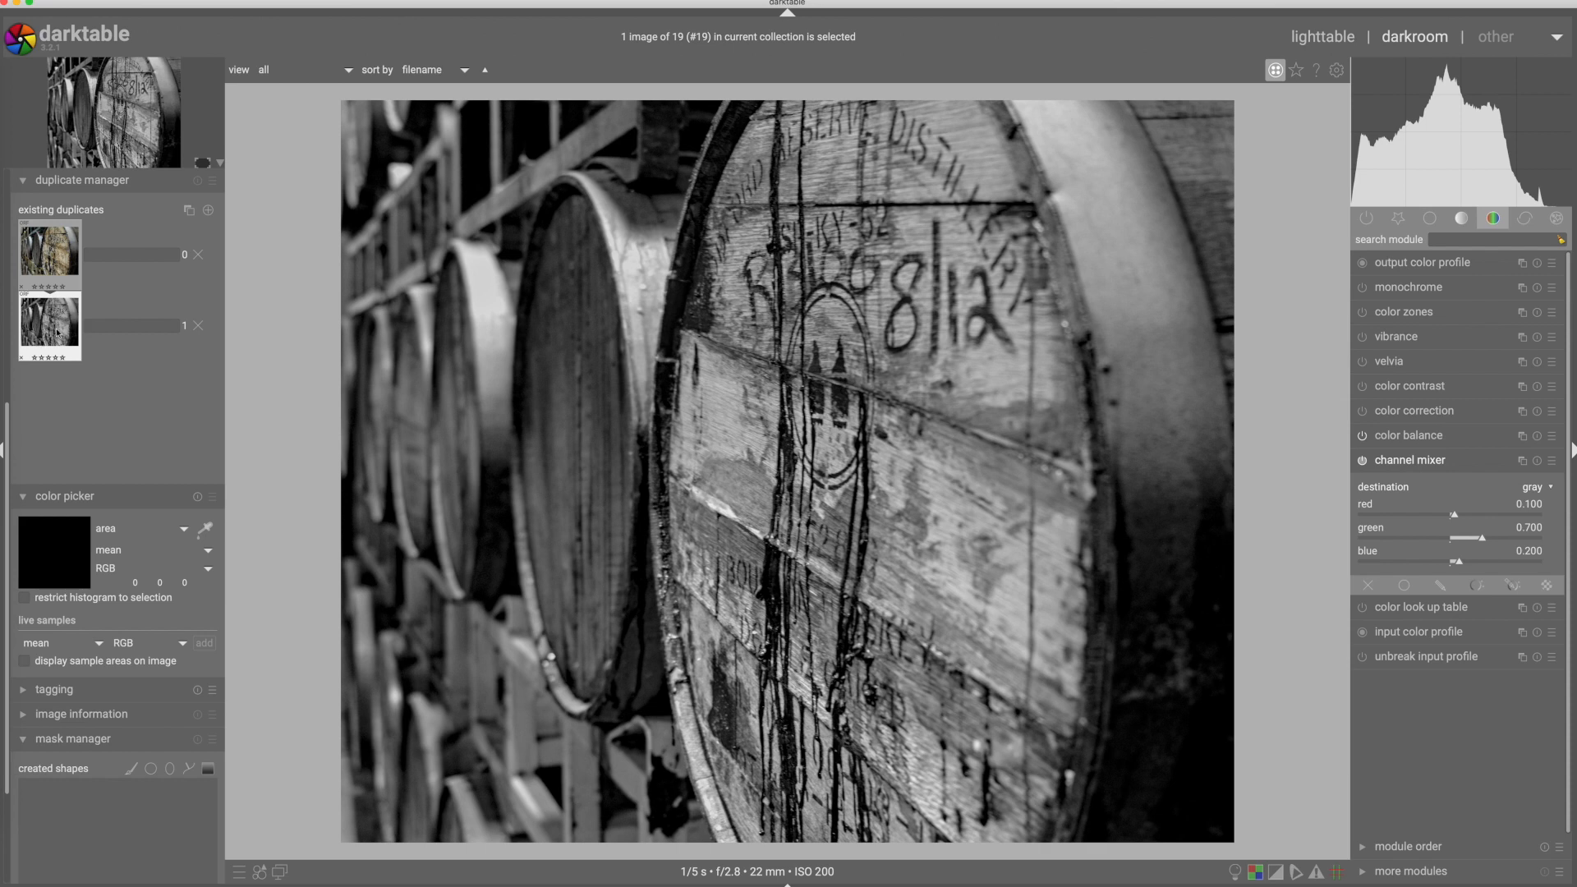
Go back to the lighttable and compare the color and black-and-white barrel versions in full-screen preview
{"action": "left_click", "coordinate": [1347, 36]}
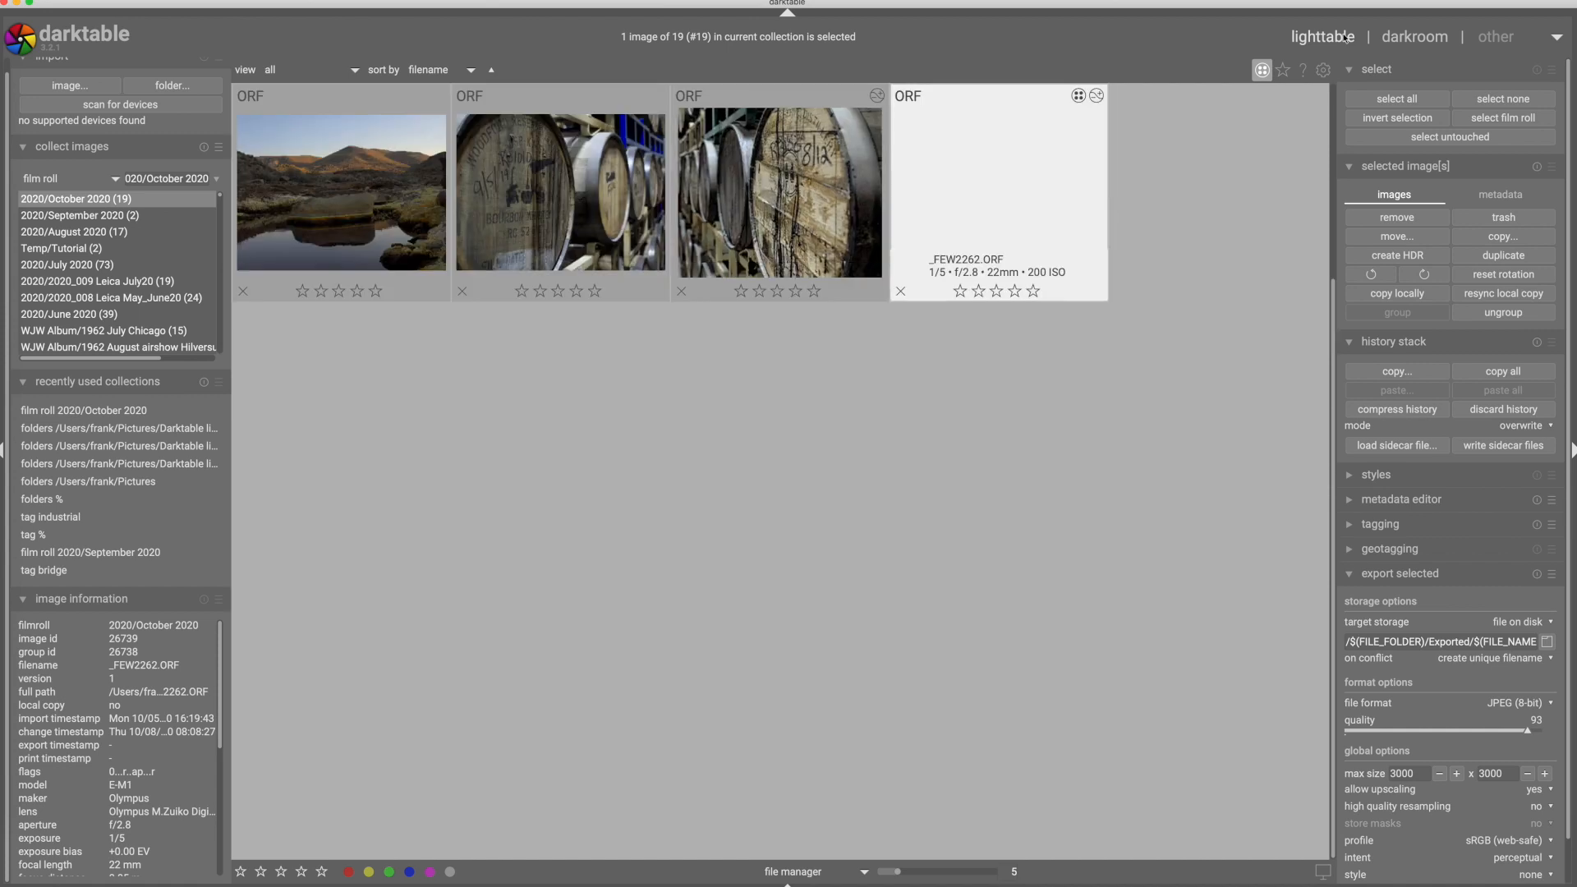
{"action": "left_click", "coordinate": [822, 192]}
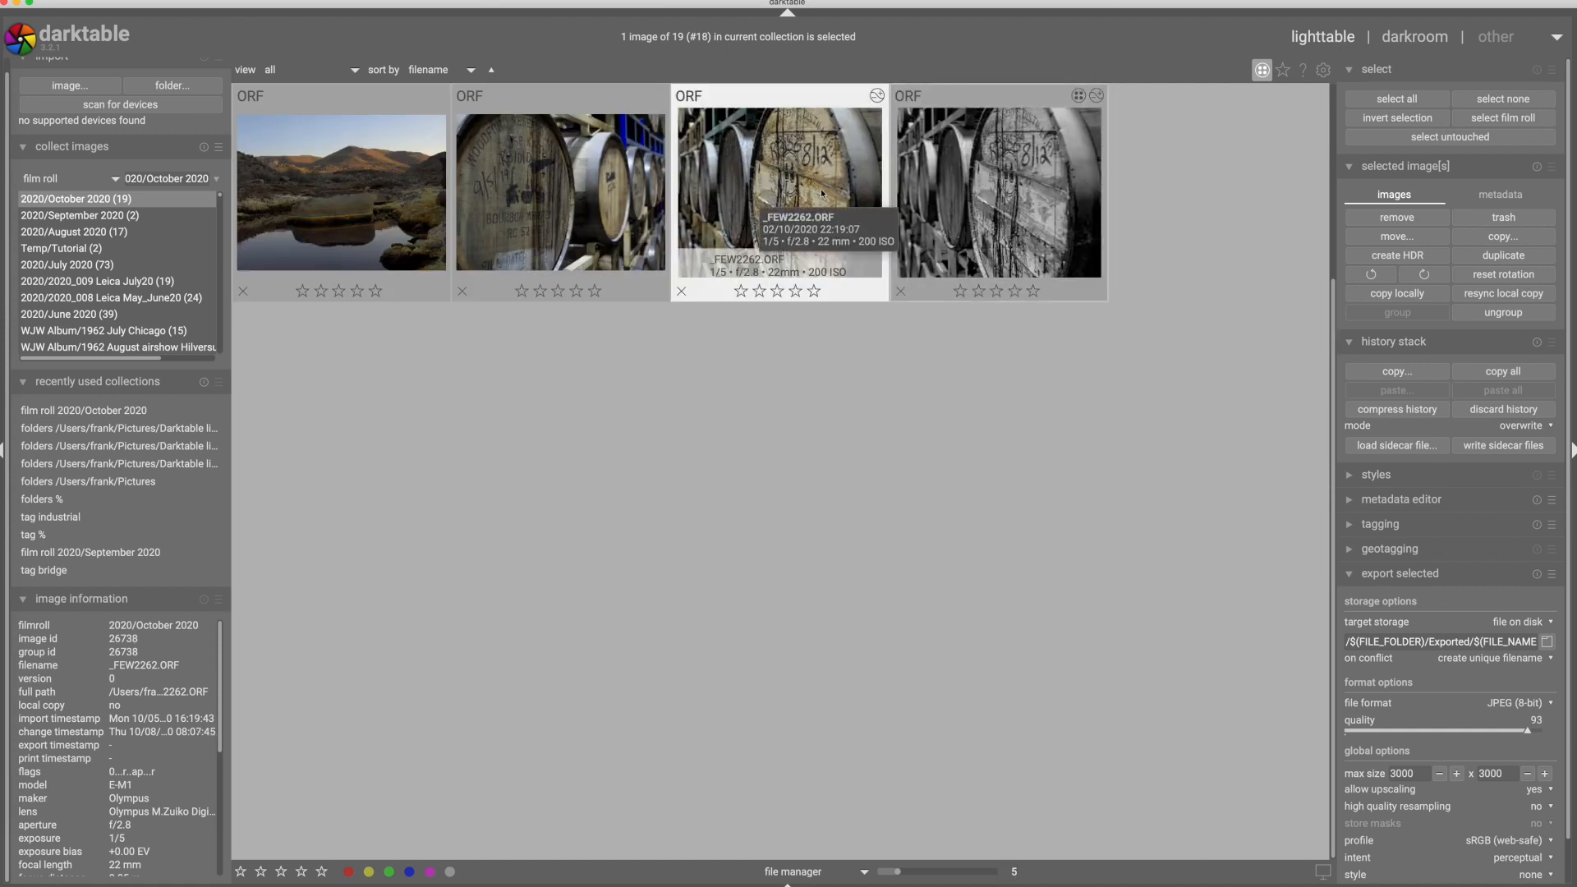
{"action": "key", "text": "w"}
{"action": "key", "text": "Tab"}
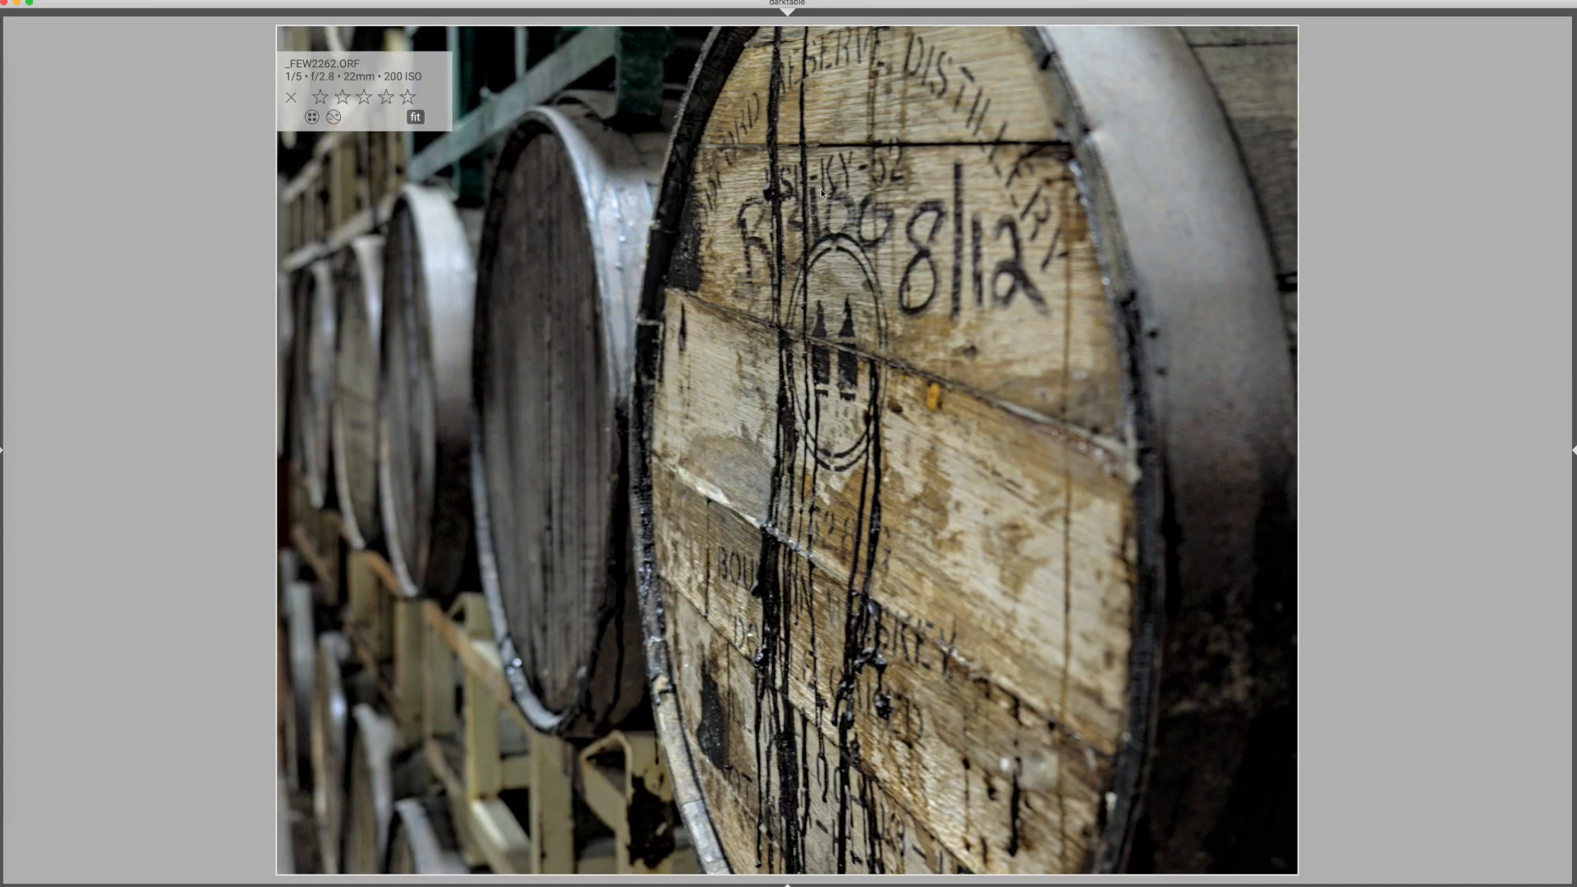
{"action": "key", "text": "Right"}
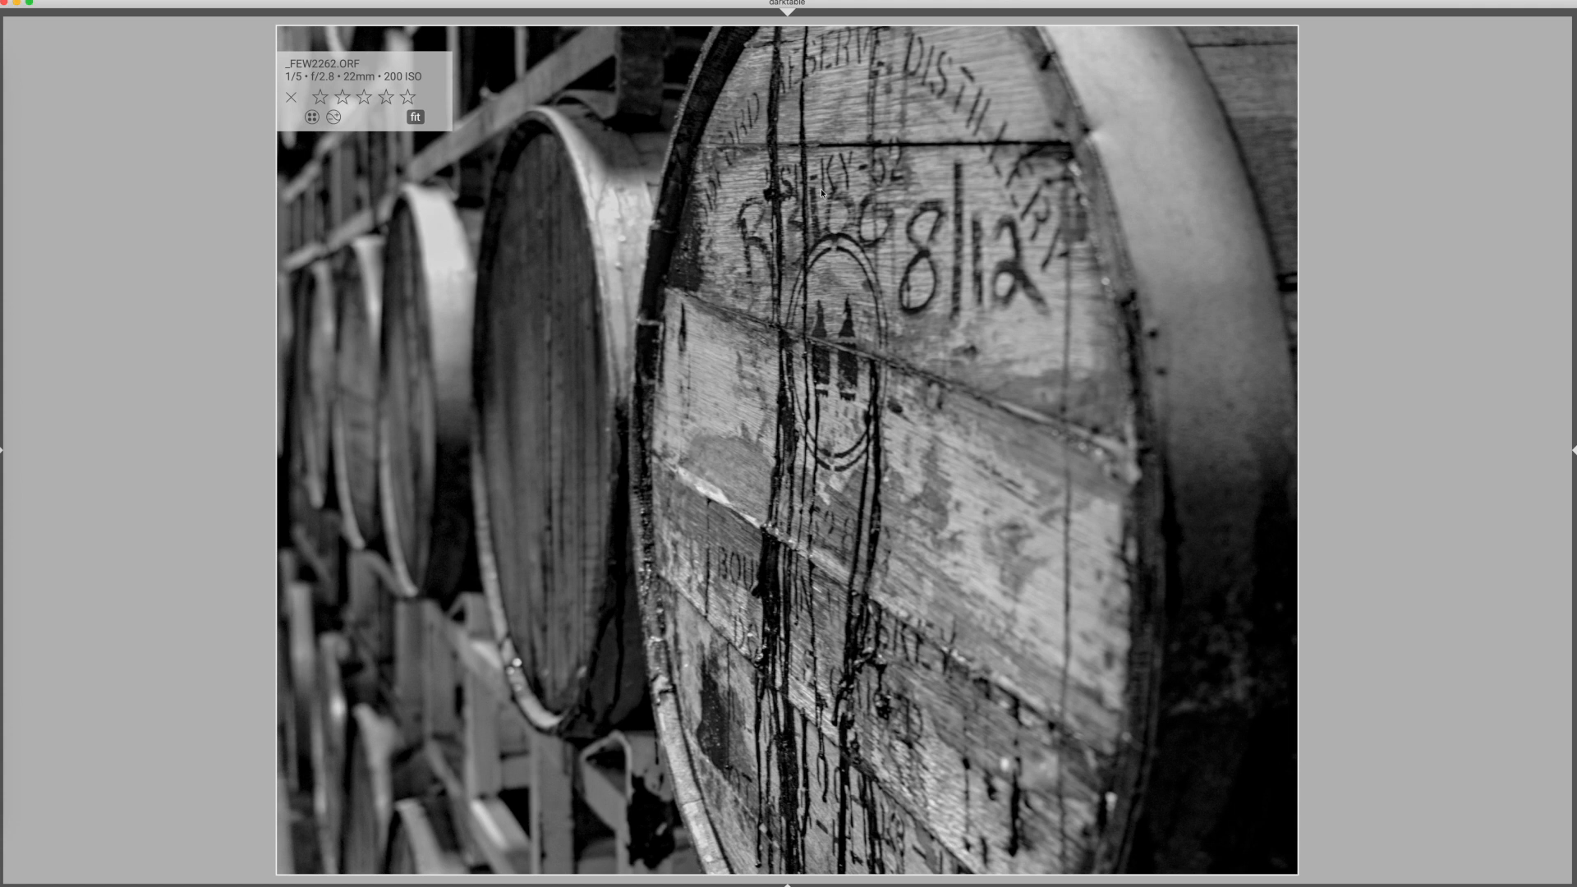
{"action": "key", "text": "Left"}
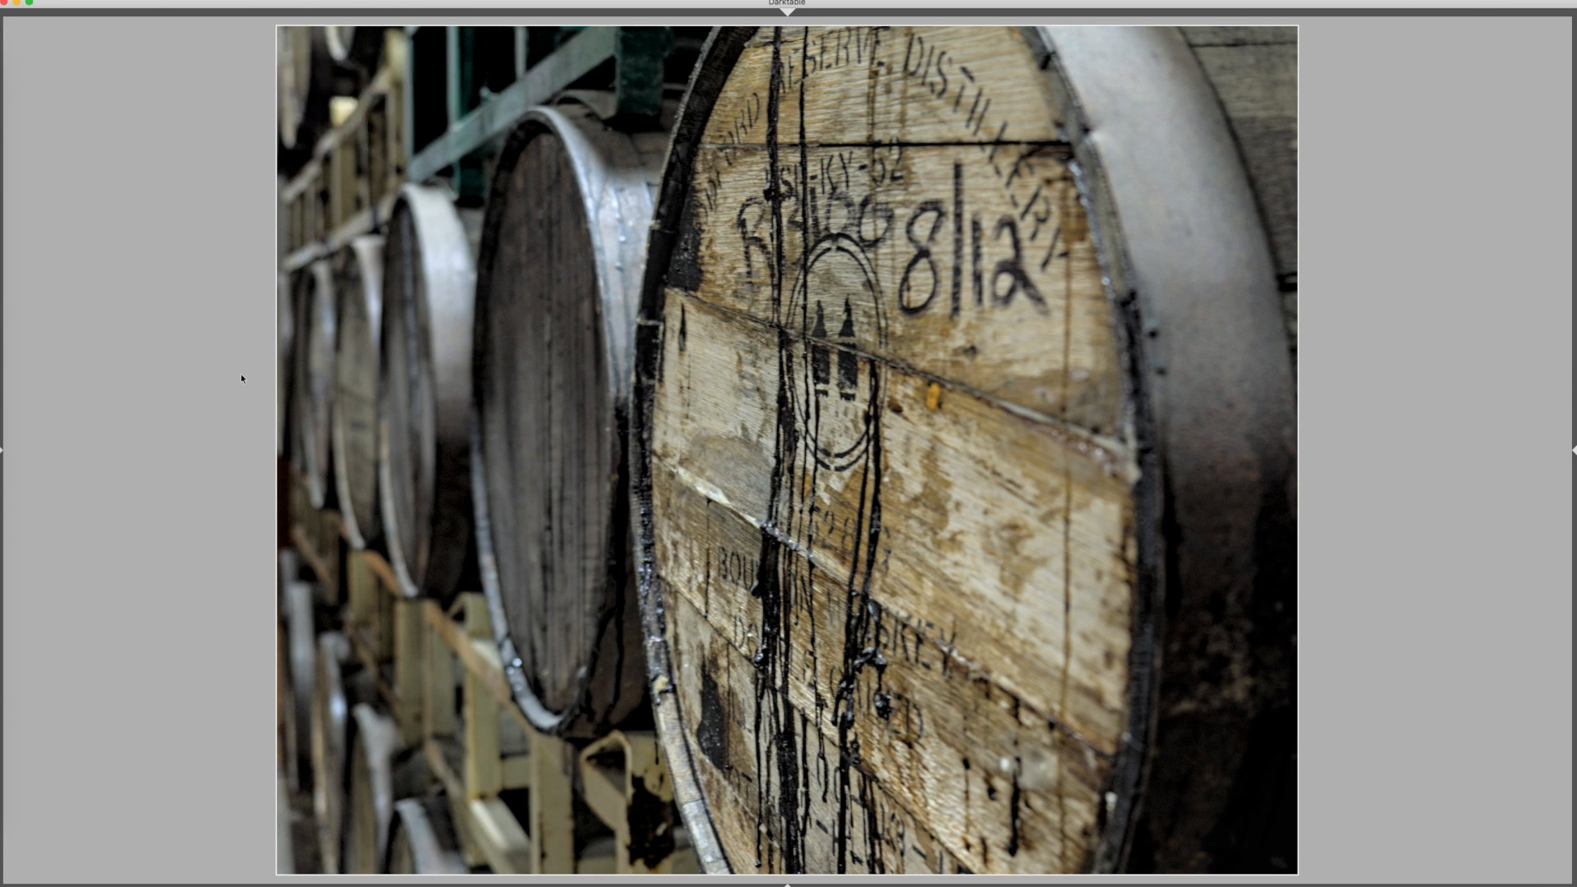
{"action": "key", "text": "Escape"}
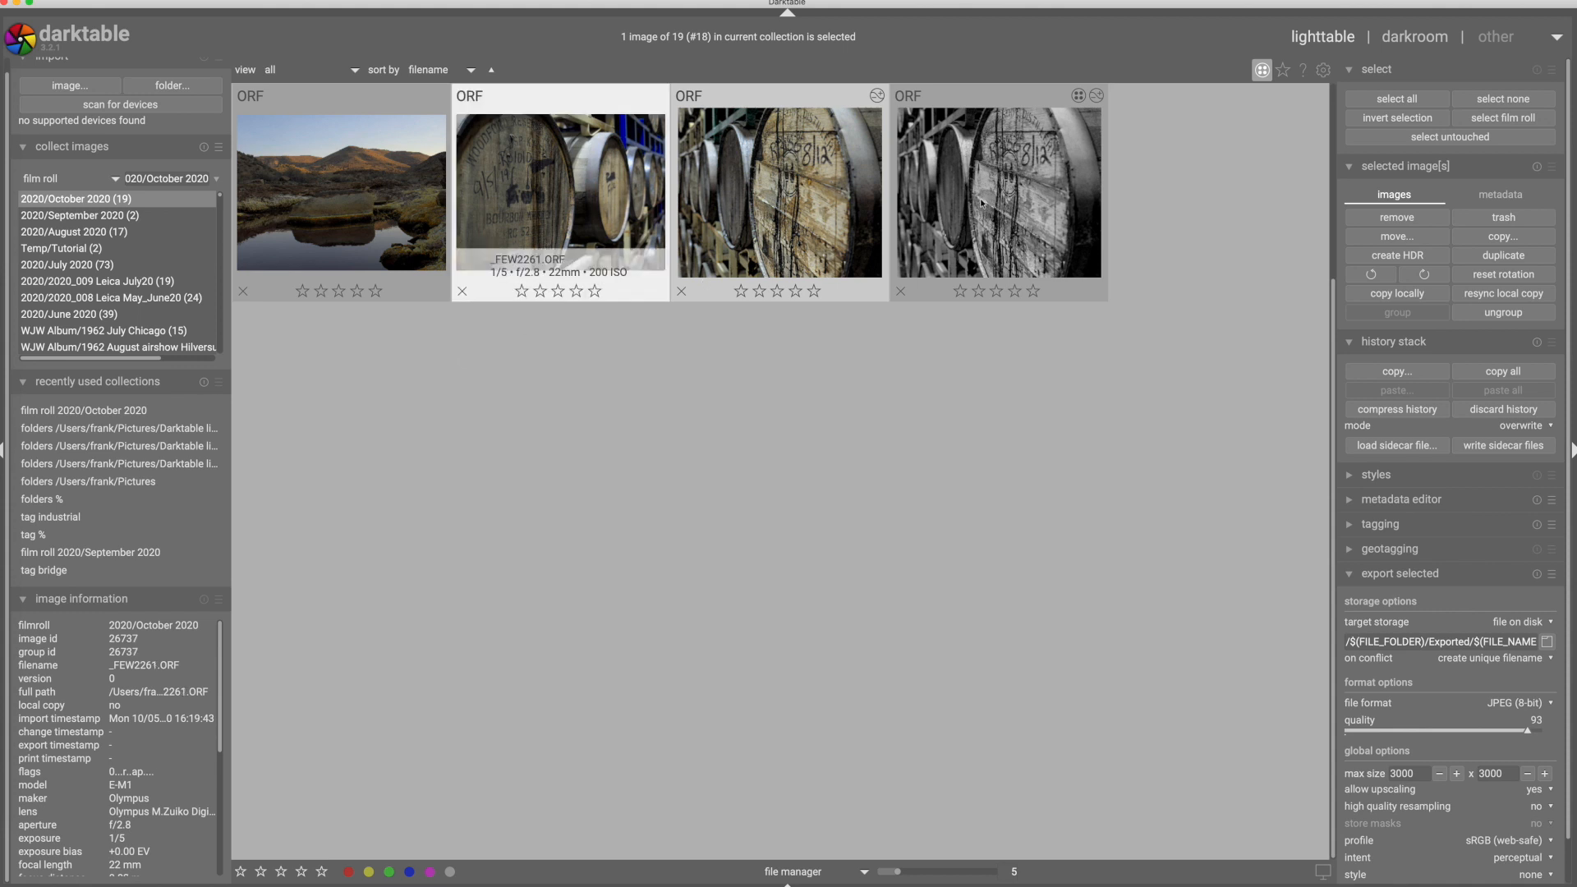
Select the color and black-and-white barrel photos, compare them side by side in culling mode, and return to the file manager
{"action": "left_click", "coordinate": [934, 223], "text": "ctrl"}
{"action": "left_click", "coordinate": [866, 877]}
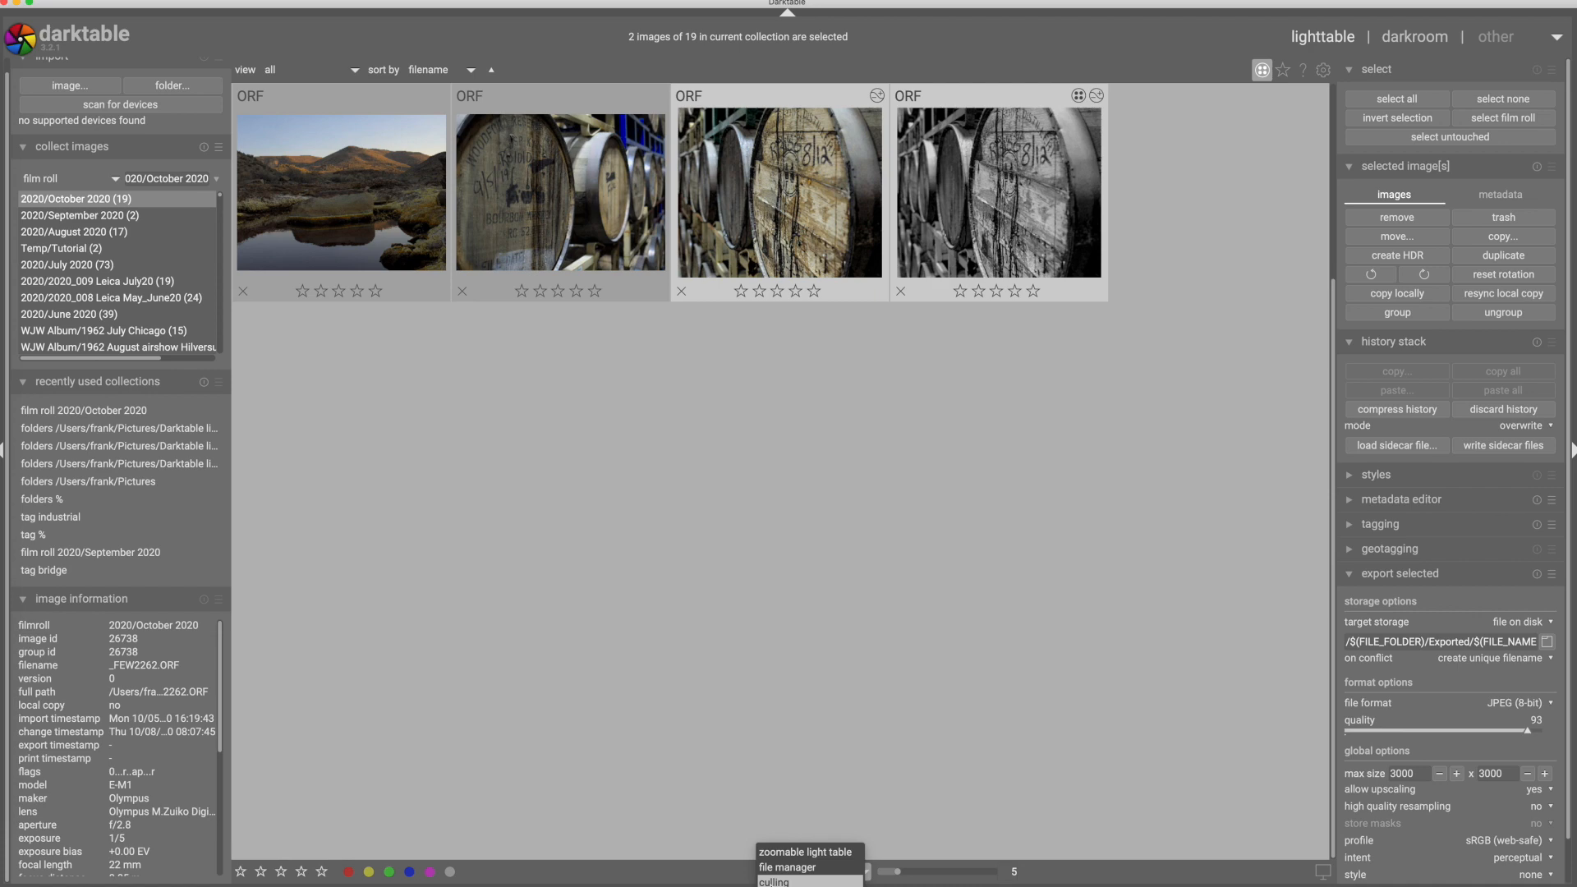
{"action": "left_click", "coordinate": [774, 882]}
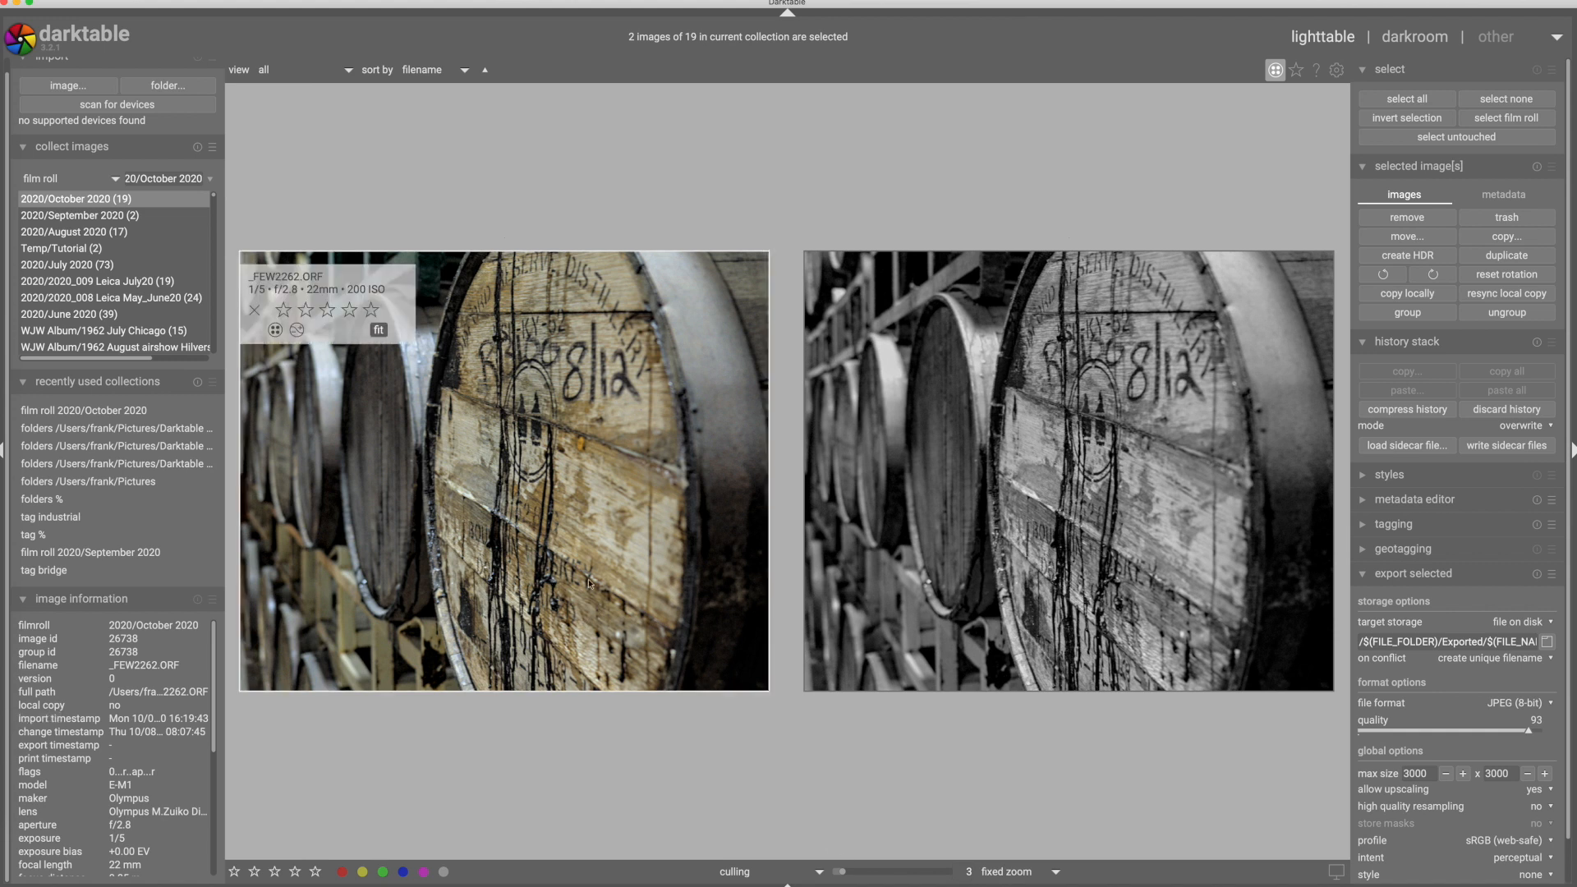
{"action": "mouse_move", "coordinate": [391, 275]}
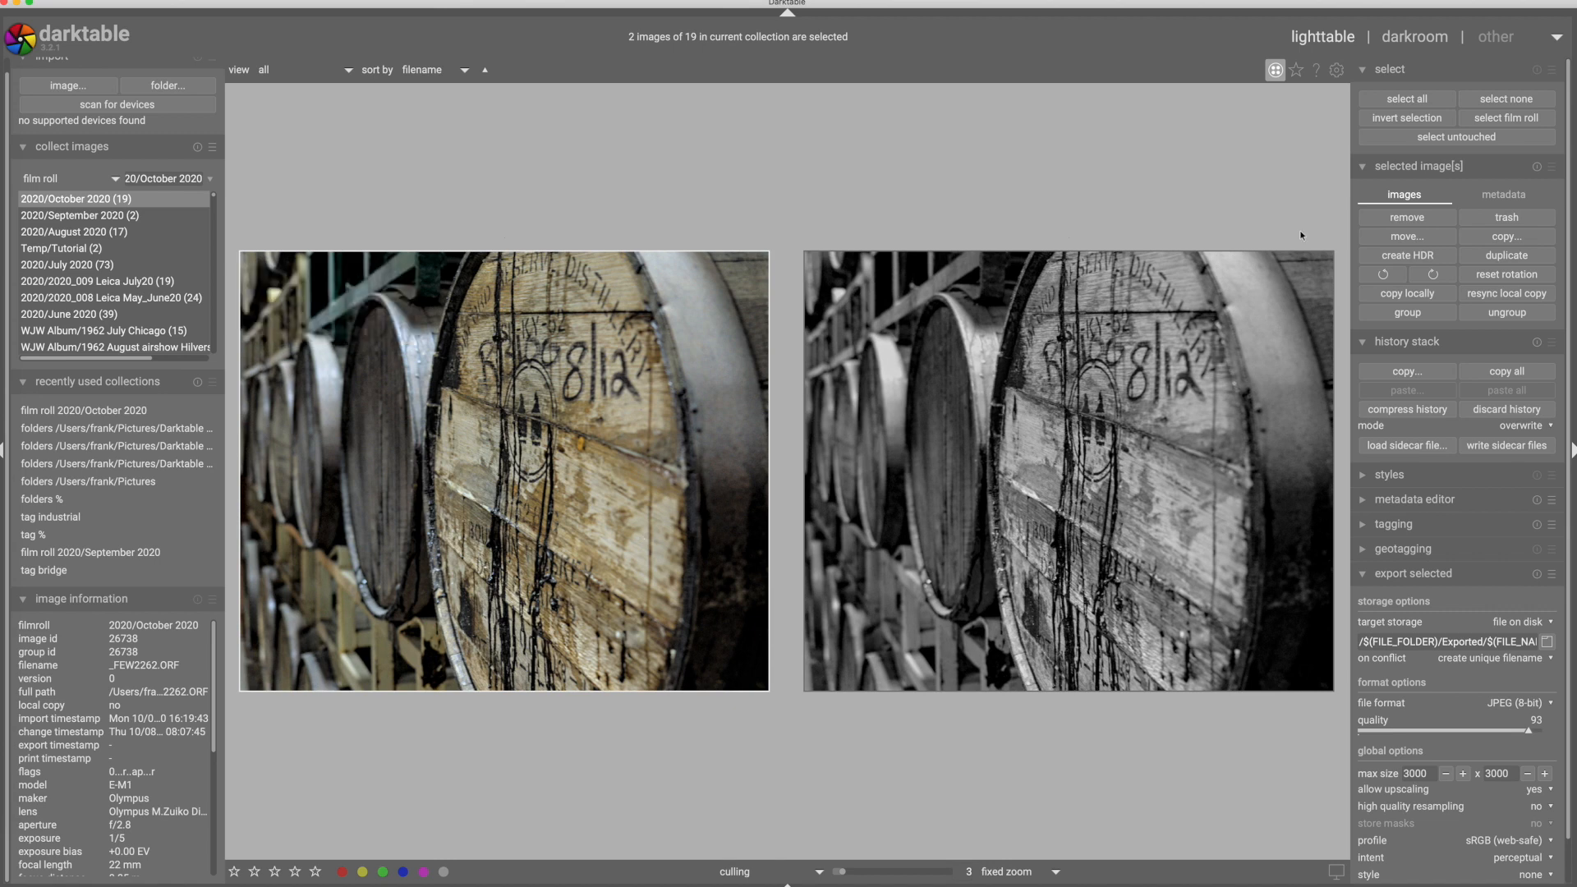
{"action": "key", "text": "x"}
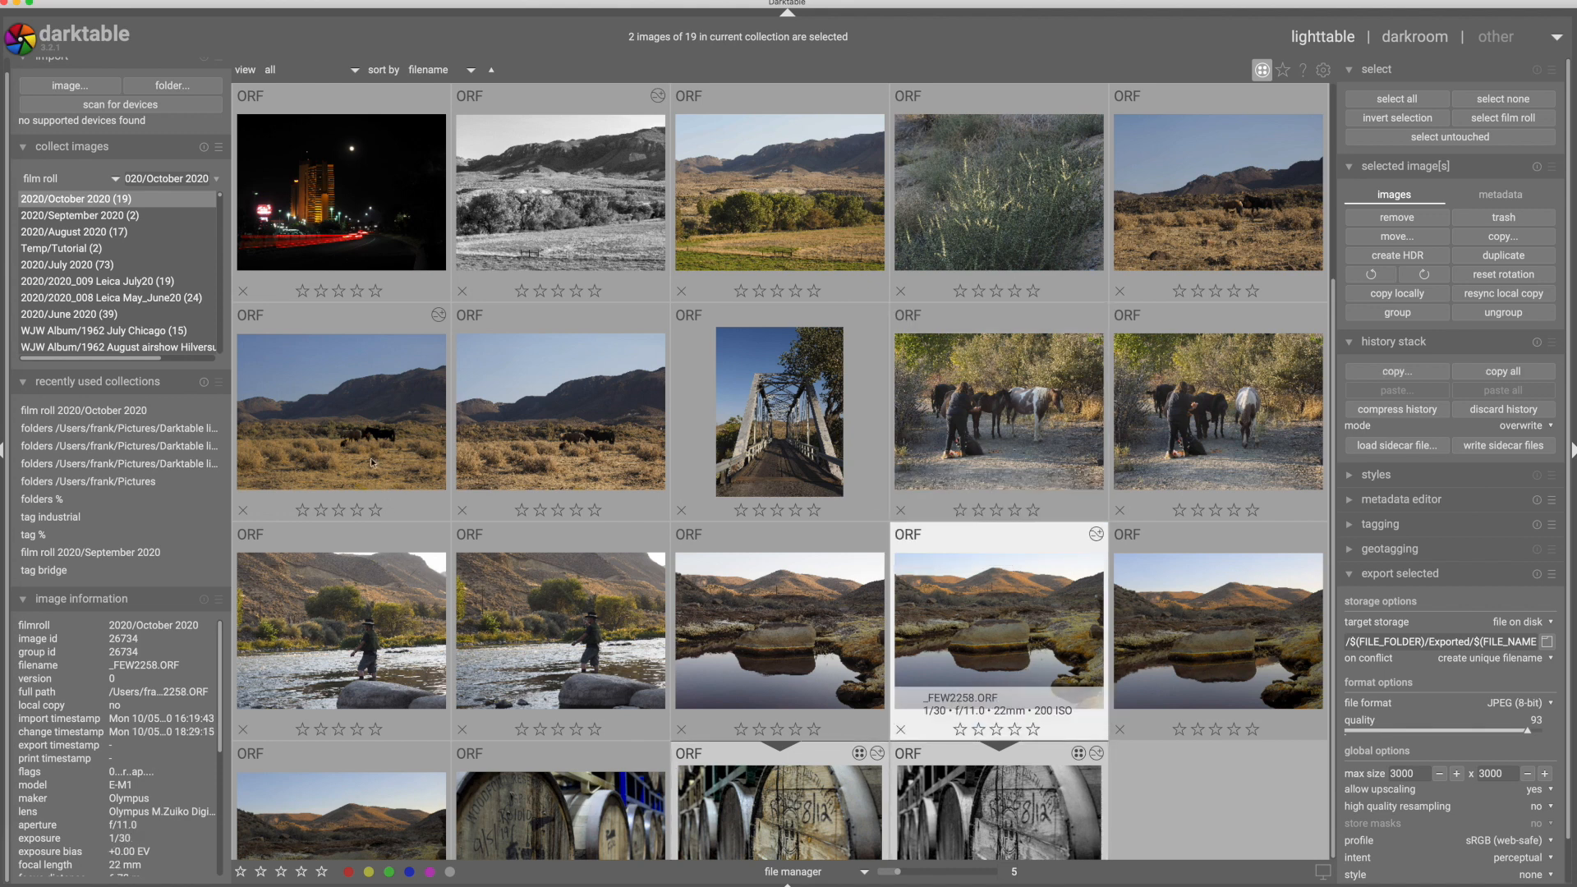
Open the horse landscape and the pond photo in the darkroom one after the other, examining the pond's central boulder up close
{"action": "double_click", "coordinate": [528, 457]}
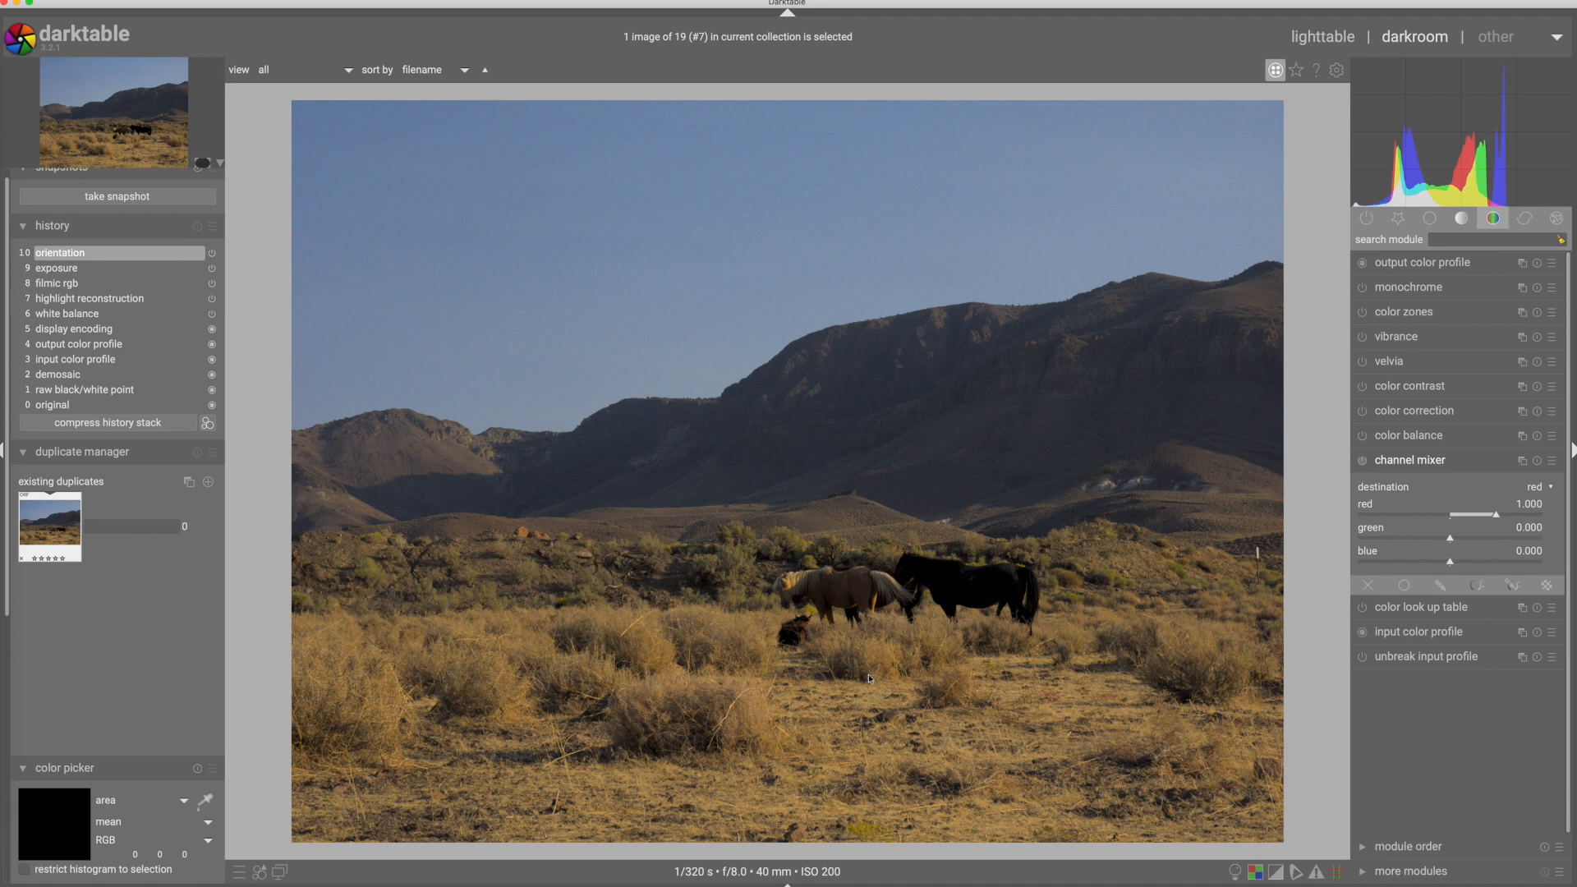
{"action": "left_click", "coordinate": [1328, 42]}
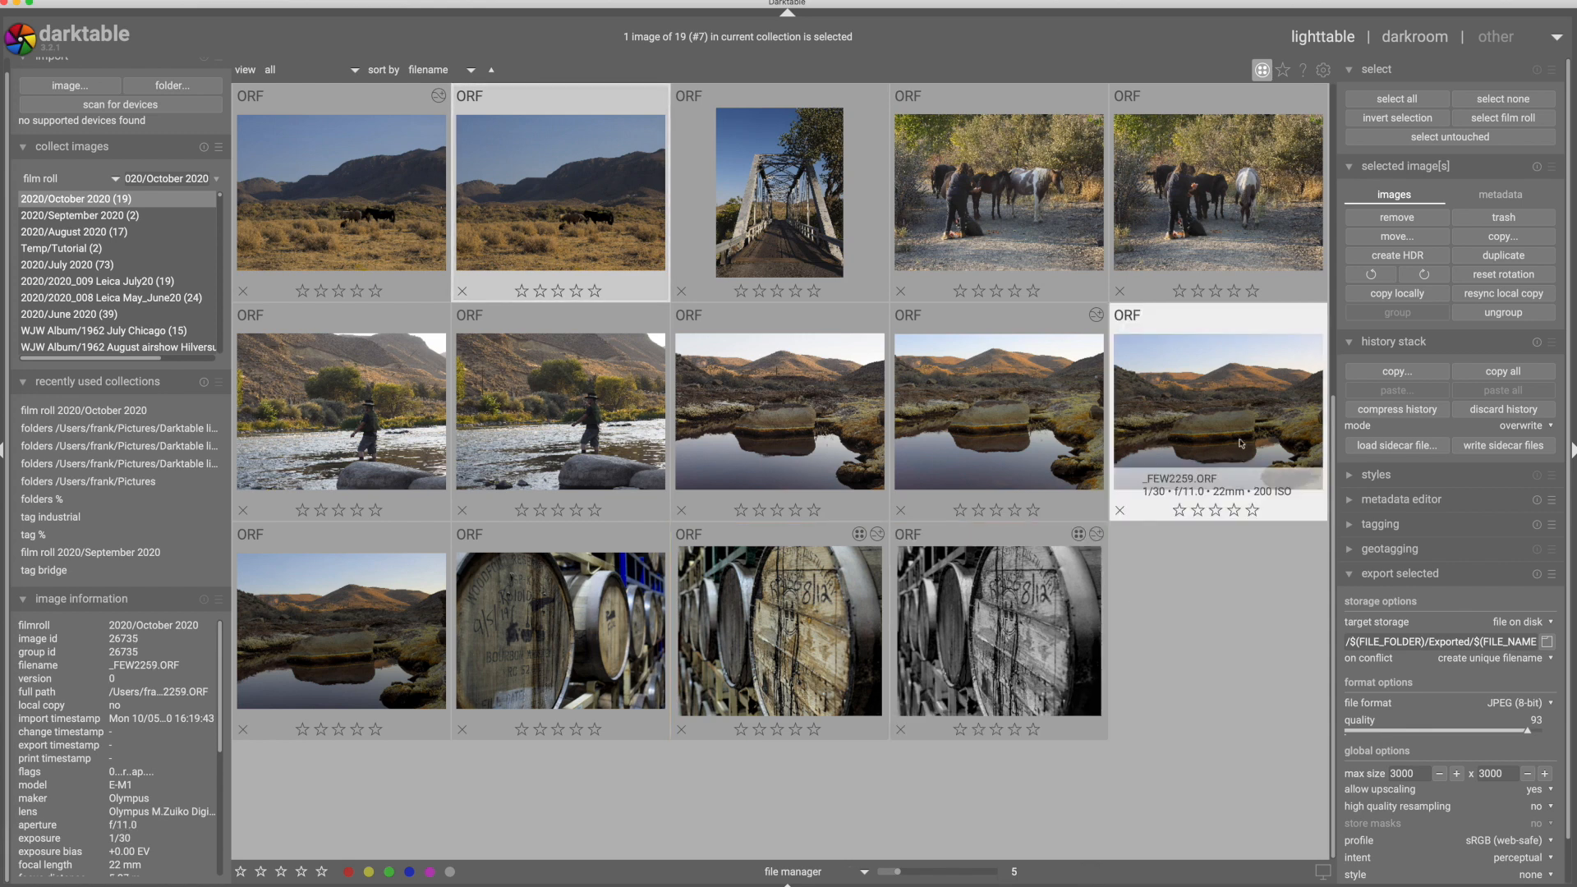
{"action": "double_click", "coordinate": [834, 446]}
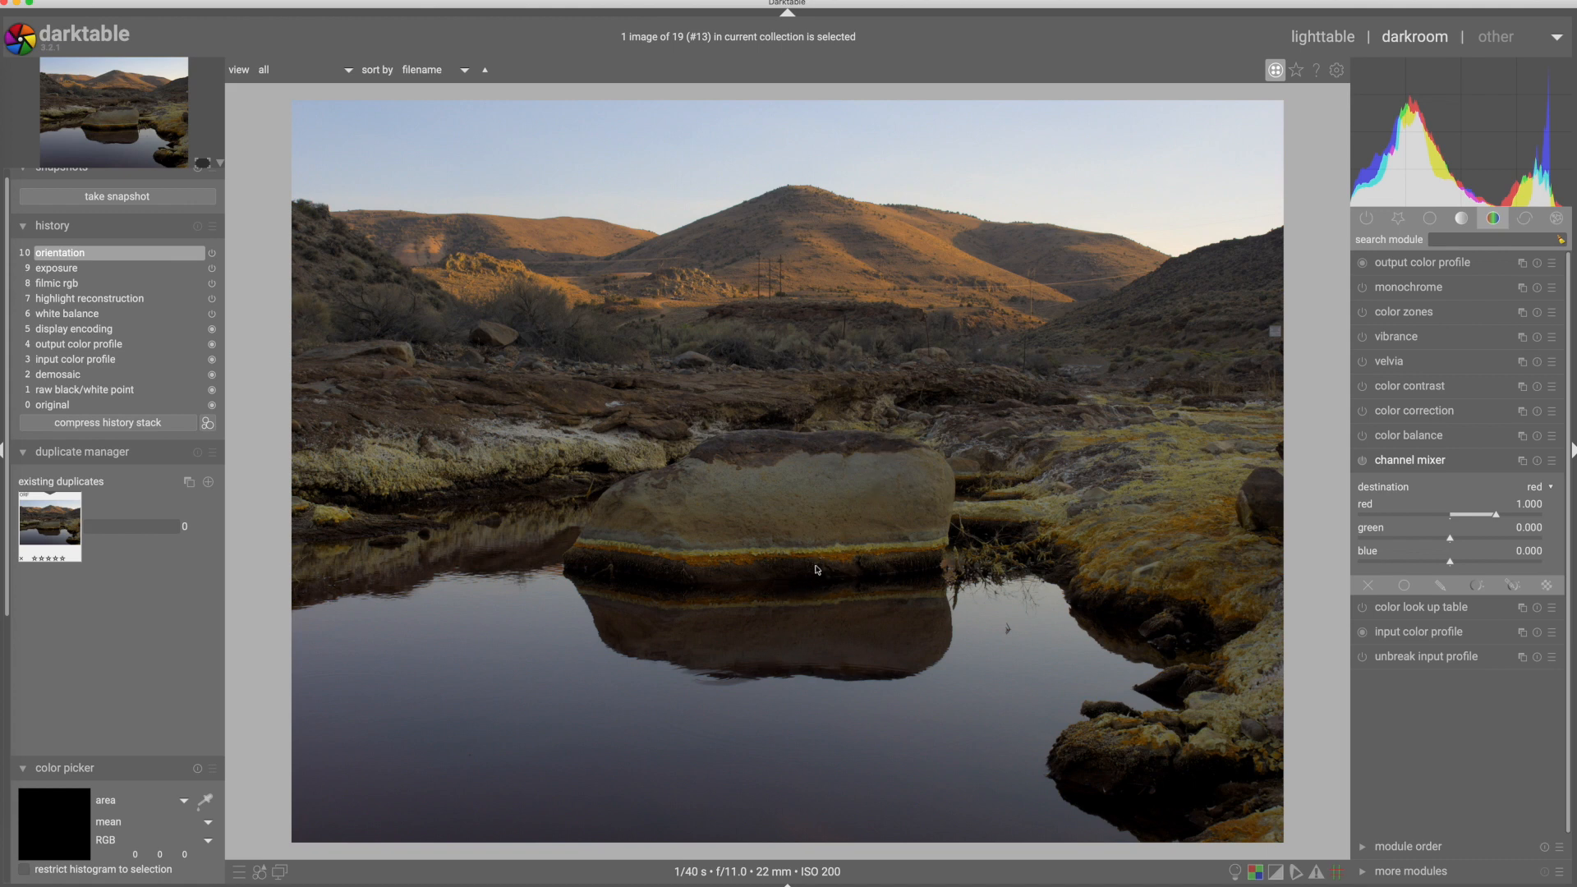
{"action": "scroll", "coordinate": [826, 559], "scroll_direction": "up", "scroll_amount": 3}
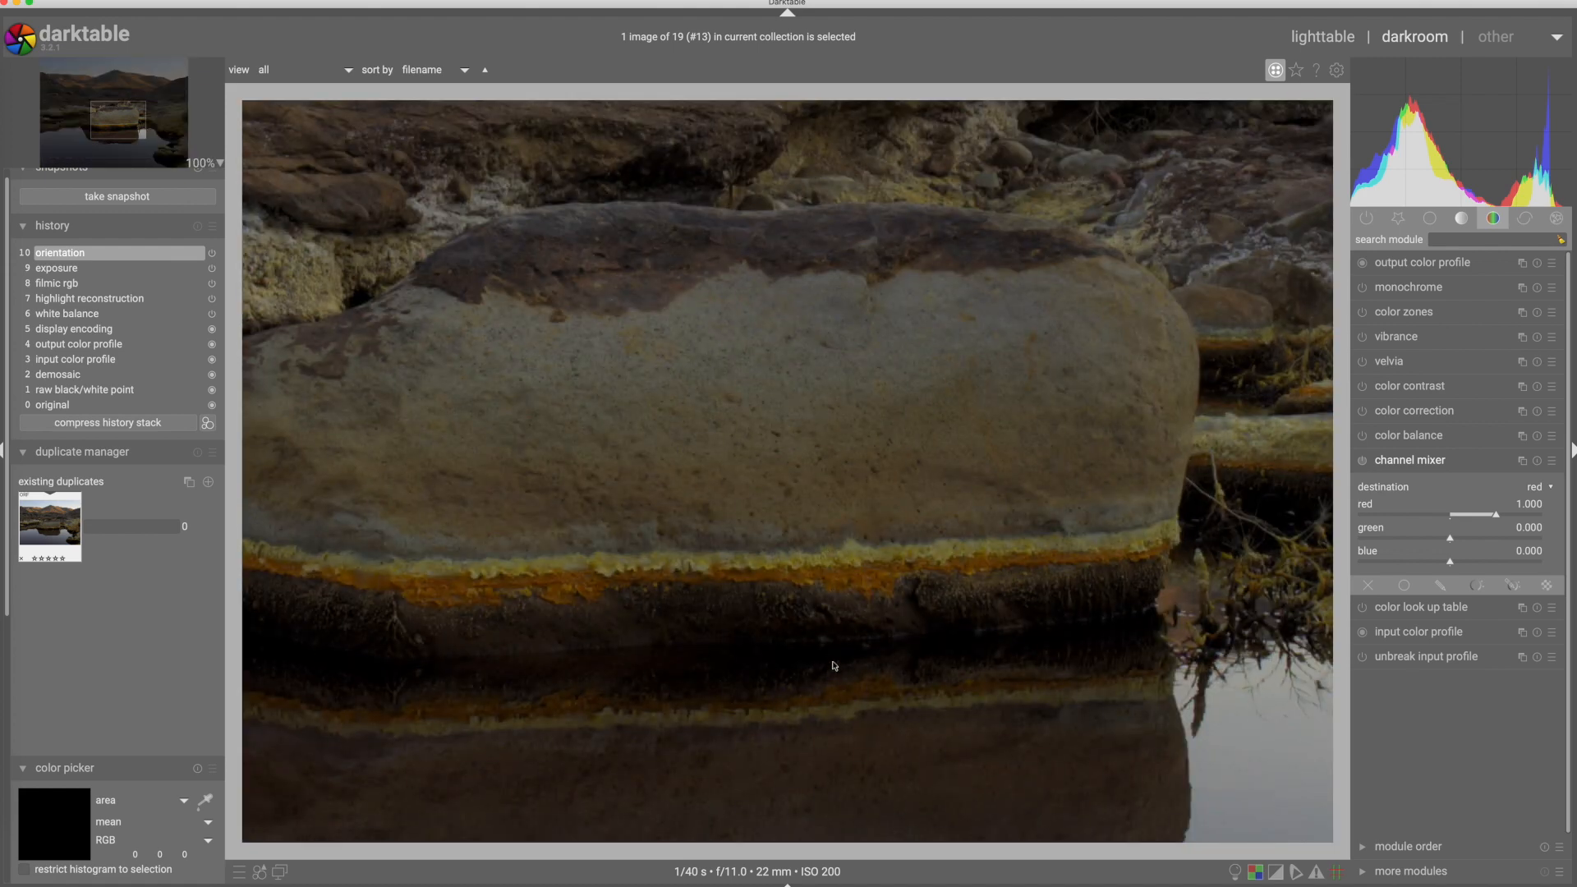
{"action": "scroll", "coordinate": [845, 620], "scroll_direction": "down", "scroll_amount": 5}
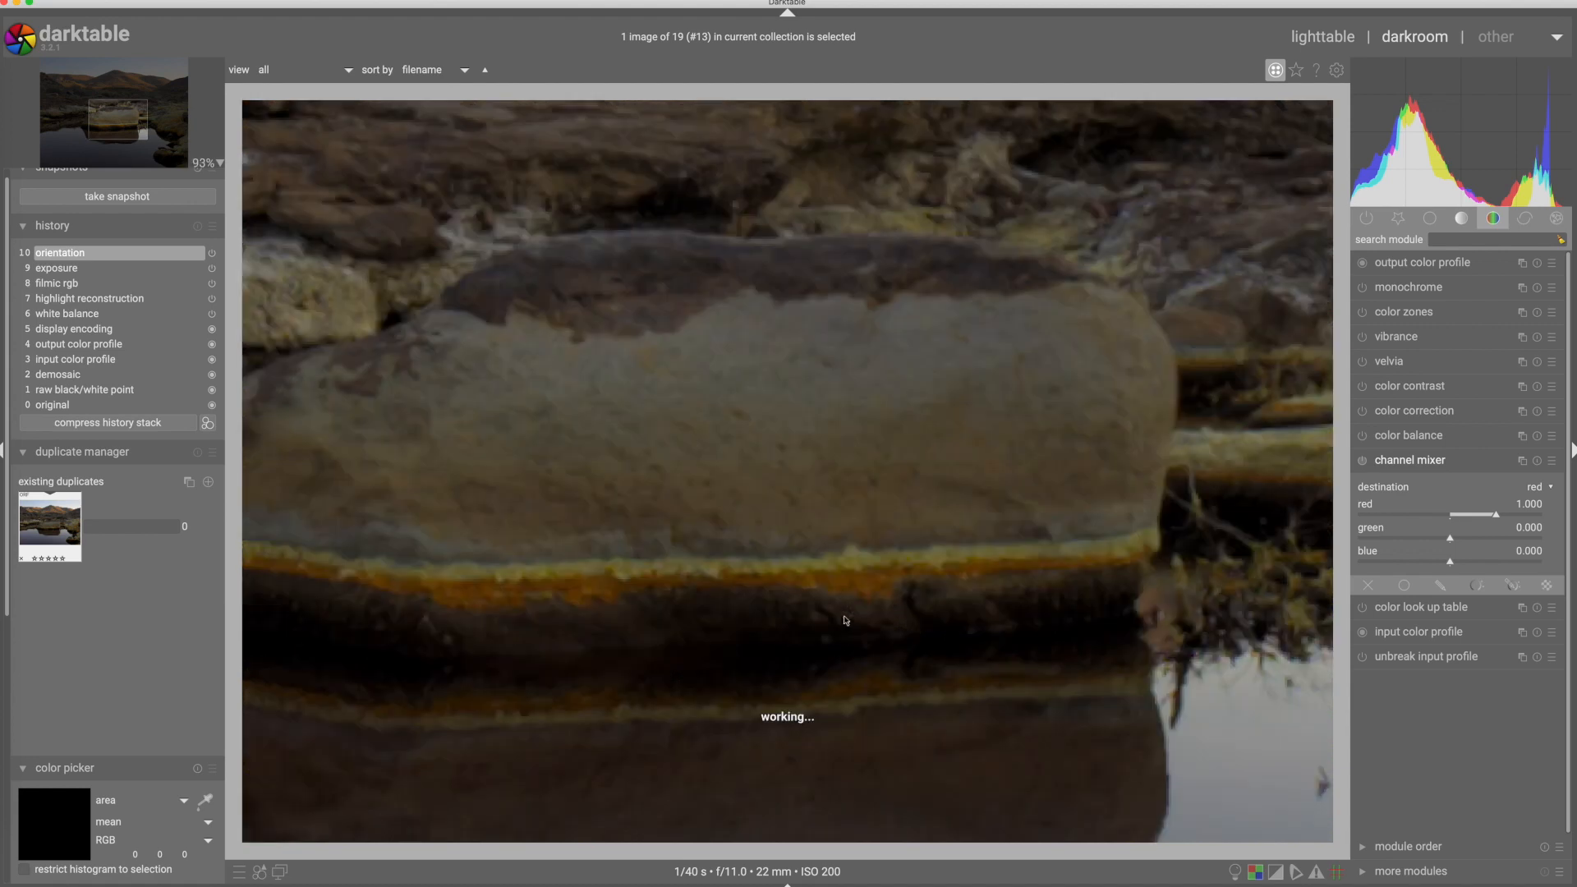
{"action": "scroll", "coordinate": [846, 620], "scroll_direction": "down", "scroll_amount": 2}
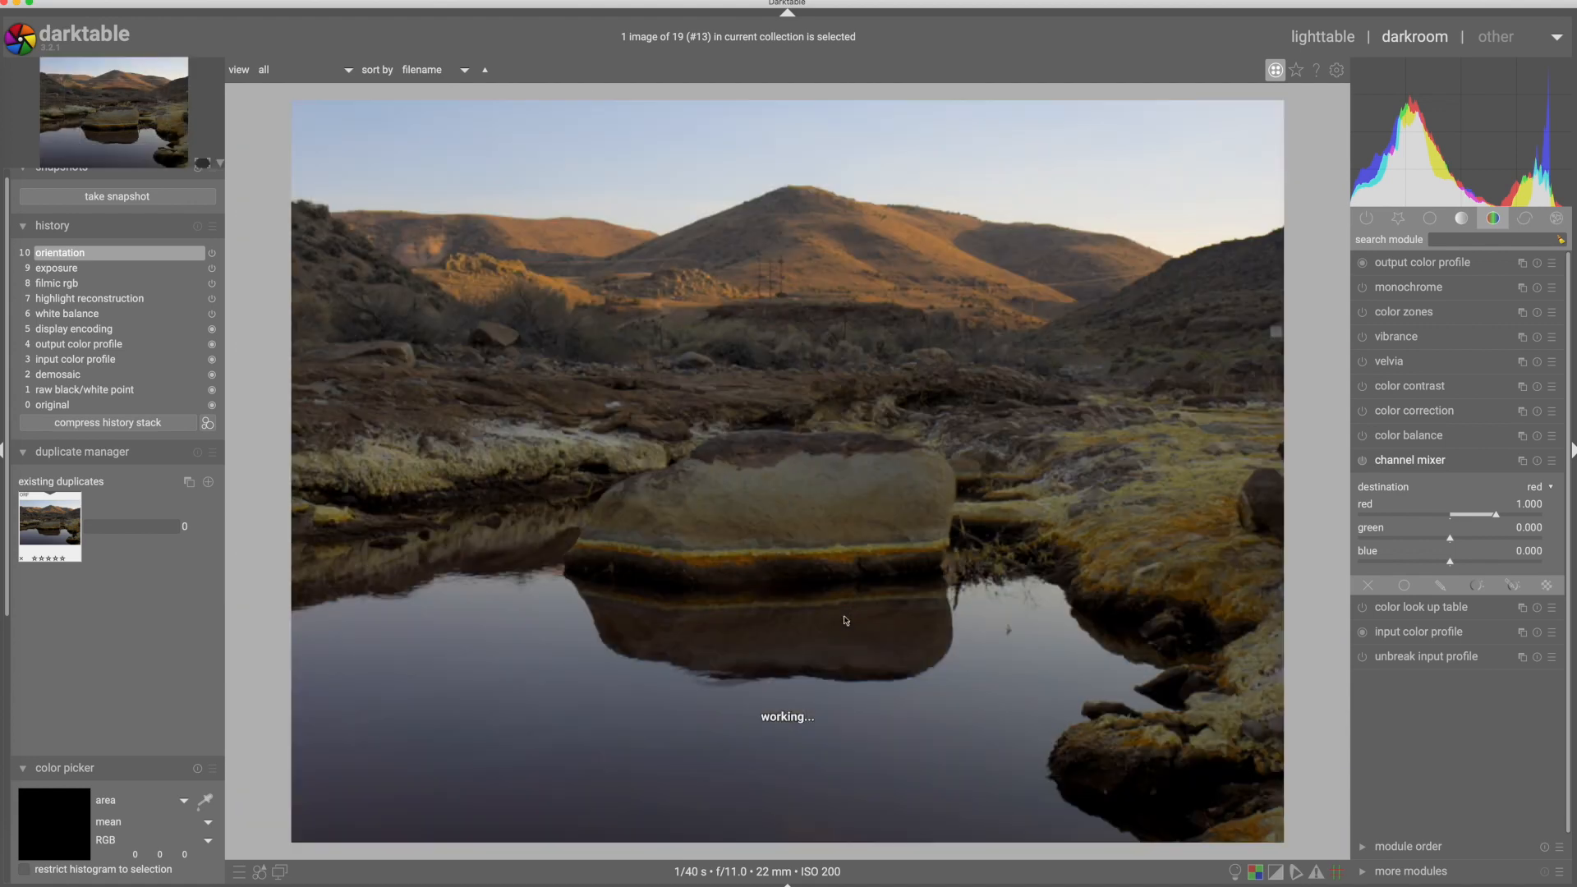